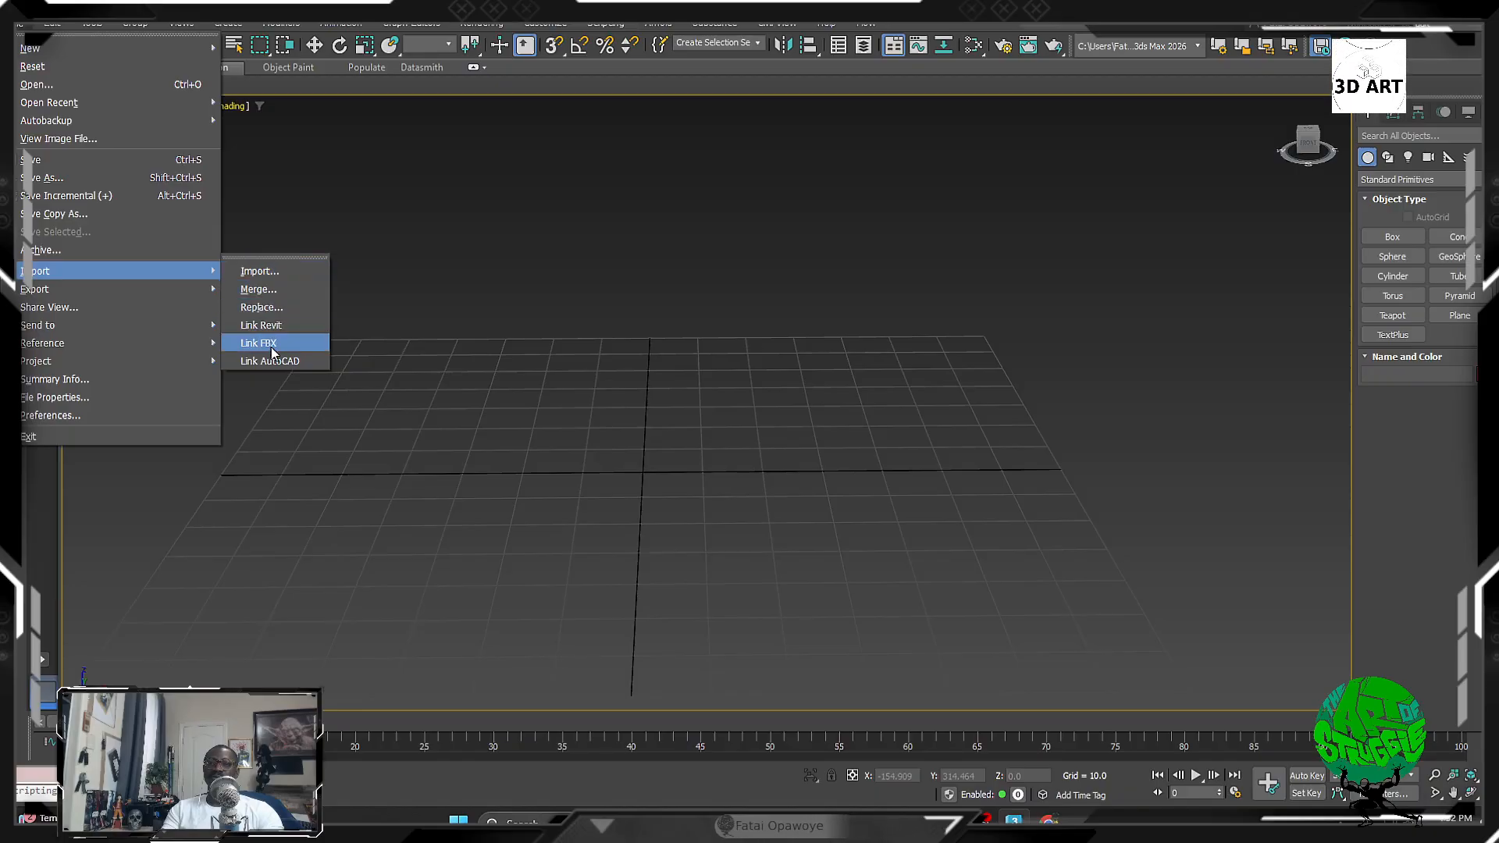
Step: Look over the File menu's Import, Export and Reset entries, then close it without resetting
{"action": "mouse_move", "coordinate": [171, 292]}
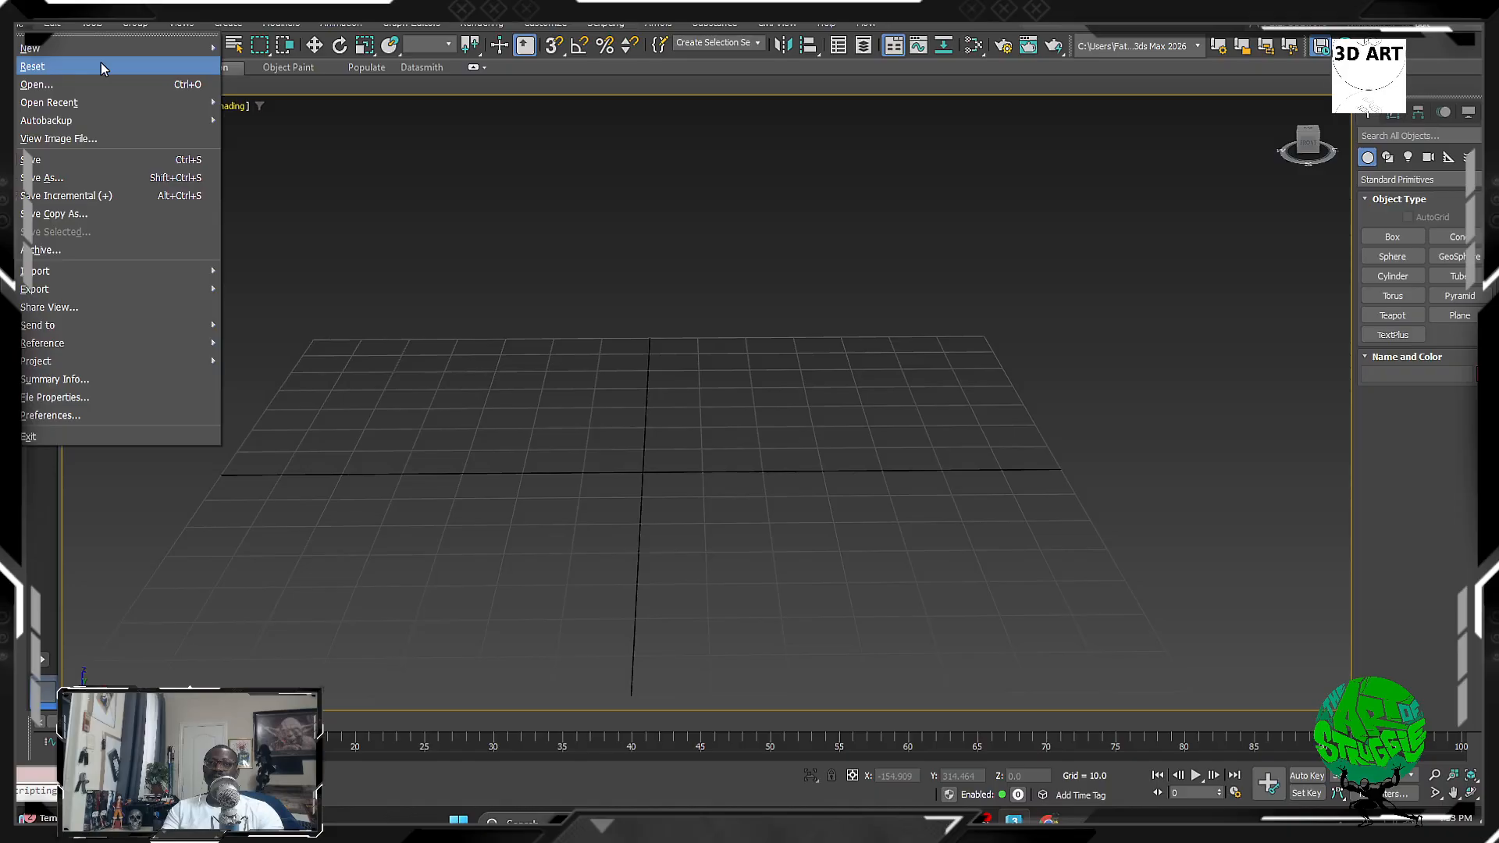
{"action": "left_click", "coordinate": [63, 28]}
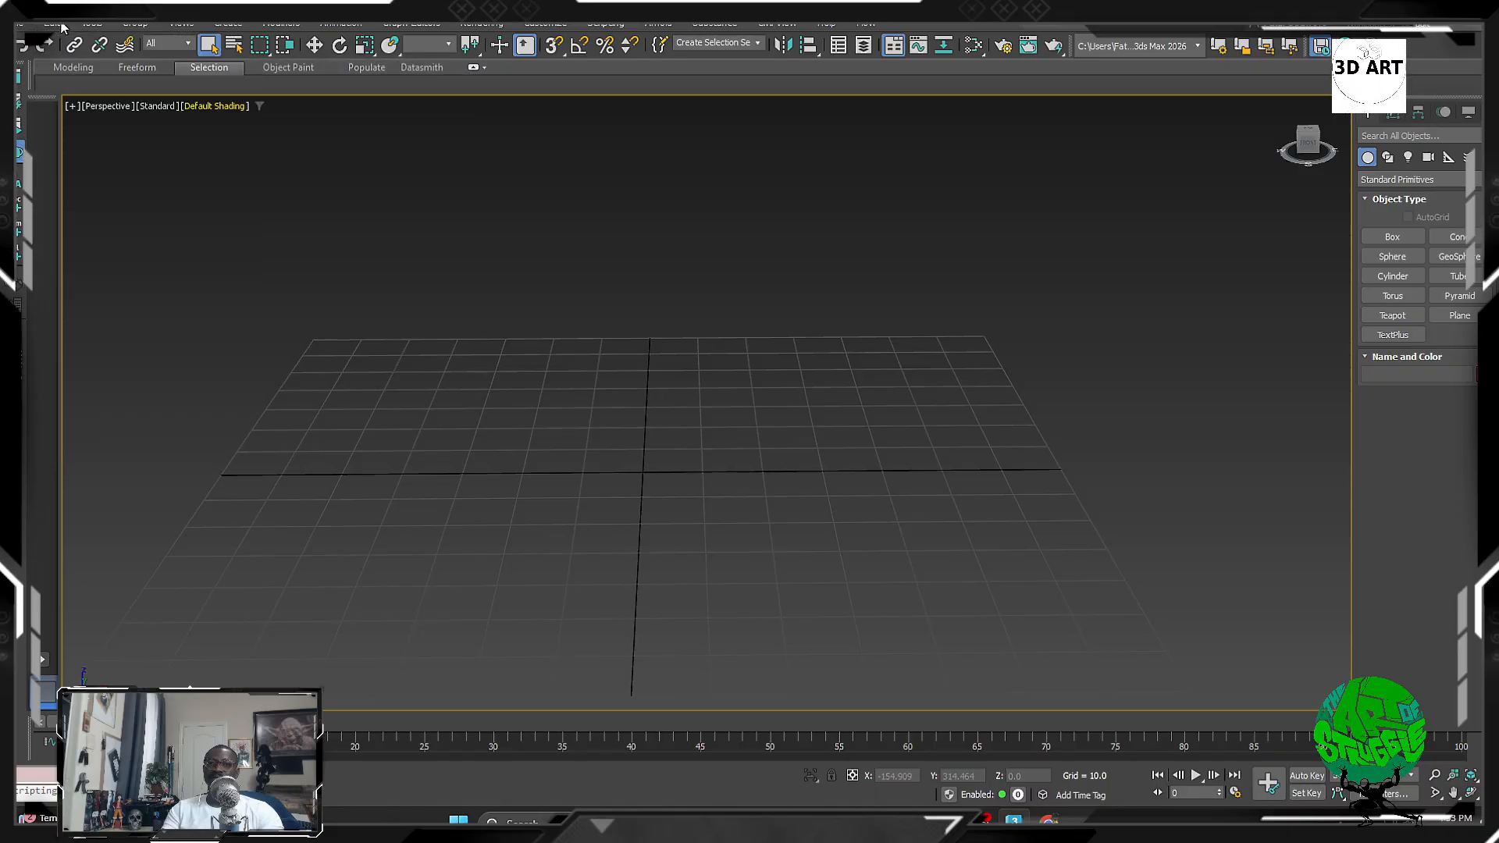
Step: Check the Edit menu, tilt the view to a steeper angle, and start Box creation
{"action": "left_click", "coordinate": [63, 27]}
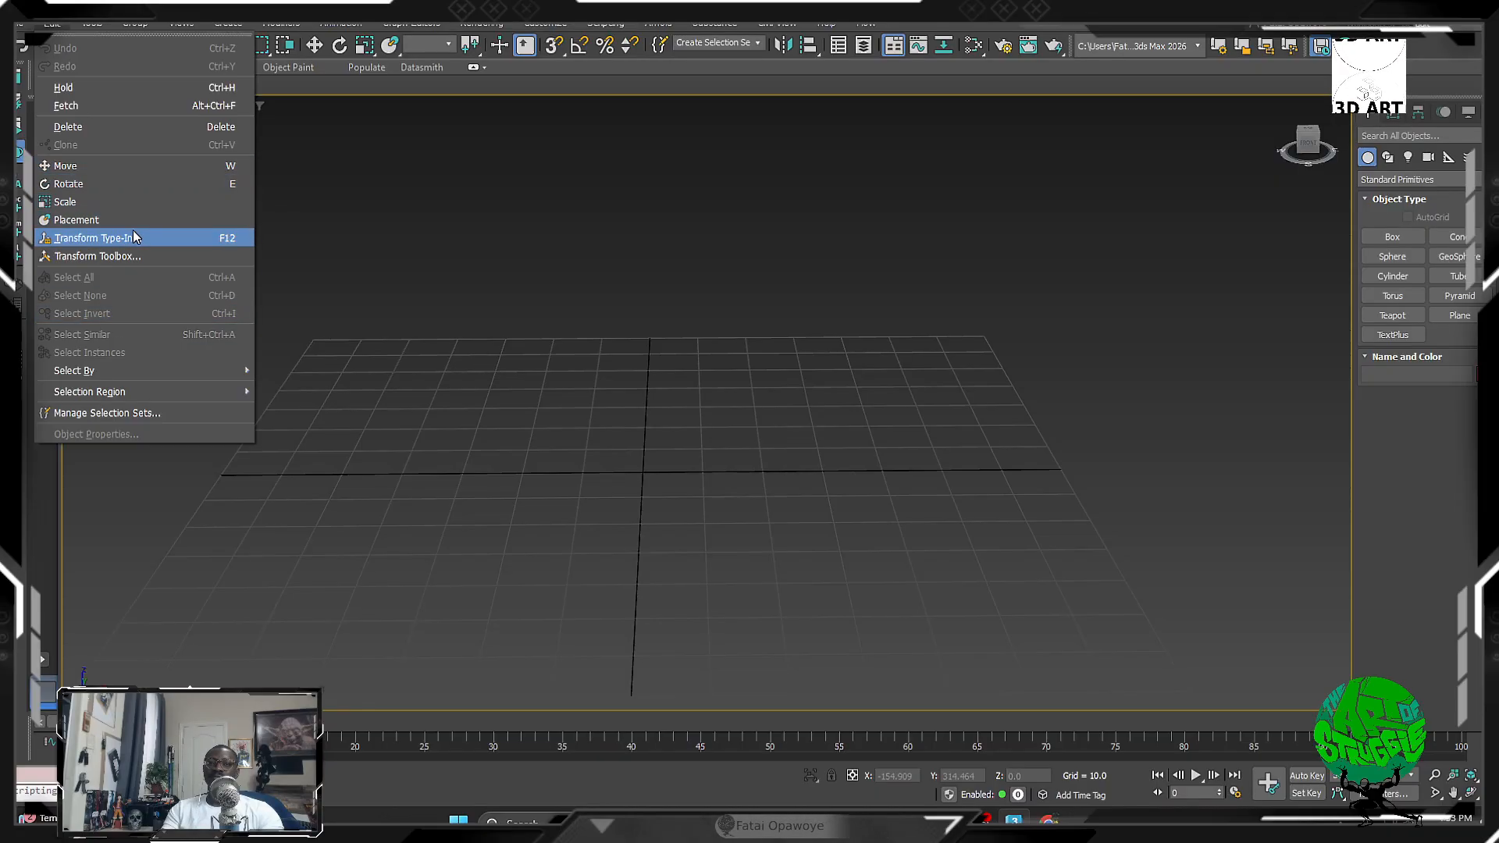
{"action": "middle_click_drag", "start_coordinate": [579, 241], "coordinate": [558, 284], "text": "alt"}
{"action": "left_click", "coordinate": [1413, 239]}
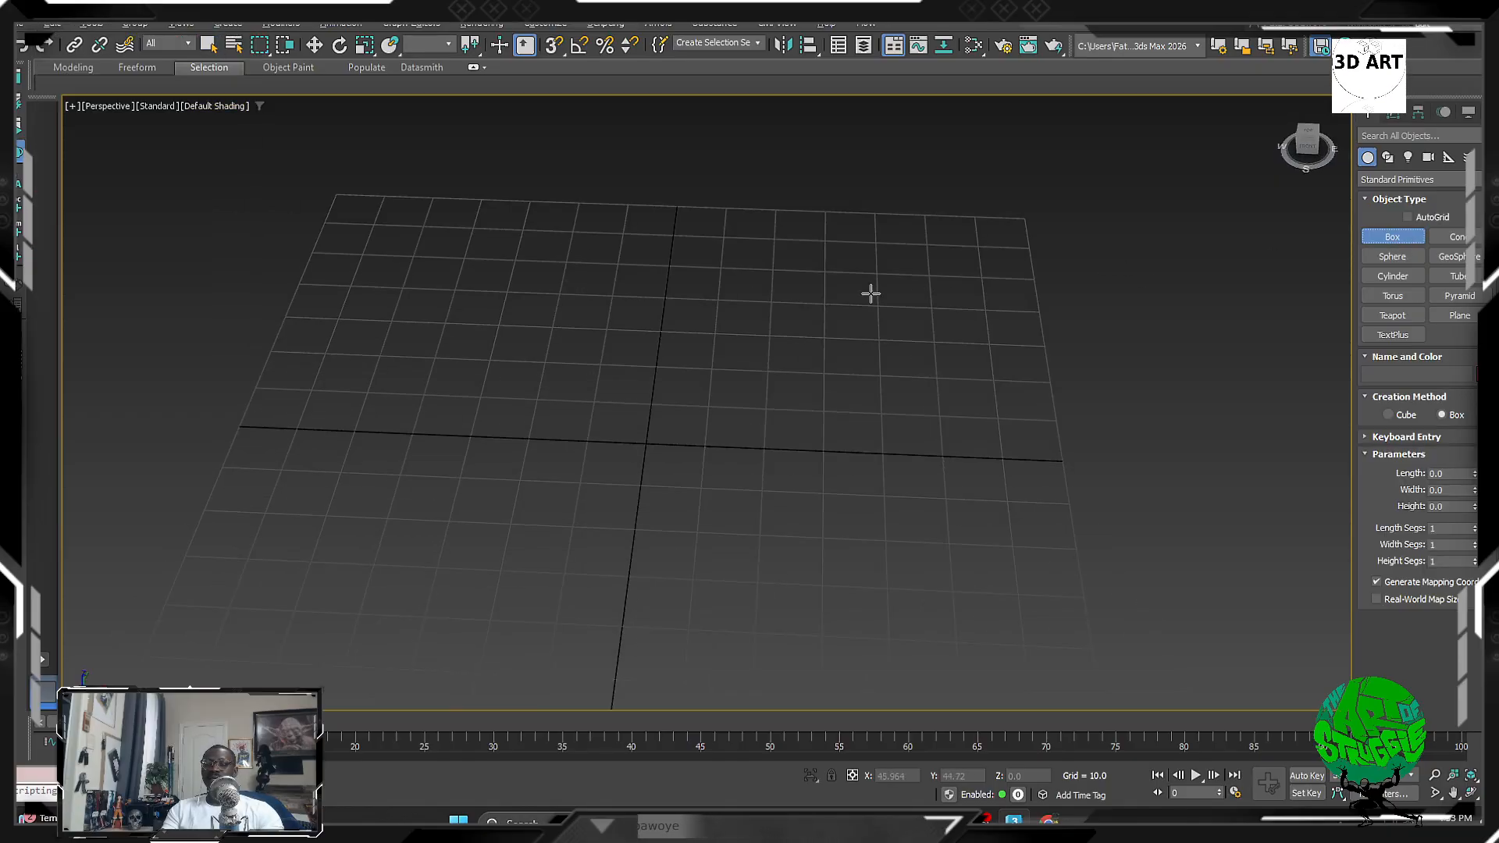
Step: Drag out Box001 on the grid, setting its base and then its height
{"action": "left_click_drag", "start_coordinate": [538, 303], "coordinate": [890, 542]}
{"action": "left_click", "coordinate": [776, 300]}
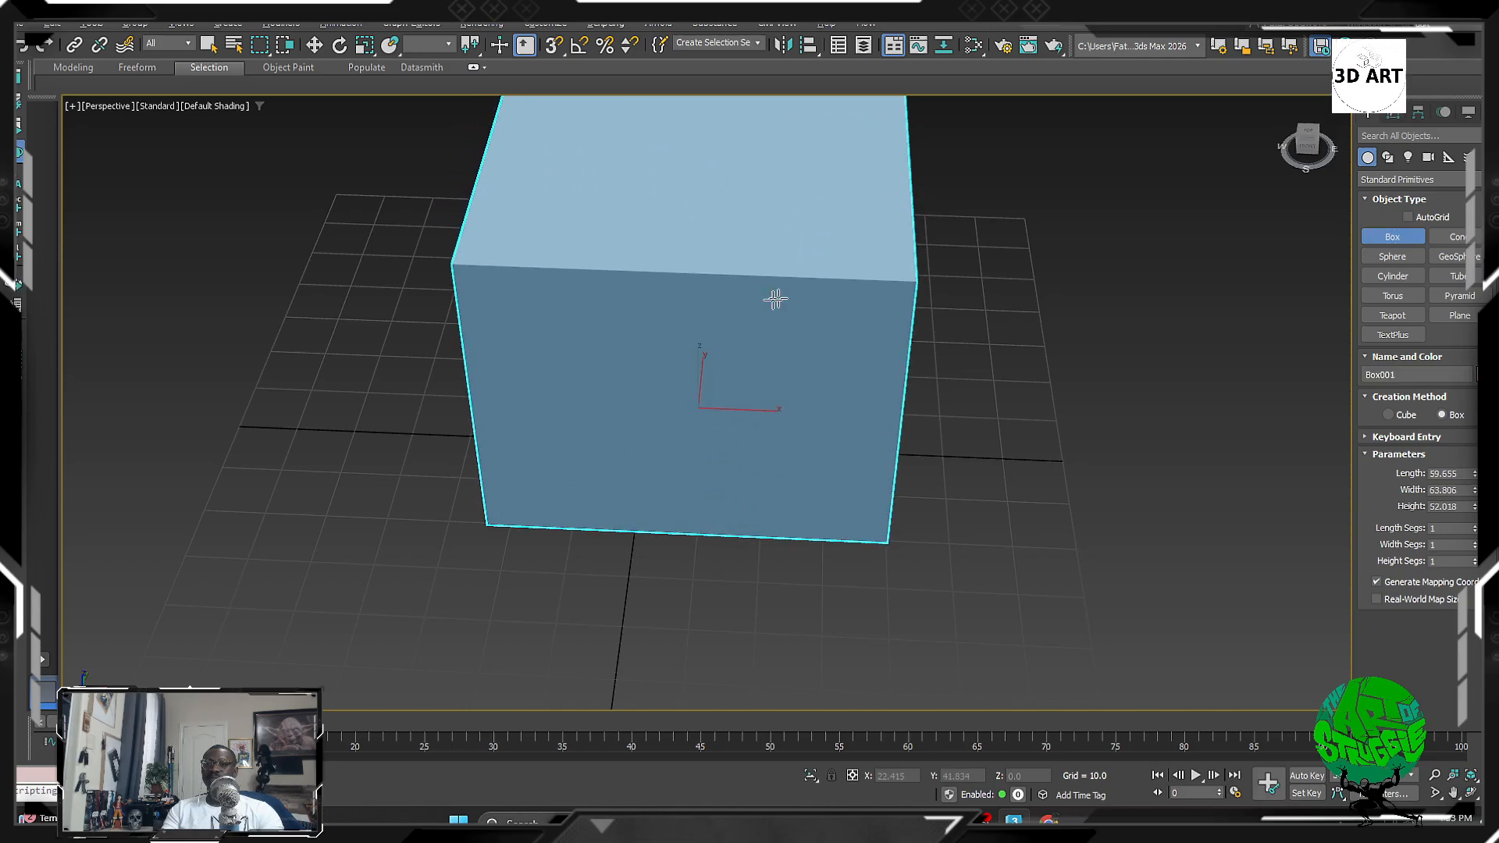
{"action": "middle_click_drag", "start_coordinate": [776, 299], "coordinate": [805, 252], "text": "alt"}
{"action": "scroll", "coordinate": [773, 358], "scroll_direction": "down", "scroll_amount": 3}
{"action": "scroll", "coordinate": [763, 358], "scroll_direction": "up", "scroll_amount": 3}
Step: Try the Move and Rotate gizmos on the box, undoing the rotation
{"action": "key", "text": "w"}
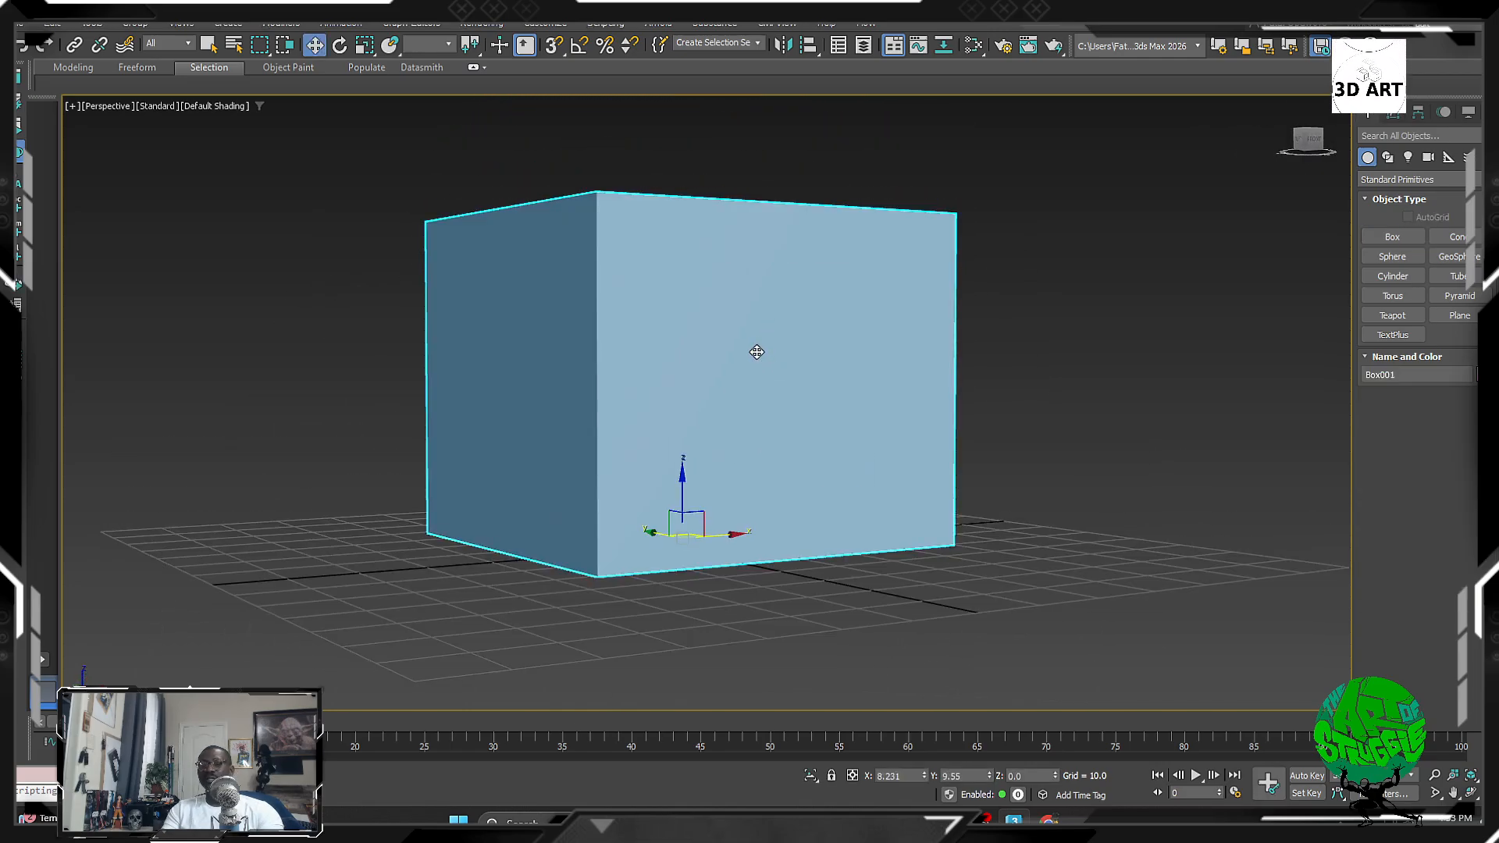
{"action": "middle_click_drag", "start_coordinate": [786, 385], "coordinate": [666, 359]}
{"action": "scroll", "coordinate": [636, 371], "scroll_direction": "up", "scroll_amount": 3}
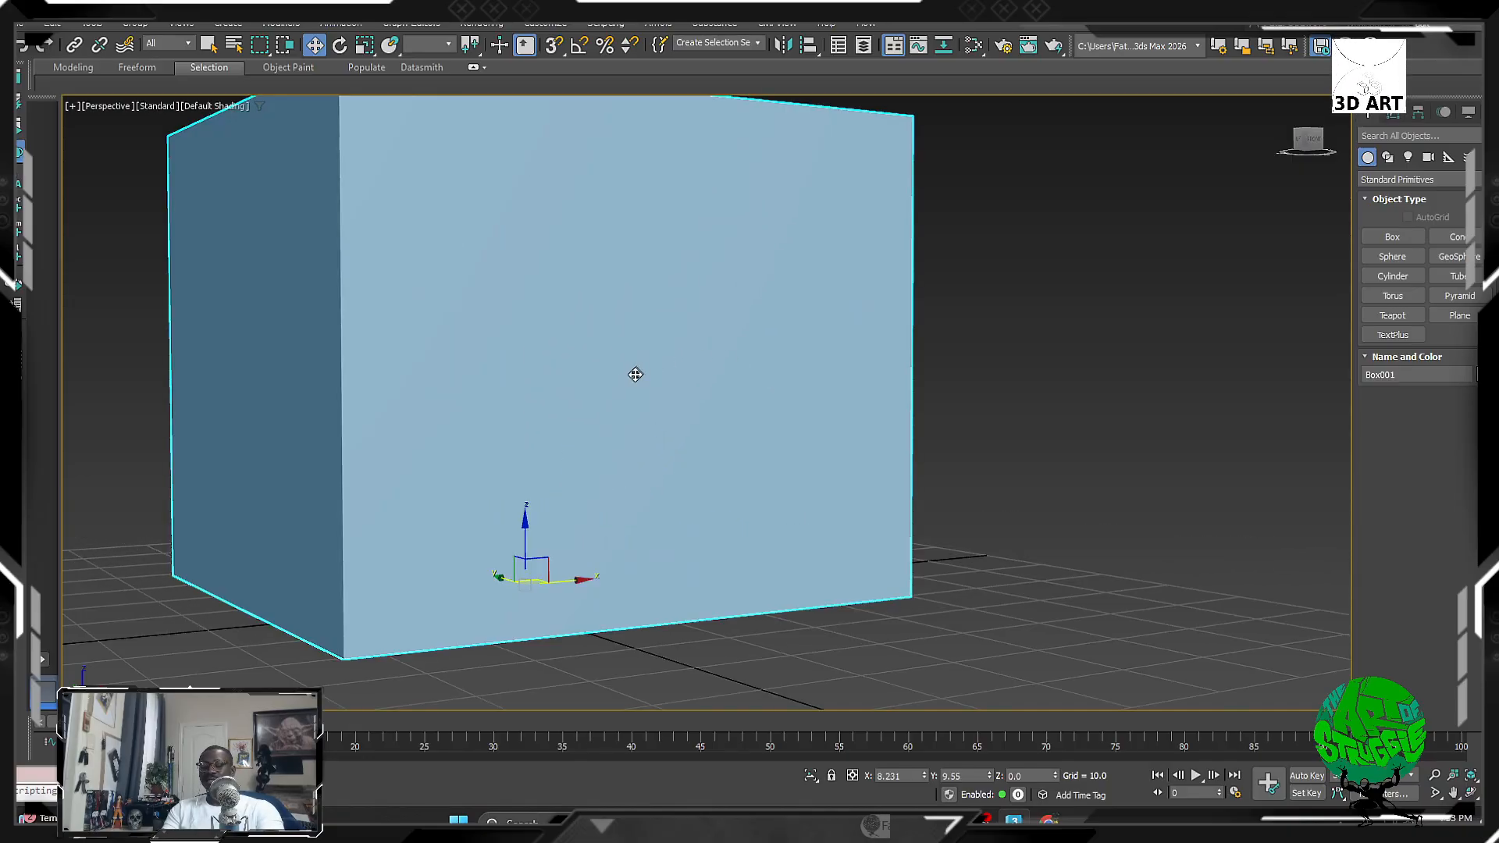
{"action": "key", "text": "e"}
{"action": "scroll", "coordinate": [626, 381], "scroll_direction": "down", "scroll_amount": 4}
{"action": "mouse_move", "coordinate": [666, 490]}
{"action": "left_mouse_down"}
{"action": "mouse_move", "coordinate": [643, 496]}
{"action": "mouse_move", "coordinate": [666, 484]}
{"action": "left_mouse_up"}
{"action": "key", "text": "ctrl+z"}
{"action": "middle_click_drag", "start_coordinate": [685, 461], "coordinate": [677, 496]}
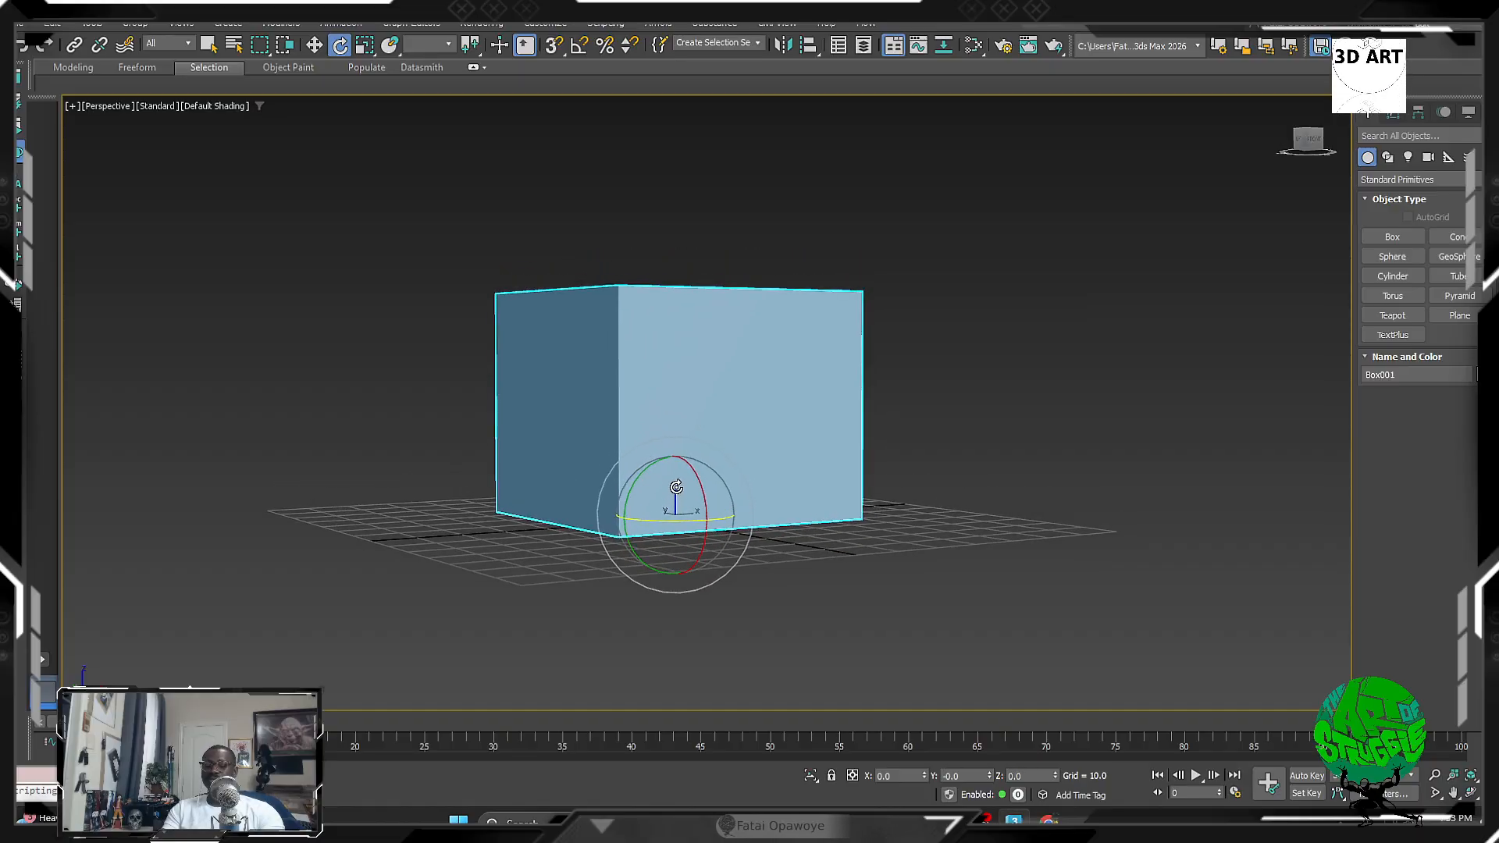
Step: Slide the box left along X, then rotate it about its vertical axis and undo that
{"action": "key", "text": "w"}
{"action": "mouse_move", "coordinate": [720, 504]}
{"action": "left_mouse_down"}
{"action": "mouse_move", "coordinate": [683, 506]}
{"action": "mouse_move", "coordinate": [730, 478]}
{"action": "left_mouse_up"}
{"action": "key", "text": "e"}
{"action": "middle_click_drag", "start_coordinate": [702, 531], "coordinate": [768, 550]}
{"action": "left_click_drag", "start_coordinate": [769, 540], "coordinate": [661, 512]}
{"action": "key", "text": "ctrl+z"}
{"action": "middle_click_drag", "start_coordinate": [716, 422], "coordinate": [669, 455], "text": "alt"}
Step: Scale the box uniformly up and down, settling at 92.816 percent
{"action": "key", "text": "r"}
{"action": "middle_click_drag", "start_coordinate": [742, 508], "coordinate": [740, 468], "text": "alt"}
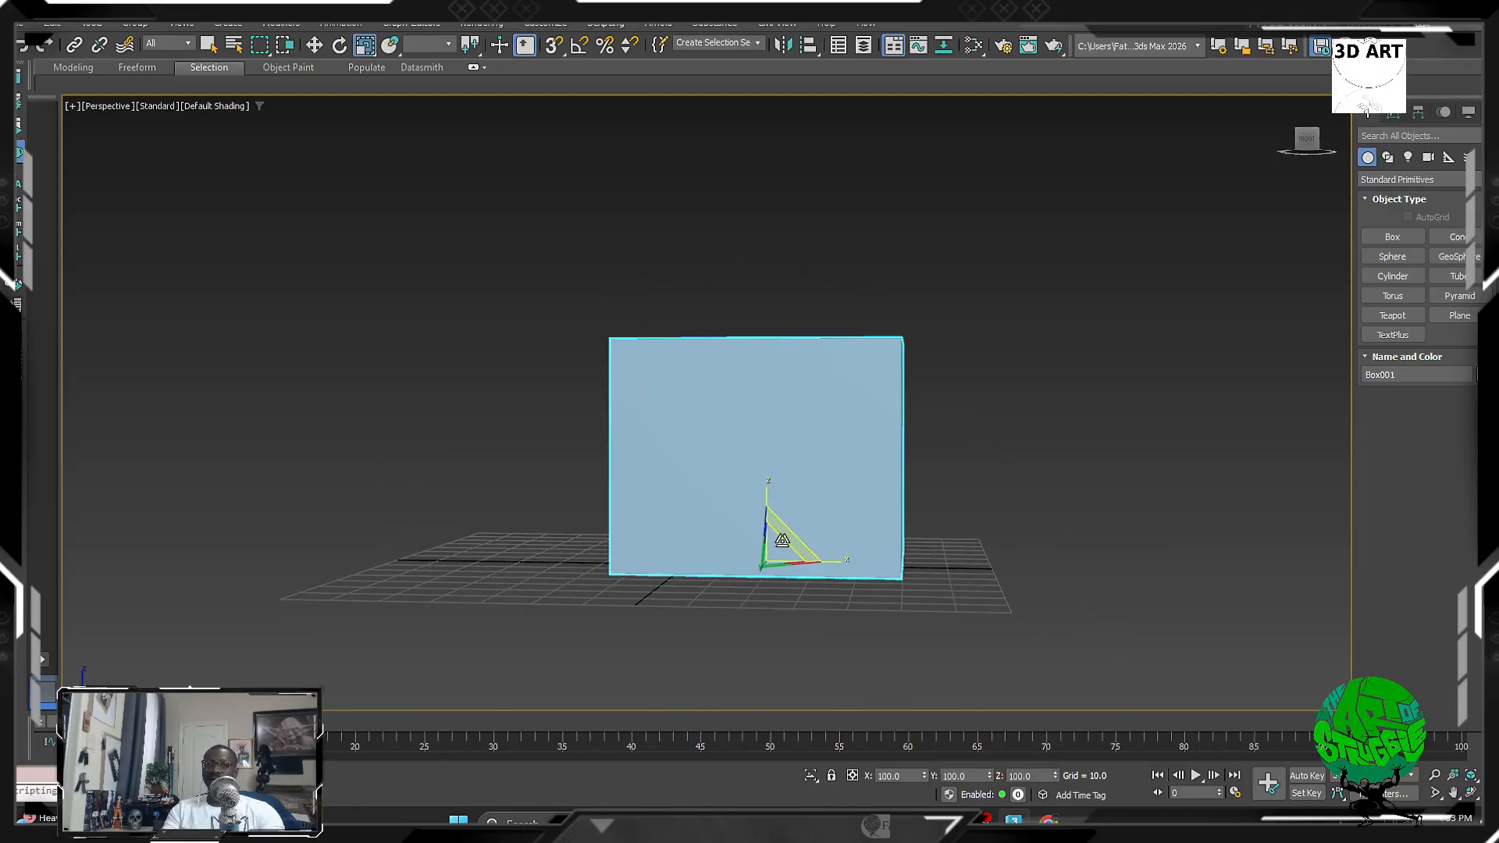
{"action": "left_click_drag", "start_coordinate": [782, 539], "coordinate": [723, 557]}
{"action": "middle_click_drag", "start_coordinate": [724, 559], "coordinate": [790, 644], "text": "alt"}
Step: Zero Box001's X and Y positions to centre it at the origin, then orbit front-on
{"action": "key", "text": "w"}
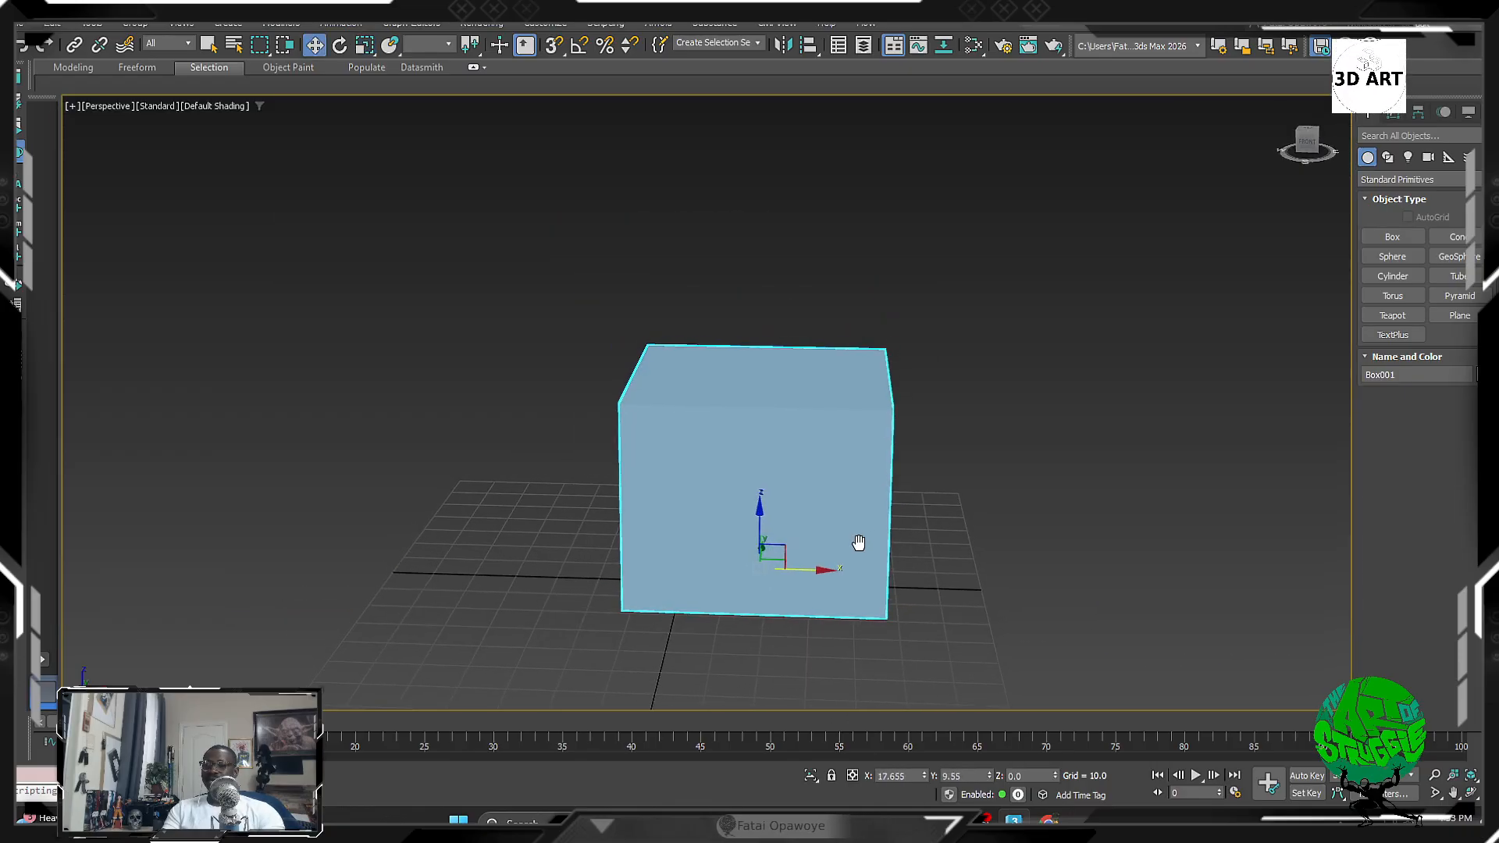
{"action": "right_click", "coordinate": [924, 778]}
{"action": "right_click", "coordinate": [989, 778]}
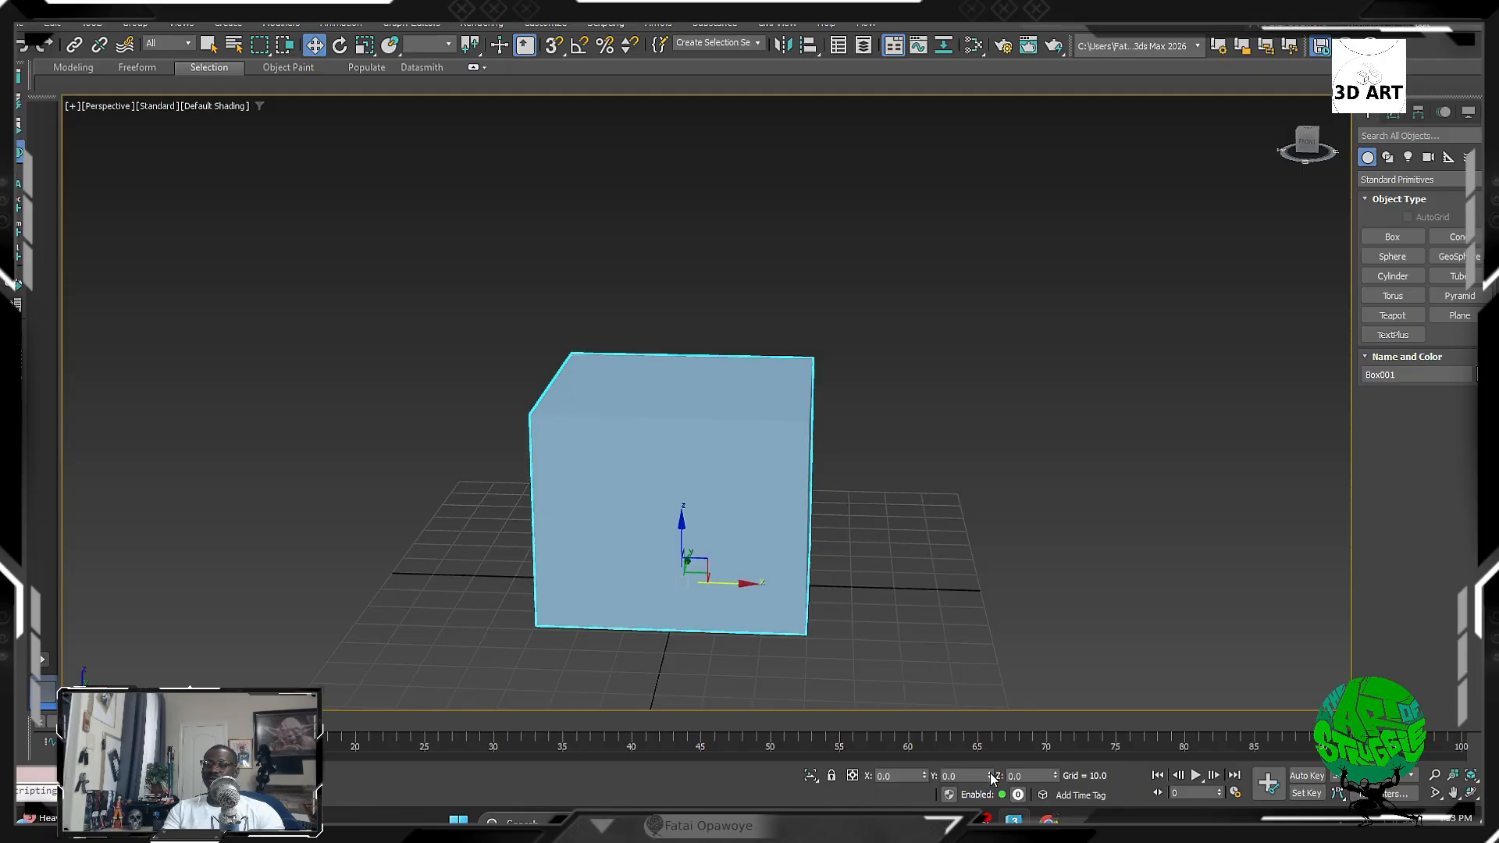
{"action": "middle_click_drag", "start_coordinate": [788, 492], "coordinate": [588, 539], "text": "alt"}
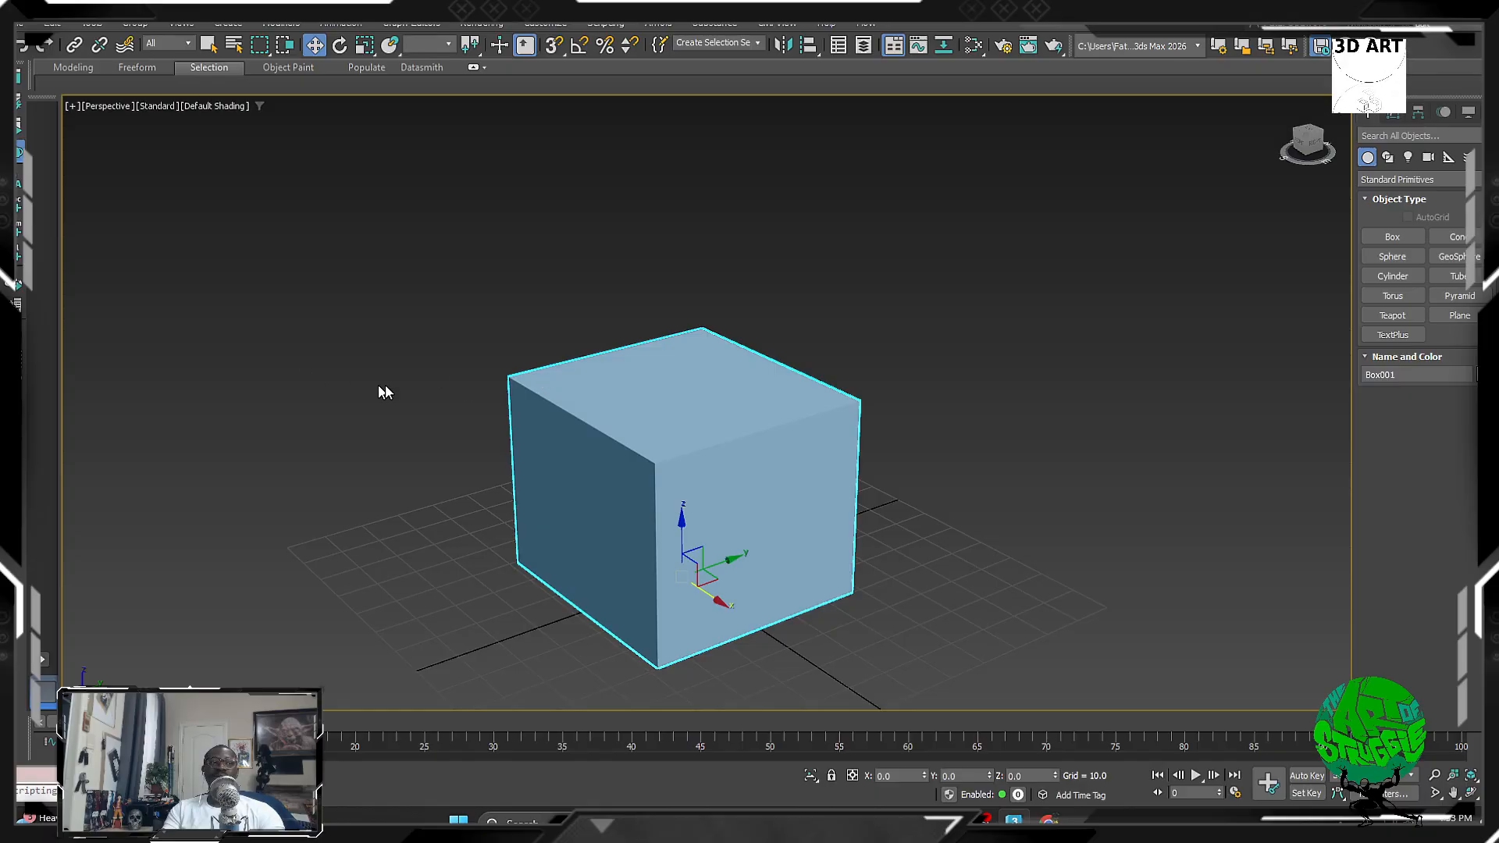
{"action": "middle_click_drag", "start_coordinate": [365, 373], "coordinate": [747, 547], "text": "alt"}
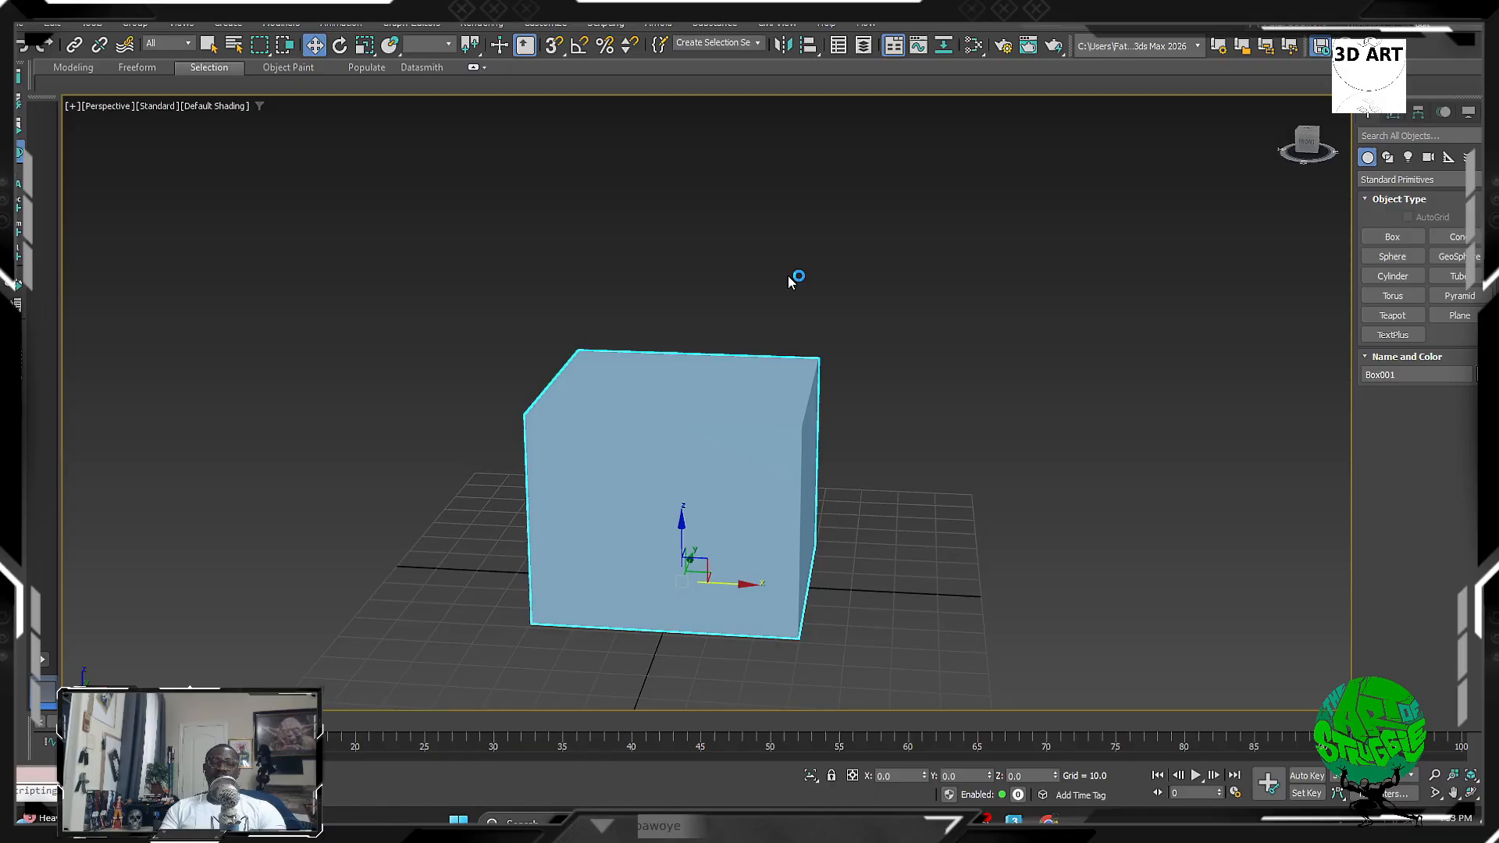
{"action": "key", "text": "alt+Tab"}
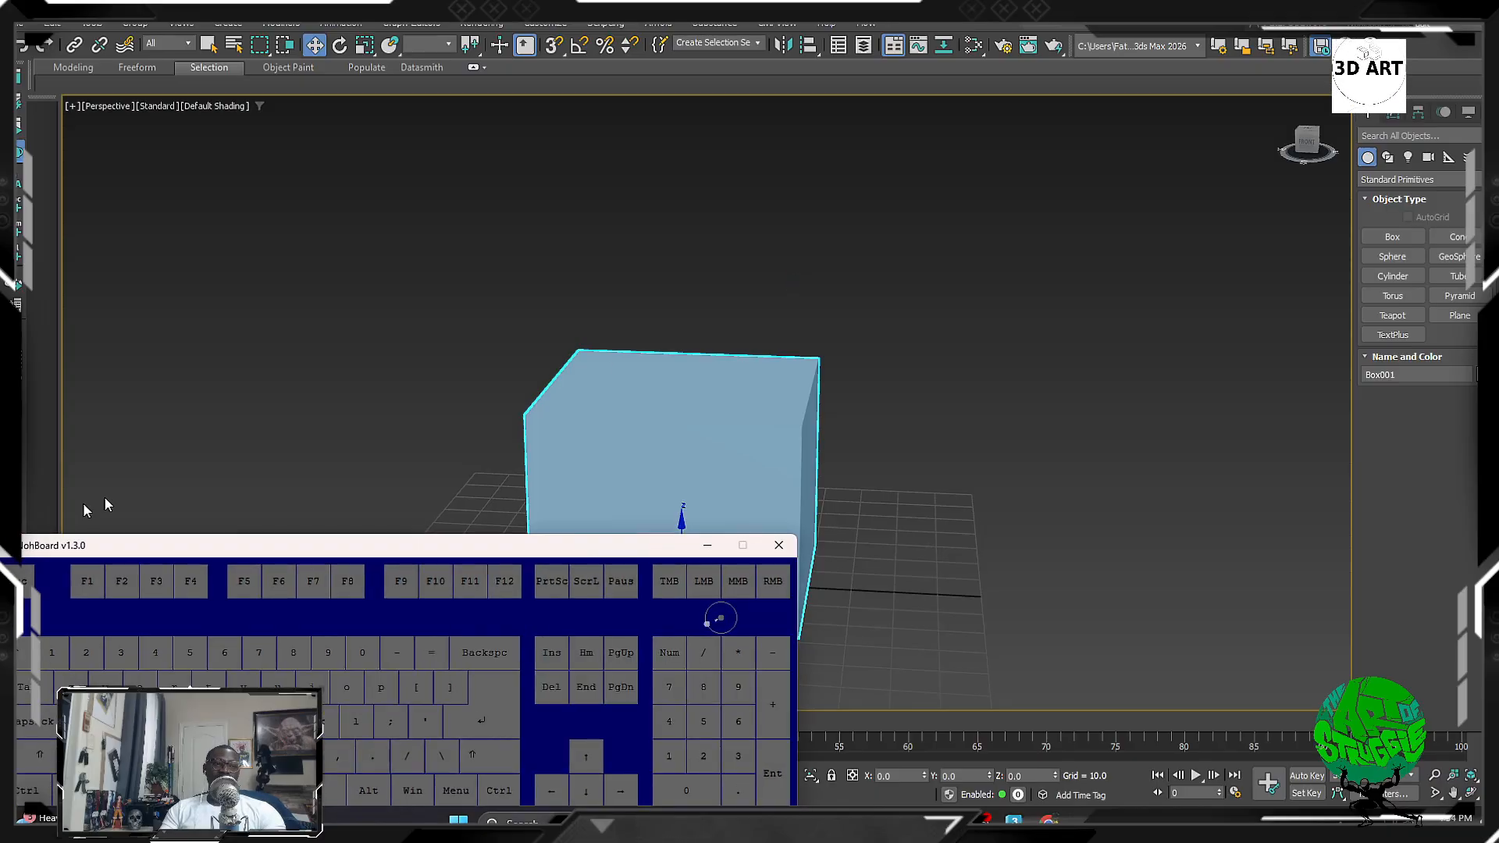
{"action": "key", "text": "alt+Tab"}
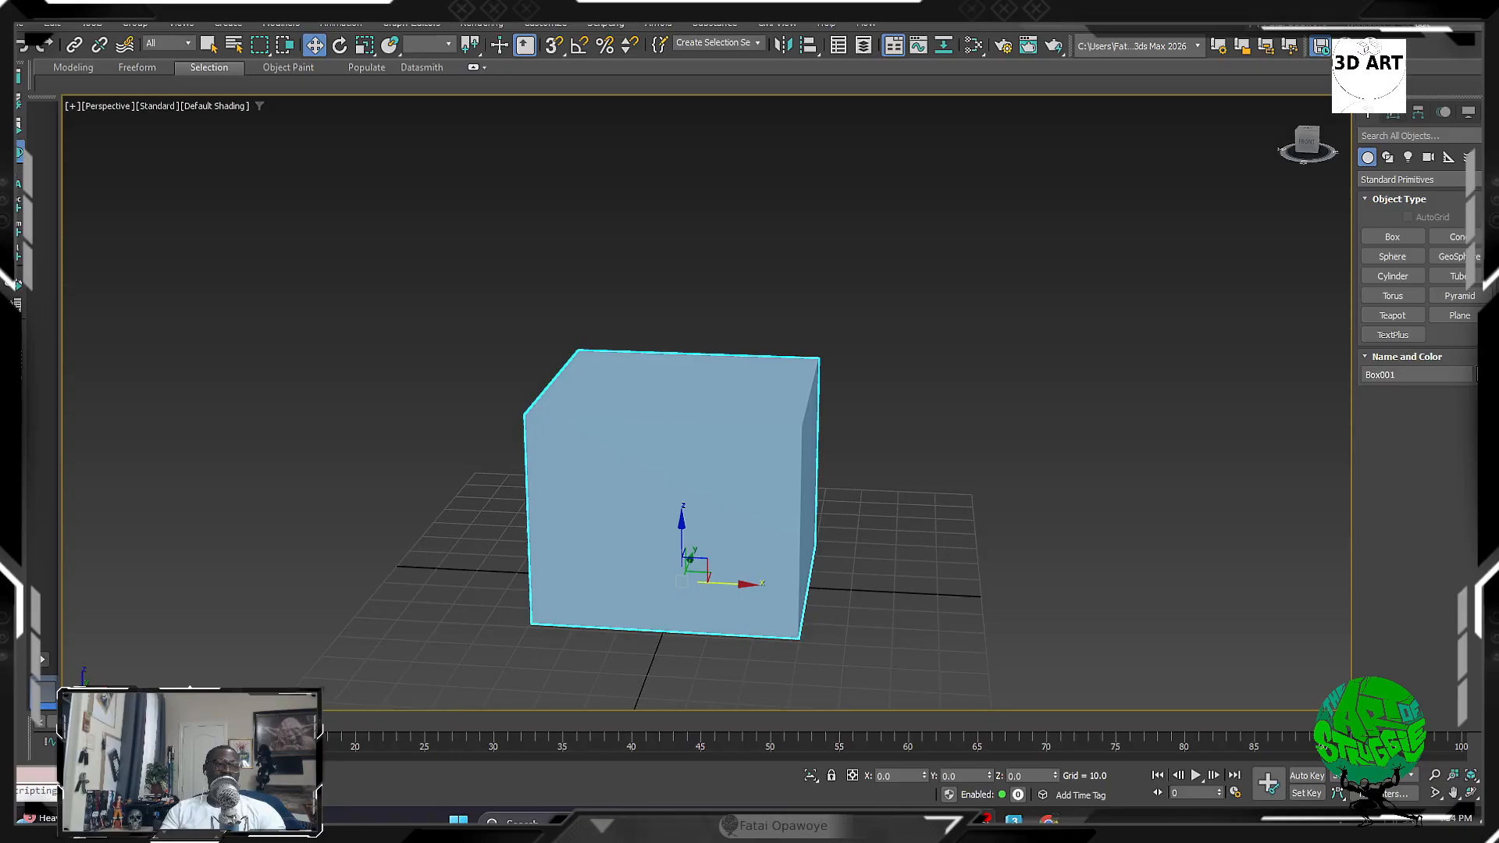
{"action": "key", "text": "alt+Tab"}
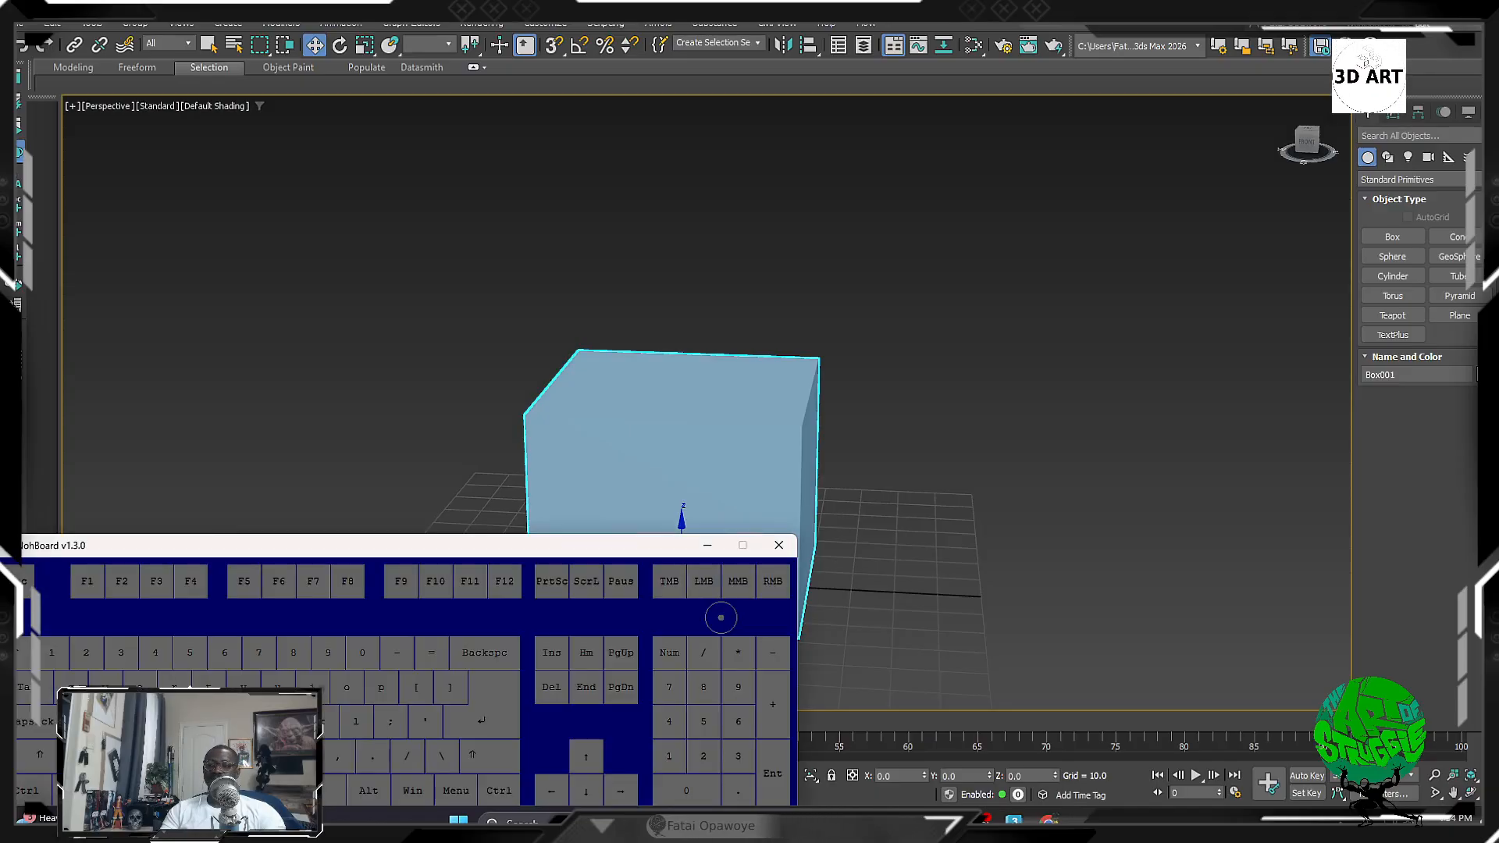
{"action": "key", "text": "alt+Tab"}
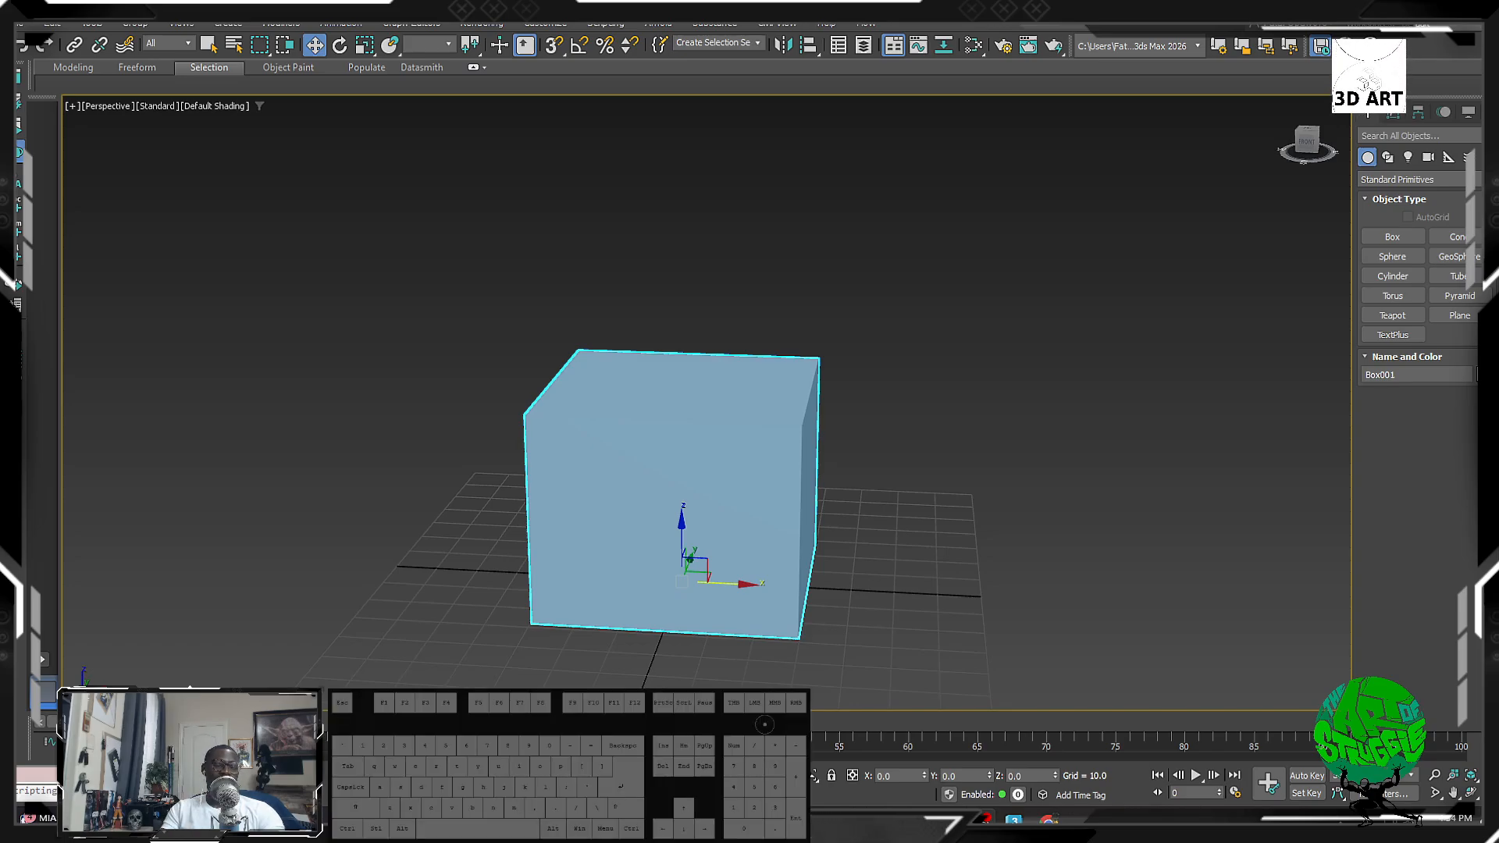
{"action": "middle_click_drag", "start_coordinate": [752, 423], "coordinate": [754, 457], "text": "alt"}
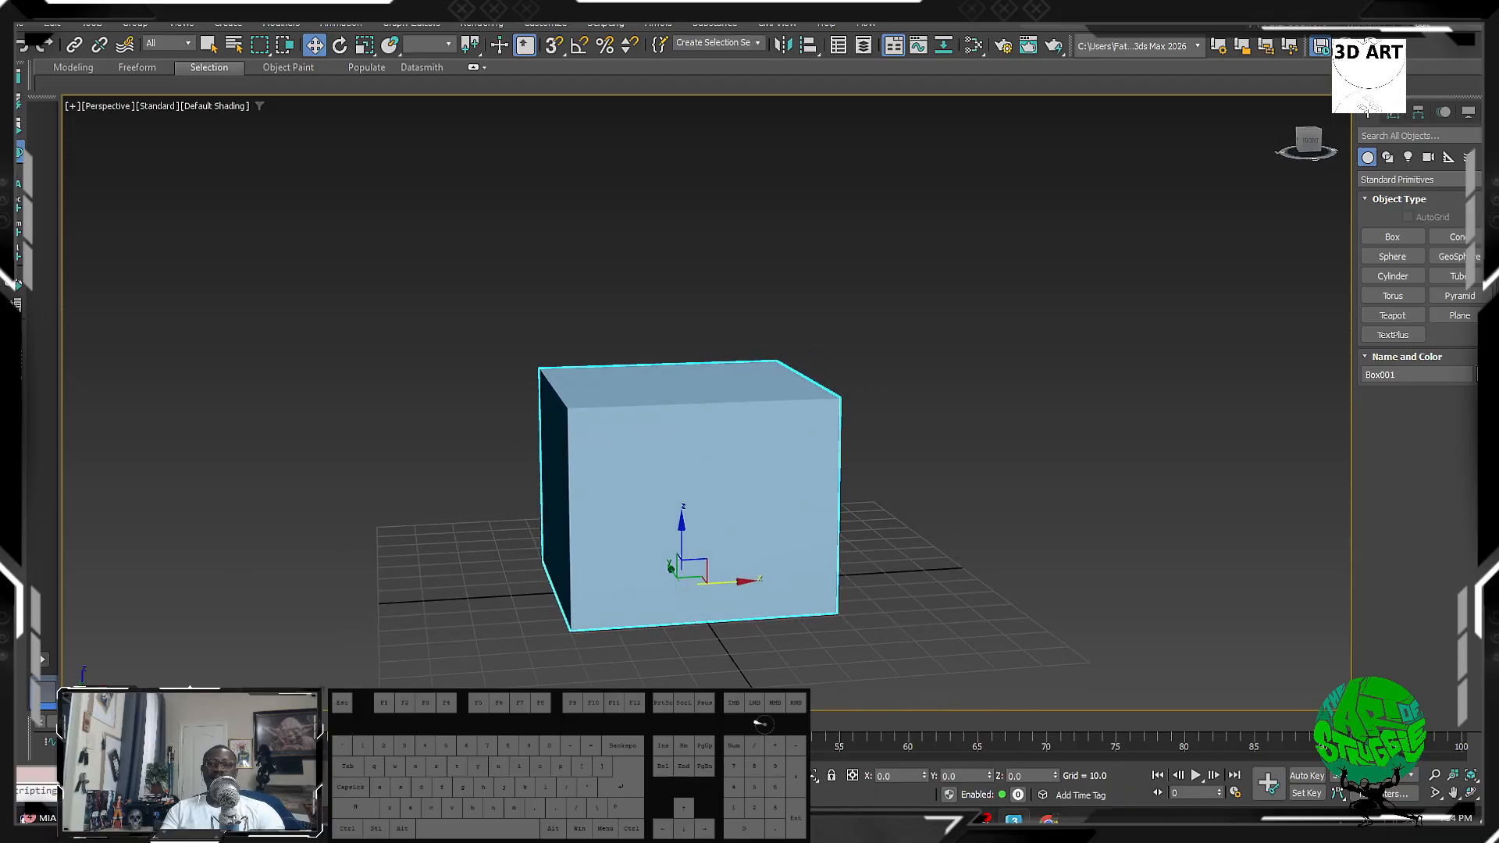
{"action": "middle_click_drag", "start_coordinate": [283, 515], "coordinate": [562, 513], "text": "alt"}
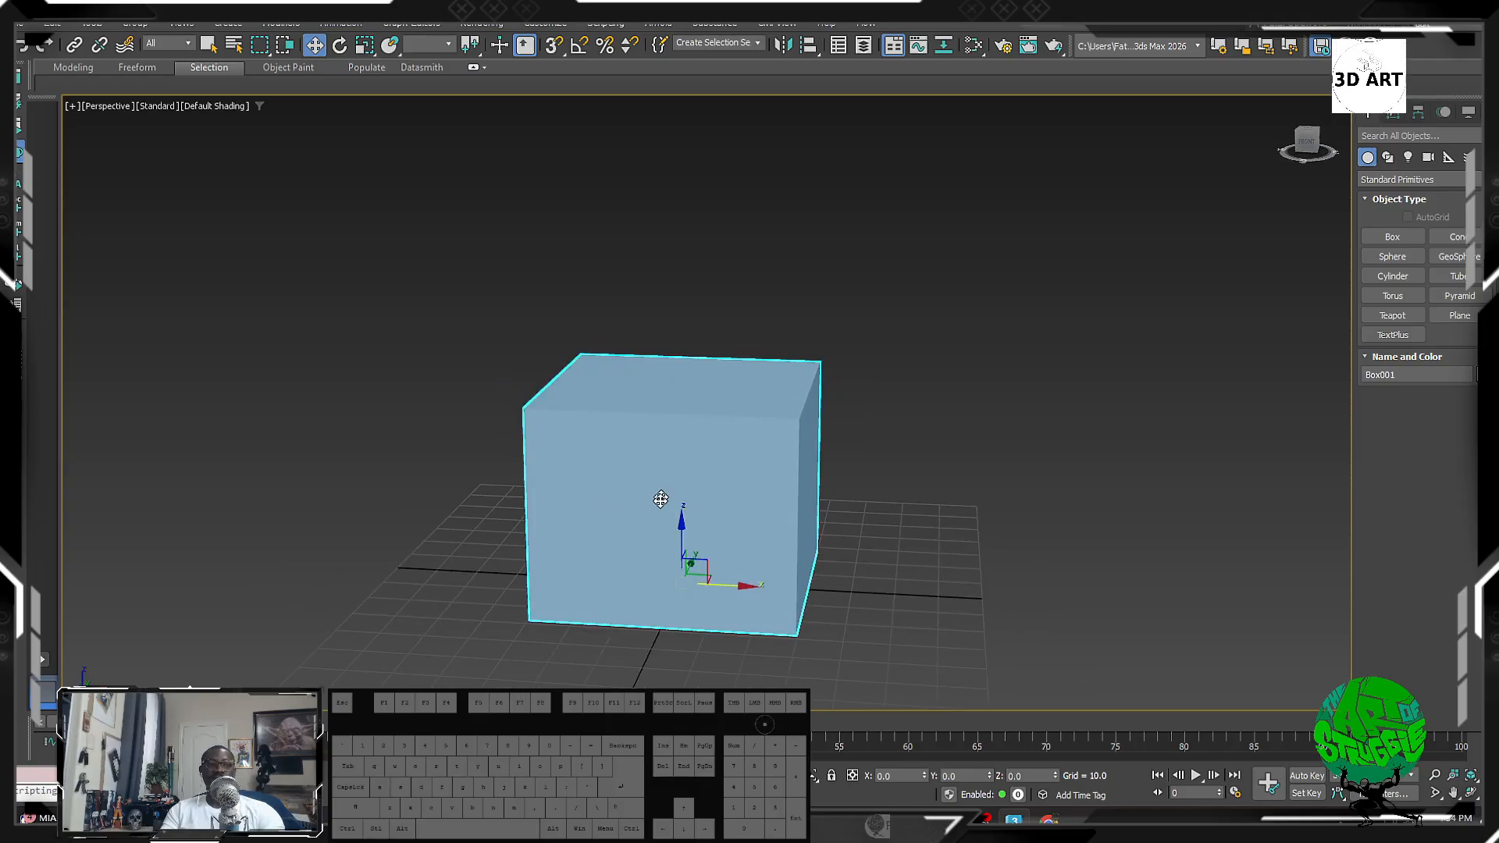
{"action": "key", "text": "e"}
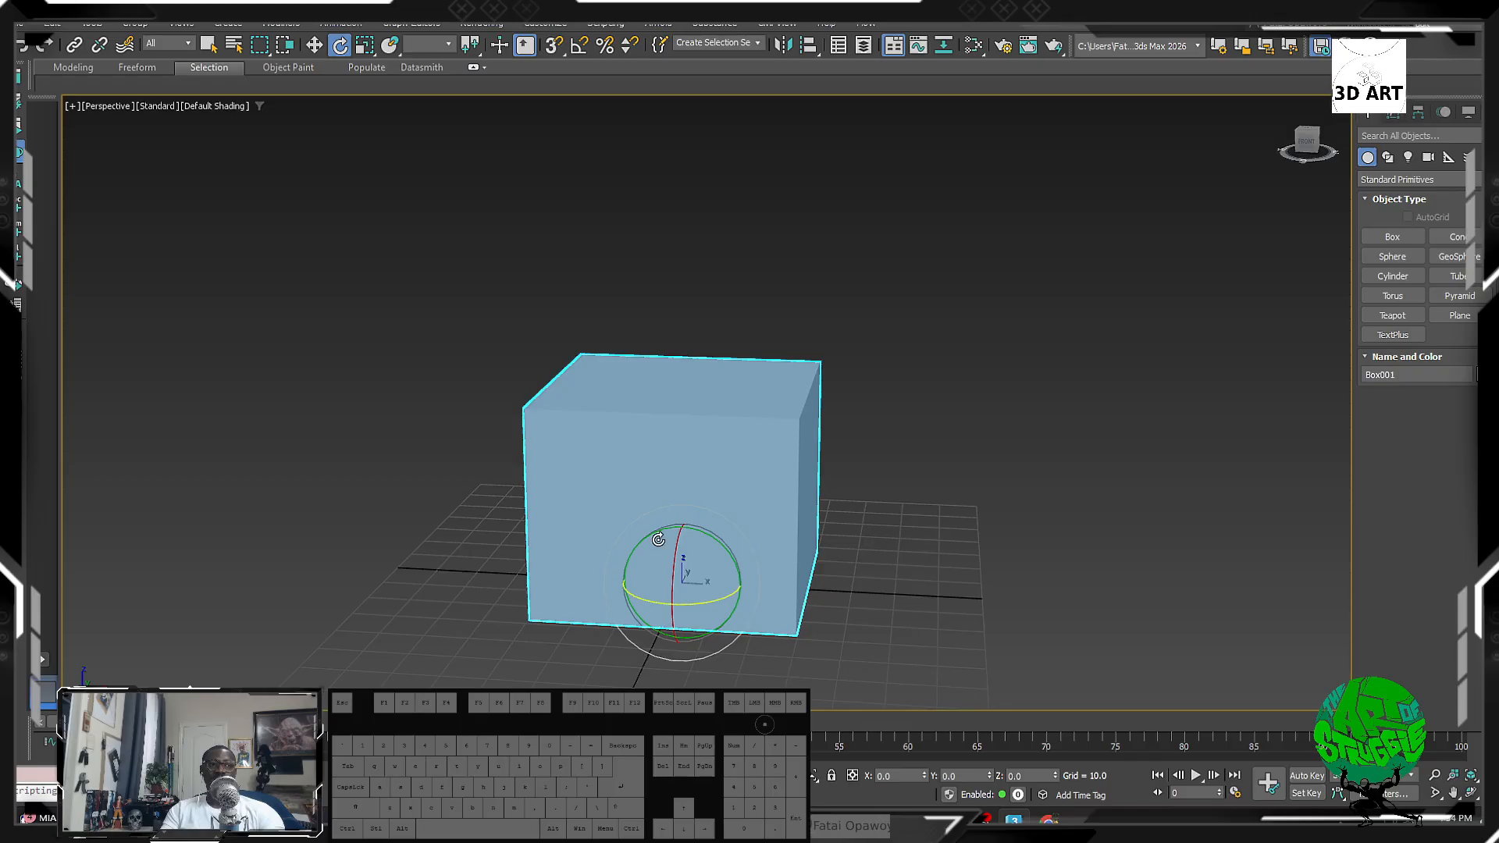
{"action": "middle_click_drag", "start_coordinate": [658, 540], "coordinate": [613, 571]}
{"action": "left_click", "coordinate": [873, 559]}
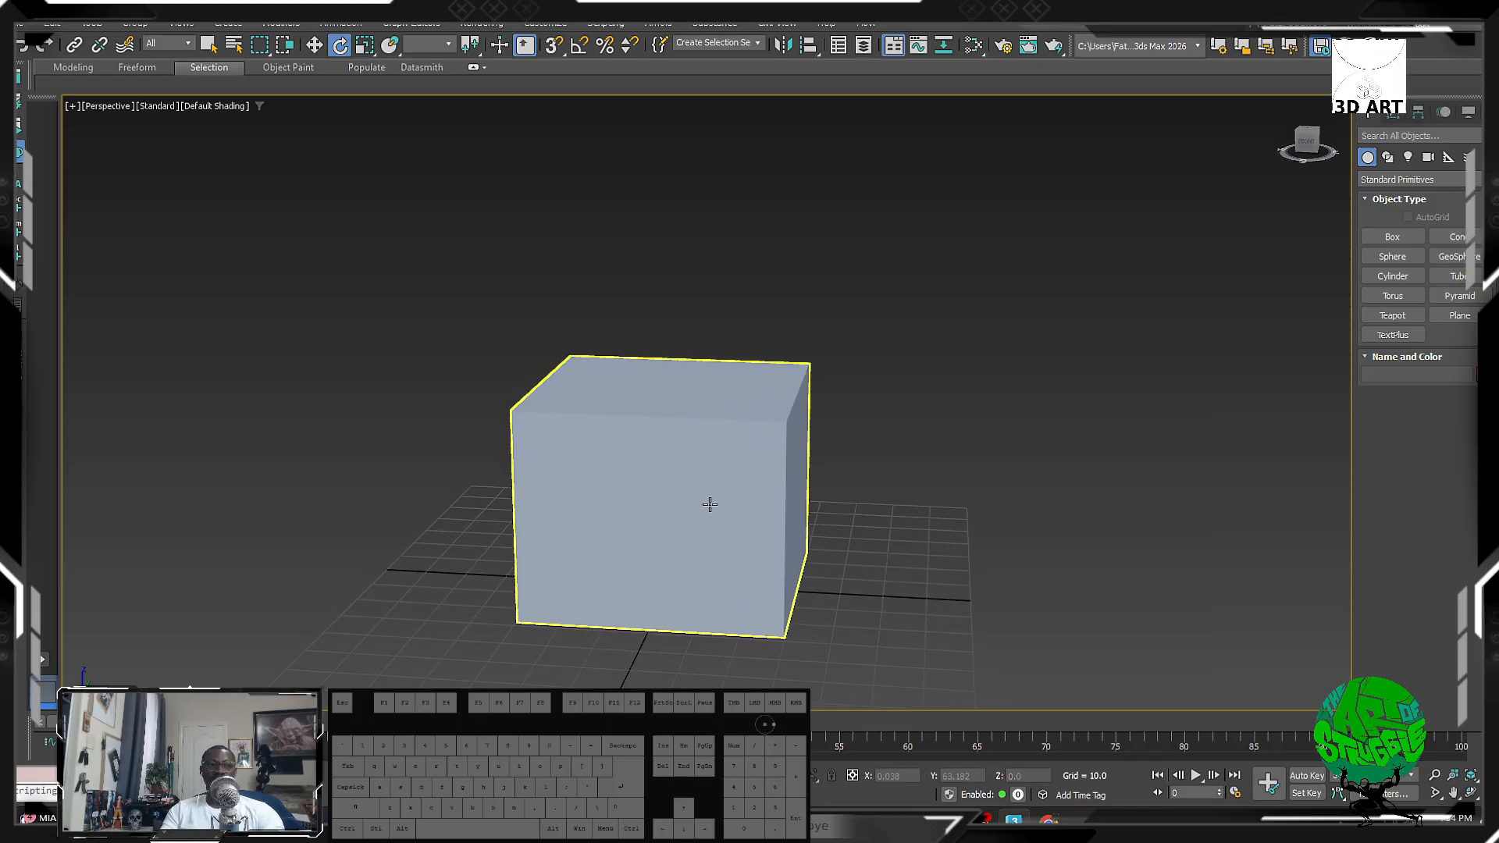
{"action": "scroll", "coordinate": [797, 529], "scroll_direction": "up", "scroll_amount": 4}
{"action": "scroll", "coordinate": [810, 516], "scroll_direction": "down", "scroll_amount": 2}
{"action": "middle_click_drag", "start_coordinate": [810, 515], "coordinate": [850, 495], "text": "alt"}
{"action": "key", "text": "w"}
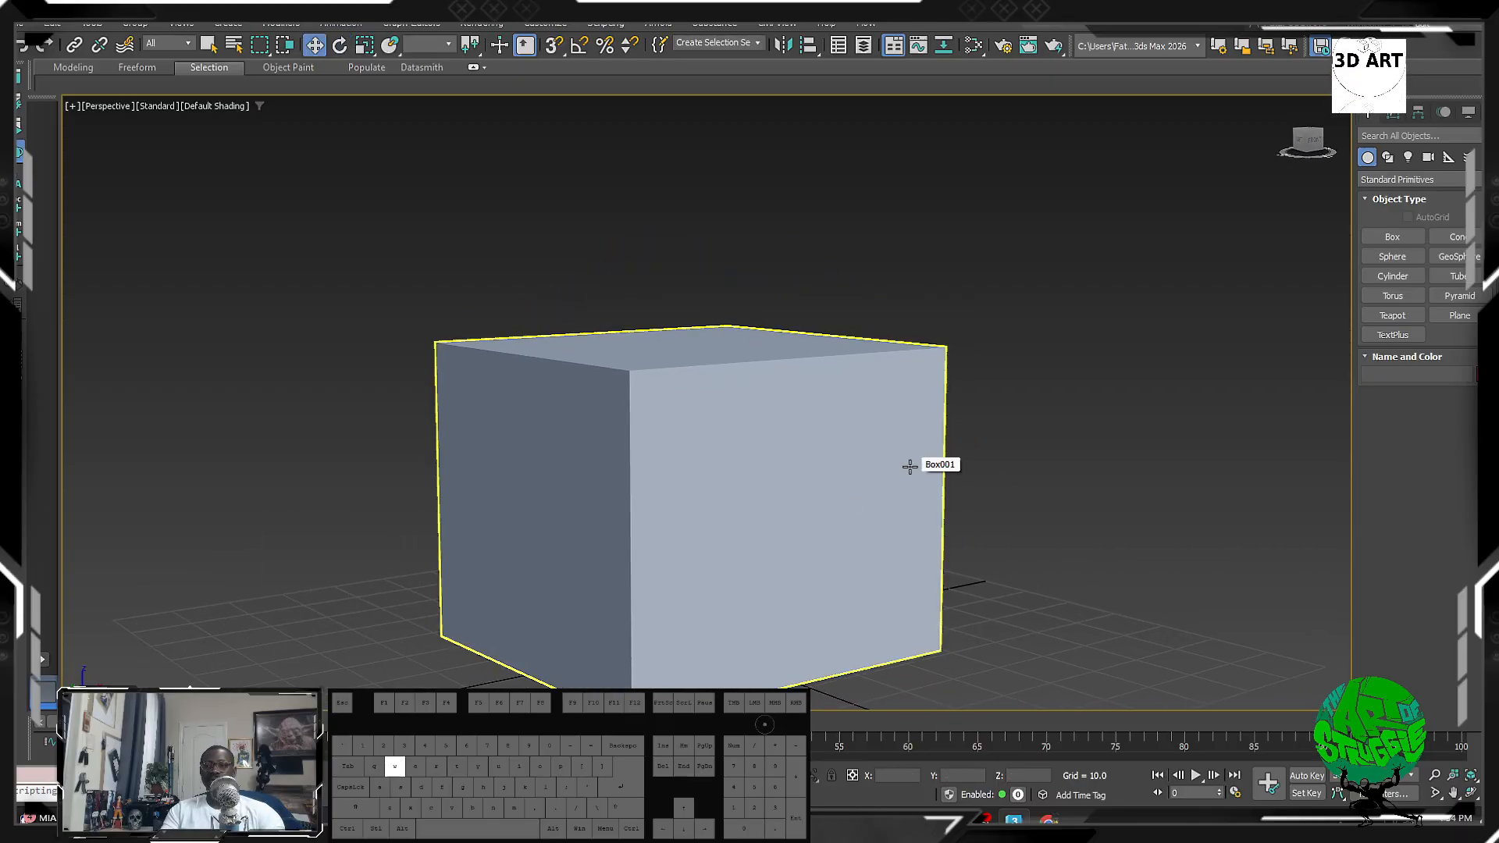
{"action": "middle_click_drag", "start_coordinate": [772, 527], "coordinate": [729, 531], "text": "alt"}
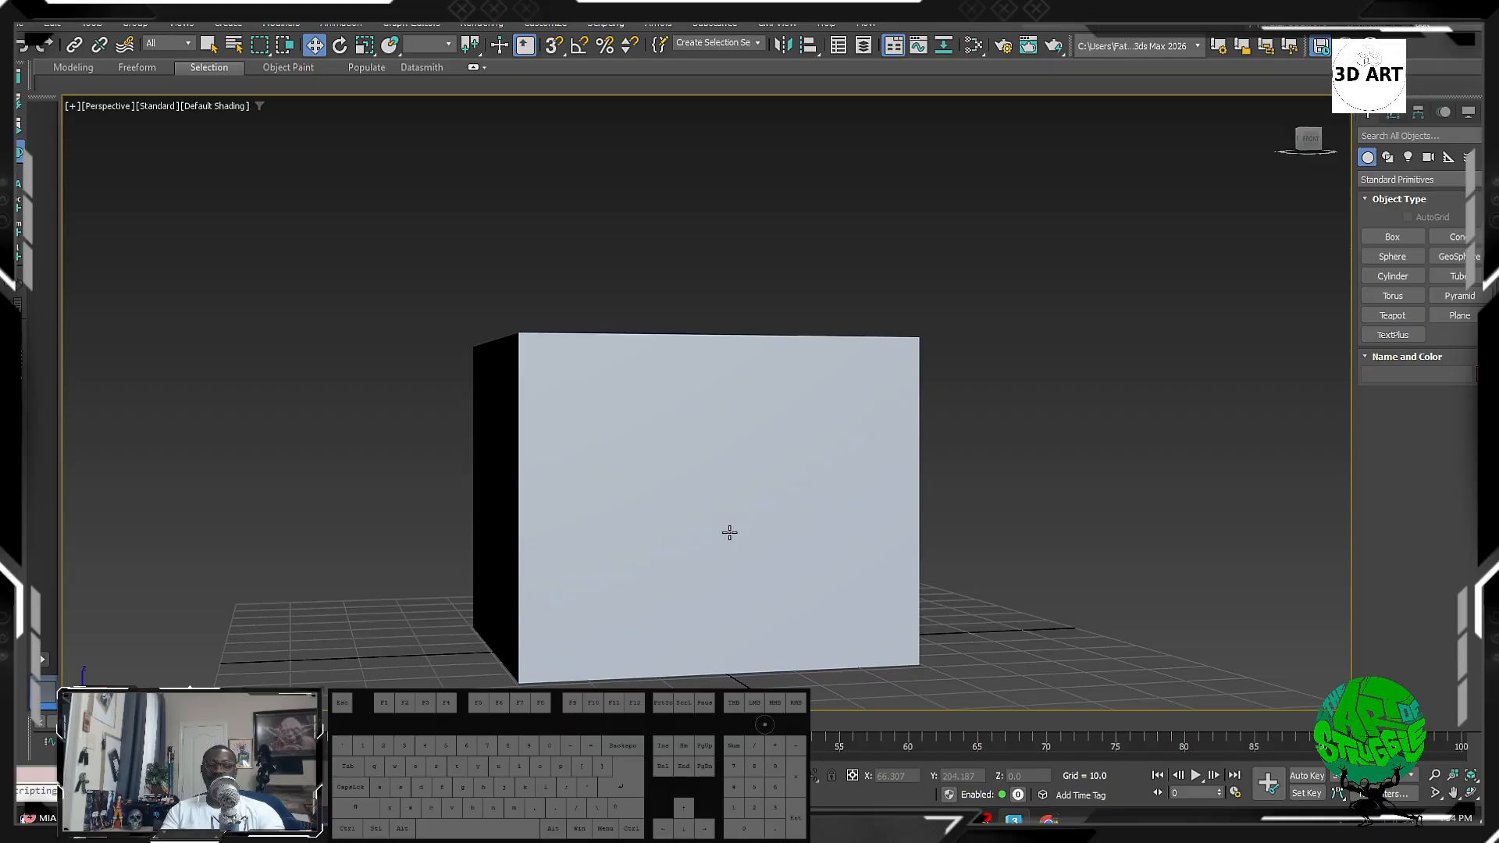
{"action": "left_click", "coordinate": [730, 552]}
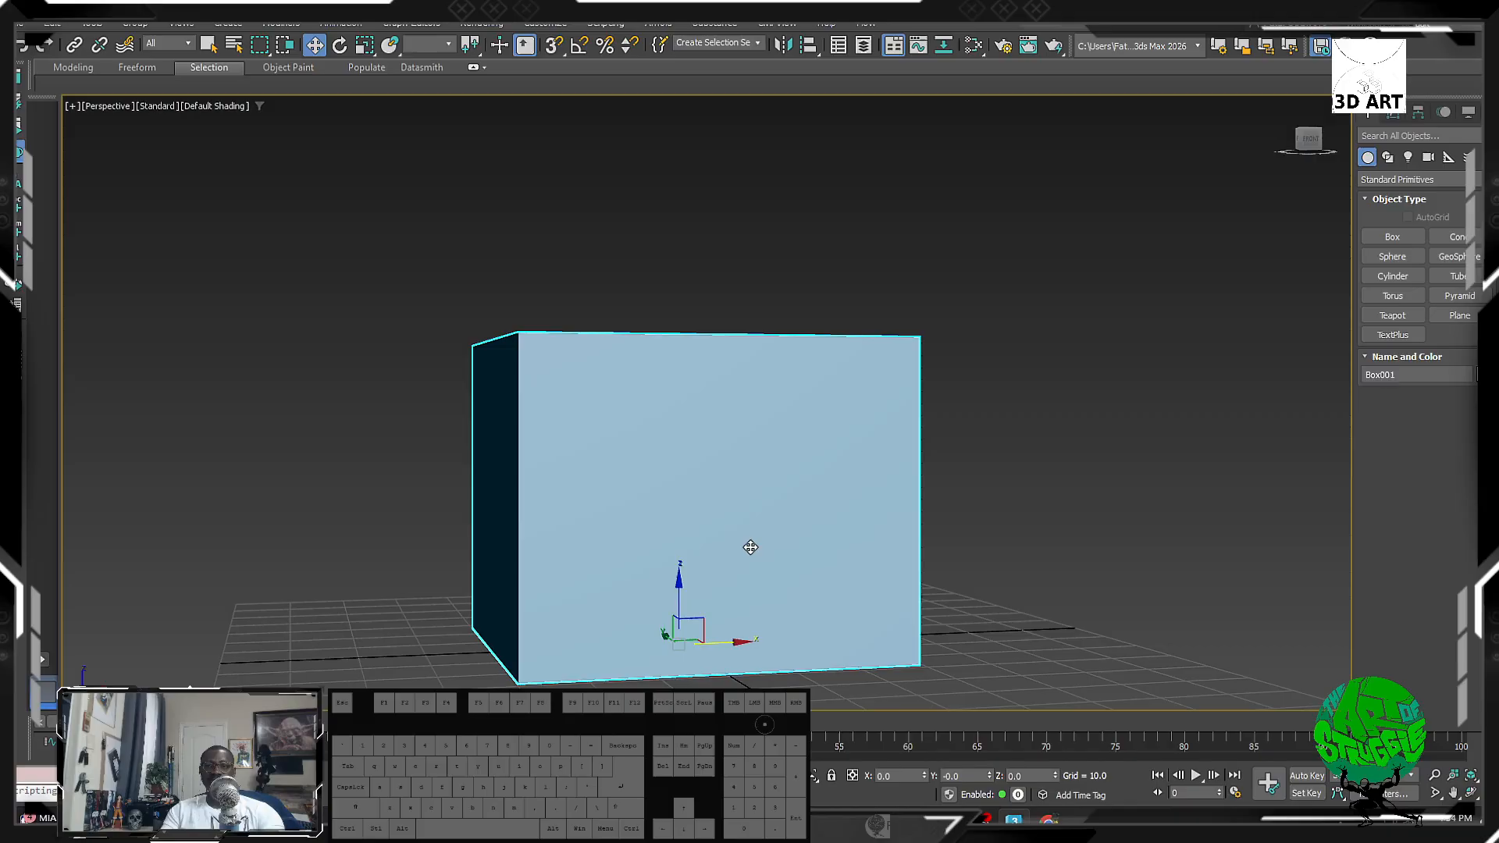
{"action": "middle_click_drag", "start_coordinate": [750, 547], "coordinate": [743, 536], "text": "alt"}
{"action": "key", "text": "e"}
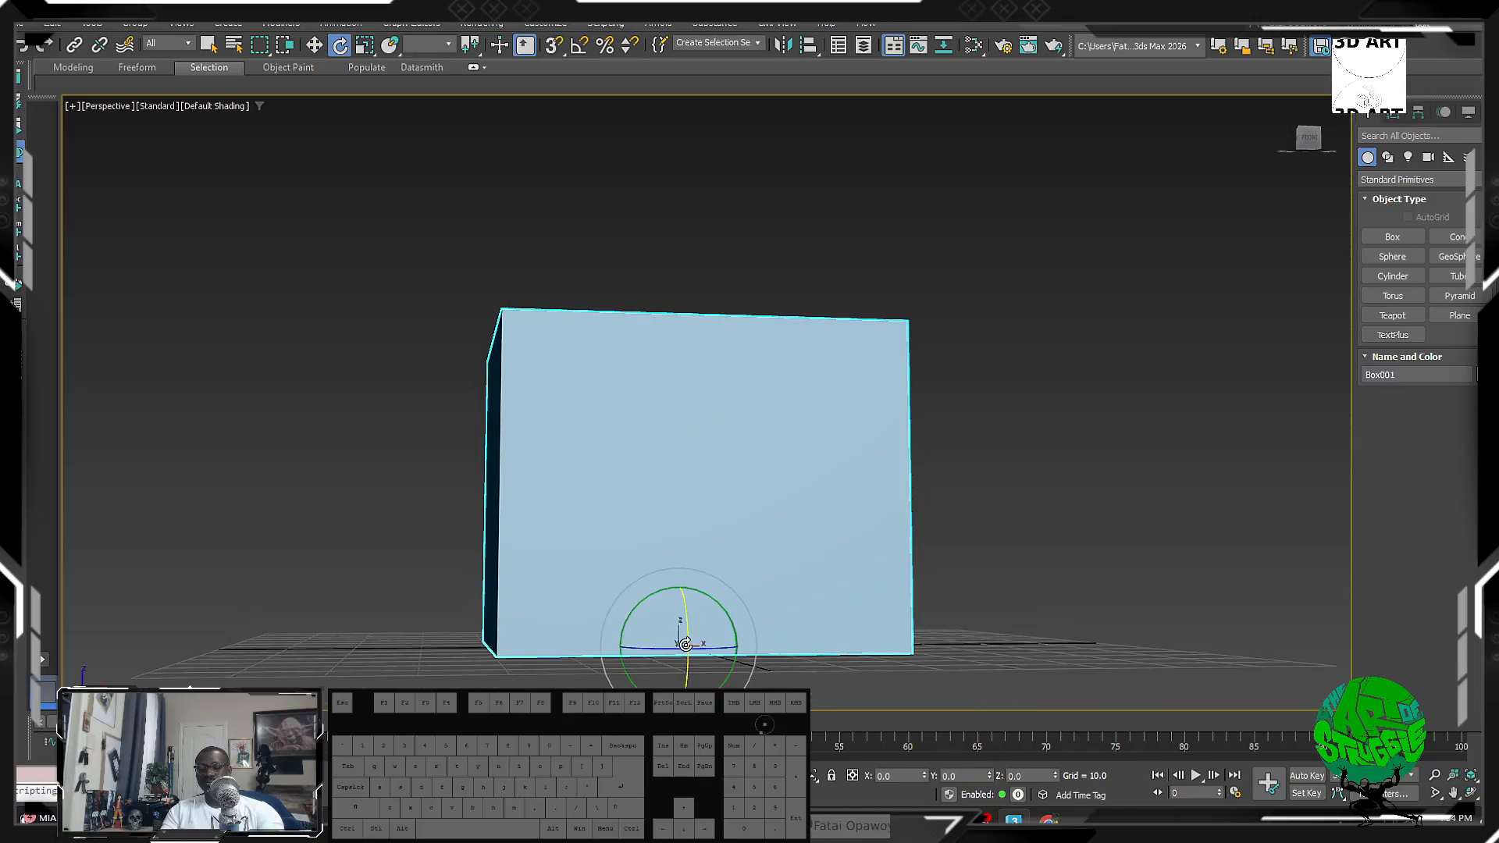
{"action": "left_click_drag", "start_coordinate": [703, 651], "coordinate": [666, 602]}
{"action": "key", "text": "r"}
{"action": "key", "text": "ctrl+z"}
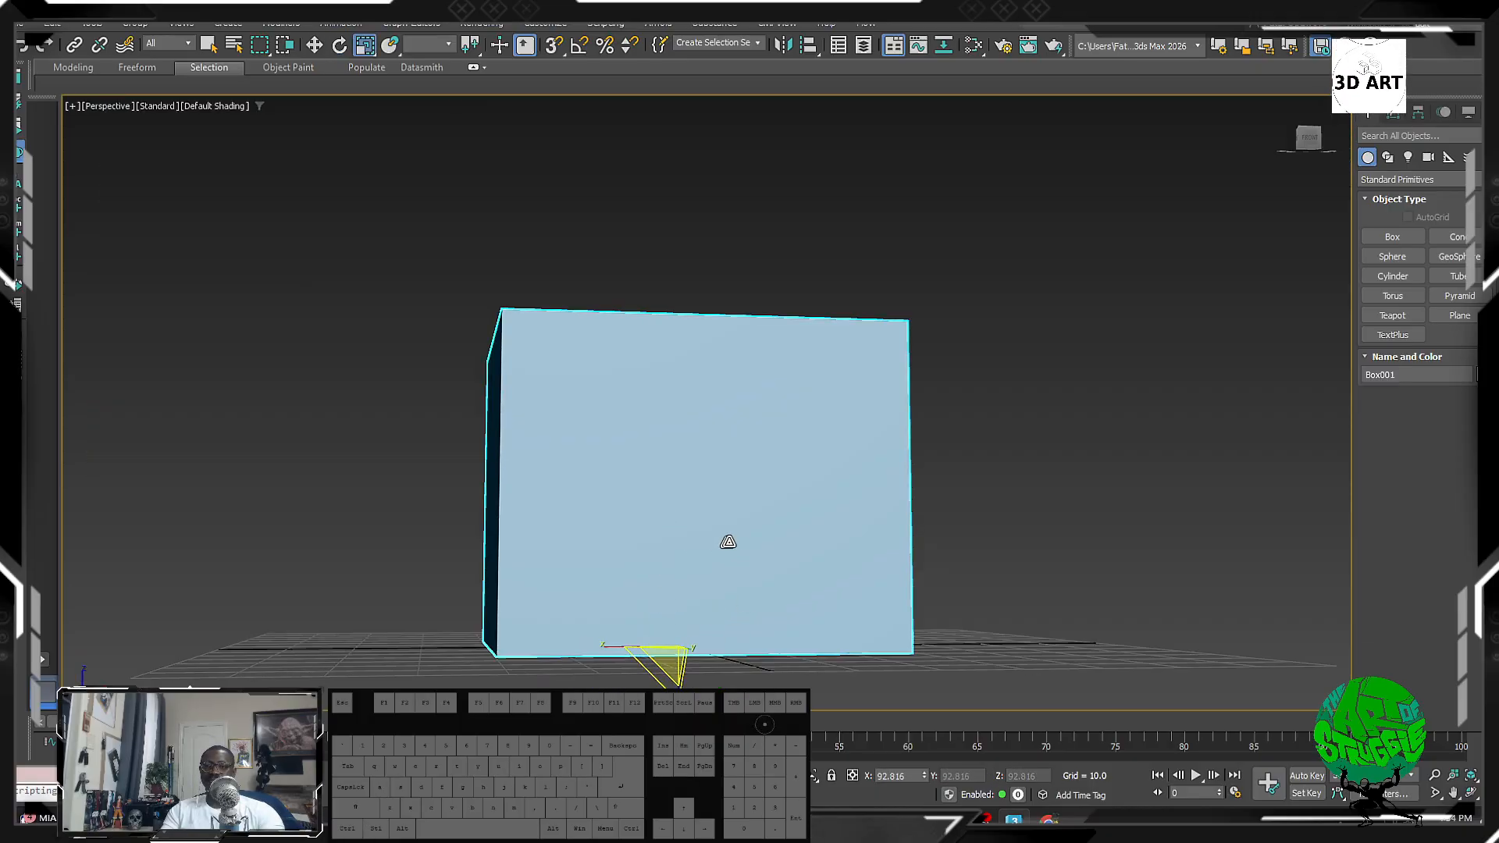
{"action": "middle_click_drag", "start_coordinate": [1272, 418], "coordinate": [960, 453], "text": "alt"}
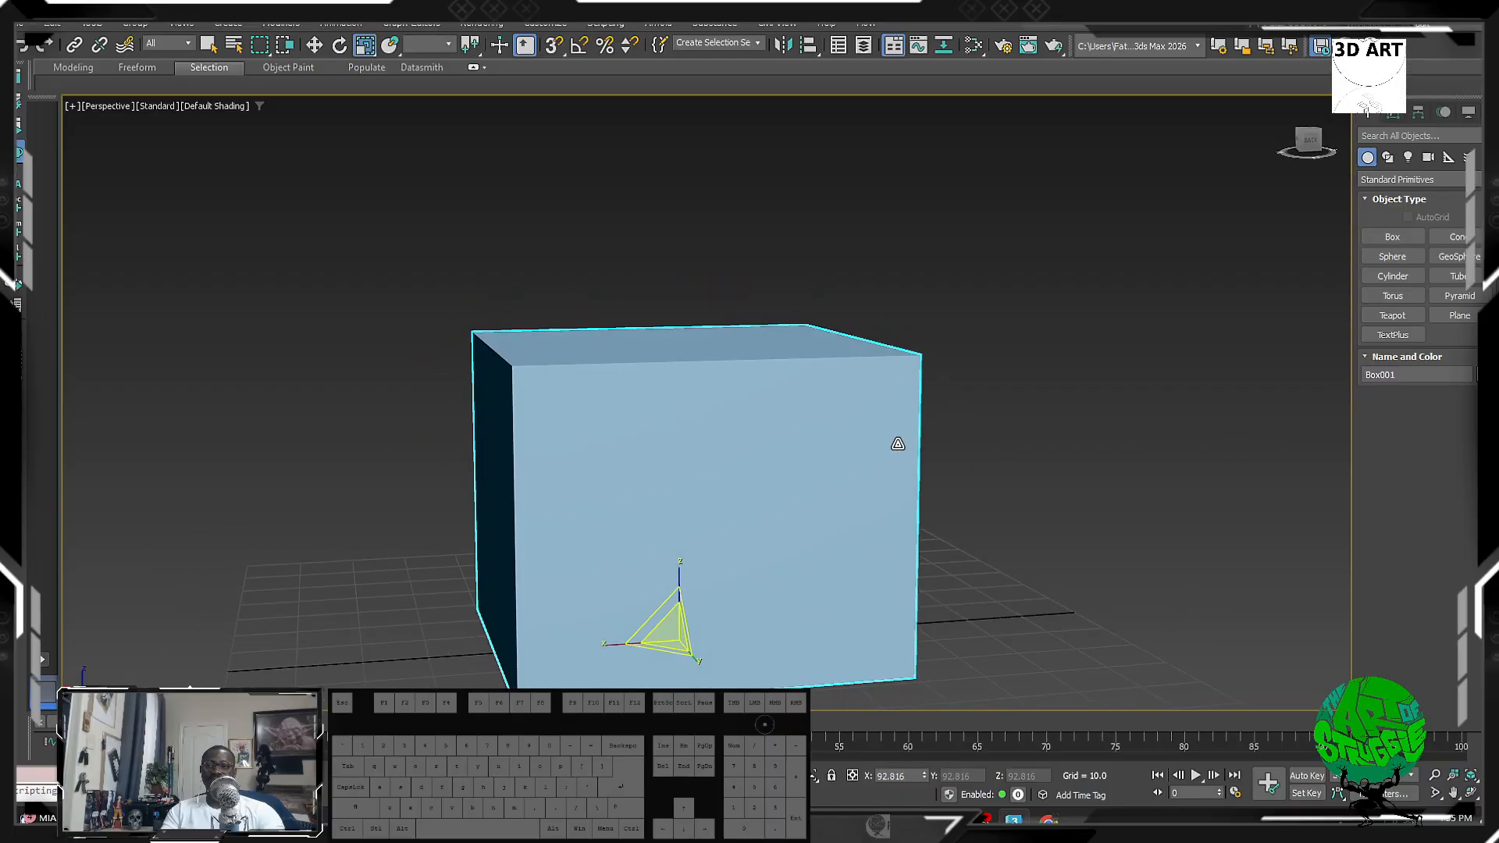
{"action": "scroll", "coordinate": [713, 448], "scroll_direction": "down", "scroll_amount": 10}
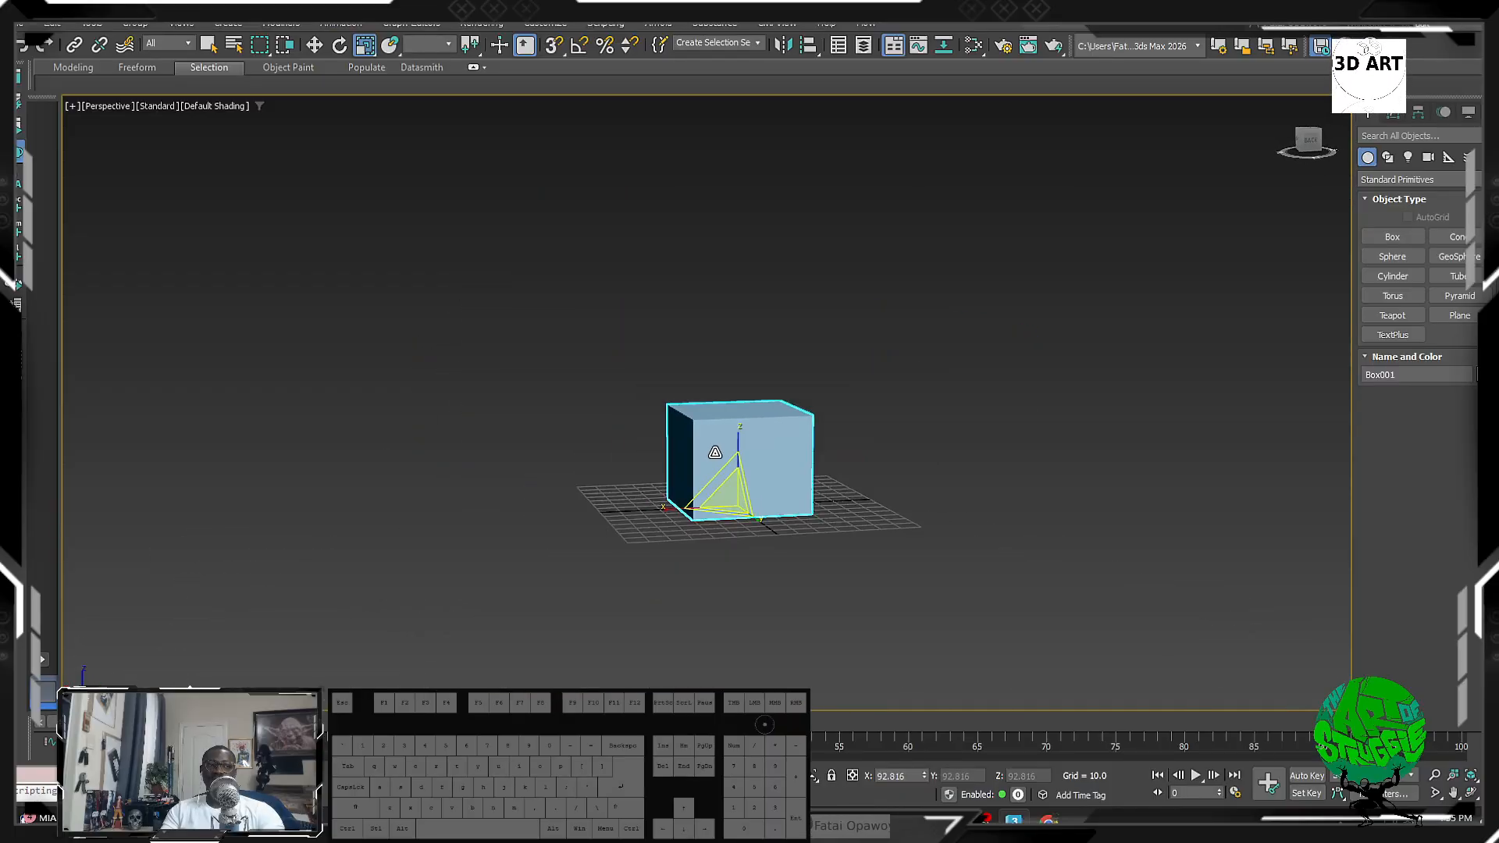
{"action": "scroll", "coordinate": [715, 452], "scroll_direction": "up", "scroll_amount": 8}
{"action": "scroll", "coordinate": [766, 462], "scroll_direction": "down", "scroll_amount": 4}
{"action": "scroll", "coordinate": [592, 398], "scroll_direction": "up", "scroll_amount": 4}
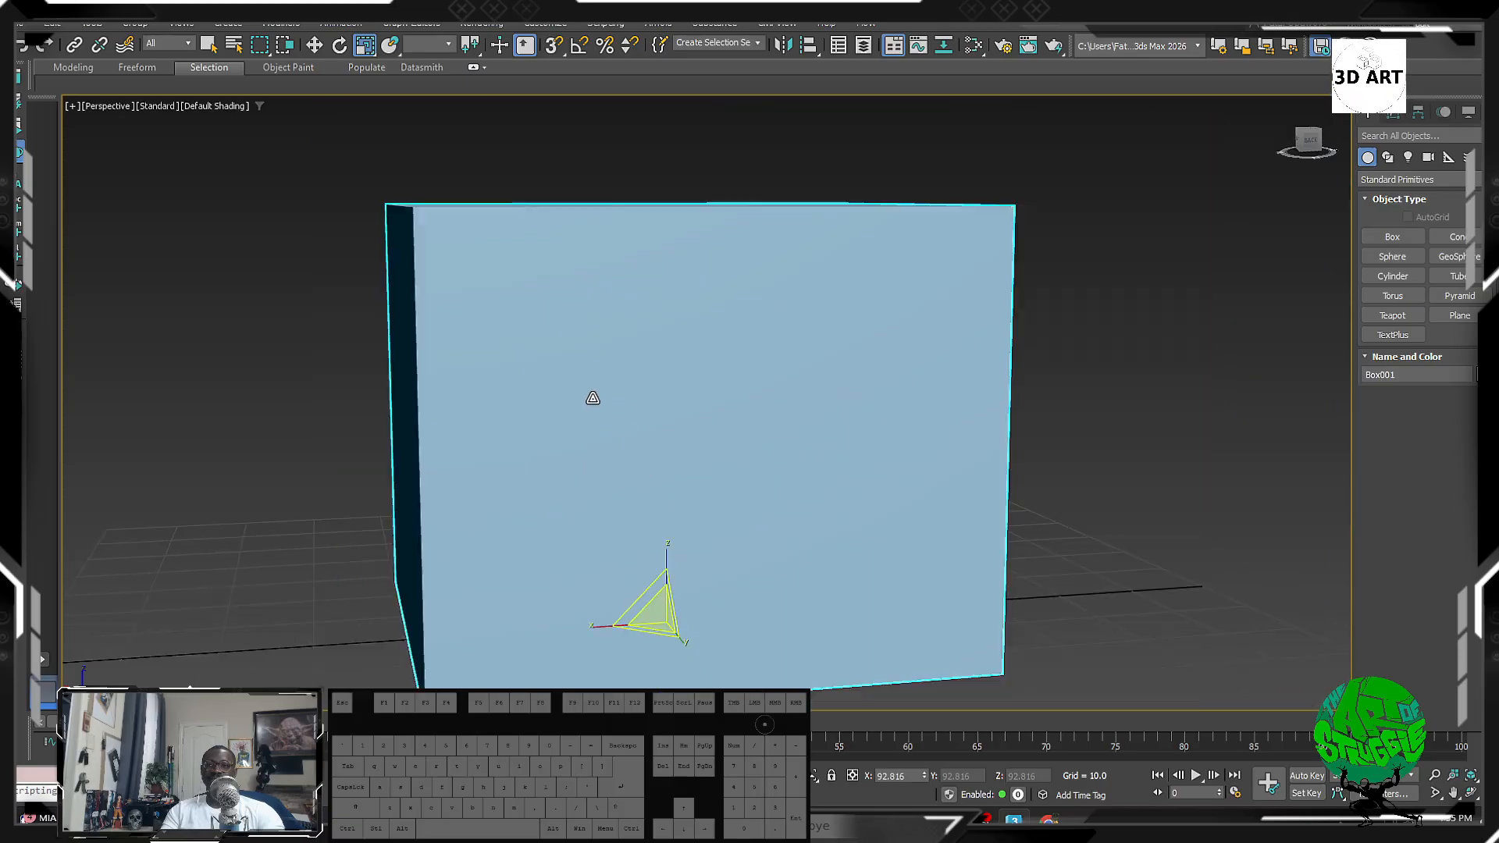
{"action": "middle_click_drag", "start_coordinate": [592, 398], "coordinate": [635, 355], "text": "alt"}
Step: Cycle the viewport through Front, Top and Left views, then pick Right View from the quad menu
{"action": "key", "text": "f"}
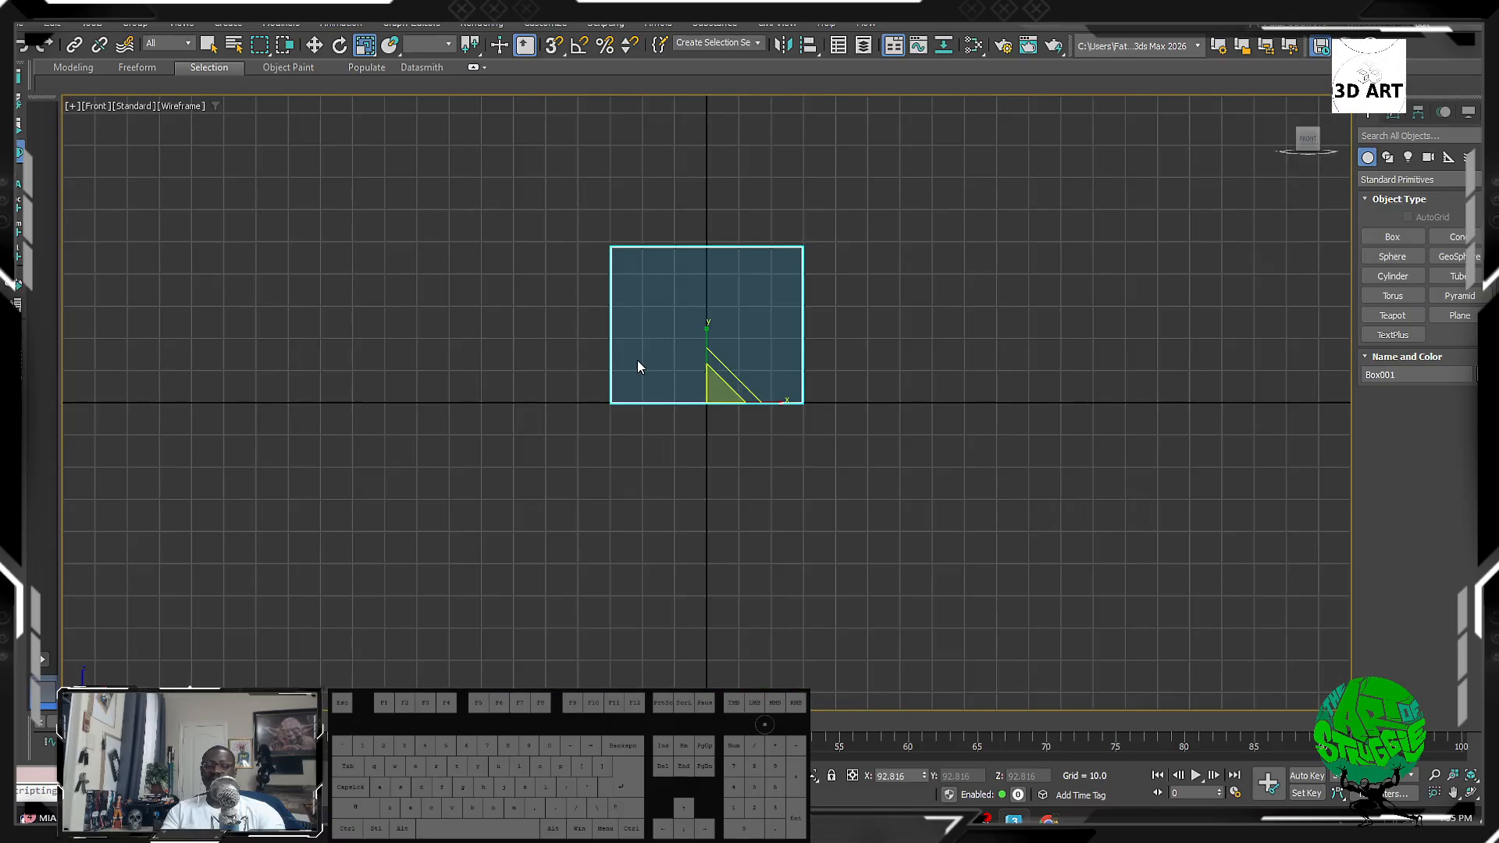
{"action": "middle_click_drag", "start_coordinate": [722, 321], "coordinate": [698, 496]}
{"action": "scroll", "coordinate": [701, 456], "scroll_direction": "up", "scroll_amount": 5}
{"action": "scroll", "coordinate": [701, 456], "scroll_direction": "down", "scroll_amount": 5}
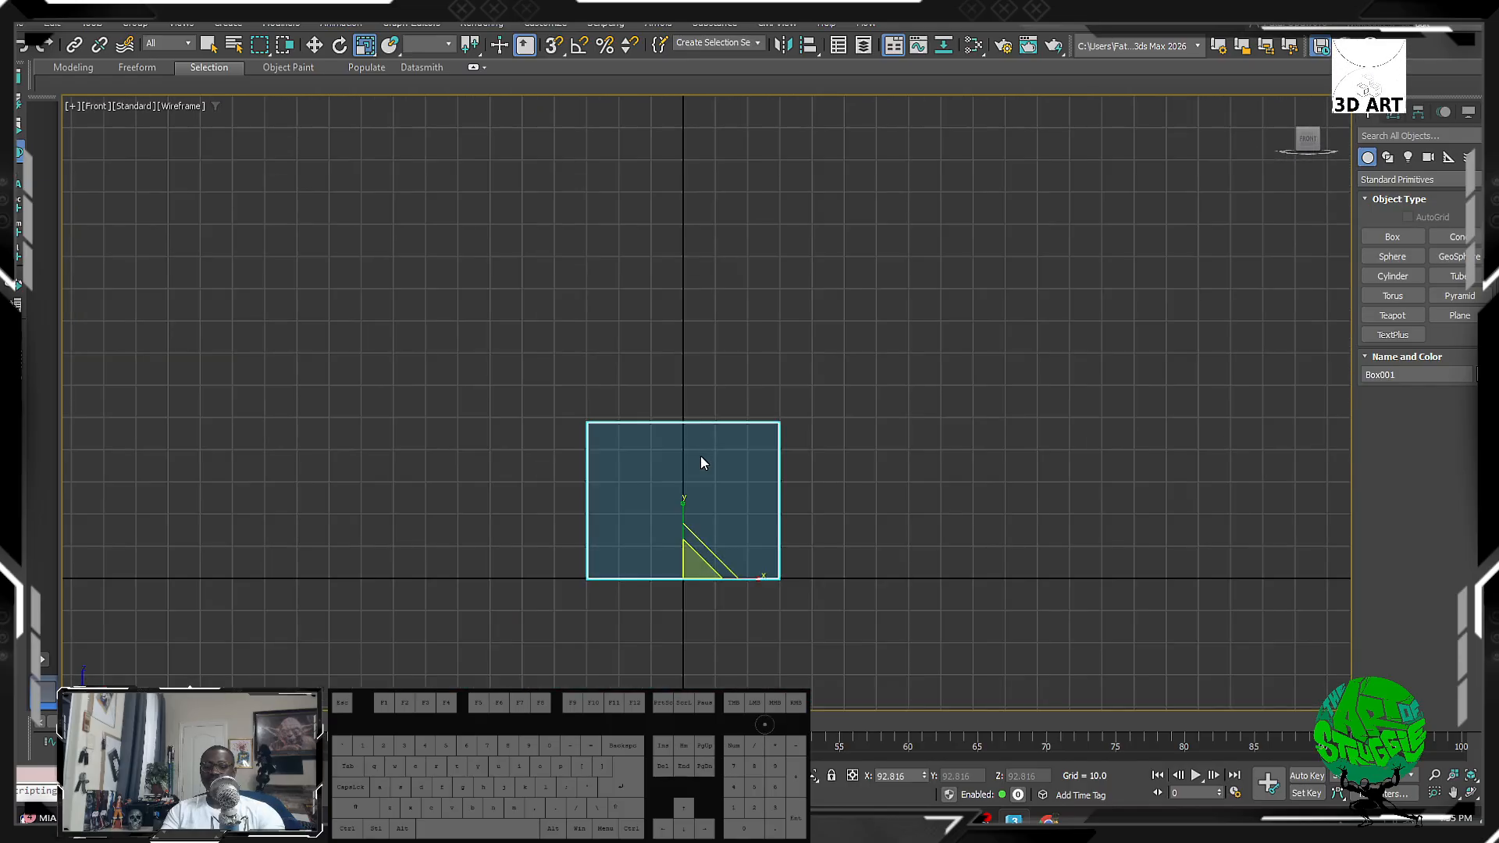
{"action": "scroll", "coordinate": [701, 456], "scroll_direction": "up", "scroll_amount": 3}
{"action": "key", "text": "t"}
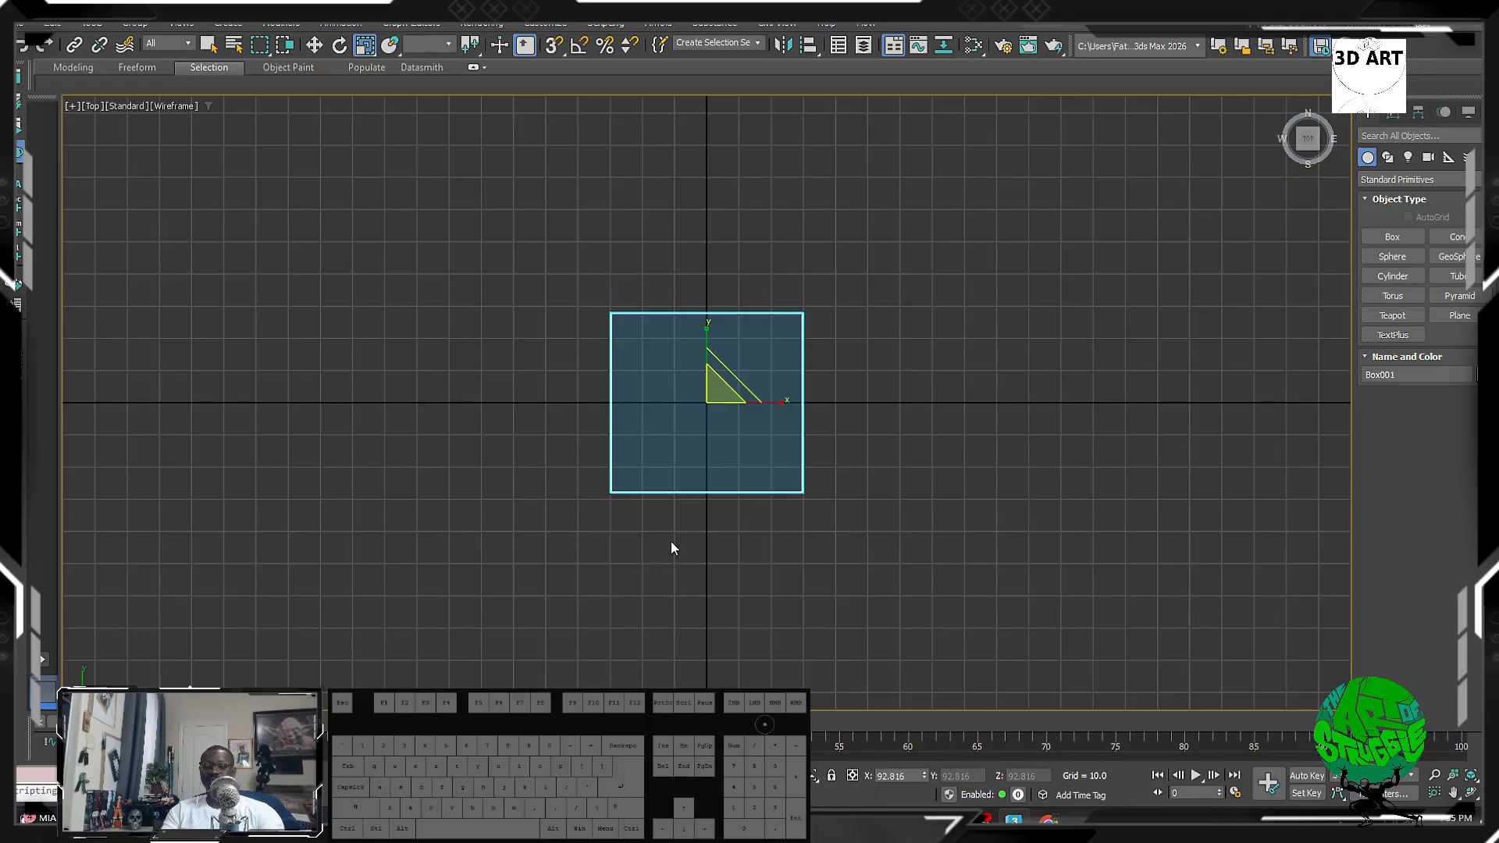
{"action": "key", "text": "l"}
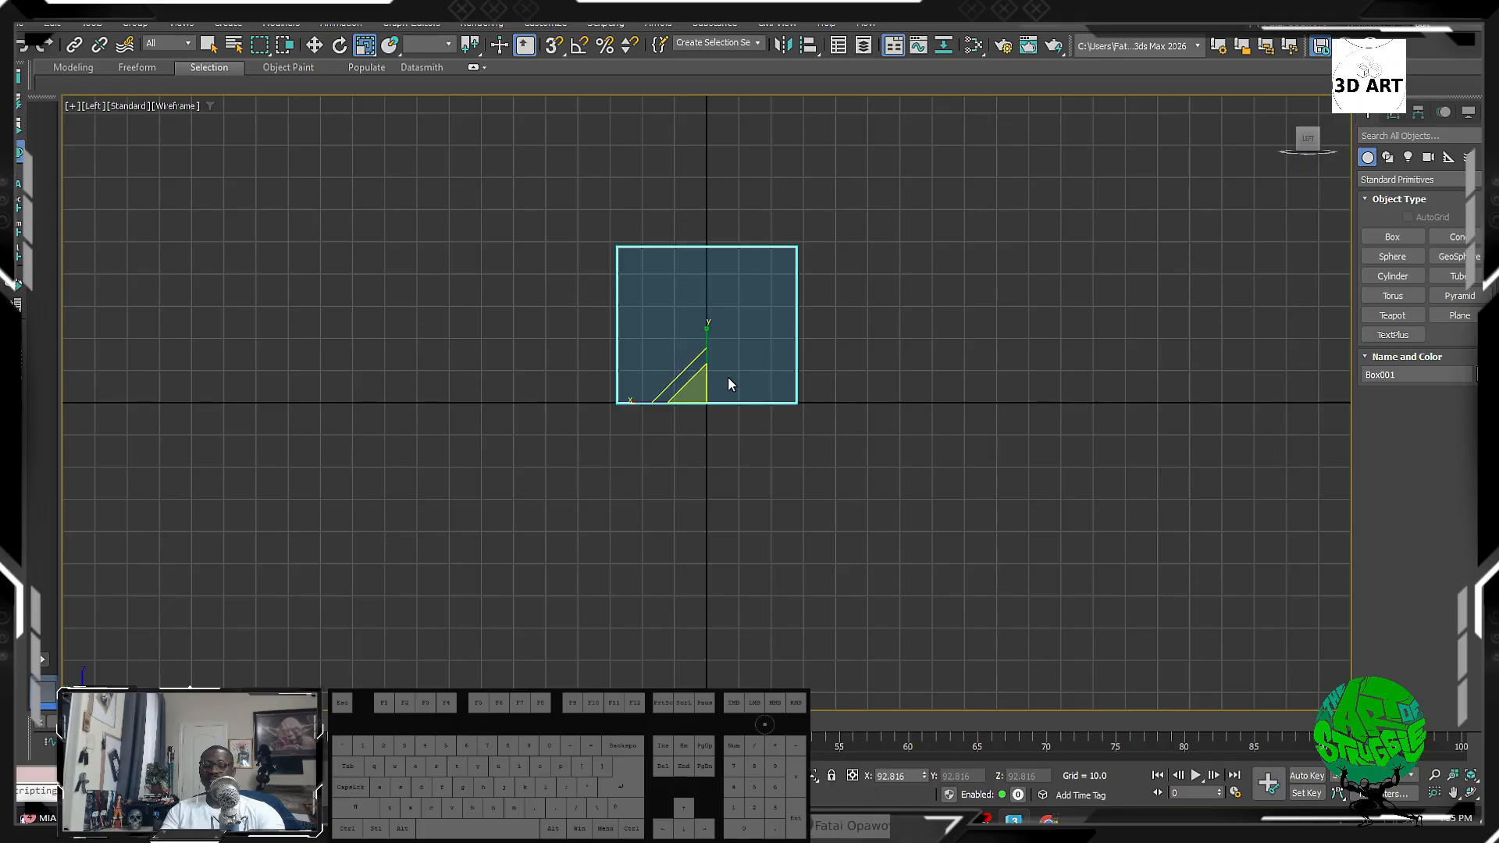
{"action": "right_click", "coordinate": [702, 430]}
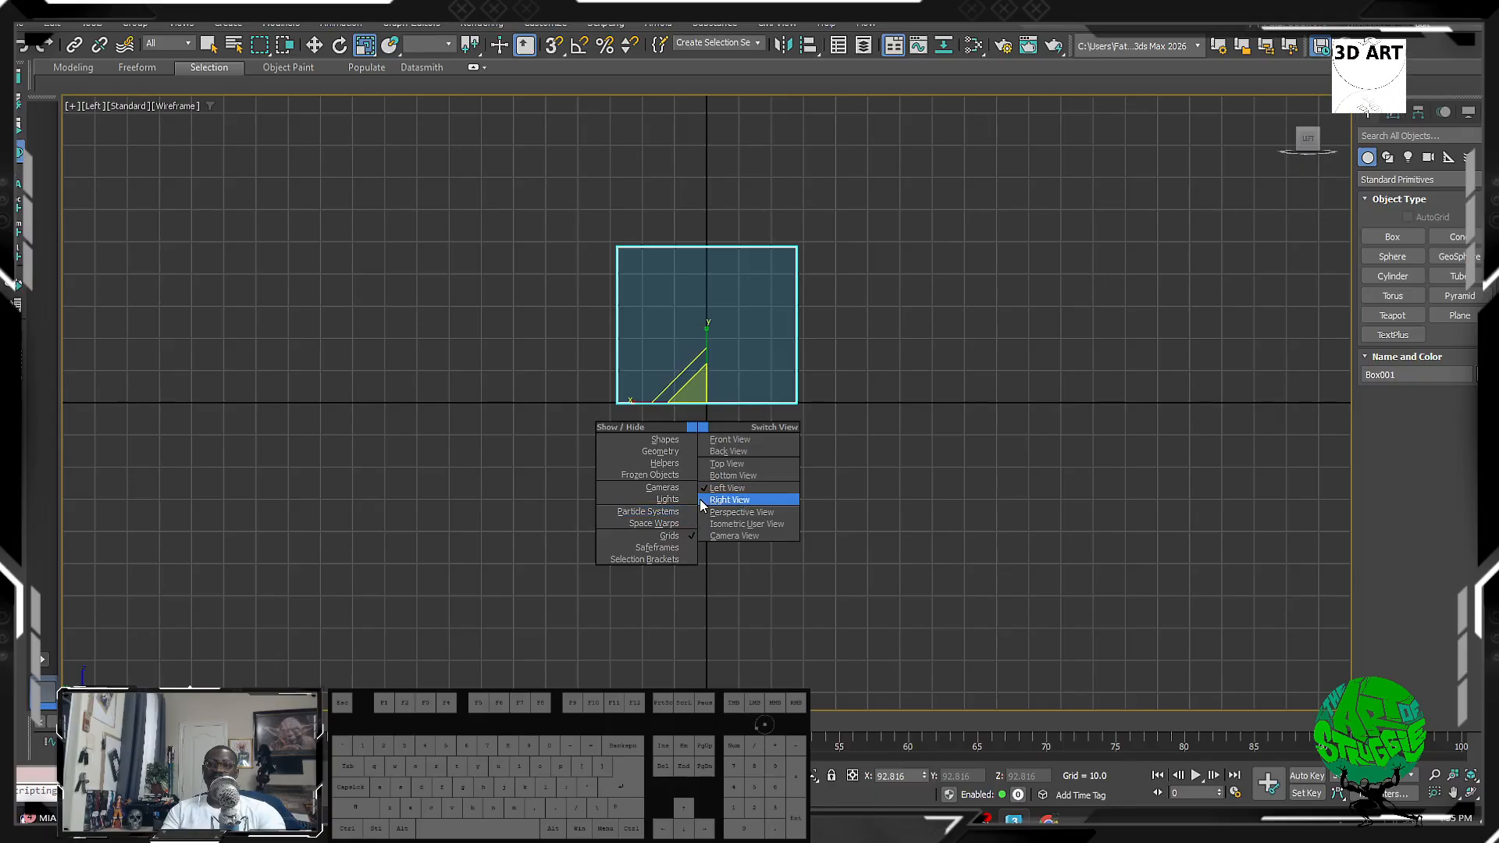
{"action": "left_click", "coordinate": [731, 500]}
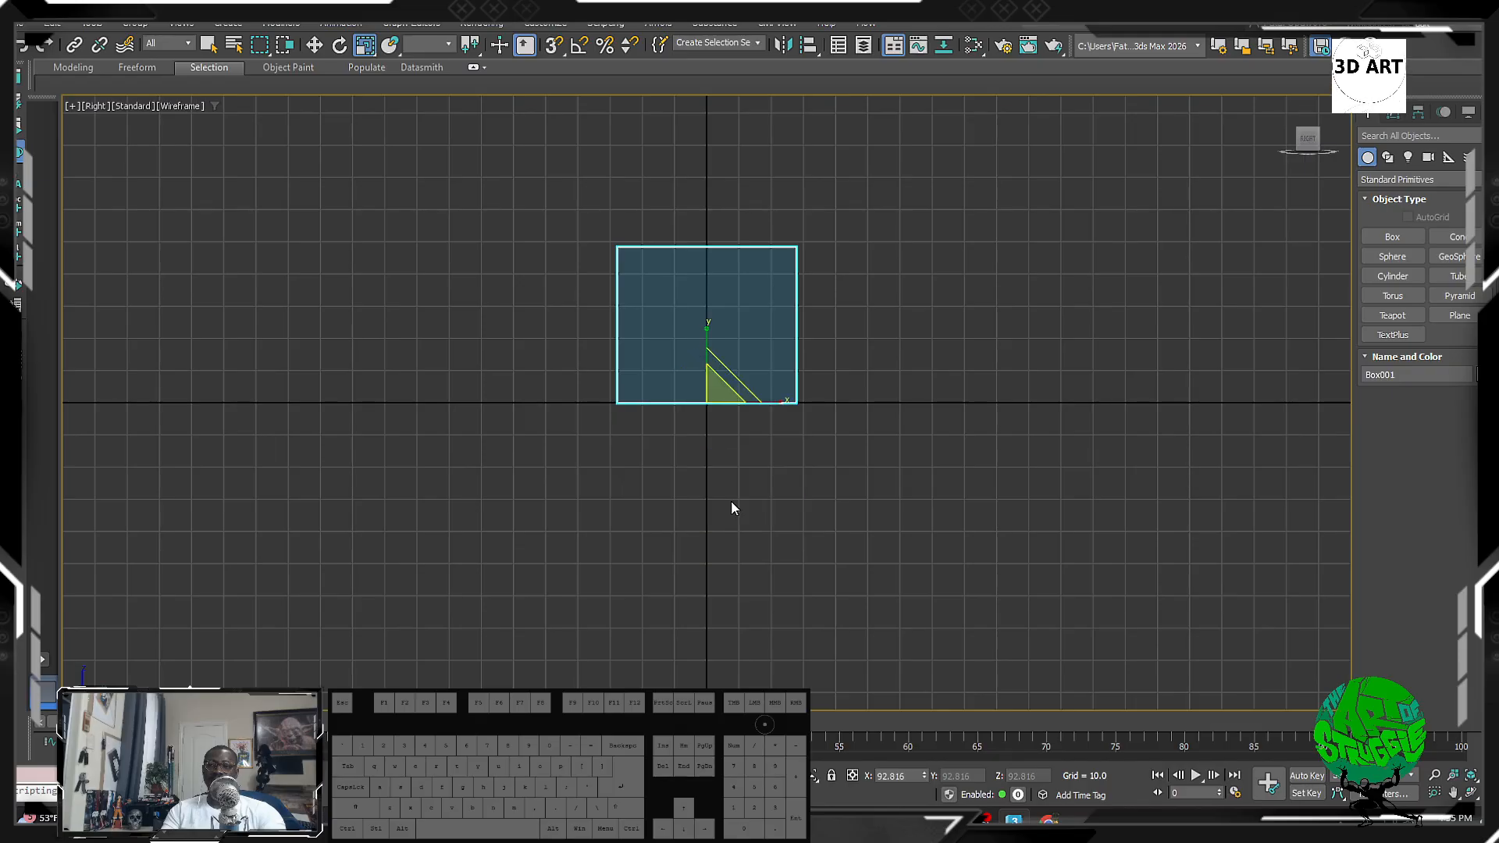
Step: Switch to the shaded Perspective view, deselect the box, and orbit to a front three-quarter angle
{"action": "middle_click_drag", "start_coordinate": [683, 491], "coordinate": [673, 580]}
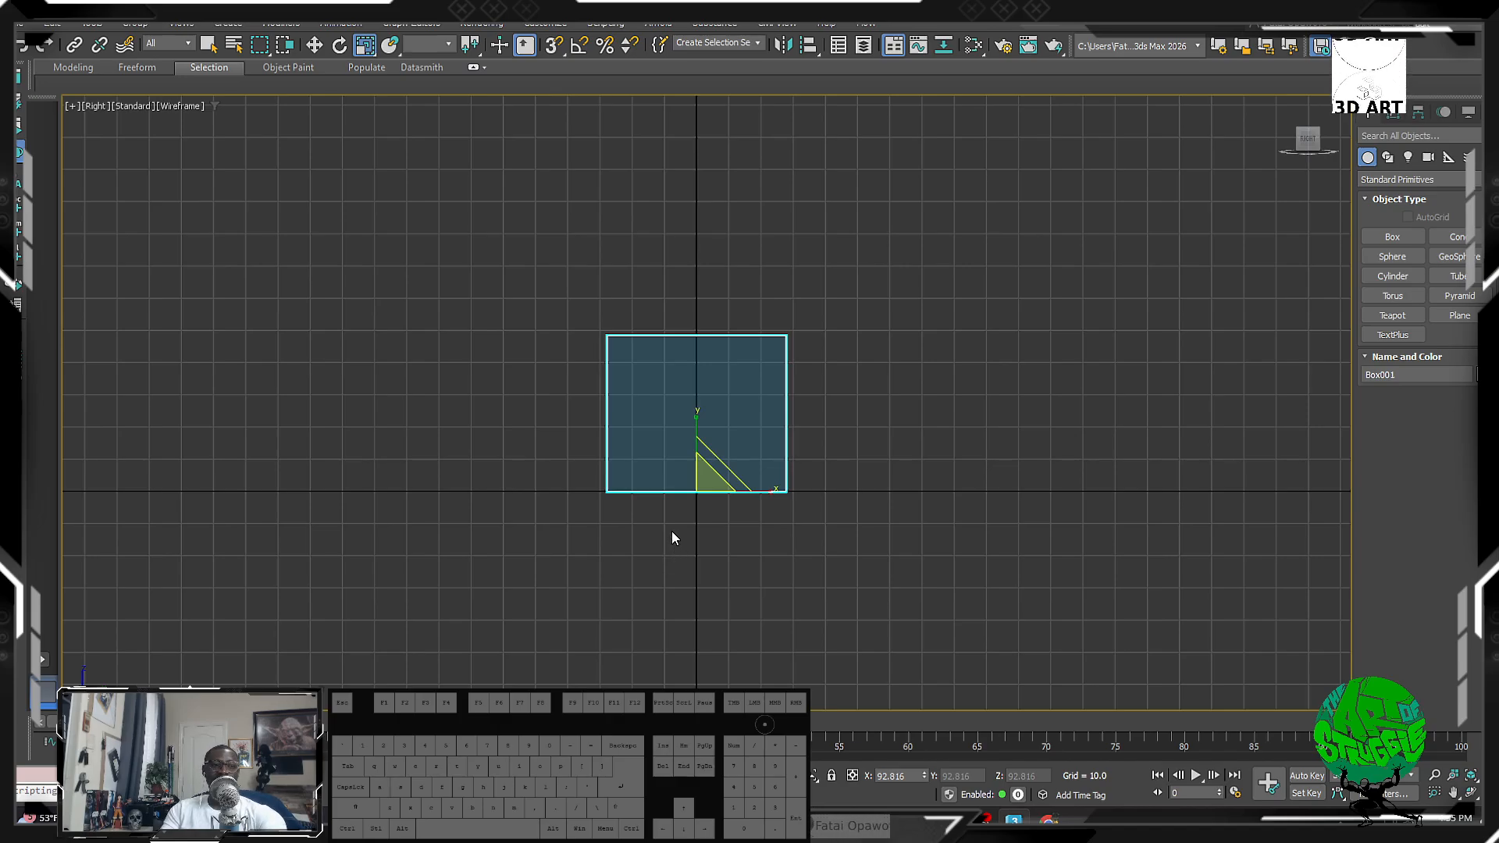
{"action": "key", "text": "p"}
{"action": "mouse_move", "coordinate": [766, 422]}
{"action": "middle_mouse_down", "text": "alt"}
{"action": "mouse_move", "coordinate": [746, 447]}
{"action": "mouse_move", "coordinate": [578, 495]}
{"action": "mouse_move", "coordinate": [850, 448]}
{"action": "mouse_move", "coordinate": [922, 460]}
{"action": "mouse_move", "coordinate": [847, 500]}
{"action": "middle_mouse_up", "text": "alt"}
{"action": "left_click", "coordinate": [1034, 353]}
{"action": "middle_click_drag", "start_coordinate": [828, 449], "coordinate": [459, 268], "text": "alt"}
{"action": "middle_click_drag", "start_coordinate": [502, 495], "coordinate": [643, 352], "text": "alt"}
Step: Select Box001, check its quad menu, and orbit to a nearly front-on Perspective view
{"action": "scroll", "coordinate": [629, 351], "scroll_direction": "up", "scroll_amount": 3}
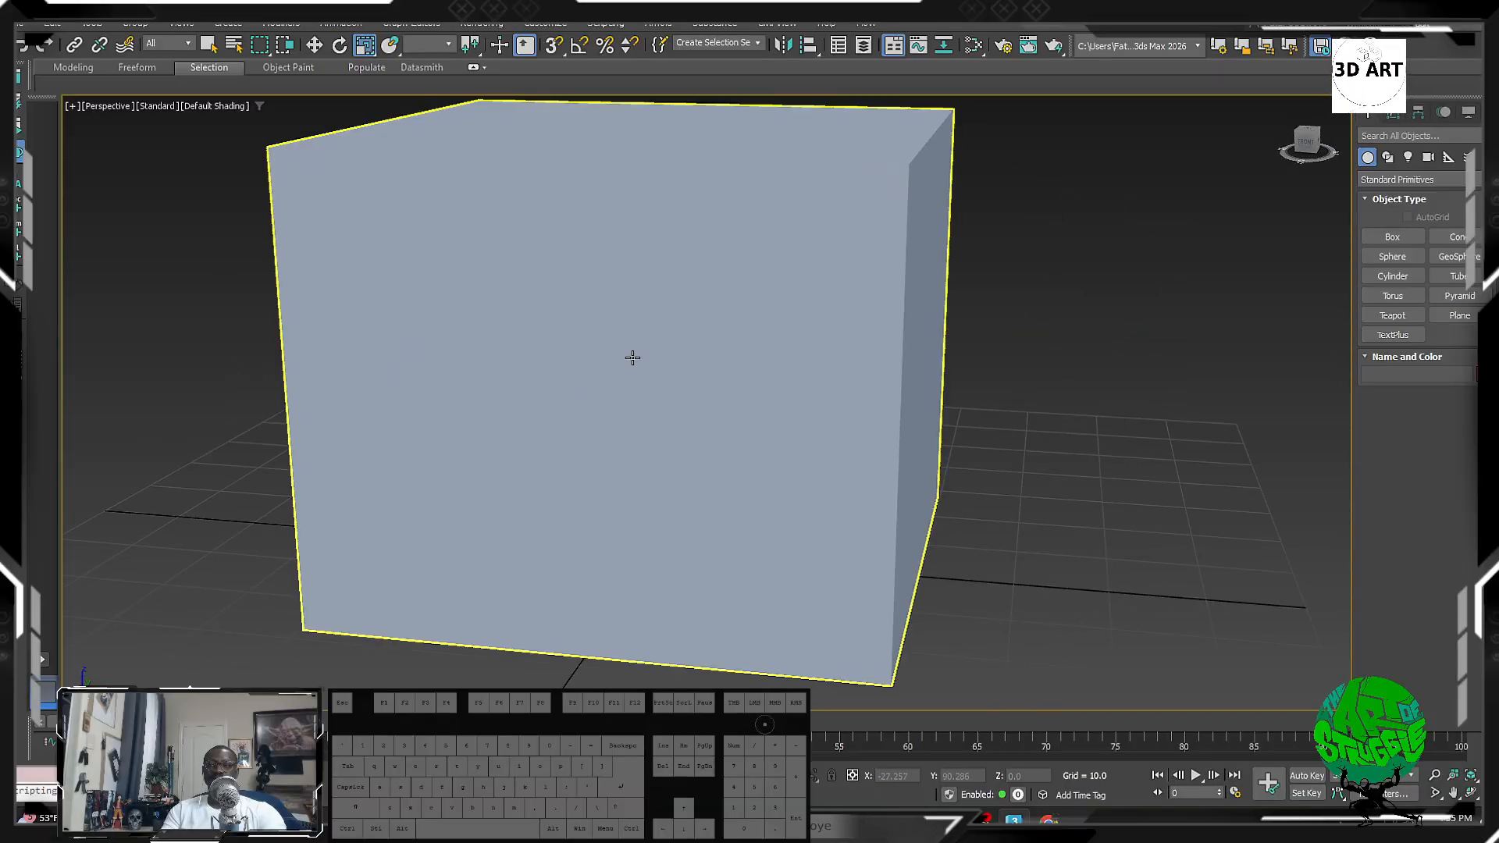
{"action": "scroll", "coordinate": [632, 358], "scroll_direction": "down", "scroll_amount": 3}
{"action": "right_click", "coordinate": [633, 357]}
{"action": "left_click", "coordinate": [779, 355]}
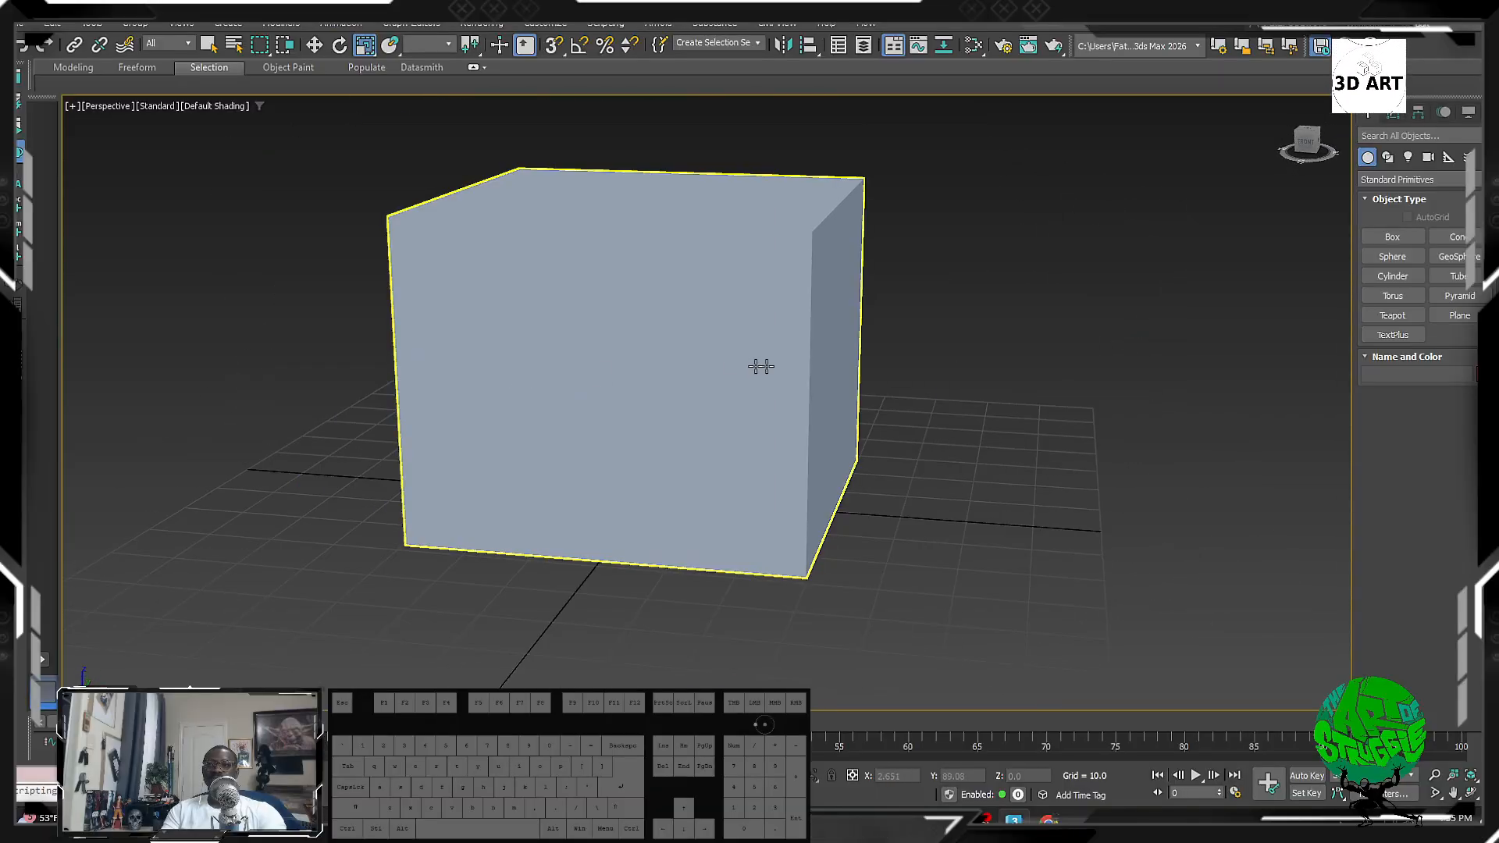
{"action": "left_click", "coordinate": [760, 366]}
{"action": "right_click", "coordinate": [715, 362]}
{"action": "left_click", "coordinate": [1025, 257]}
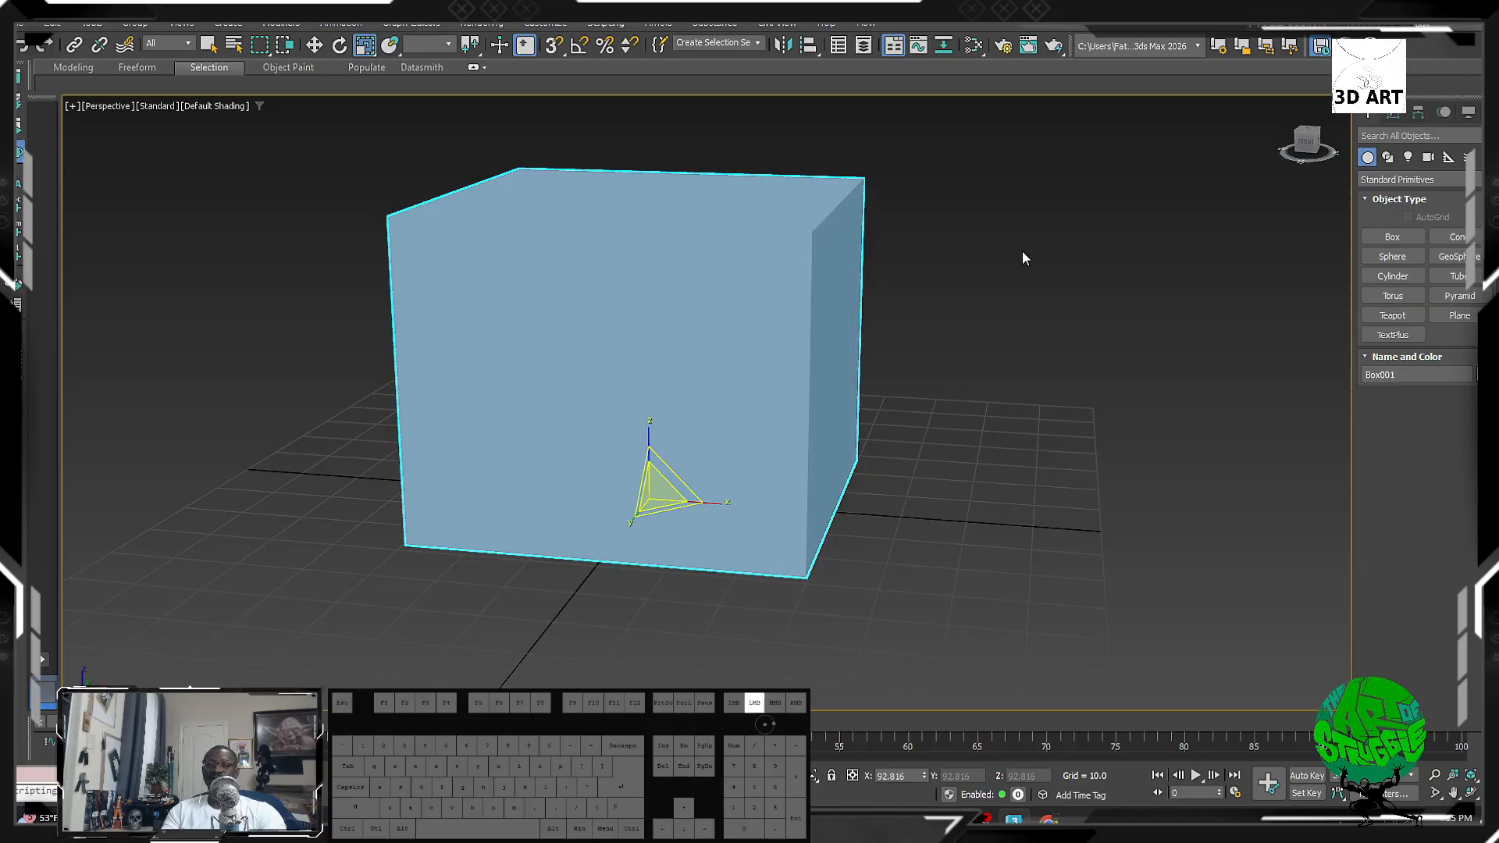
{"action": "middle_click_drag", "start_coordinate": [1025, 258], "coordinate": [1132, 261], "text": "alt"}
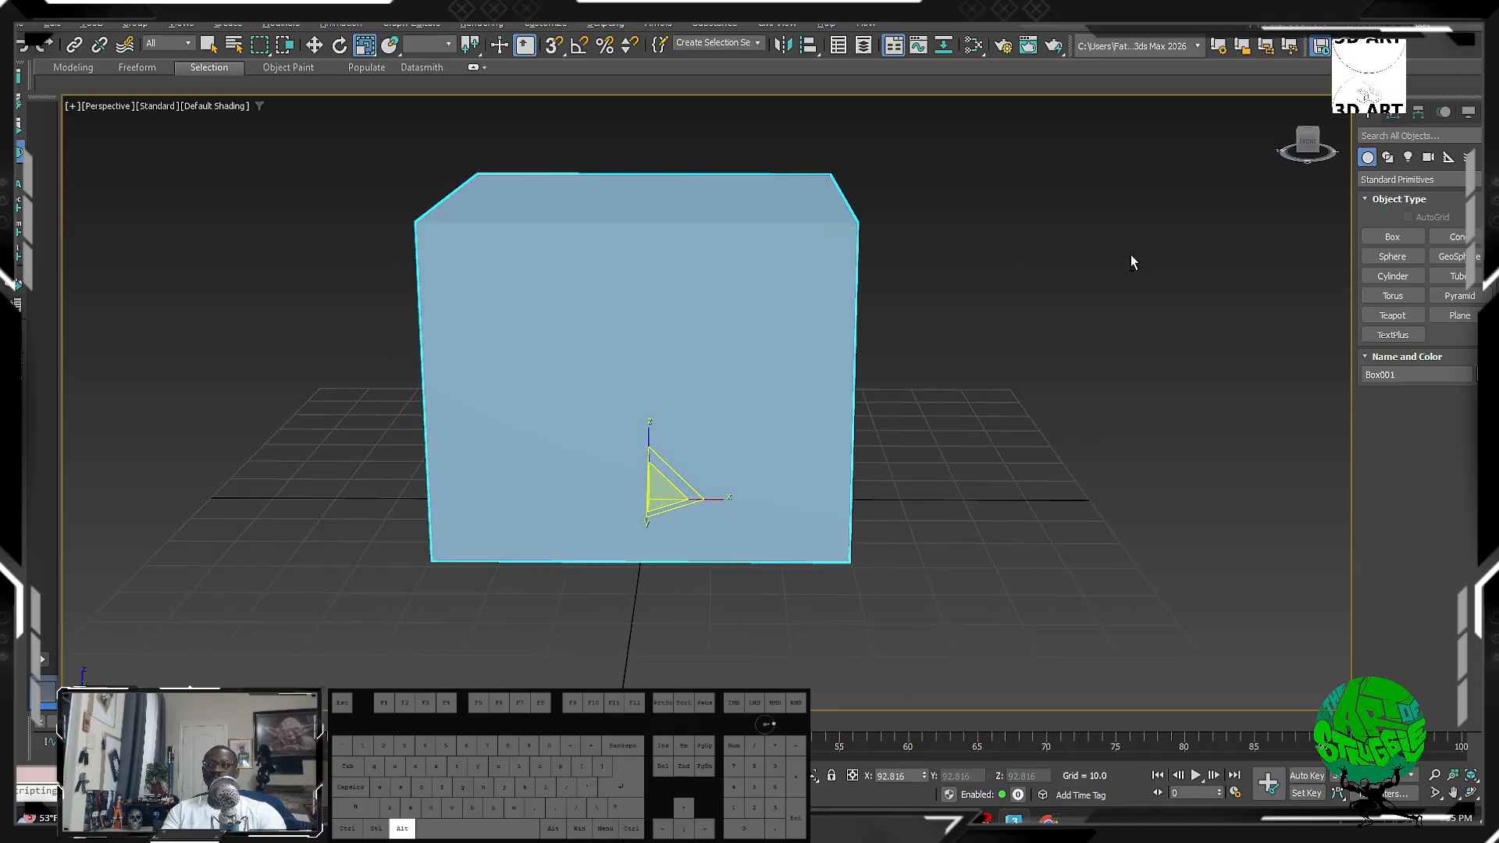
Step: Uncheck Show the ViewCube in the ViewCube's Configure settings and apply it
{"action": "left_click", "coordinate": [1286, 109]}
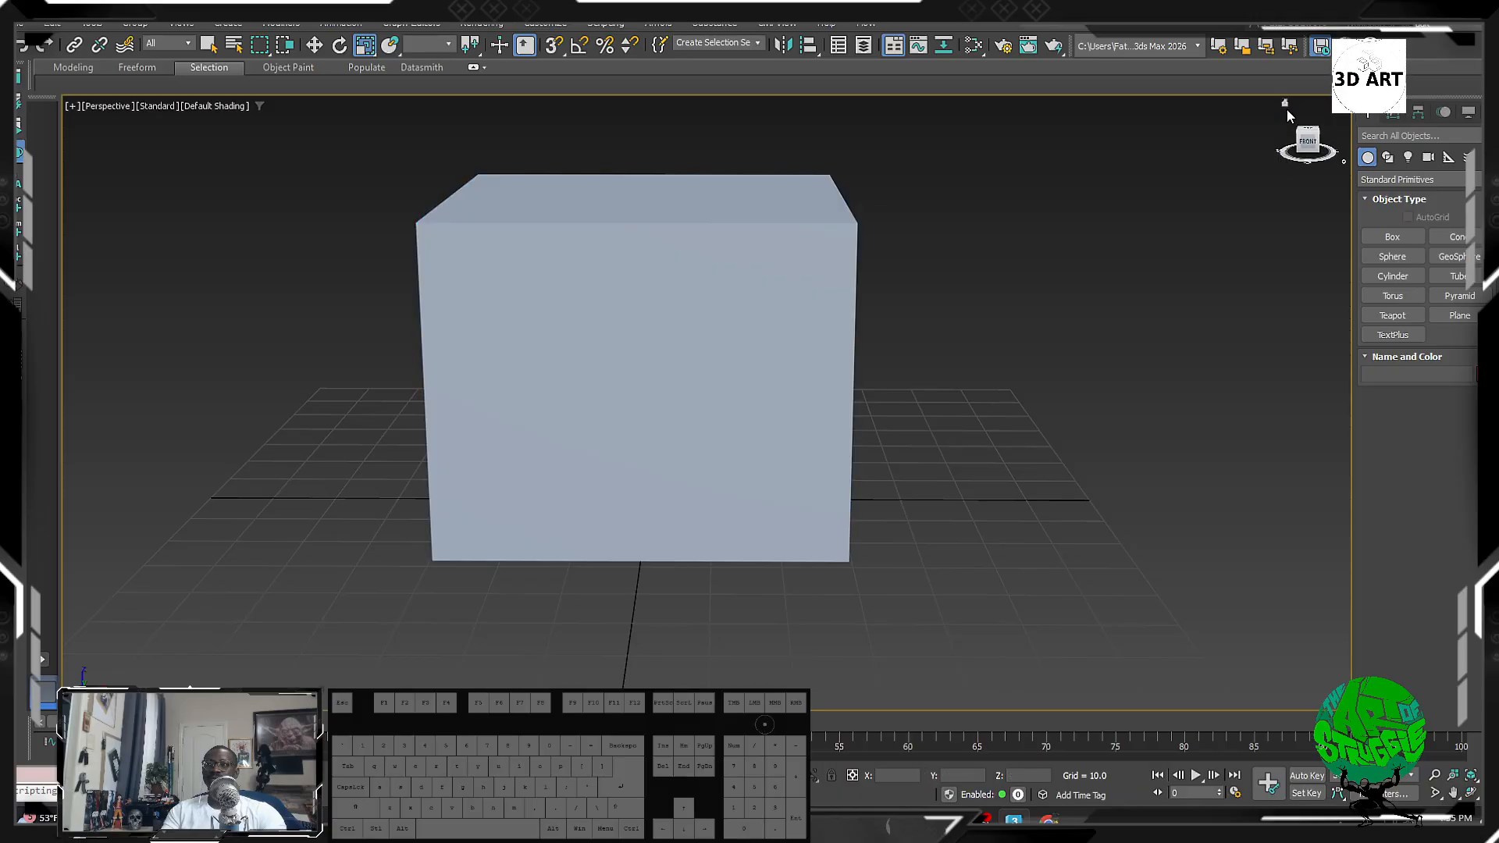
{"action": "right_click", "coordinate": [1342, 162]}
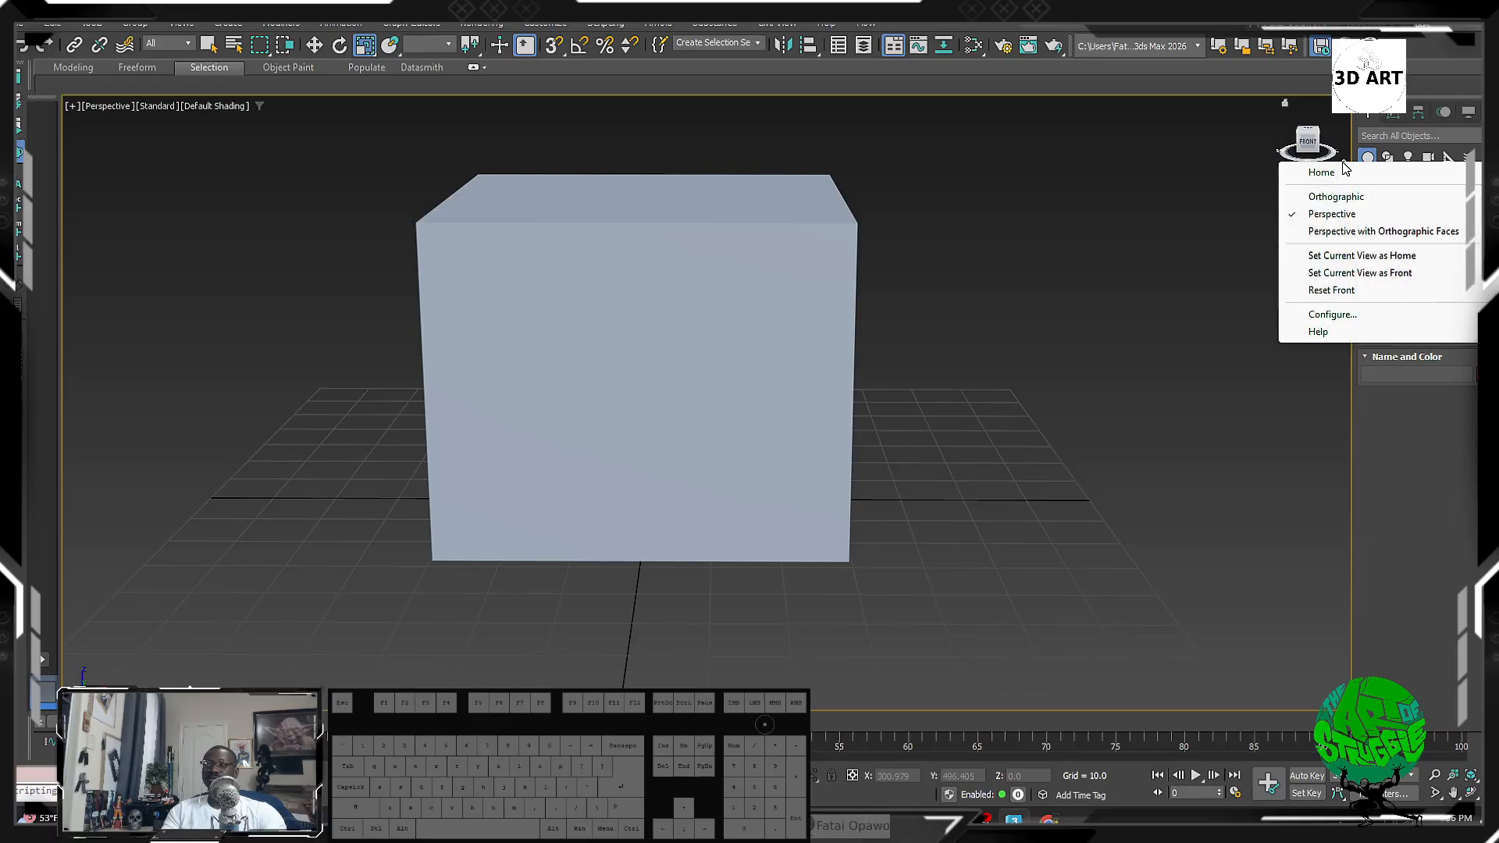
{"action": "left_click", "coordinate": [1337, 315]}
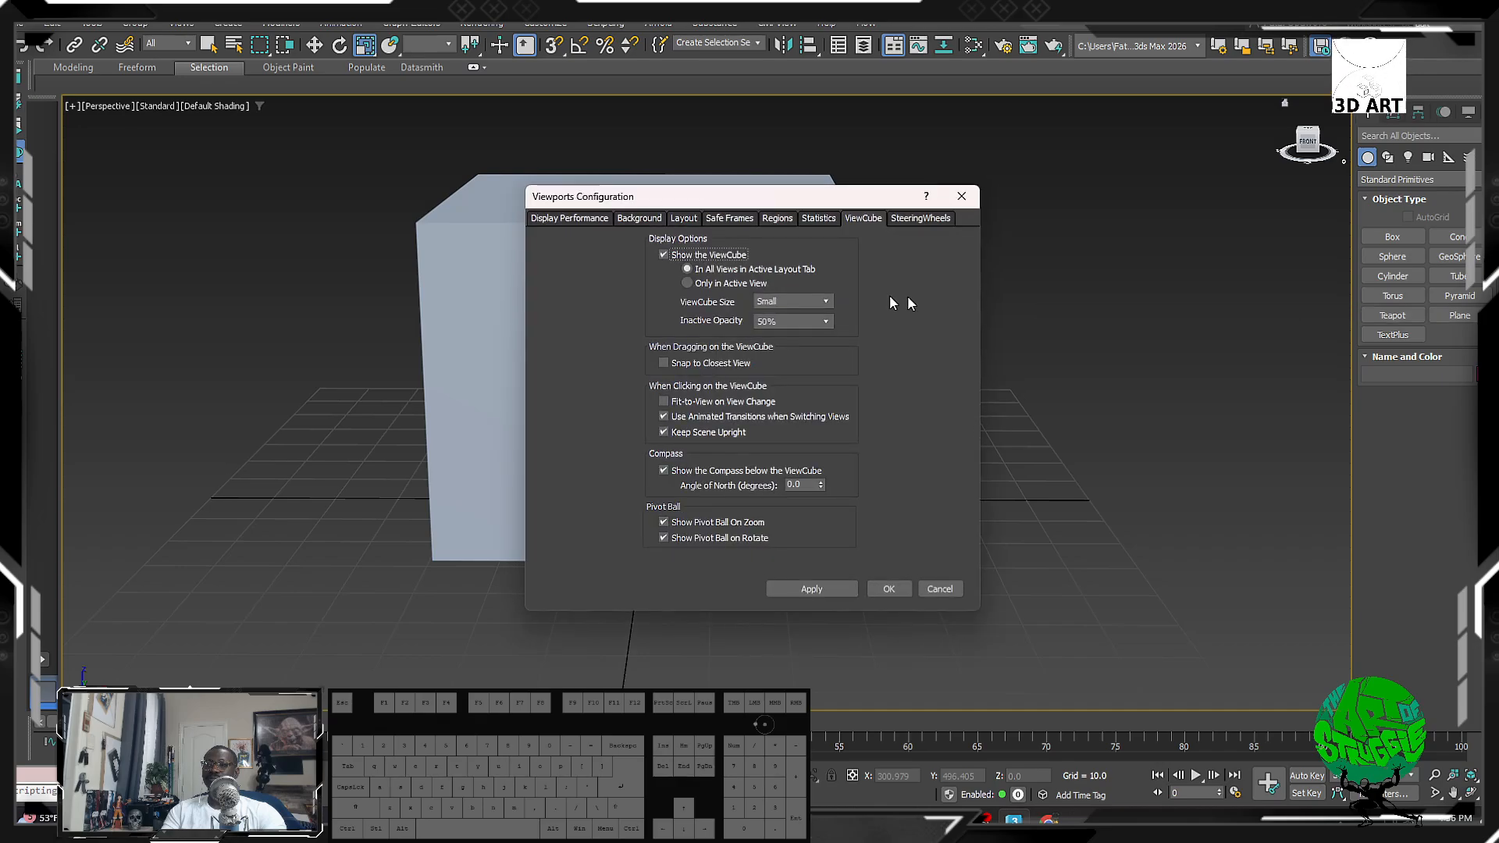
{"action": "left_click", "coordinate": [672, 254]}
{"action": "left_click", "coordinate": [818, 595]}
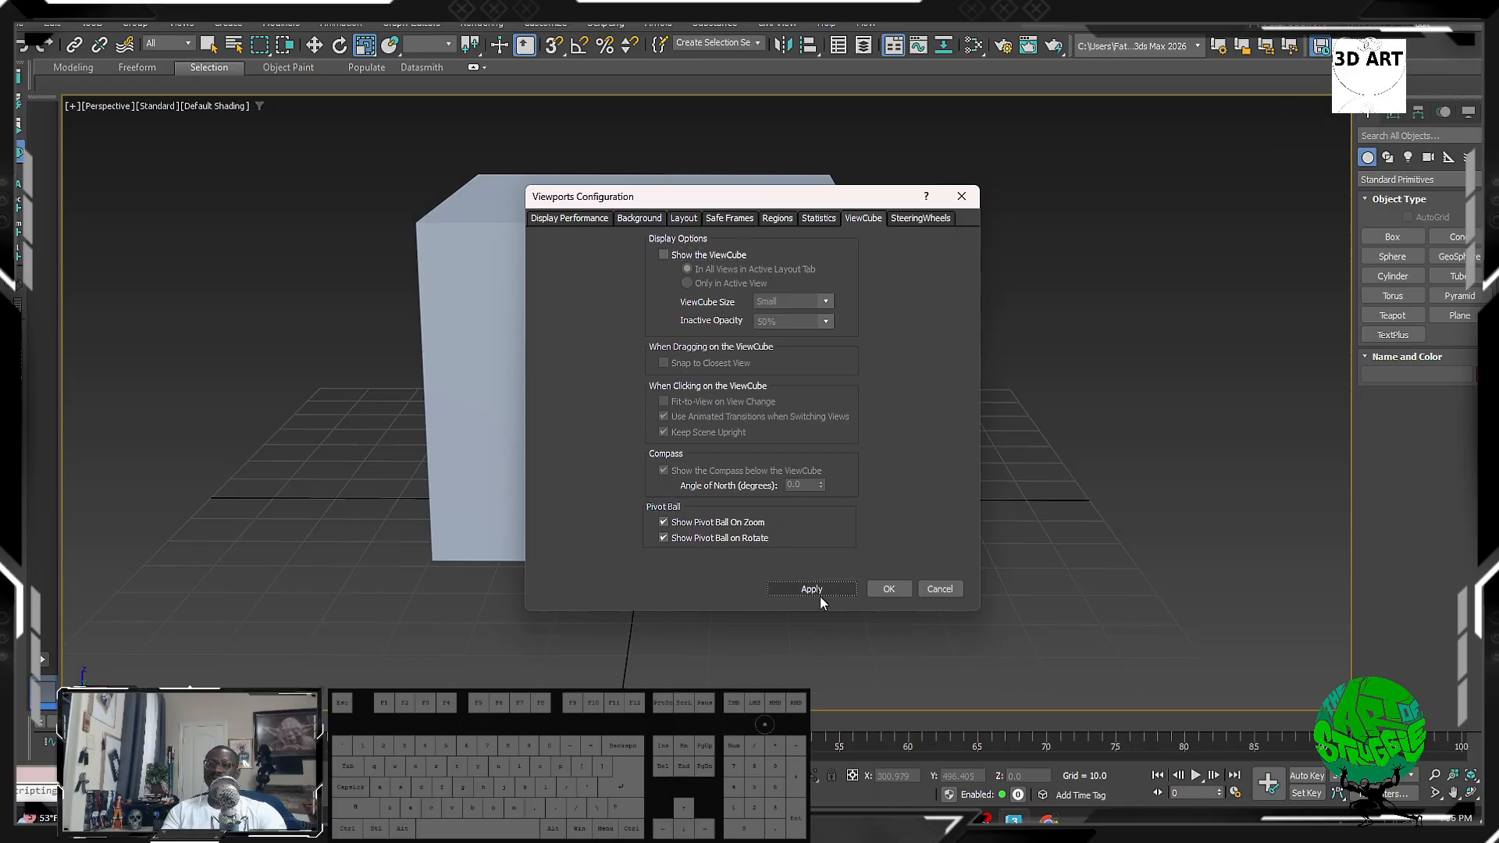
{"action": "left_click", "coordinate": [888, 589]}
Step: Orbit, pan and zoom the Perspective view around the cube, then select it
{"action": "middle_click_drag", "start_coordinate": [690, 438], "coordinate": [772, 490], "text": "alt"}
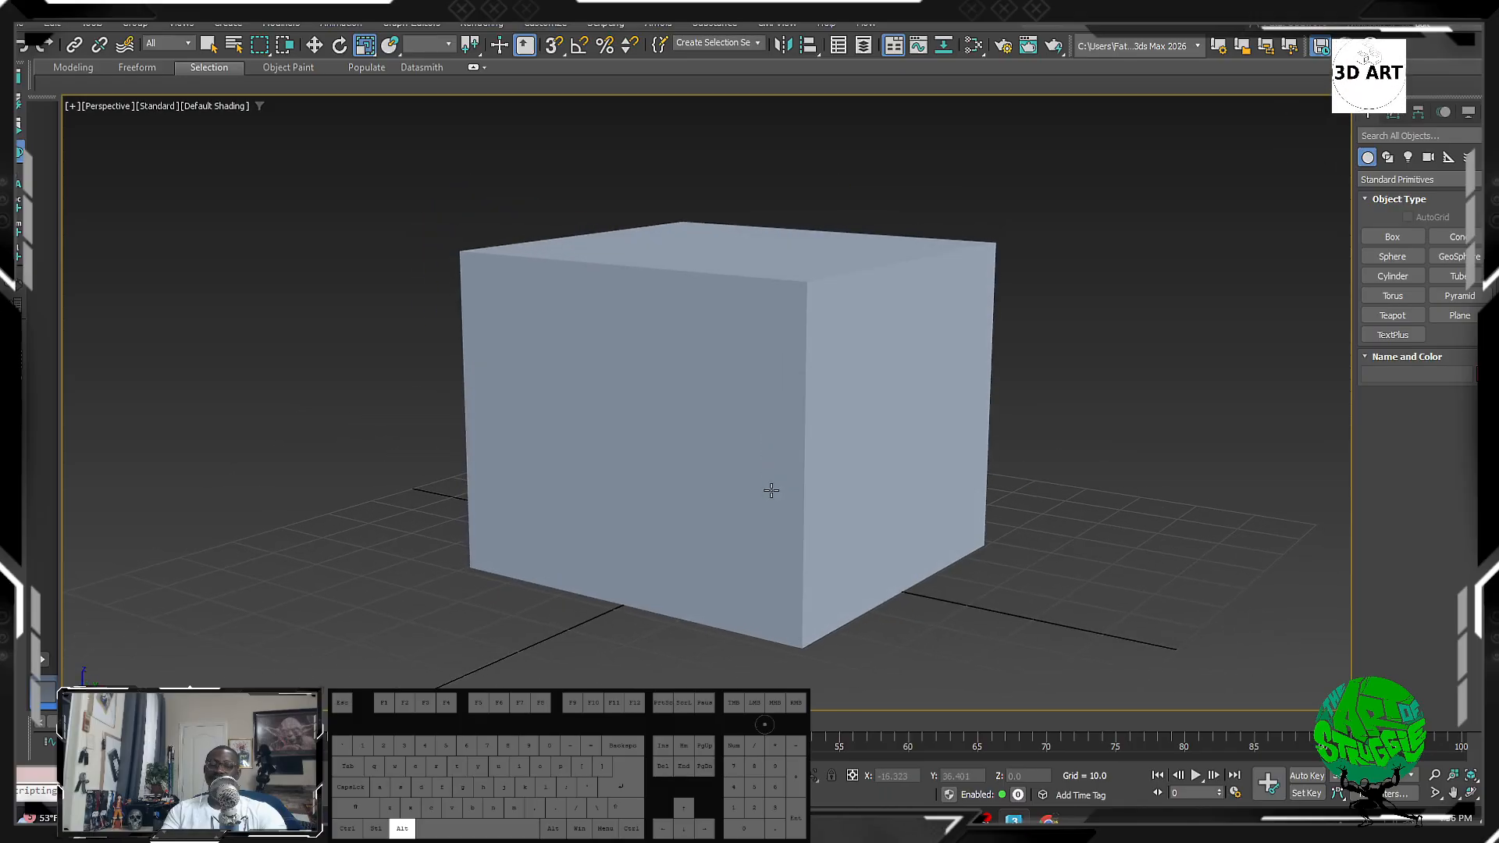
{"action": "middle_click_drag", "start_coordinate": [1019, 462], "coordinate": [927, 487]}
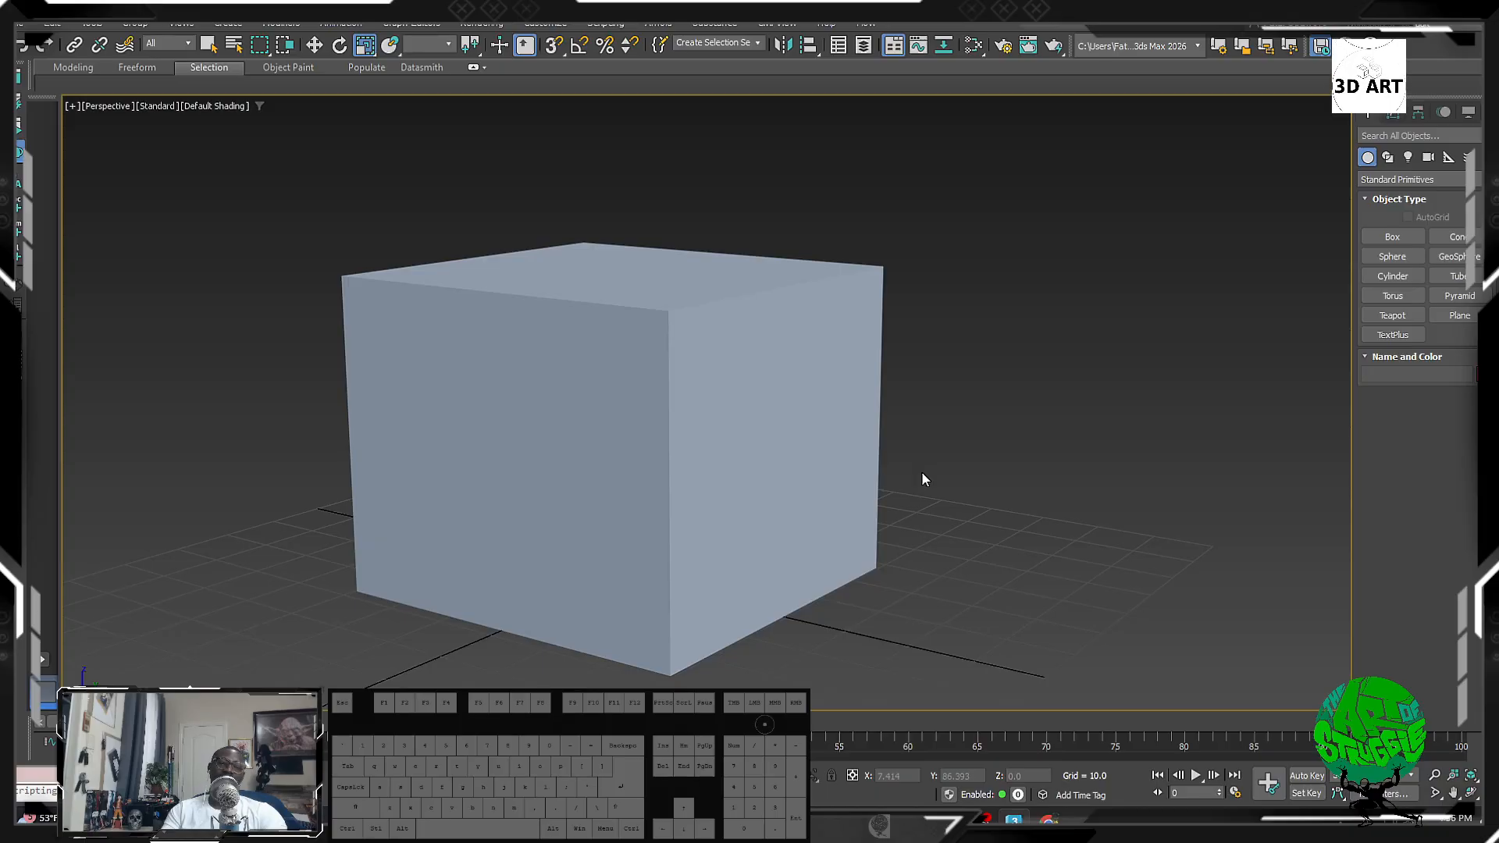
{"action": "middle_click_drag", "start_coordinate": [871, 478], "coordinate": [1030, 455]}
{"action": "middle_click_drag", "start_coordinate": [752, 489], "coordinate": [782, 482], "text": "alt"}
{"action": "scroll", "coordinate": [859, 406], "scroll_direction": "down", "scroll_amount": 6}
{"action": "scroll", "coordinate": [681, 421], "scroll_direction": "up", "scroll_amount": 6}
{"action": "scroll", "coordinate": [560, 507], "scroll_direction": "down", "scroll_amount": 4}
{"action": "left_click", "coordinate": [702, 444]}
{"action": "scroll", "coordinate": [703, 443], "scroll_direction": "up", "scroll_amount": 5}
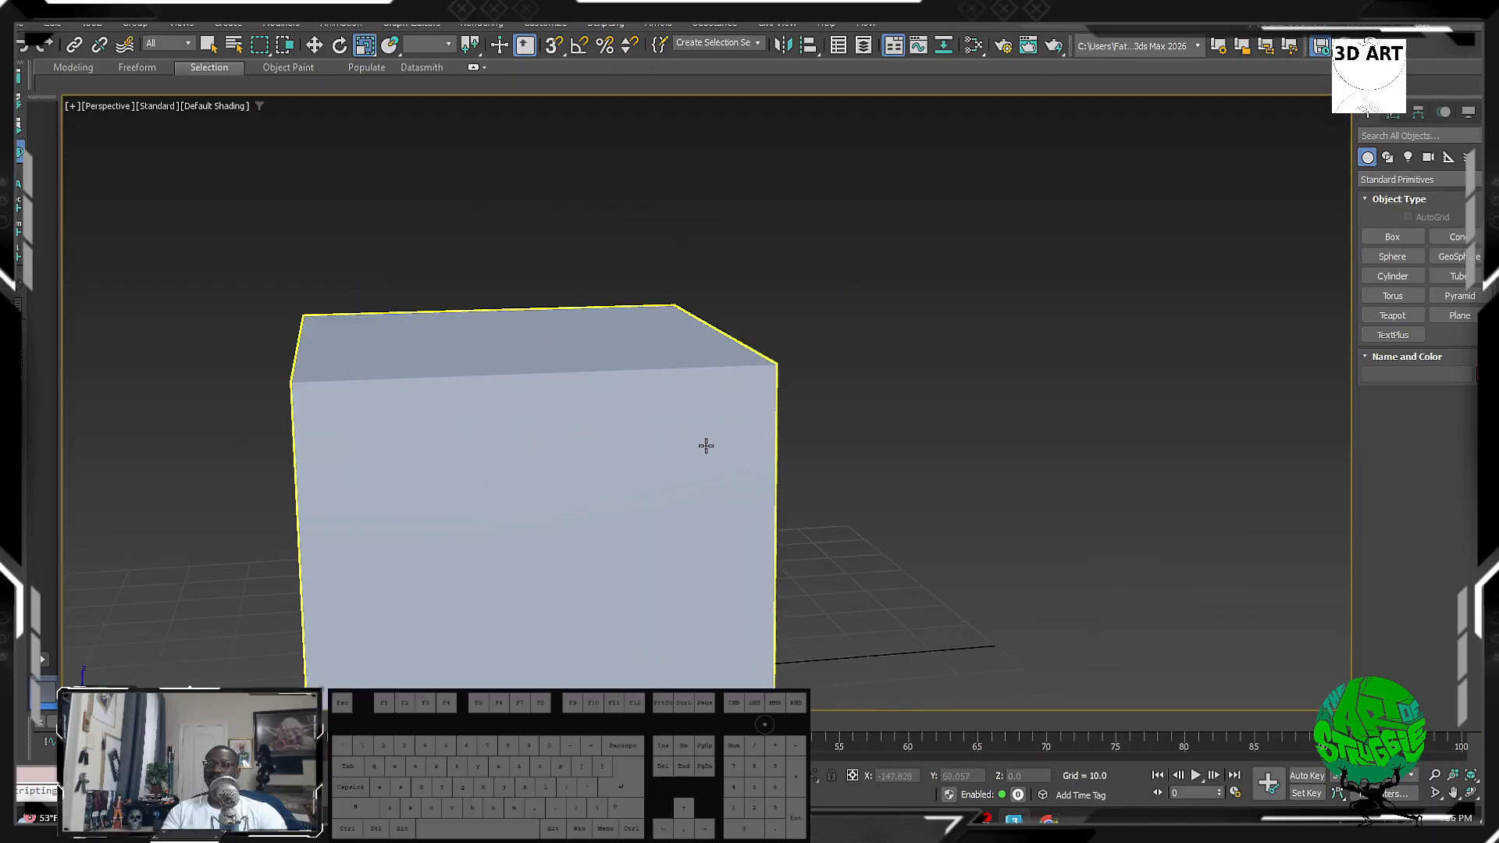
Step: Reselect the cube and switch to the four-viewport Top, Front, Right and Perspective layout
{"action": "middle_click_drag", "start_coordinate": [712, 430], "coordinate": [690, 402]}
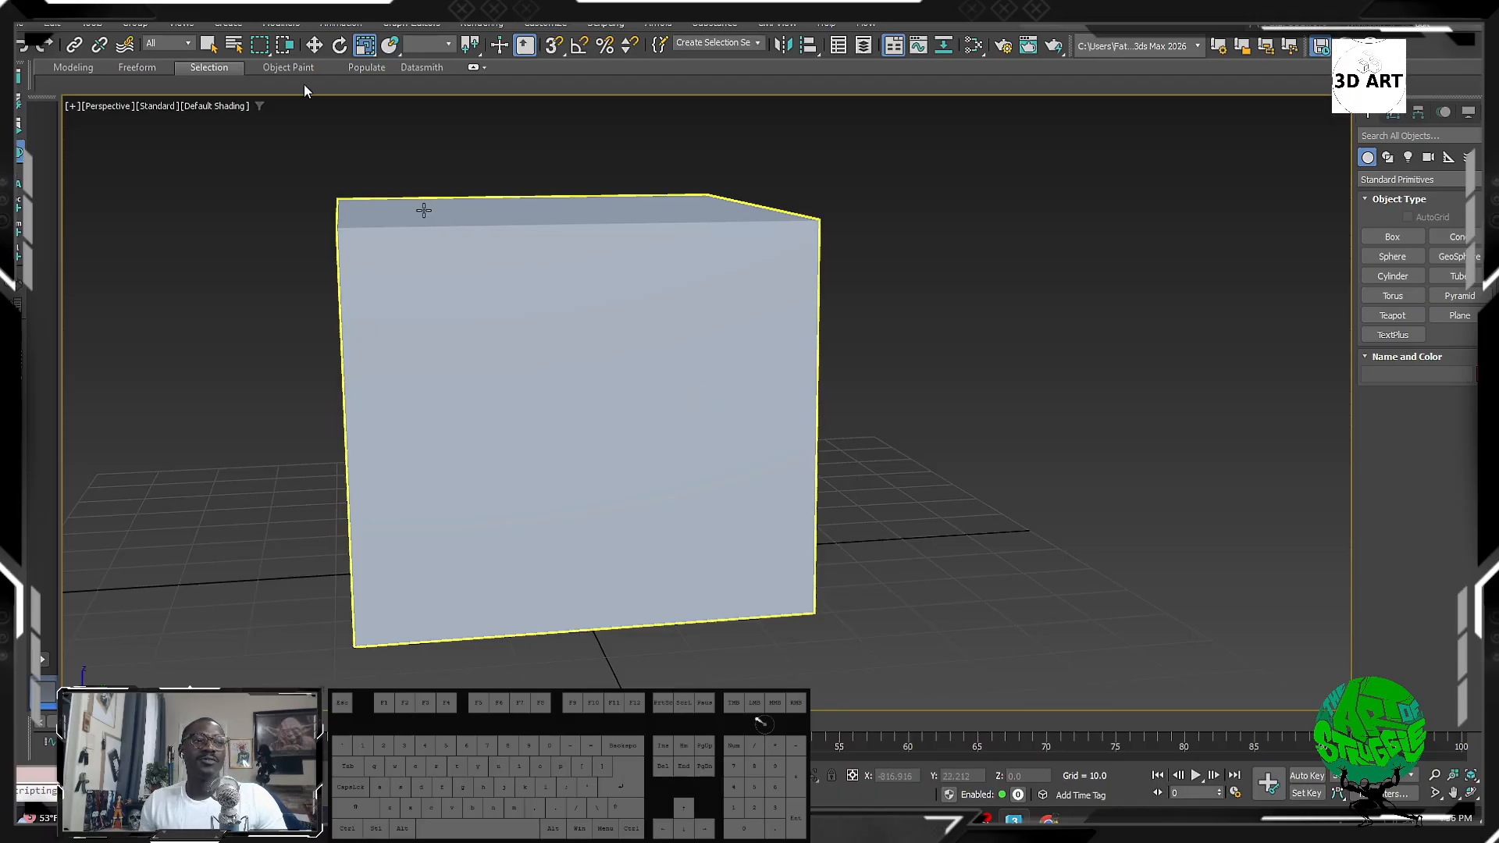
{"action": "middle_click_drag", "start_coordinate": [874, 542], "coordinate": [813, 450], "text": "alt"}
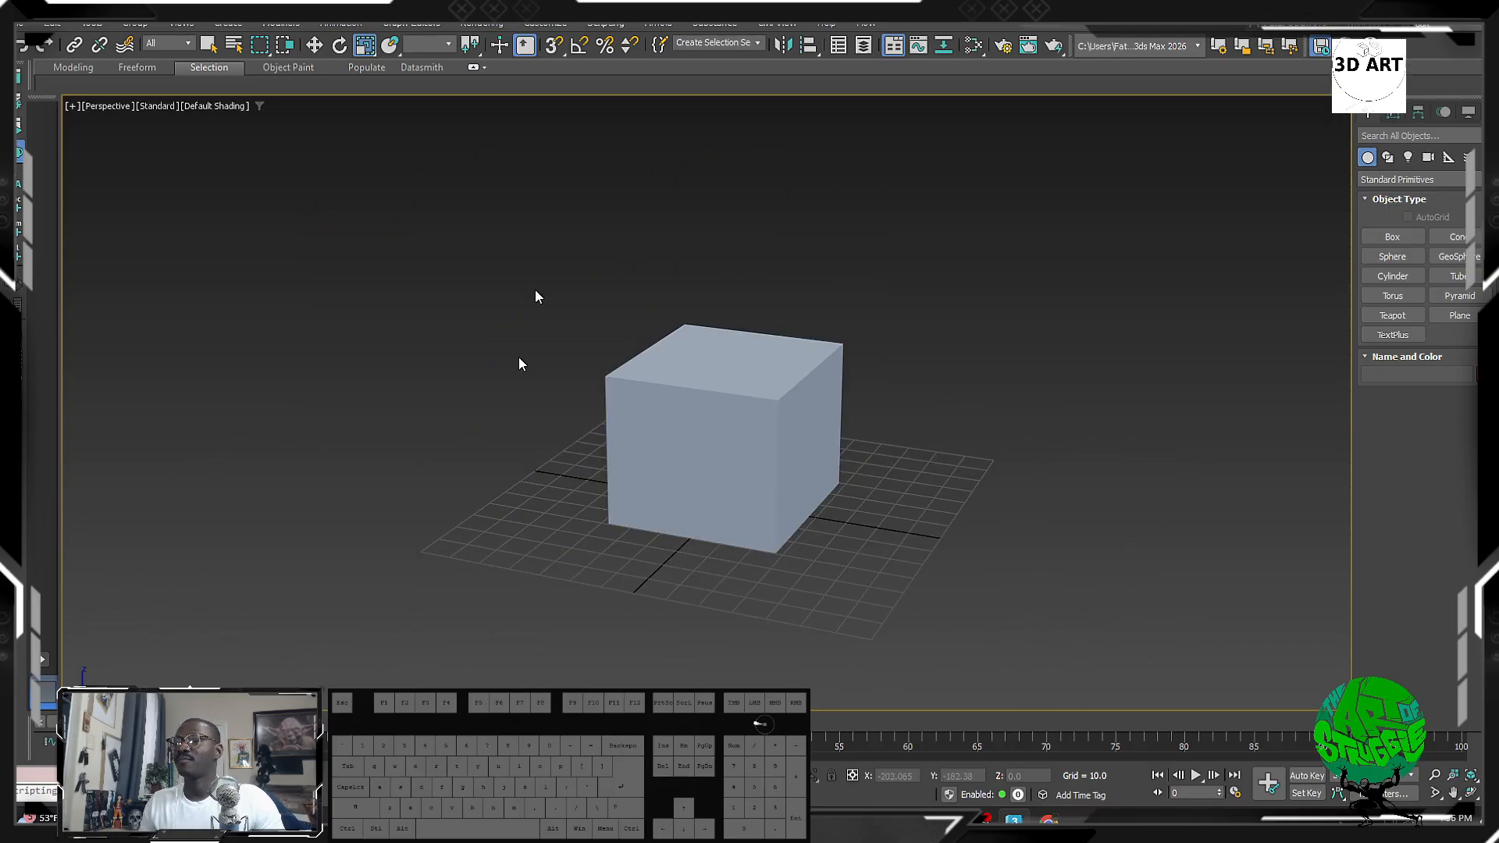
{"action": "left_click", "coordinate": [763, 361]}
{"action": "middle_click_drag", "start_coordinate": [763, 362], "coordinate": [784, 403]}
{"action": "key", "text": "alt+w"}
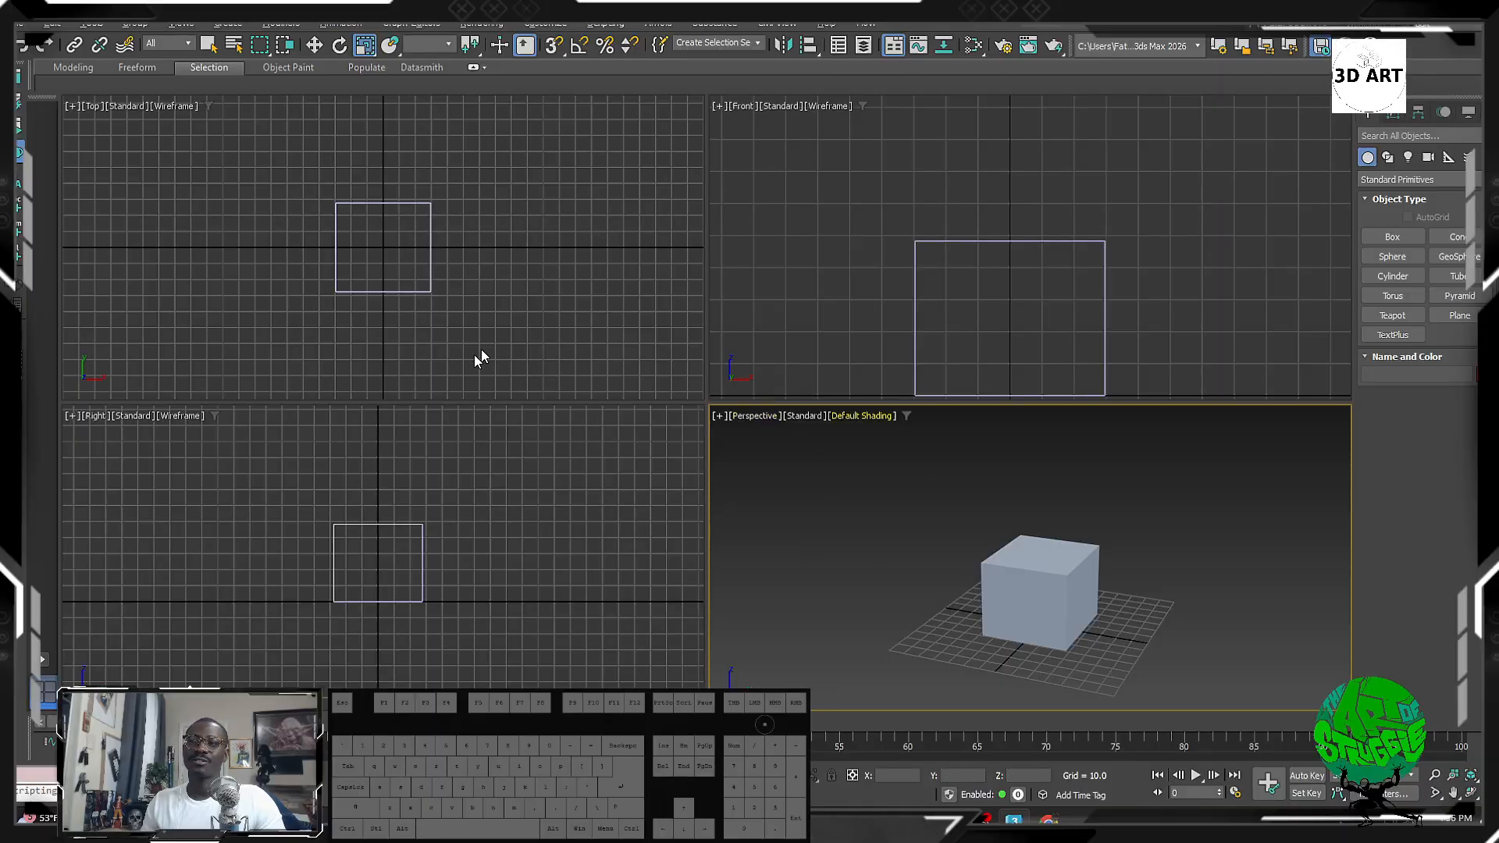
Step: Try stacked Top/Front and single-viewport layouts, then choose one large view above three smaller ones
{"action": "left_click", "coordinate": [45, 662]}
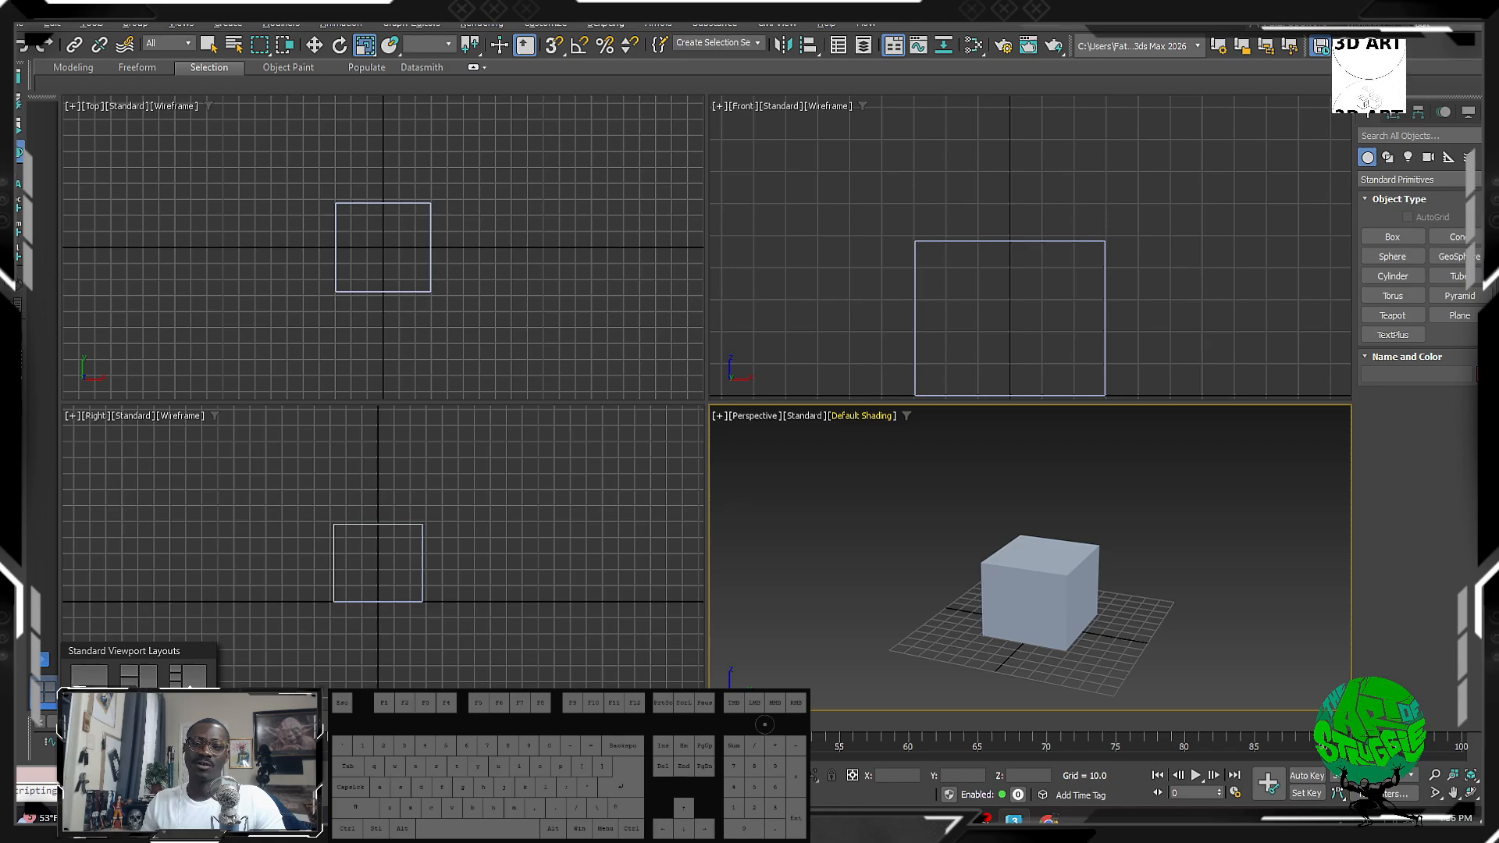
{"action": "left_click", "coordinate": [90, 761]}
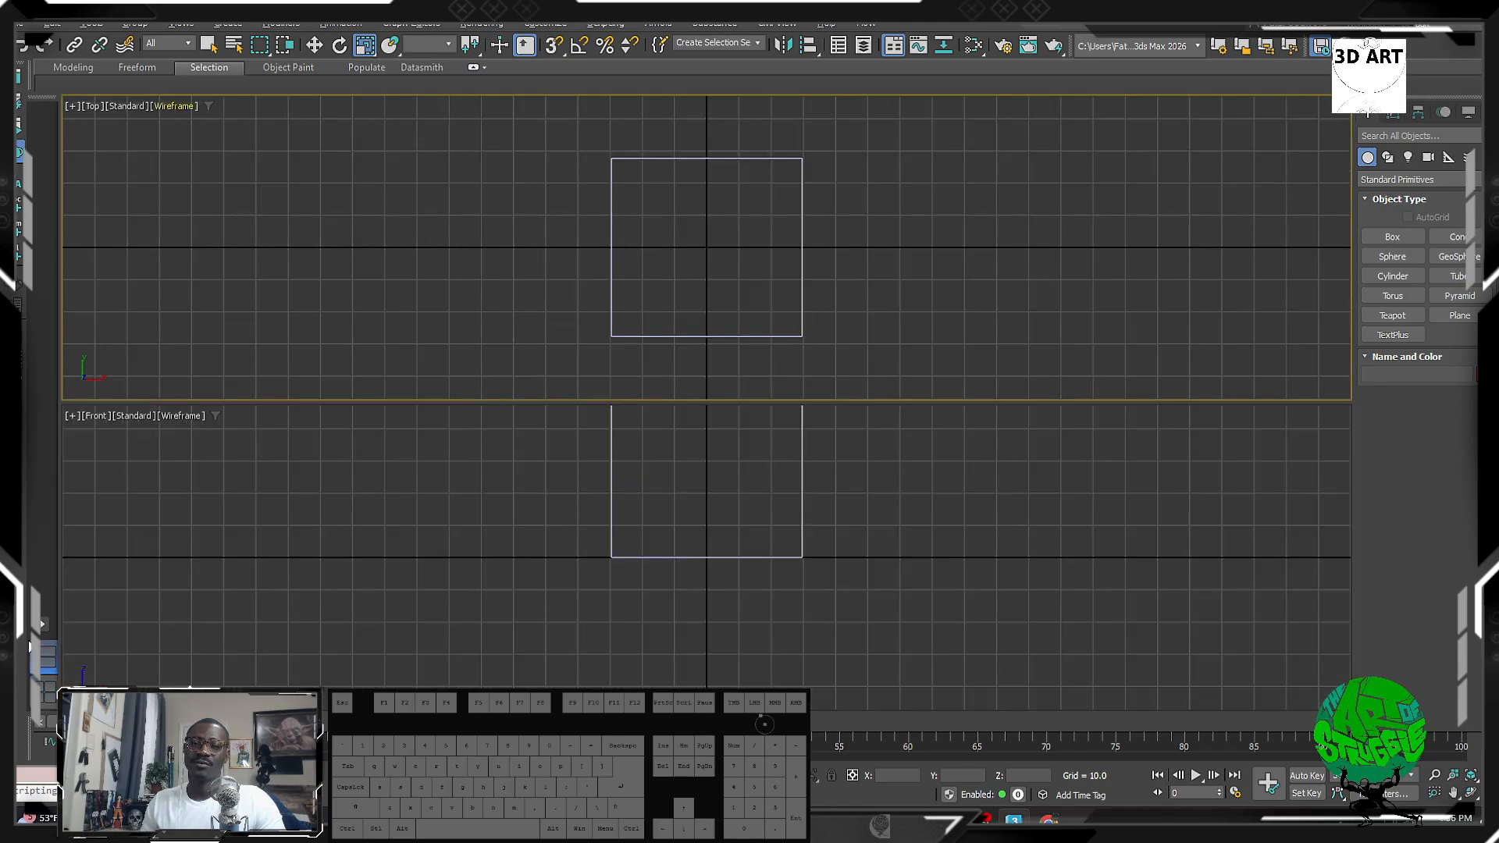
{"action": "left_click", "coordinate": [41, 626]}
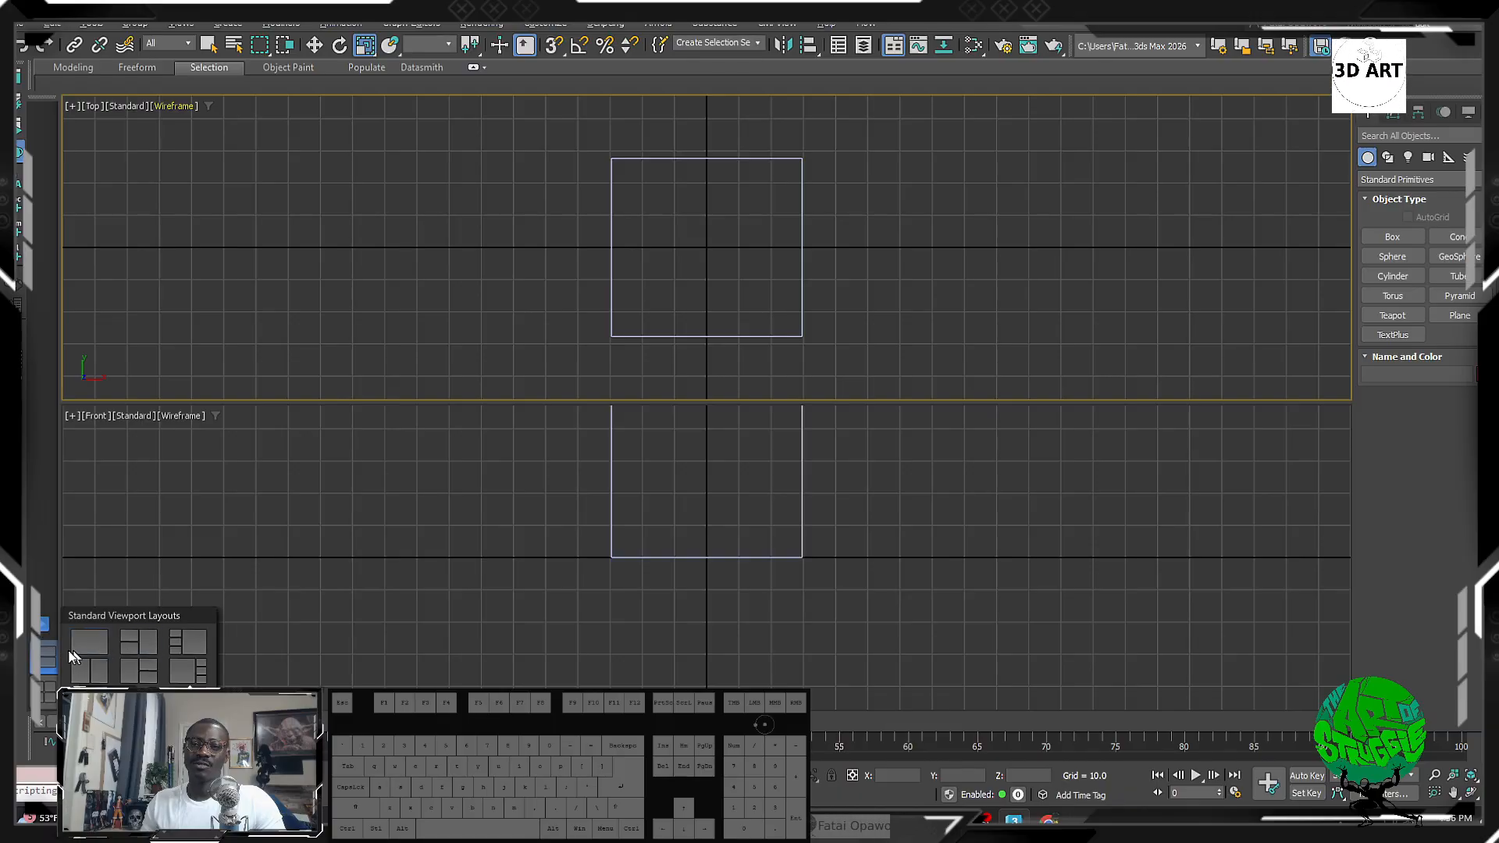
{"action": "left_click", "coordinate": [78, 640]}
{"action": "left_click", "coordinate": [45, 697]}
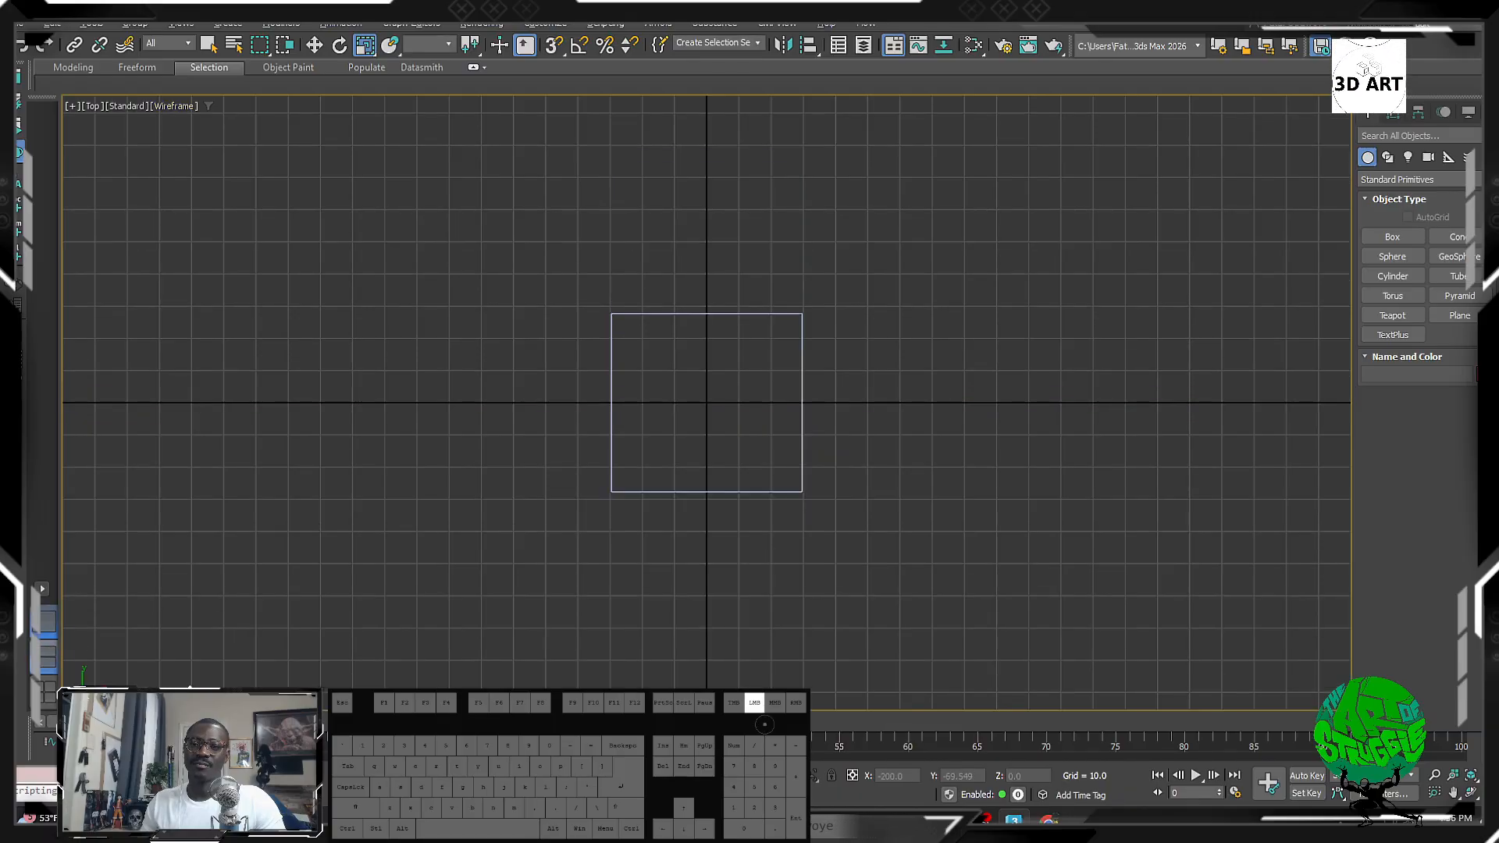
{"action": "left_click", "coordinate": [44, 624]}
{"action": "left_click", "coordinate": [44, 660]}
{"action": "left_click", "coordinate": [45, 695]}
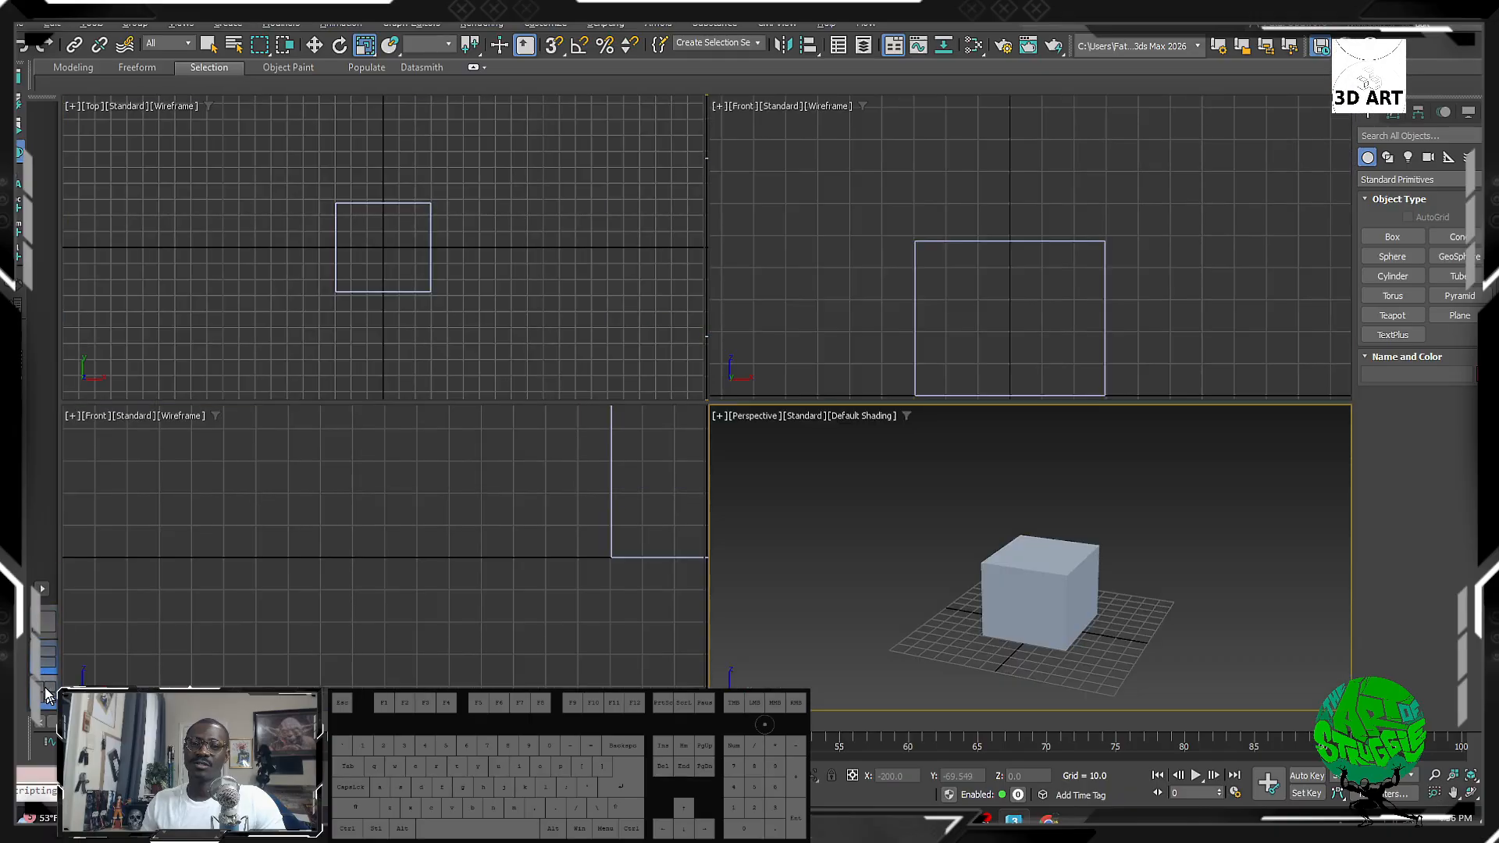
{"action": "left_click", "coordinate": [44, 660]}
{"action": "left_click", "coordinate": [46, 693]}
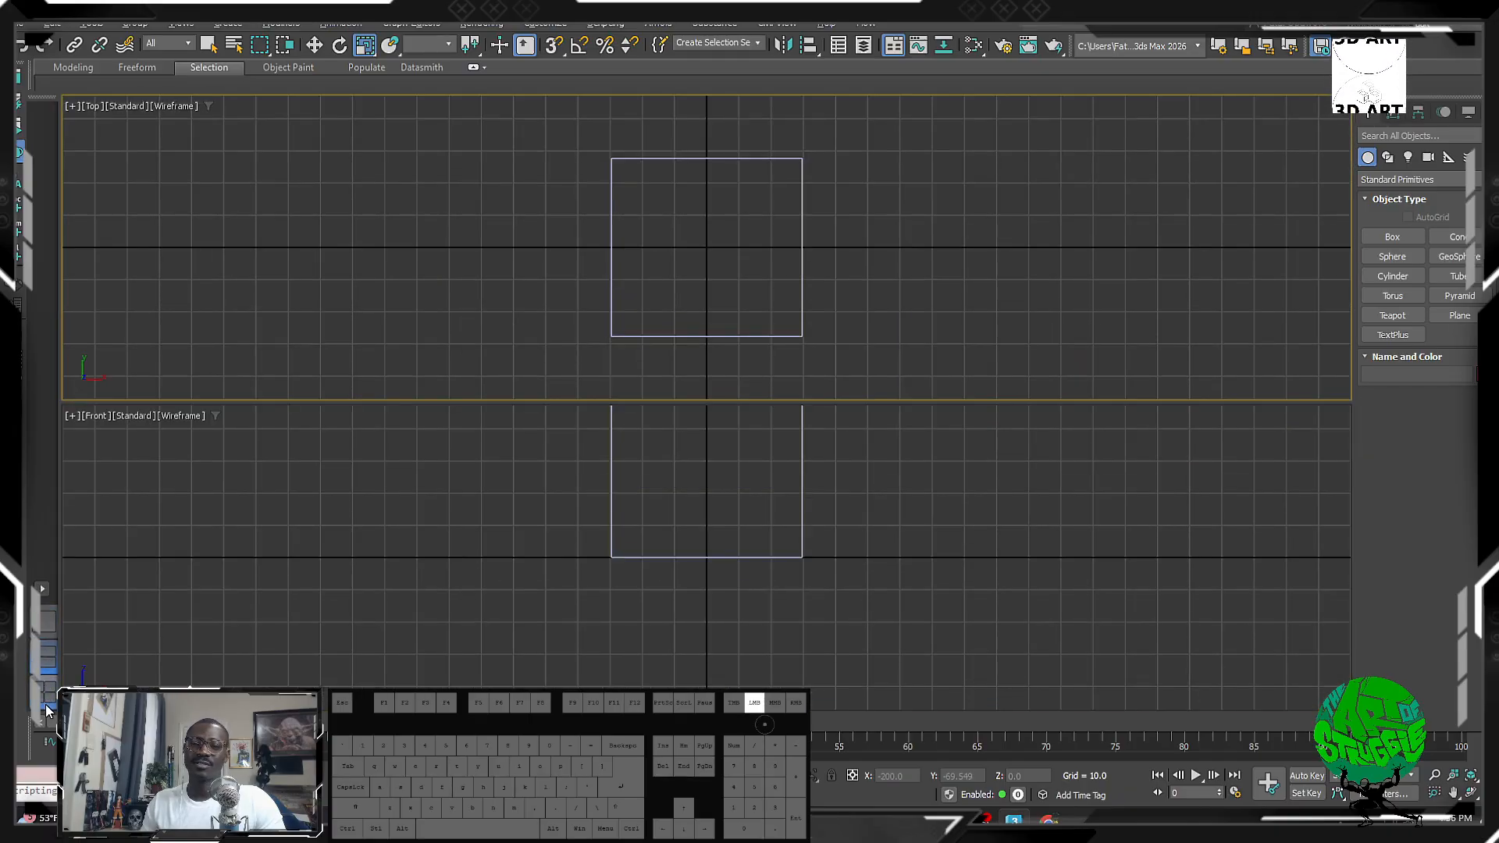
{"action": "left_click", "coordinate": [44, 590]}
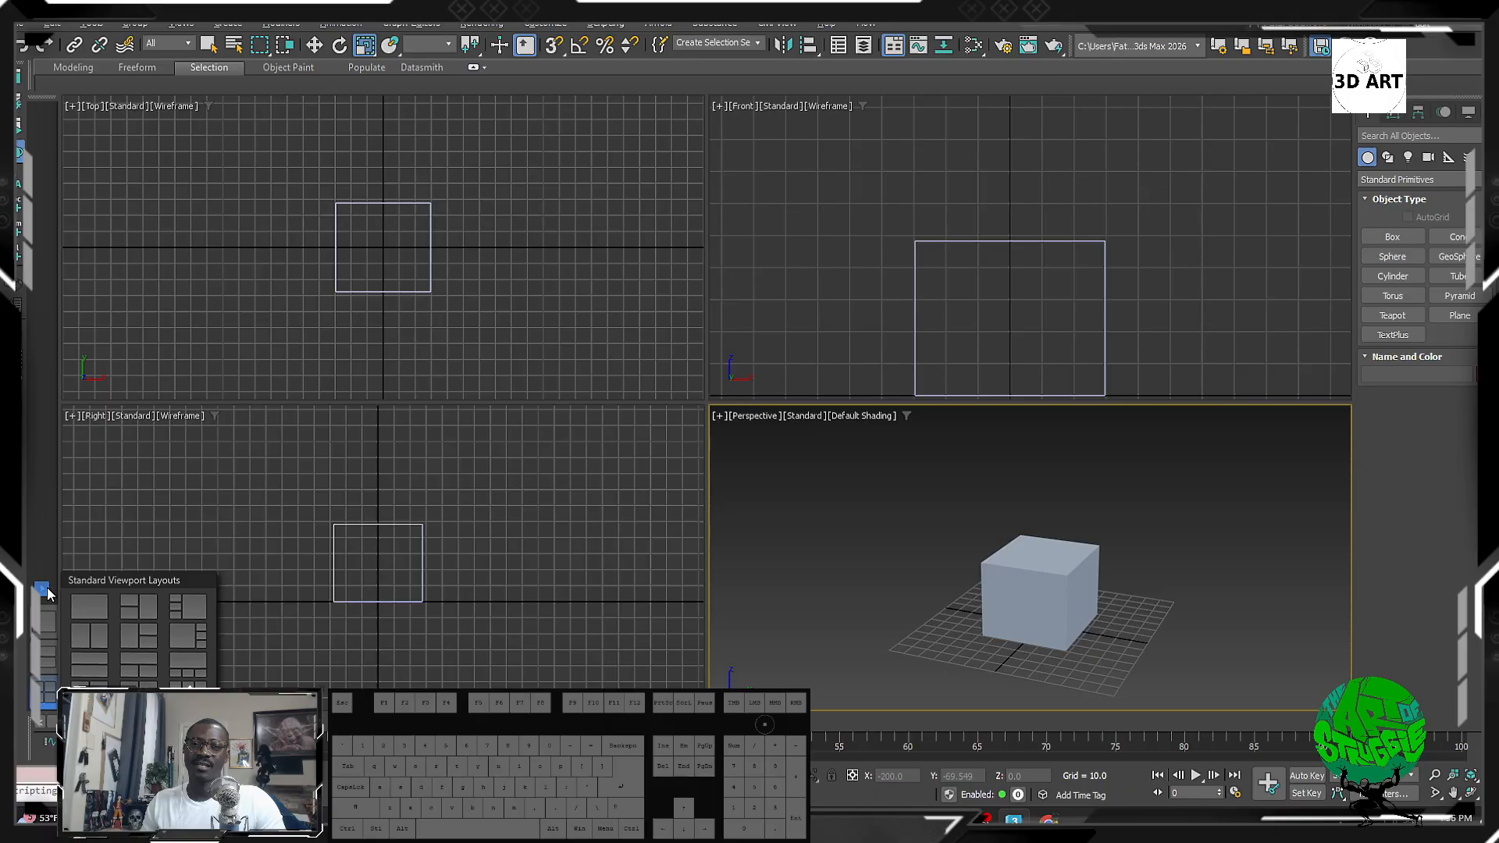
{"action": "left_click", "coordinate": [198, 667]}
Step: Orbit the large view and pan the Perspective view, then switch to a single full-size Top view
{"action": "middle_click_drag", "start_coordinate": [779, 344], "coordinate": [788, 242], "text": "alt"}
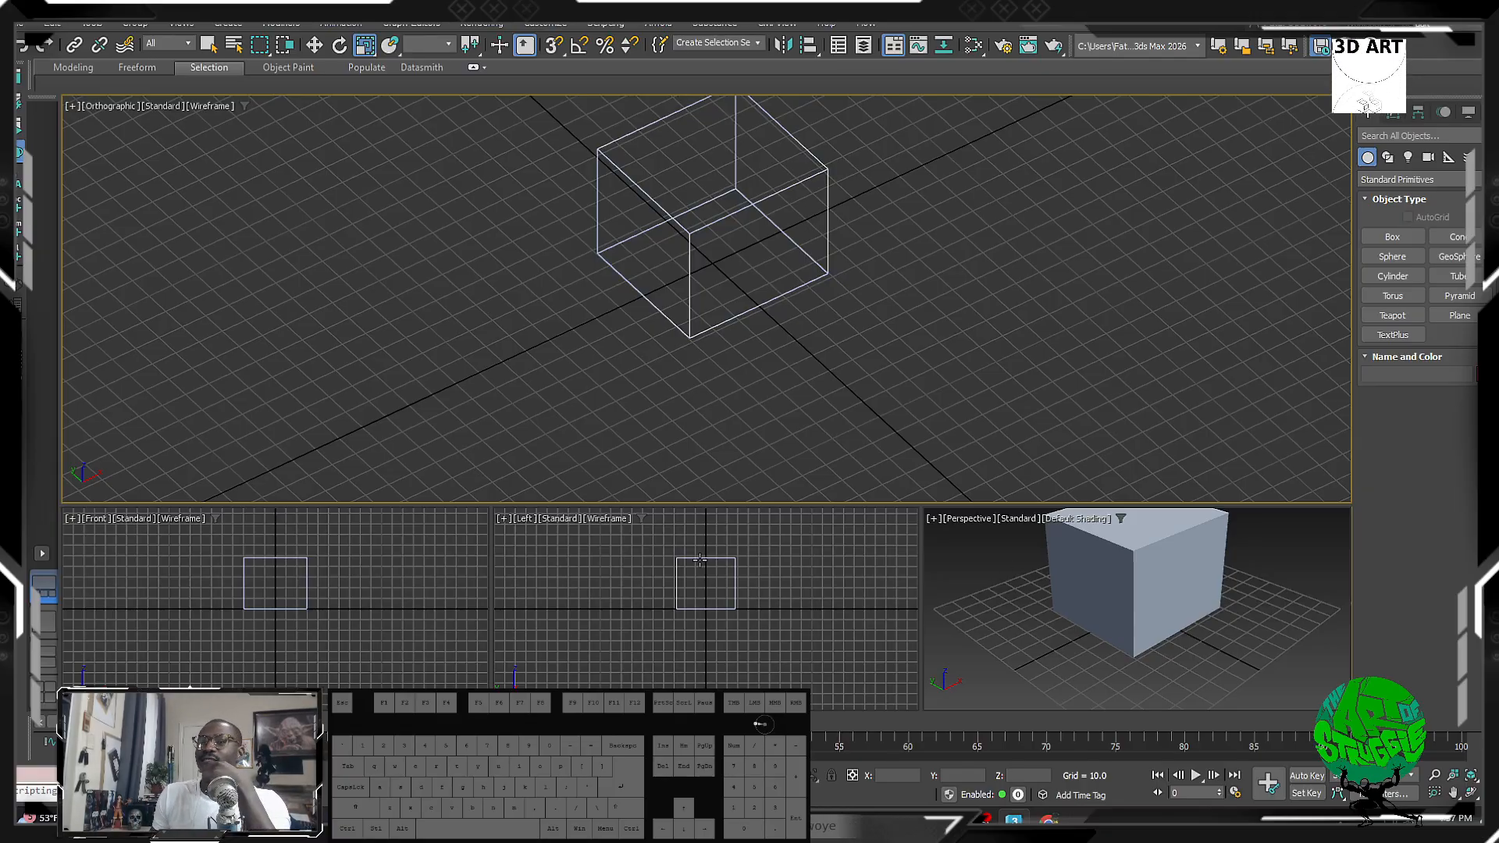
{"action": "middle_click_drag", "start_coordinate": [1201, 601], "coordinate": [1045, 672]}
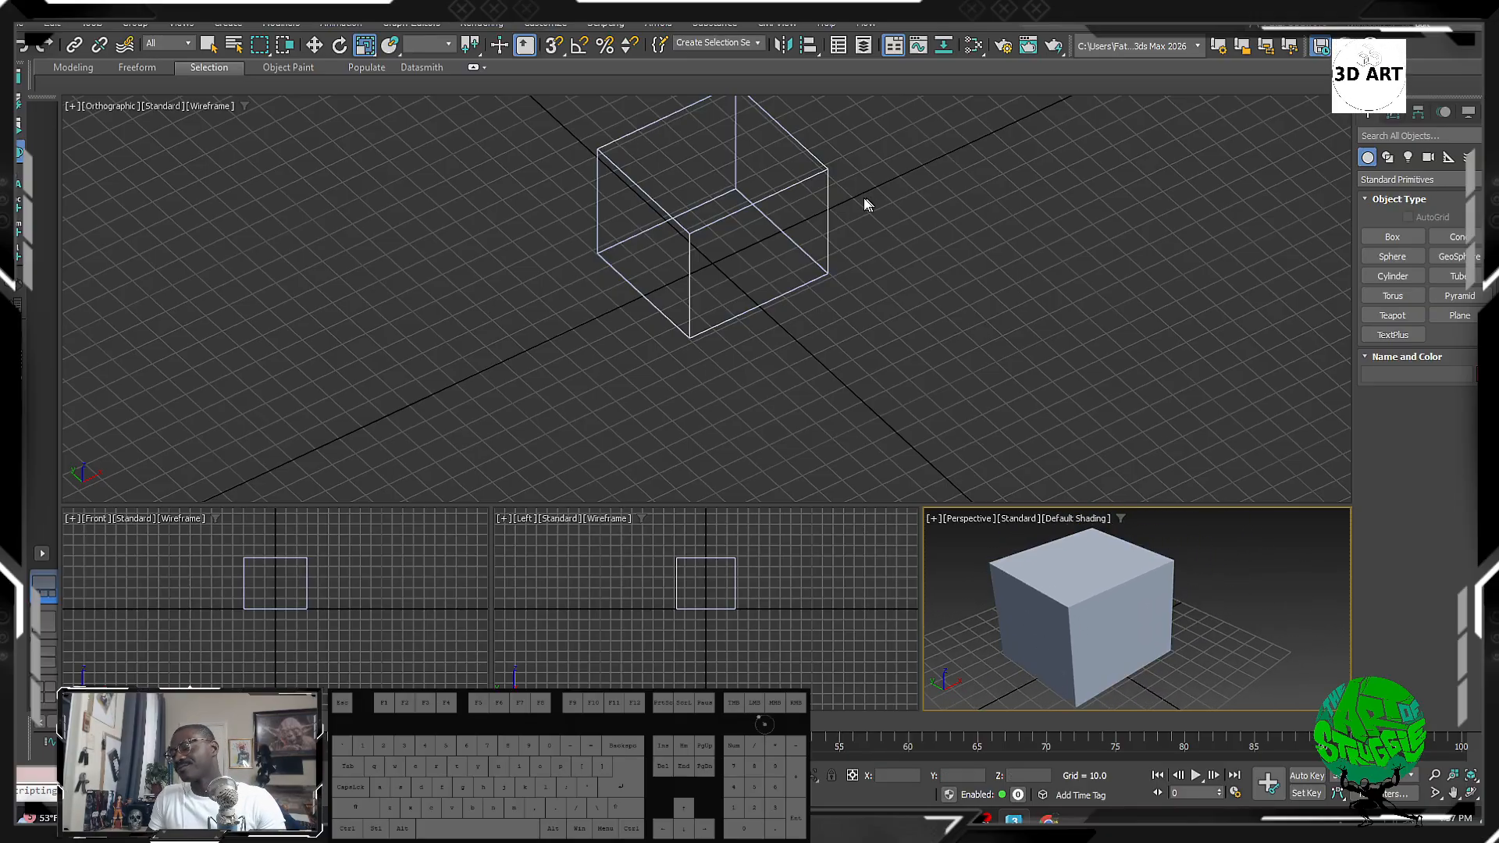
{"action": "middle_click_drag", "start_coordinate": [864, 204], "coordinate": [812, 269], "text": "alt"}
{"action": "left_click", "coordinate": [43, 625]}
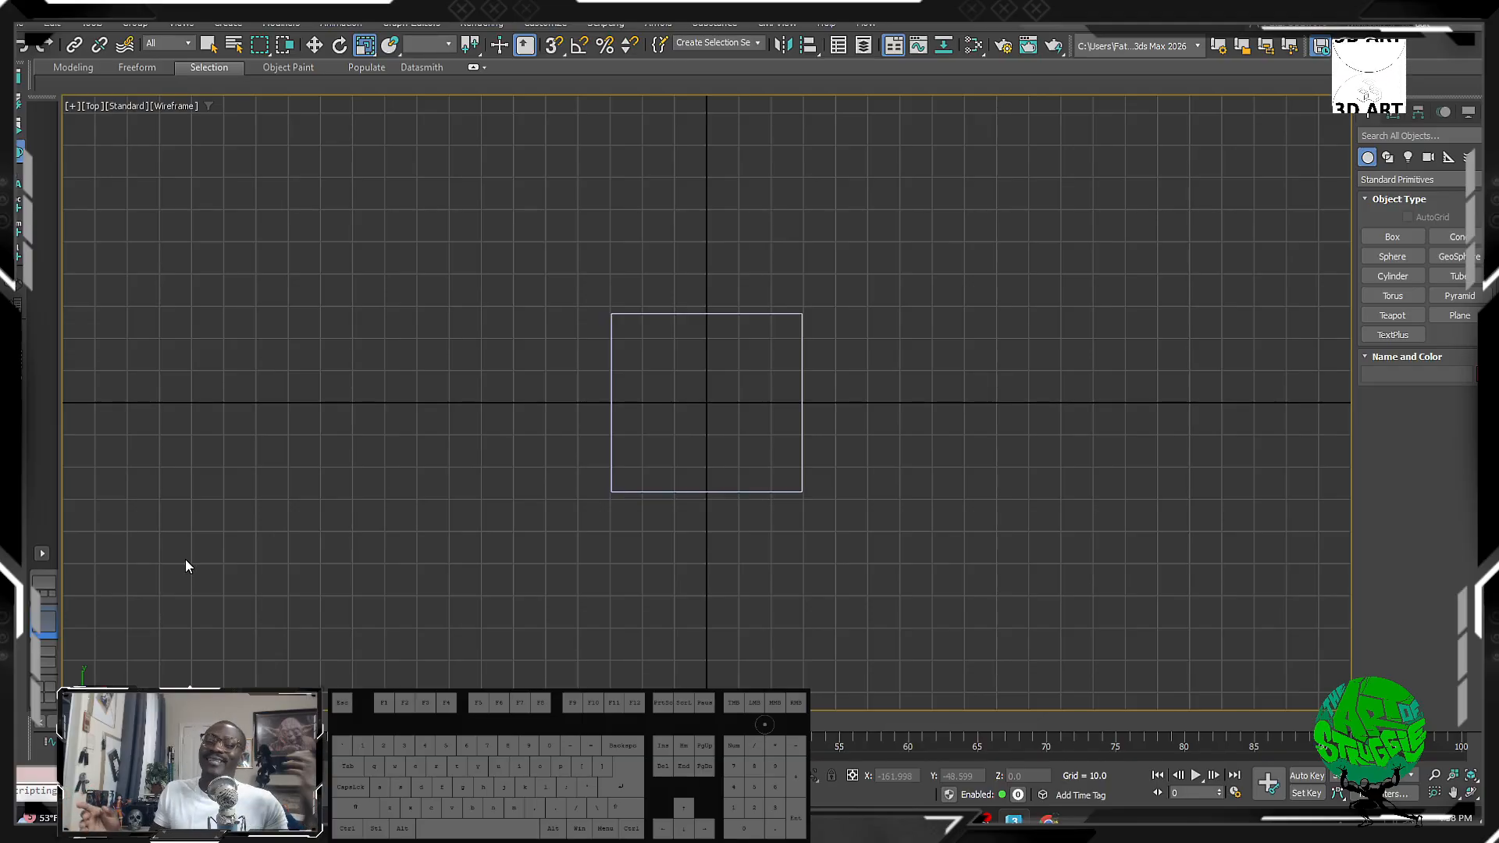
Step: Check the box from the Front and Left views, then return to the four-viewport layout
{"action": "left_click", "coordinate": [47, 678]}
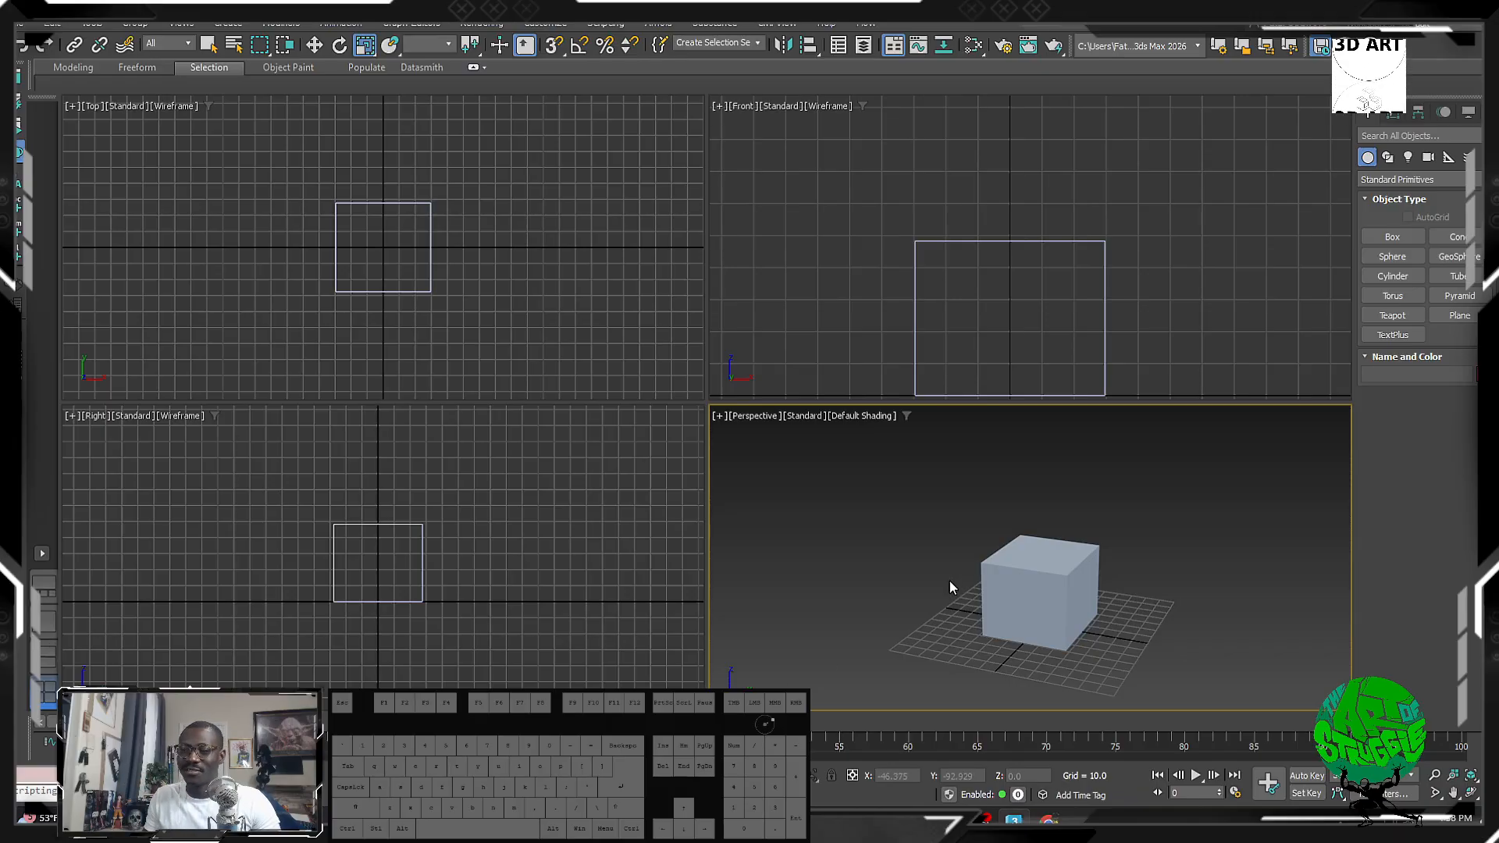
{"action": "key", "text": "alt+w"}
{"action": "left_click", "coordinate": [705, 431]}
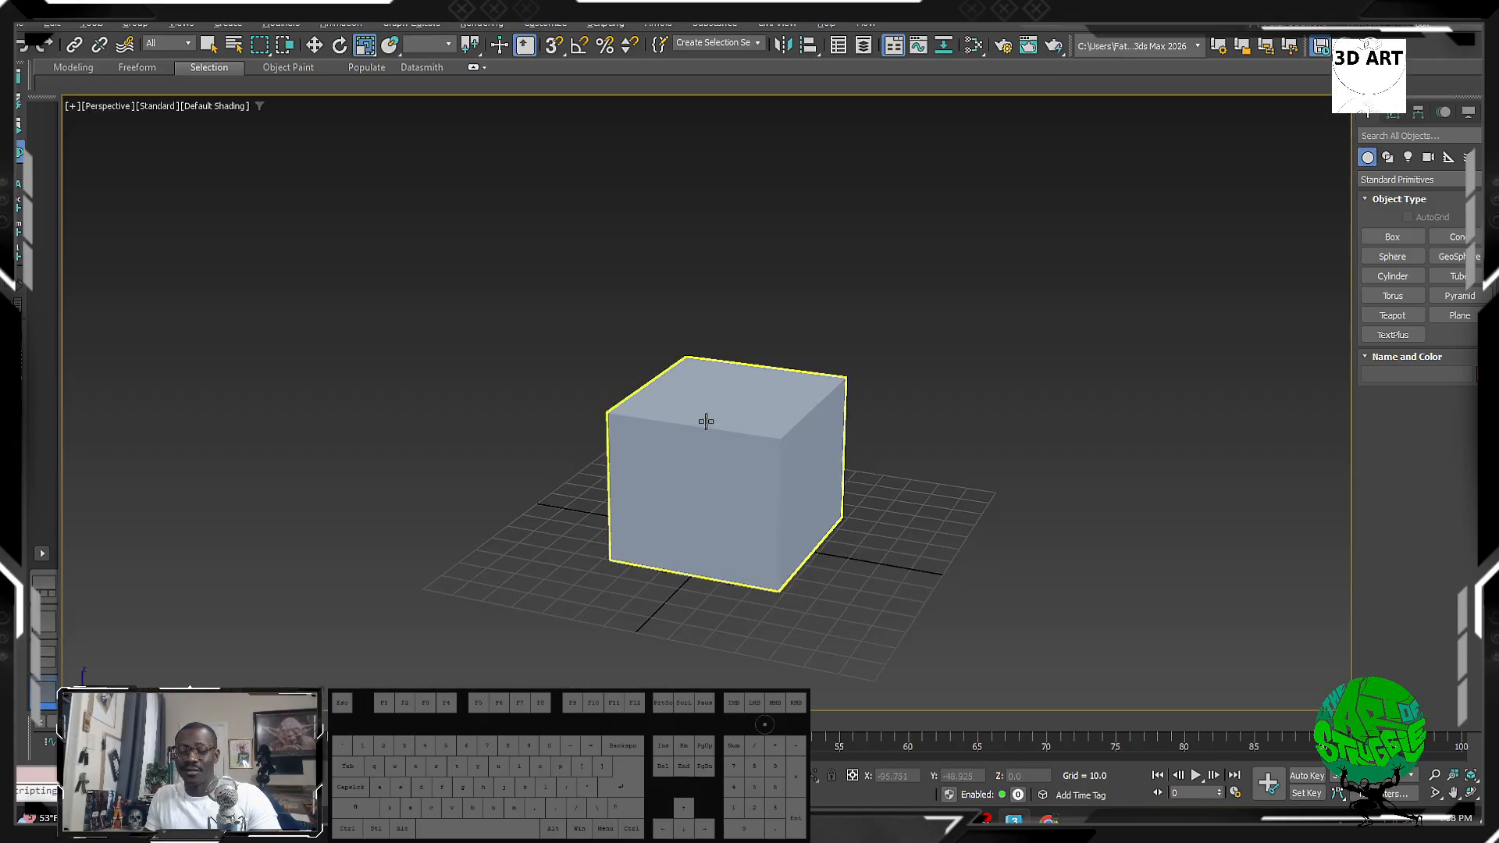
{"action": "key", "text": "f"}
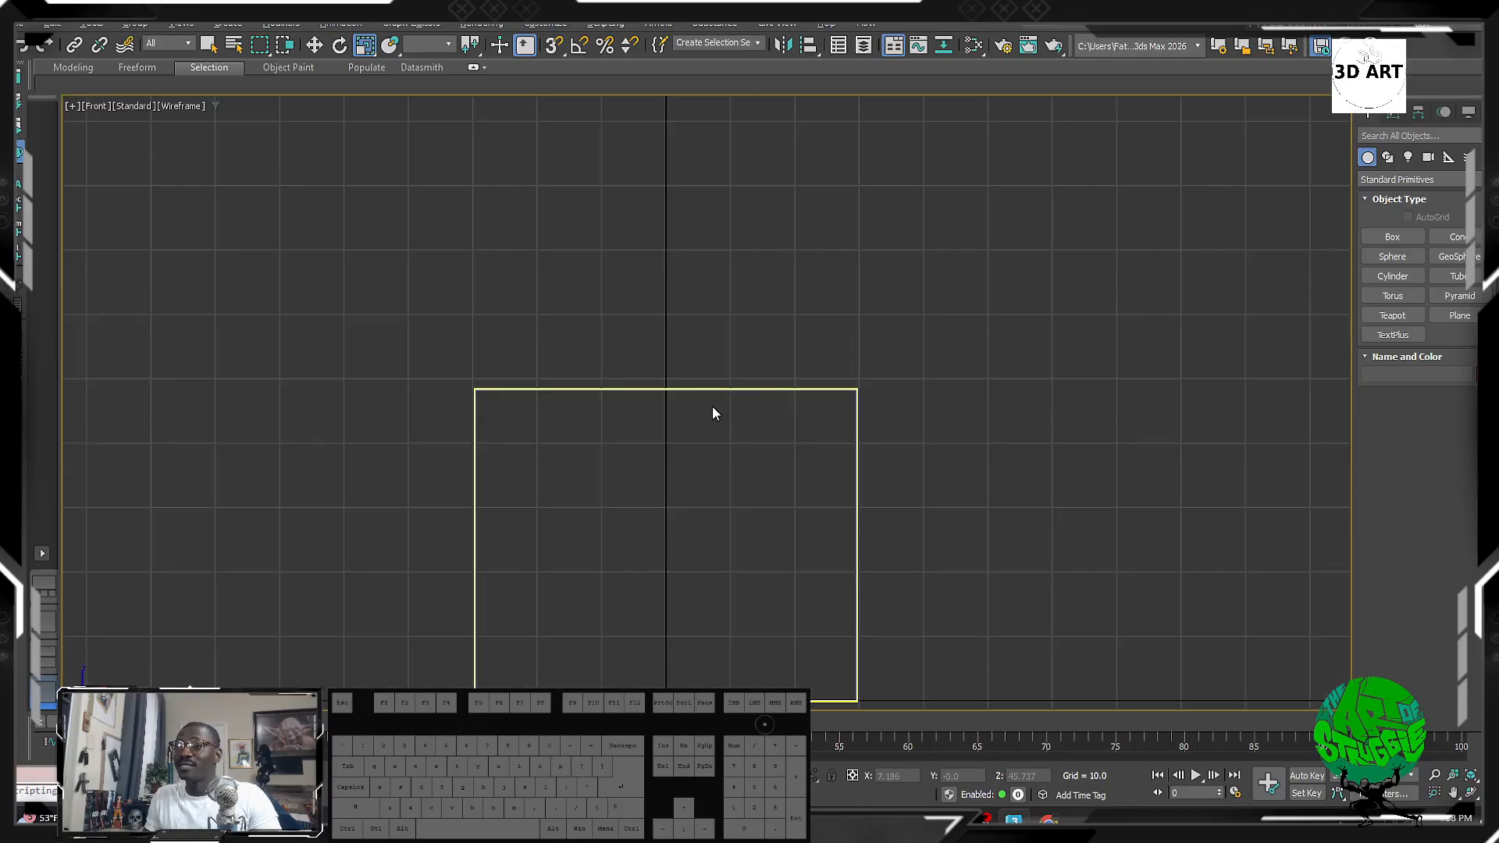
{"action": "key", "text": "l"}
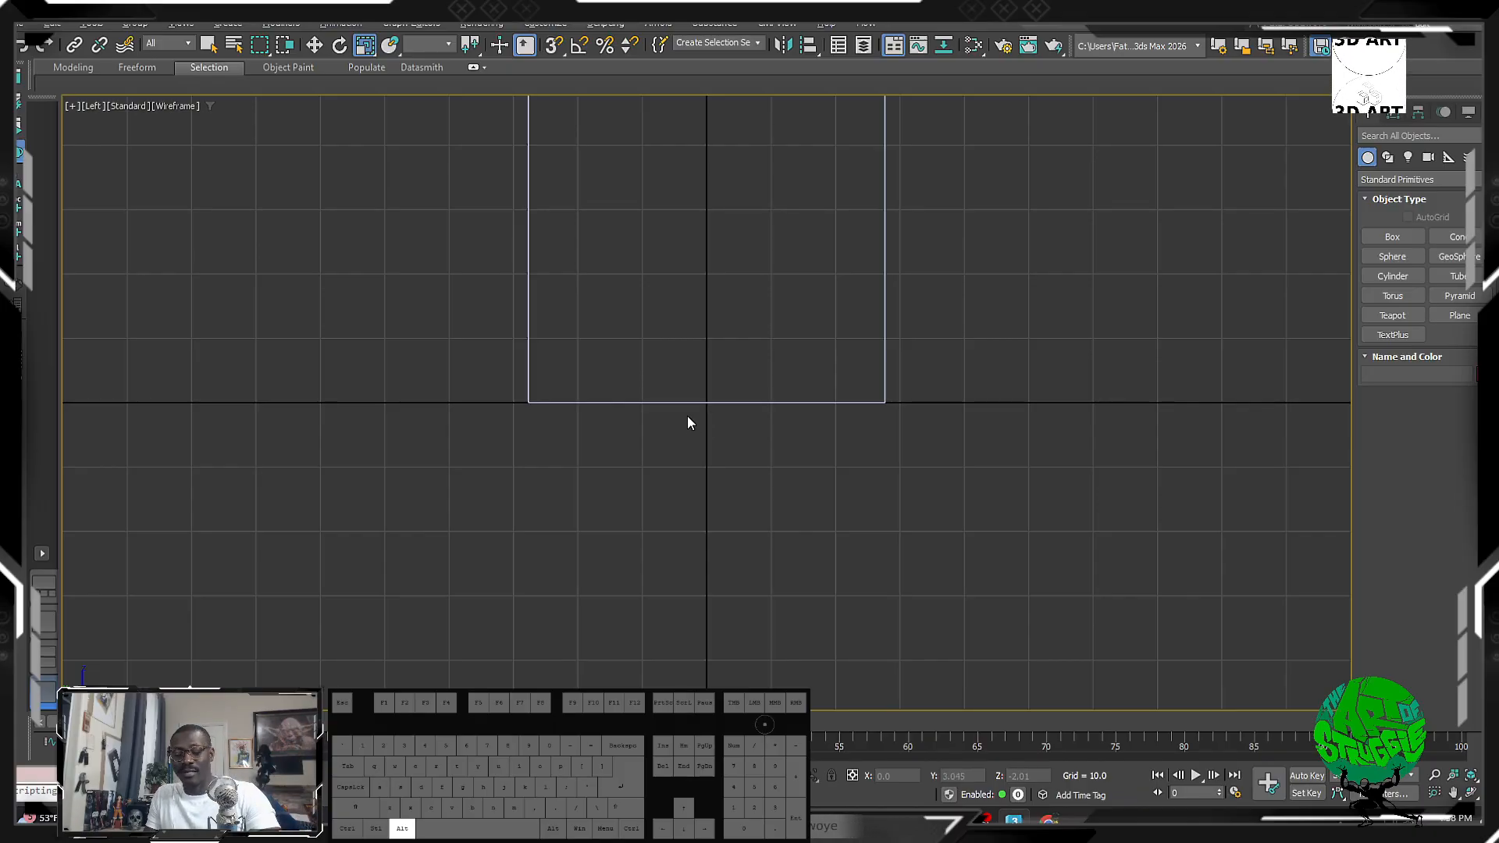
{"action": "key", "text": "alt+w"}
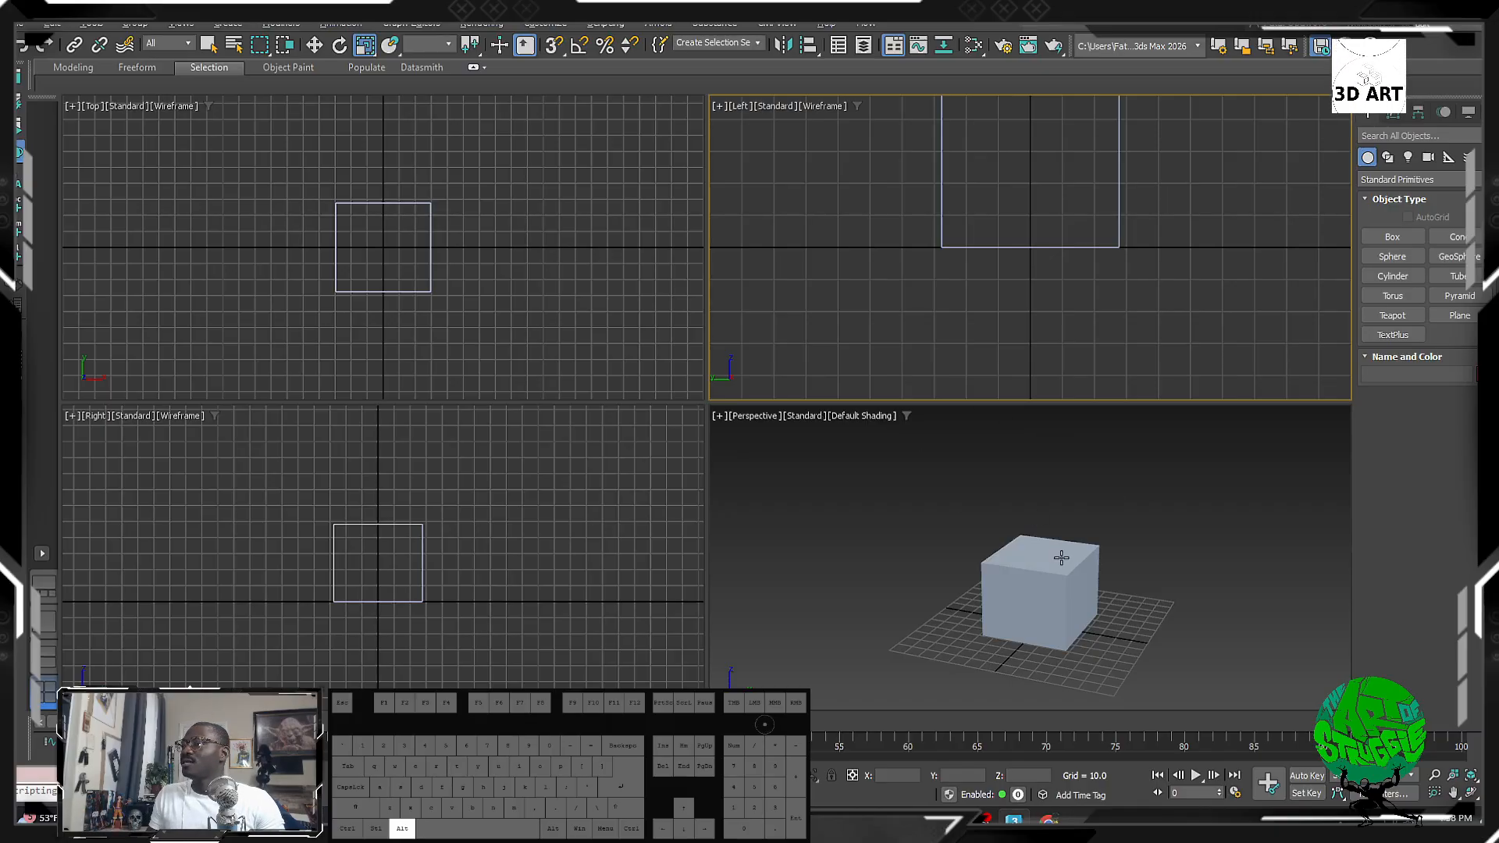
Step: Maximize the Perspective viewport and delete the box
{"action": "left_click", "coordinate": [1032, 514]}
{"action": "key", "text": "alt+w"}
{"action": "left_click_drag", "start_coordinate": [925, 317], "coordinate": [821, 410]}
{"action": "key", "text": "Delete"}
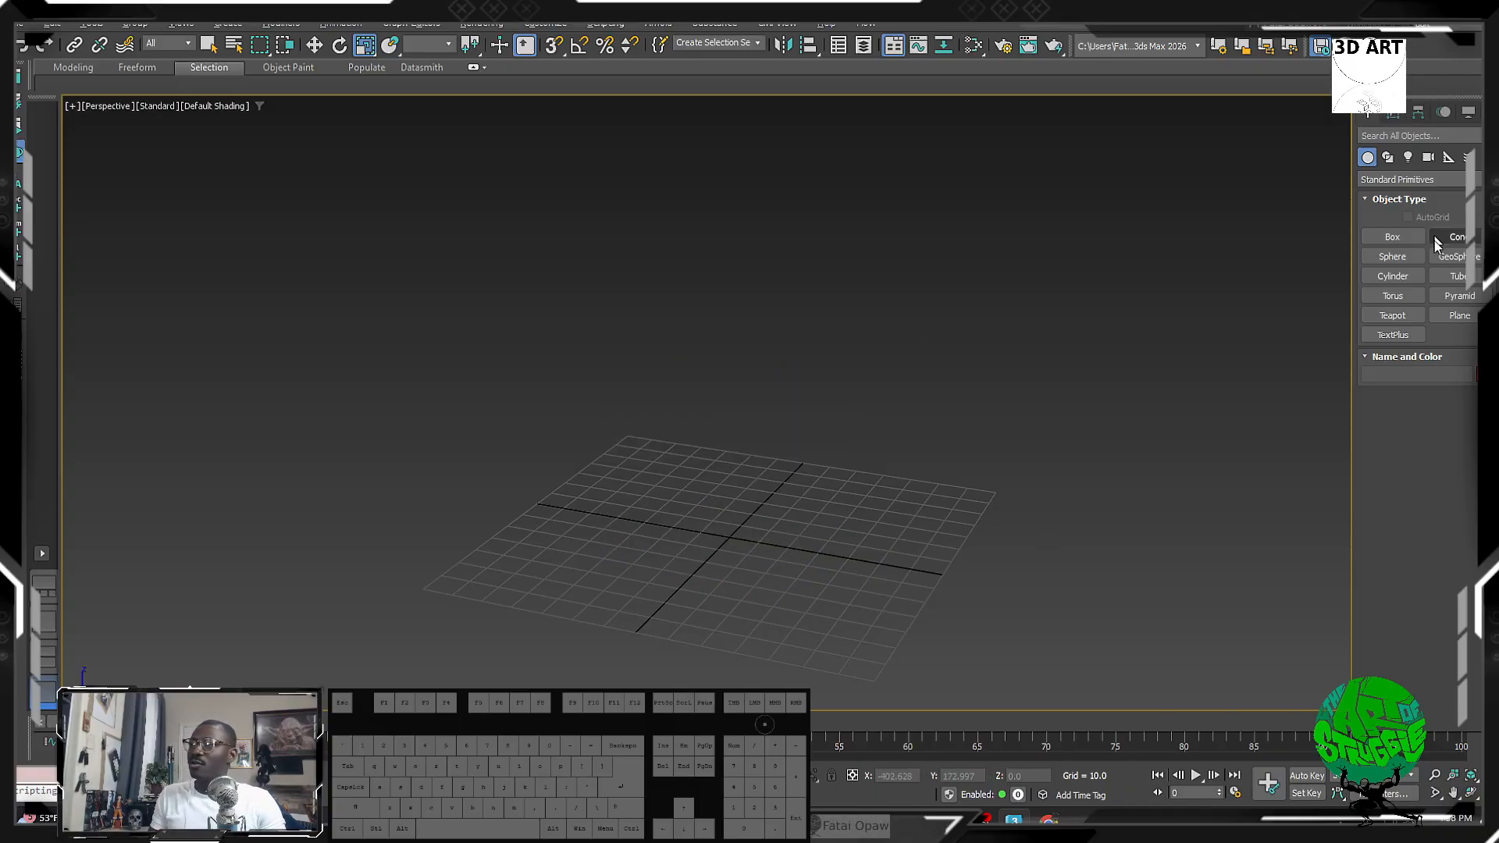
Step: Draw a cylinder at the grid centre with radius 53.357 and height 26.395, then widen the Command Panel
{"action": "left_click", "coordinate": [1393, 275]}
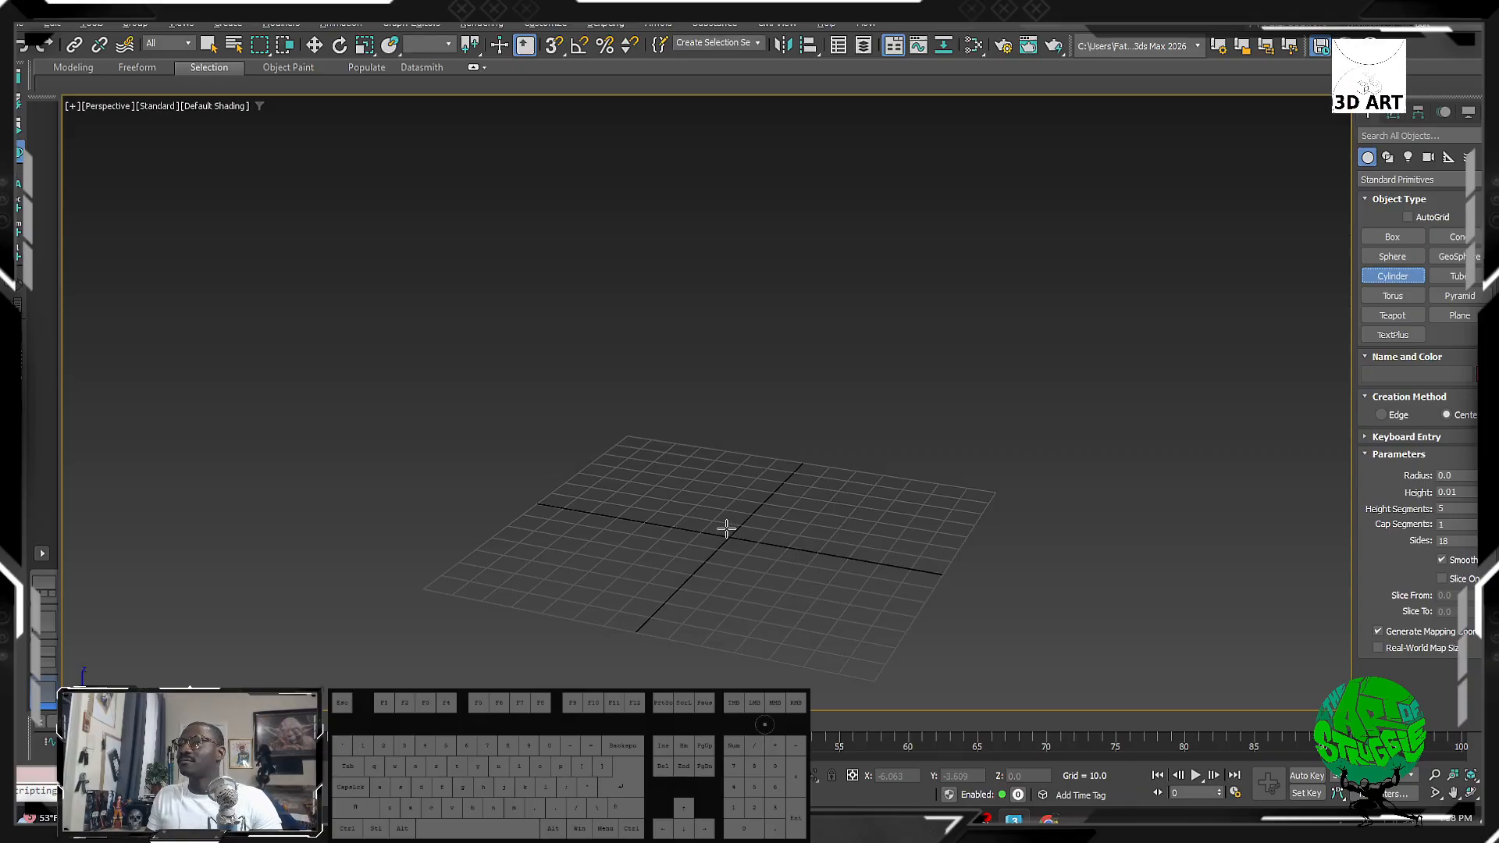
{"action": "left_click_drag", "start_coordinate": [726, 528], "coordinate": [802, 602]}
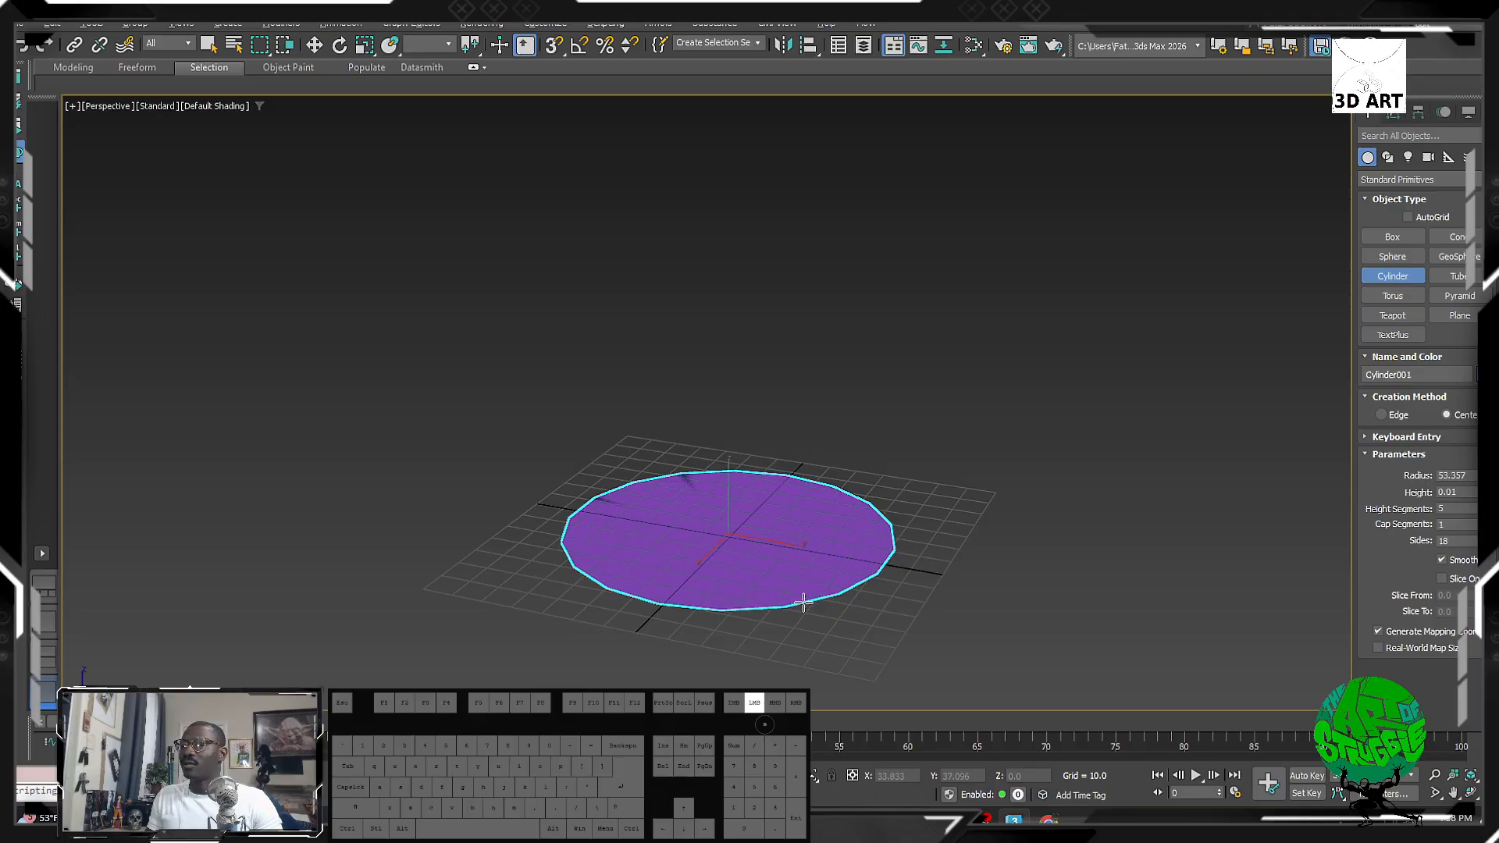
{"action": "left_click", "coordinate": [804, 512]}
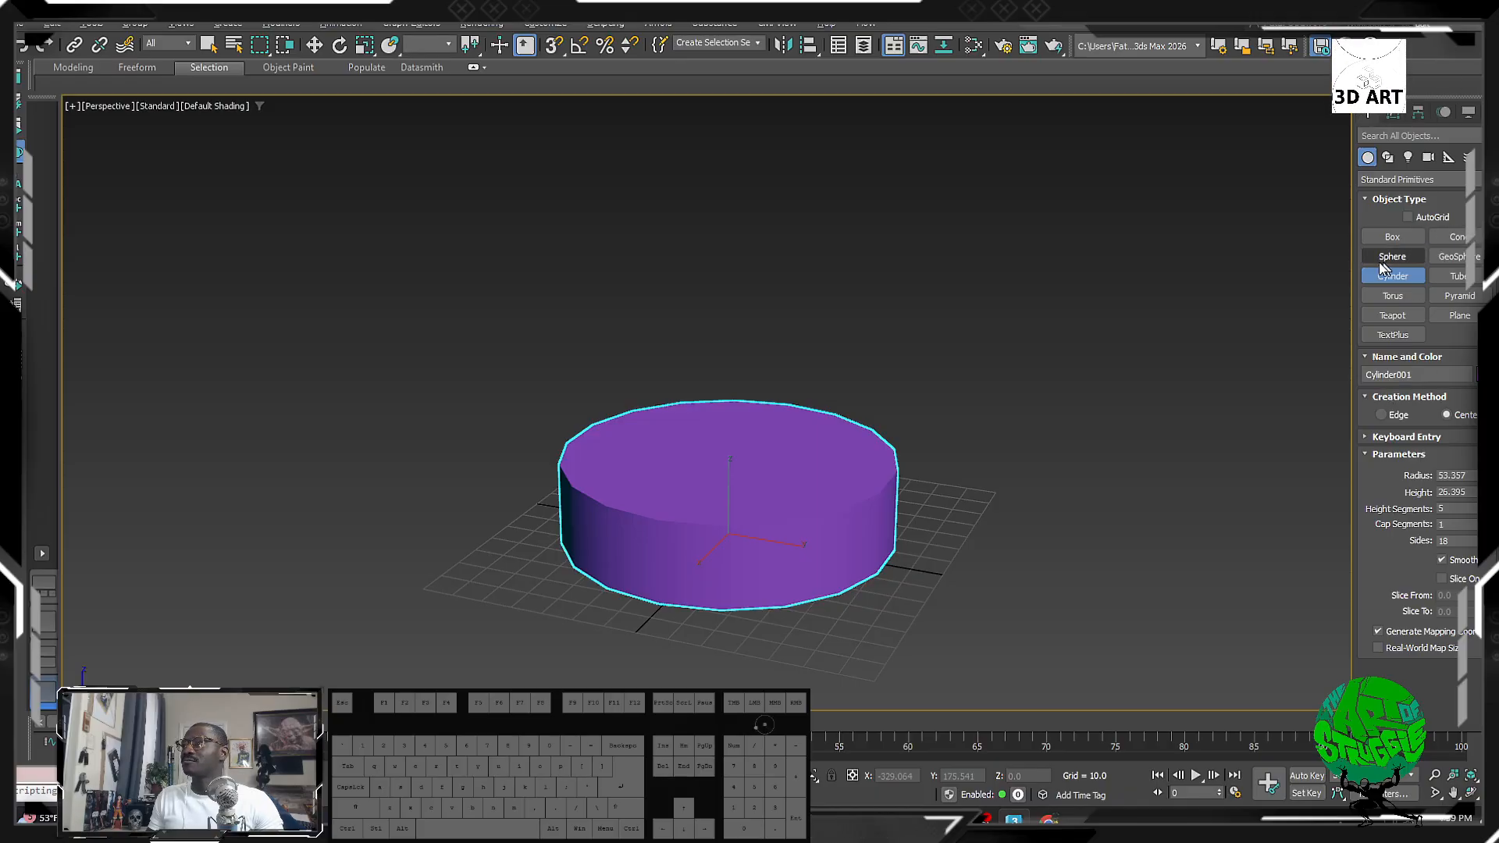
{"action": "left_click_drag", "start_coordinate": [1355, 259], "coordinate": [1161, 263]}
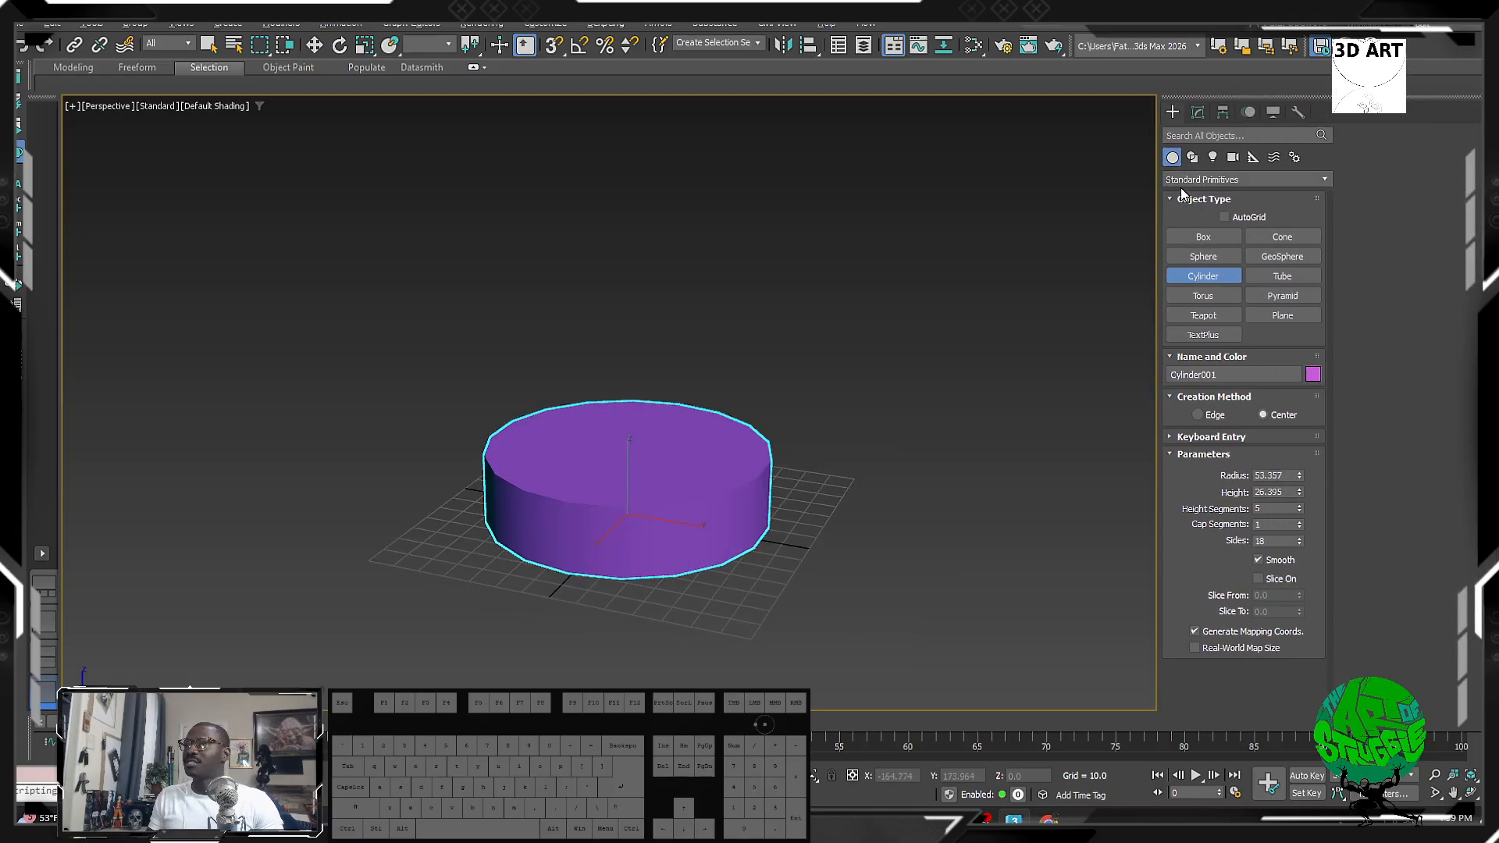
Step: Step the Create category through Extended Primitives, Particle Systems and USD, ending on Fluids
{"action": "left_click", "coordinate": [1206, 175]}
{"action": "left_click", "coordinate": [1381, 181]}
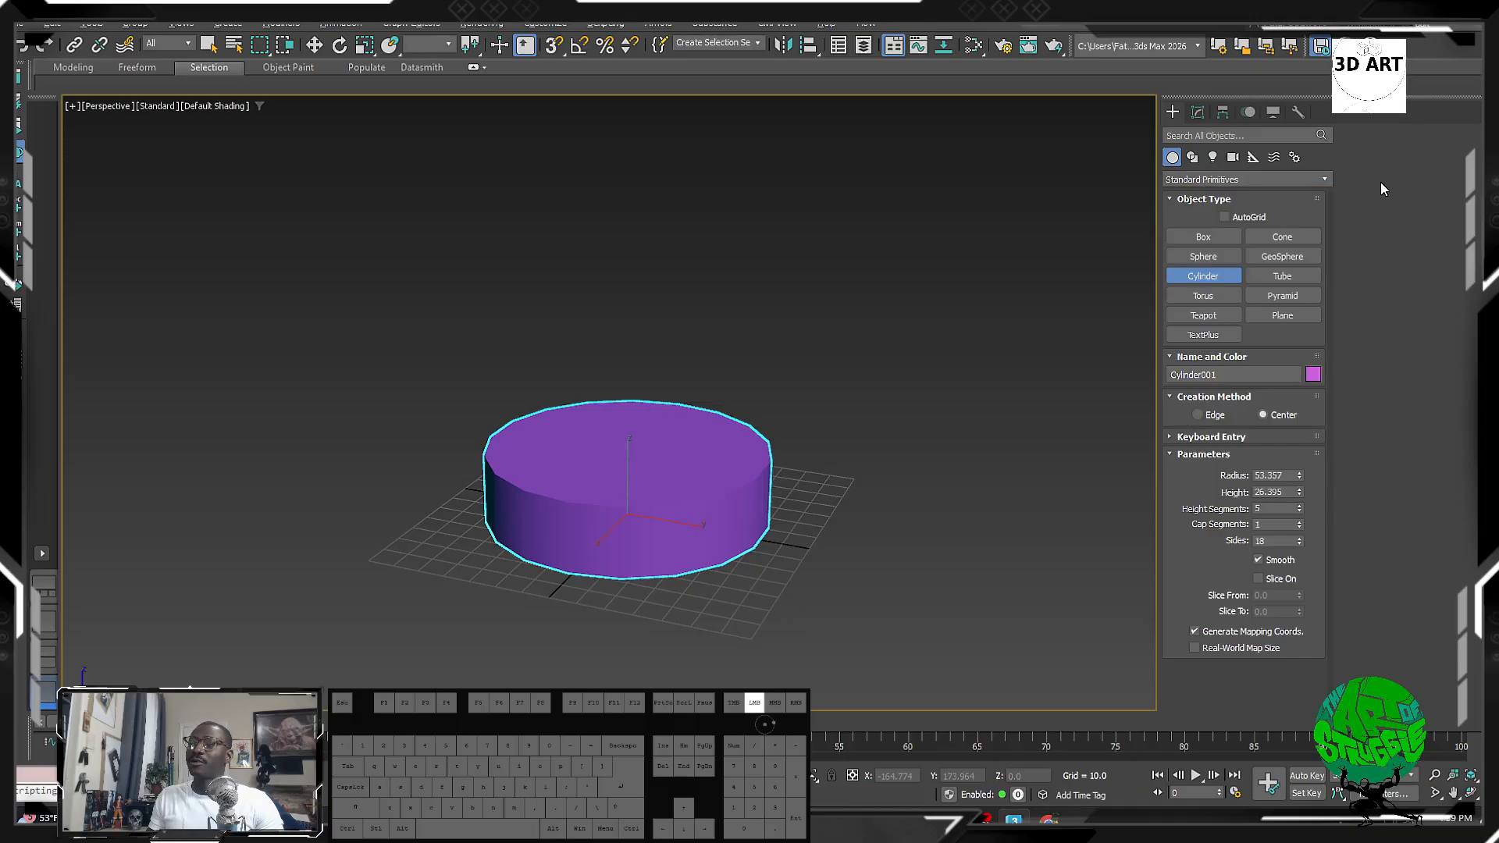
{"action": "left_click", "coordinate": [1274, 182]}
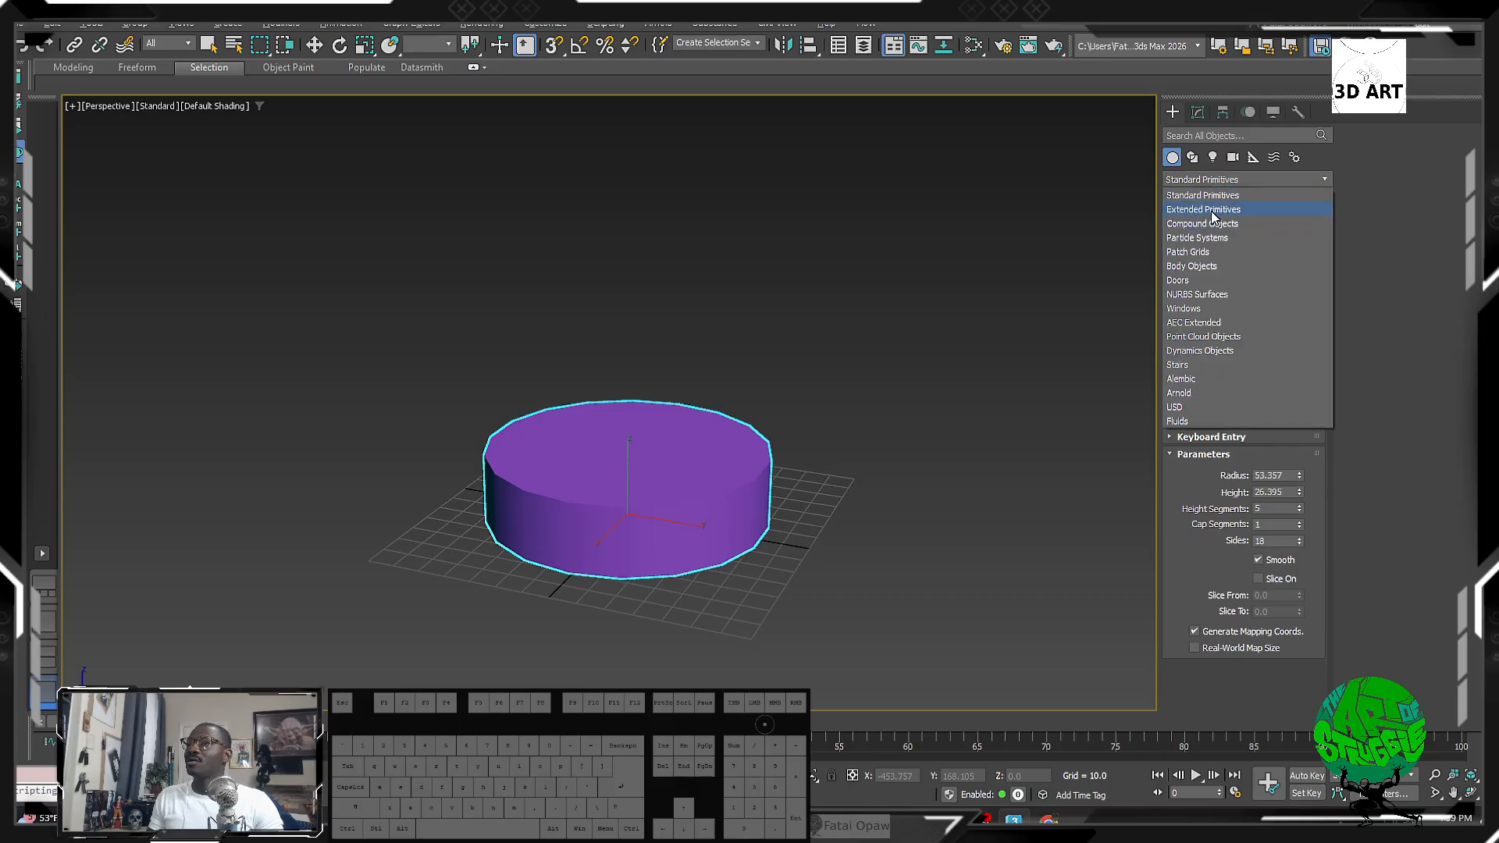
{"action": "left_click", "coordinate": [1211, 211]}
{"action": "key", "text": "r"}
{"action": "left_click", "coordinate": [1215, 180]}
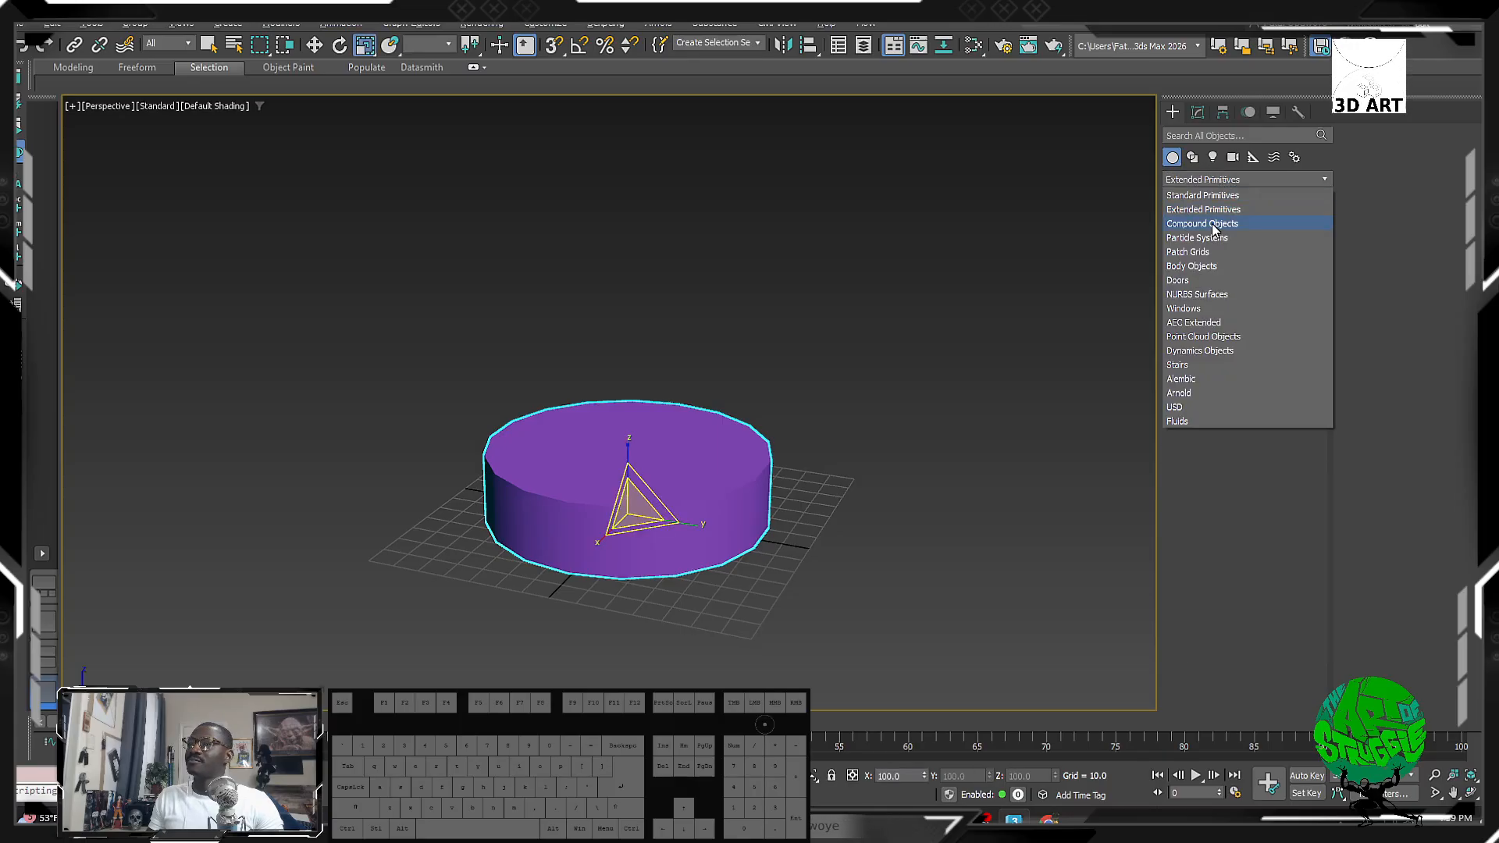
{"action": "left_click", "coordinate": [1212, 238]}
{"action": "left_click", "coordinate": [1214, 180]}
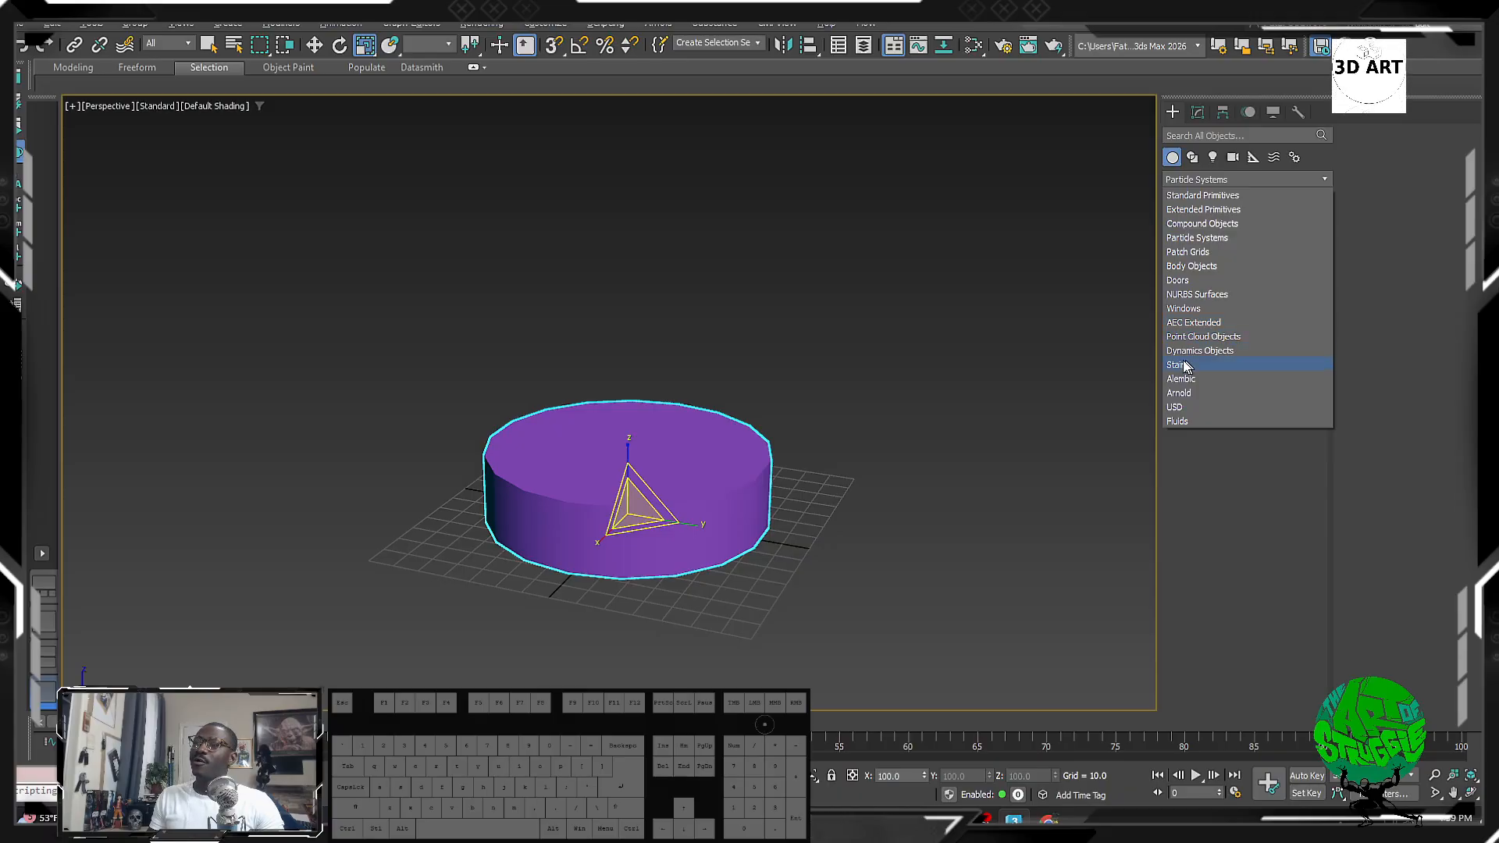
{"action": "left_click", "coordinate": [1191, 407]}
{"action": "left_click", "coordinate": [1223, 179]}
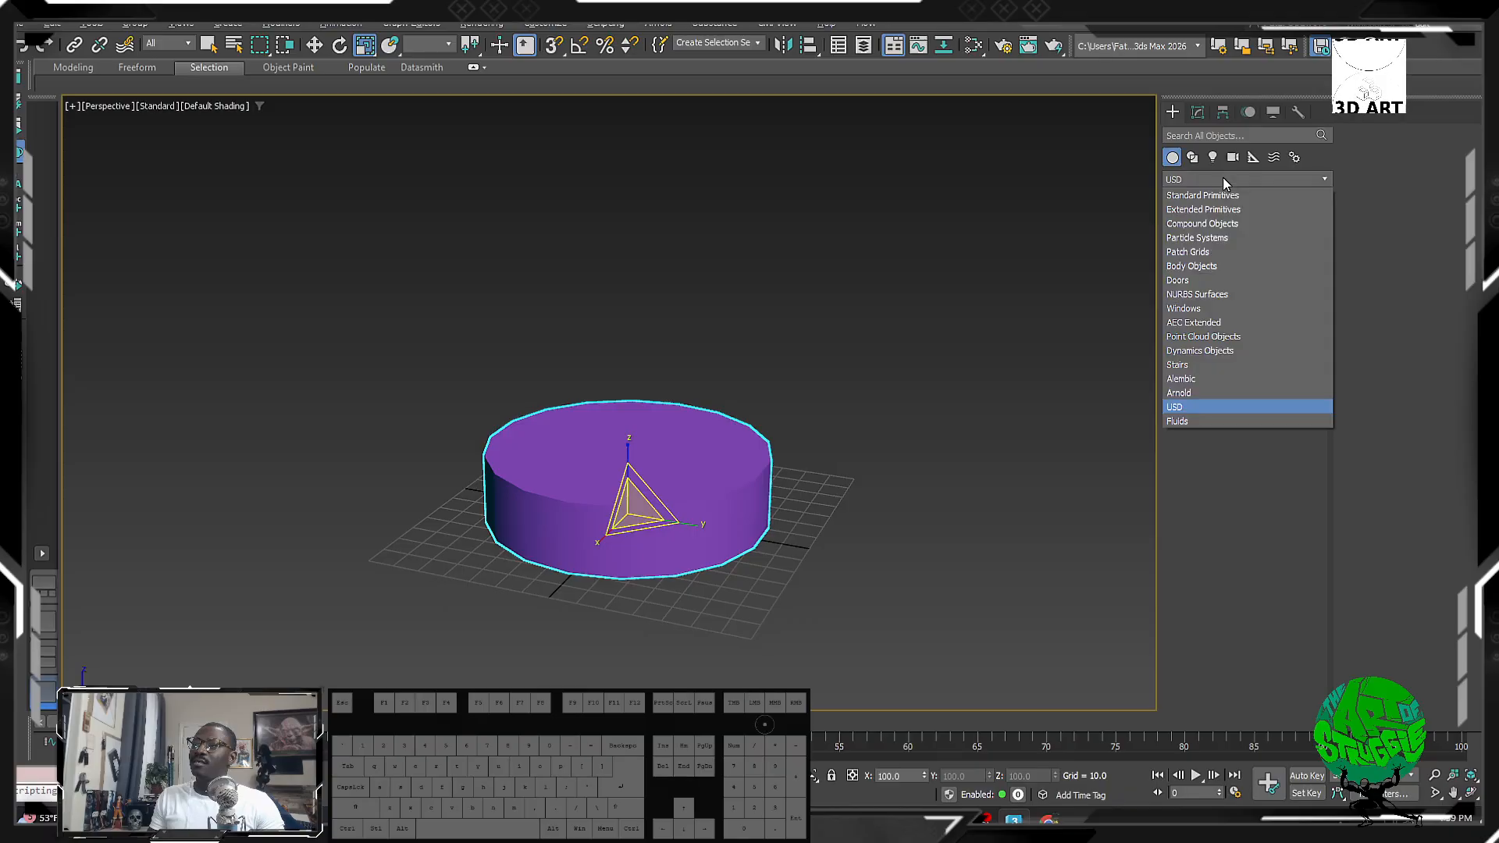
{"action": "left_click", "coordinate": [1194, 421]}
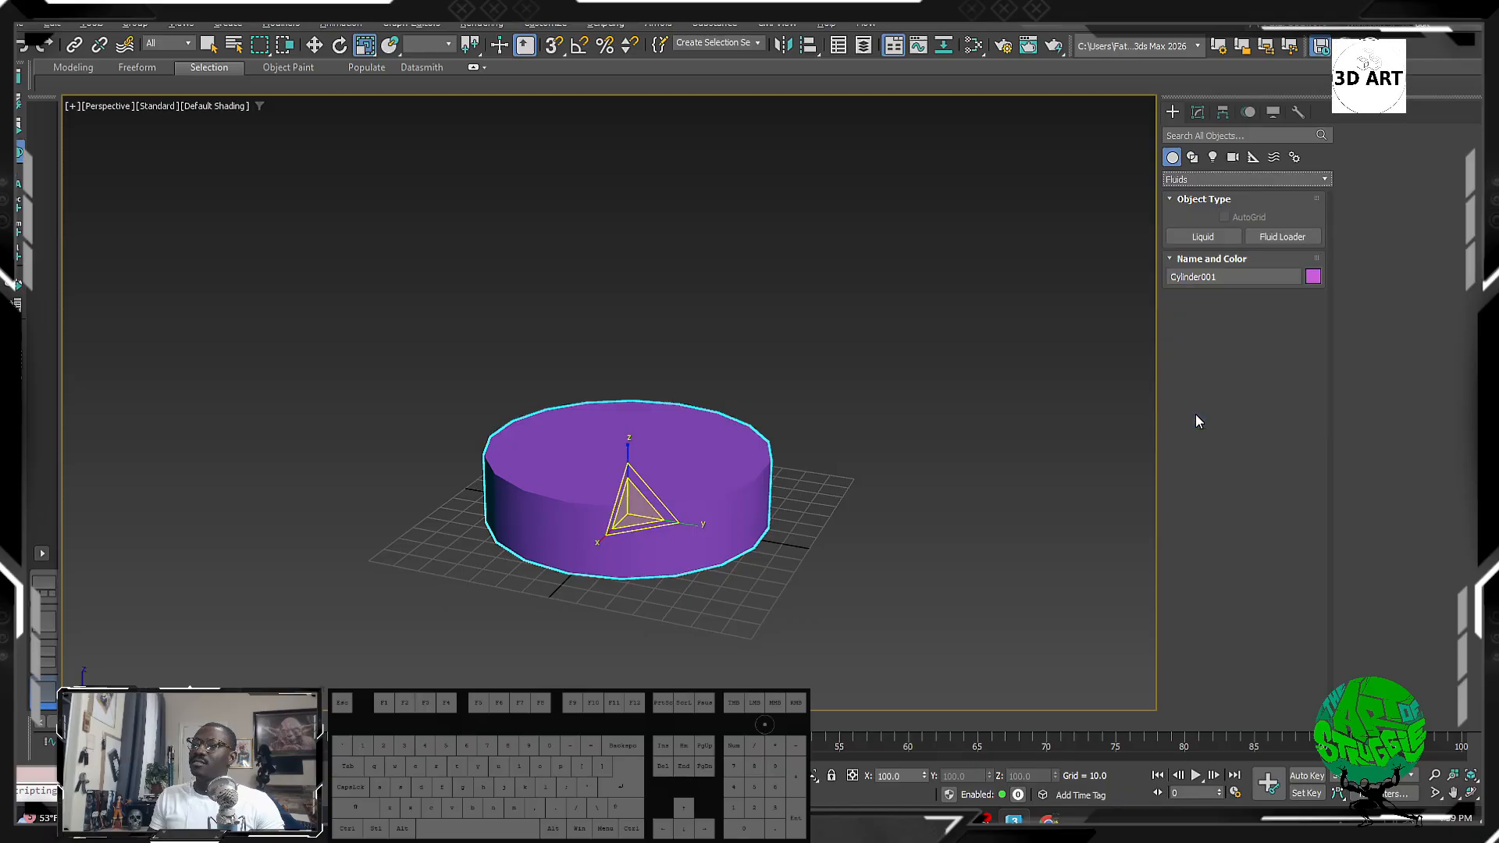
{"action": "left_click", "coordinate": [1257, 180]}
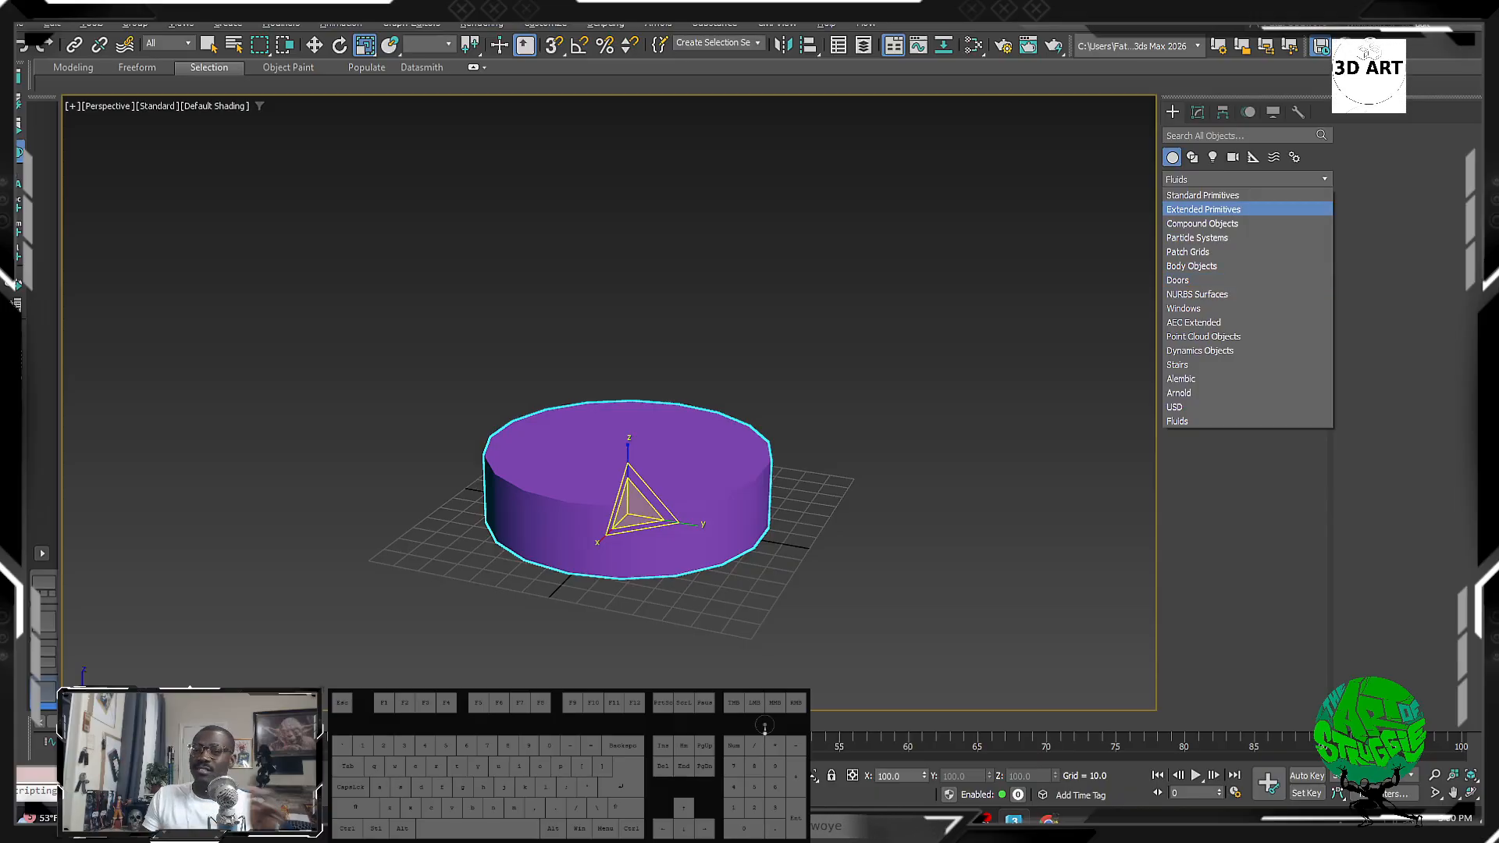
Step: Start the Shapes Line tool in a Top view with angle snap on
{"action": "left_click", "coordinate": [1196, 156]}
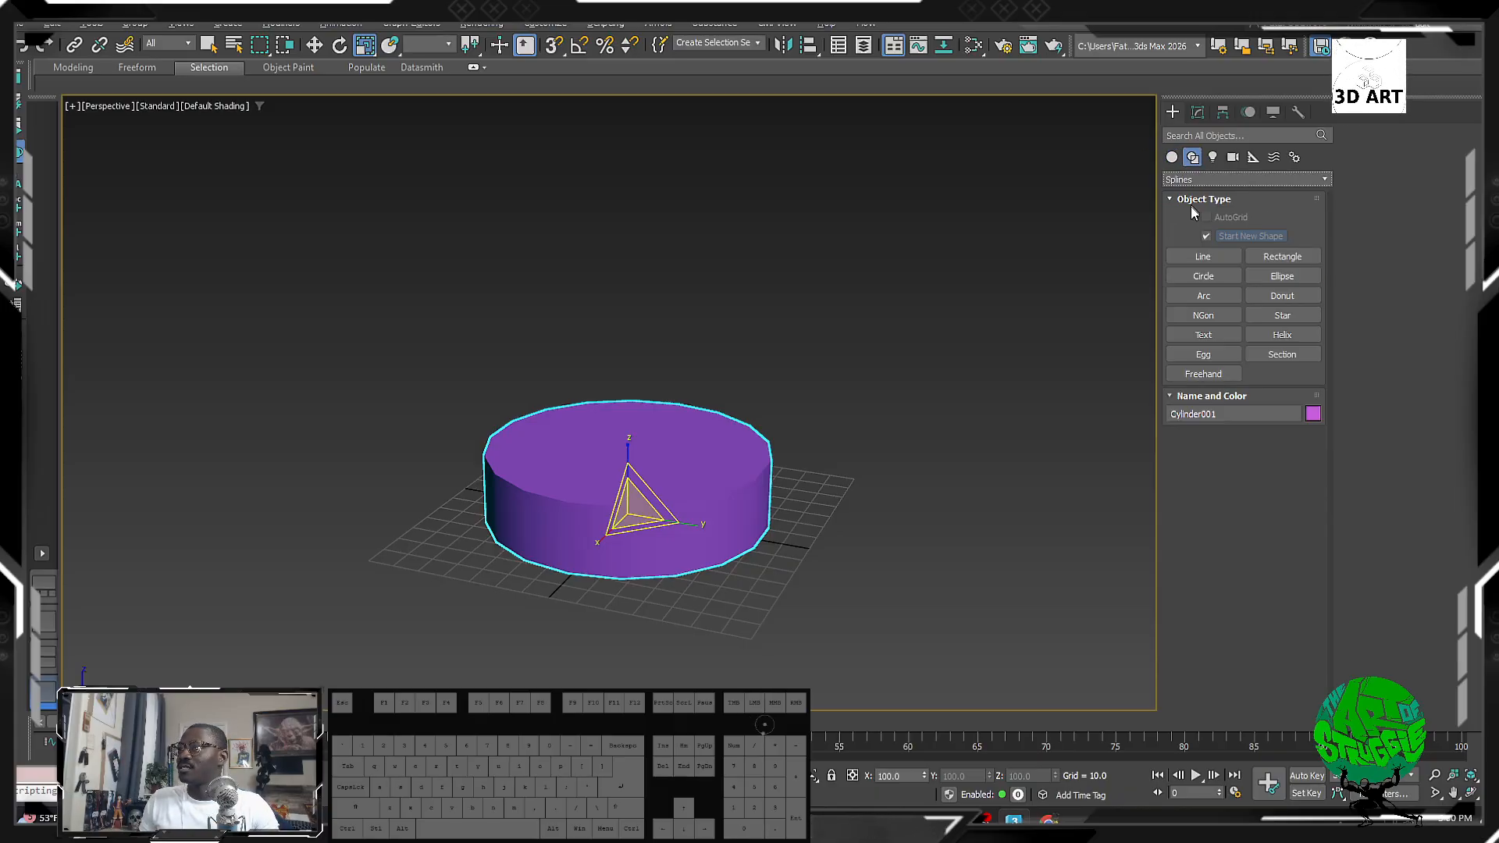
{"action": "left_click", "coordinate": [1192, 253]}
{"action": "middle_click_drag", "start_coordinate": [840, 522], "coordinate": [671, 536], "text": "alt"}
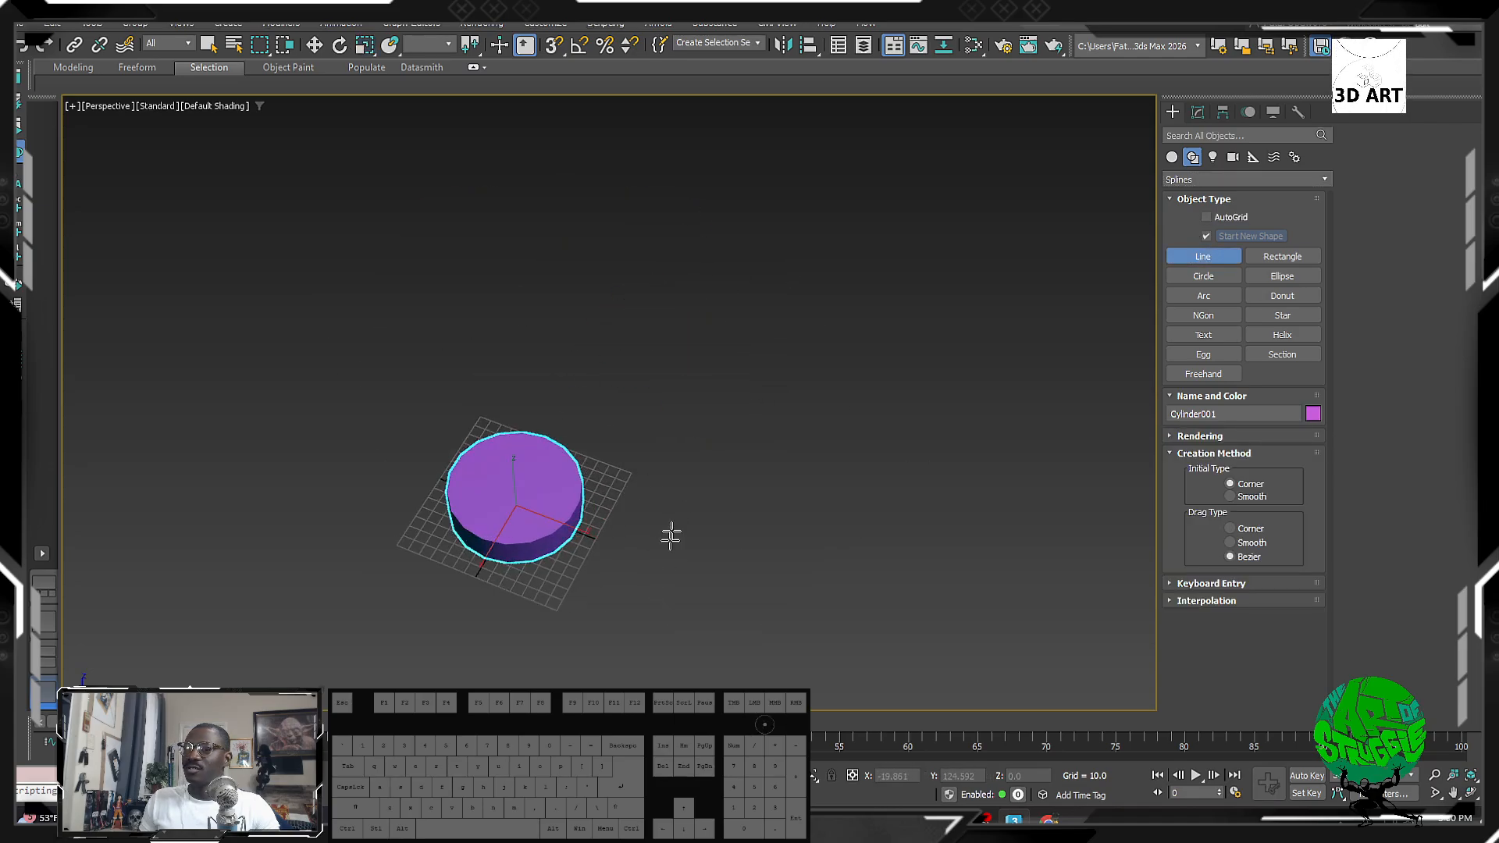
{"action": "key", "text": "t"}
{"action": "key", "text": "a"}
{"action": "scroll", "coordinate": [672, 514], "scroll_direction": "up", "scroll_amount": 1}
{"action": "middle_click_drag", "start_coordinate": [595, 438], "coordinate": [399, 470]}
{"action": "scroll", "coordinate": [547, 344], "scroll_direction": "down", "scroll_amount": 3}
Step: Draw the outer hooked outline as one orthogonal line spline
{"action": "left_click", "coordinate": [565, 219]}
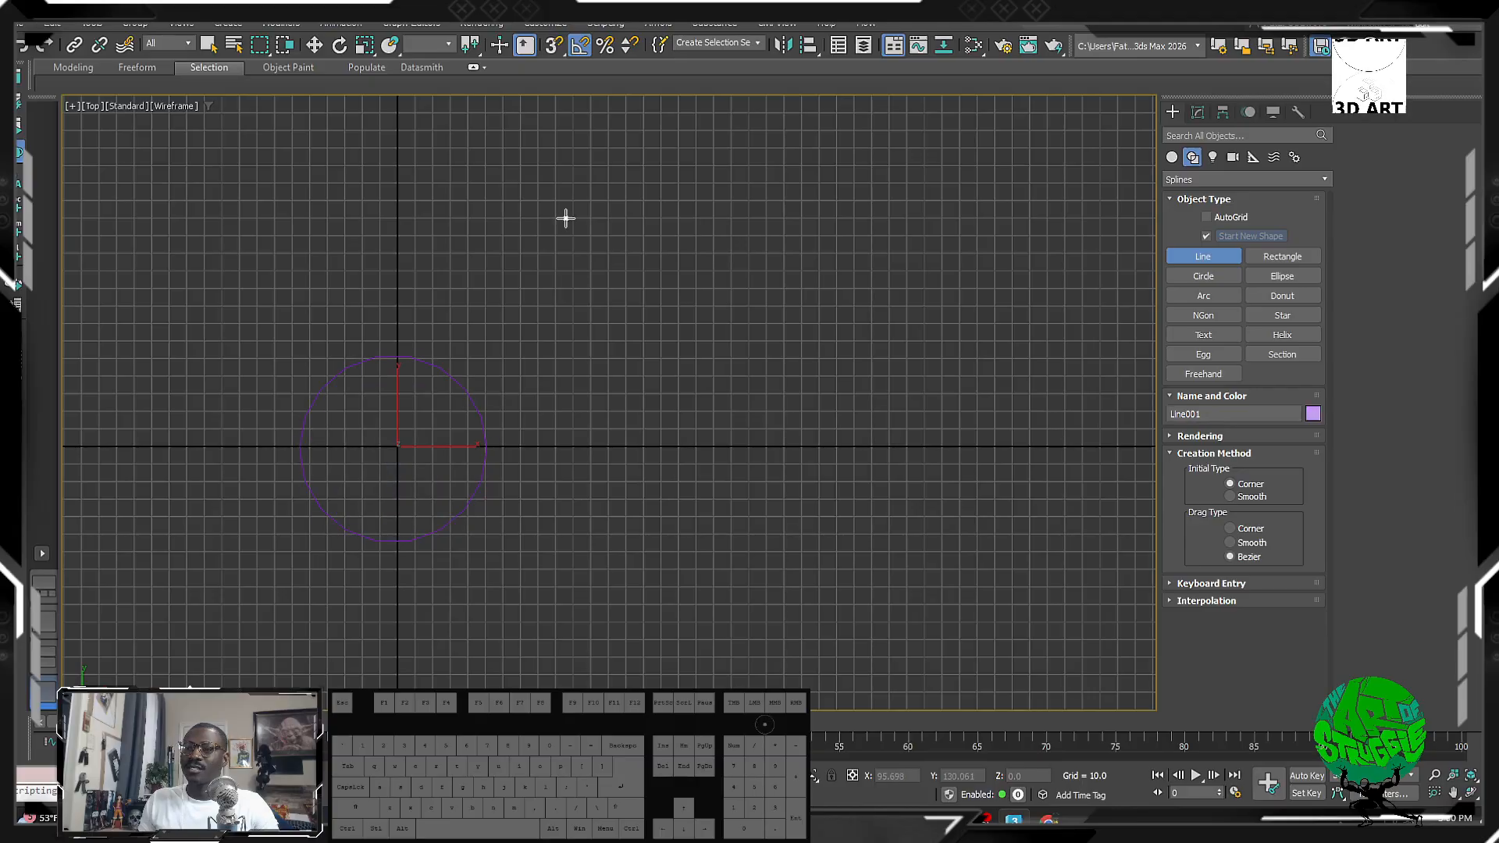
{"action": "left_click", "coordinate": [565, 485], "text": "shift"}
{"action": "left_click", "coordinate": [861, 485], "text": "shift"}
{"action": "left_click", "coordinate": [861, 192], "text": "shift"}
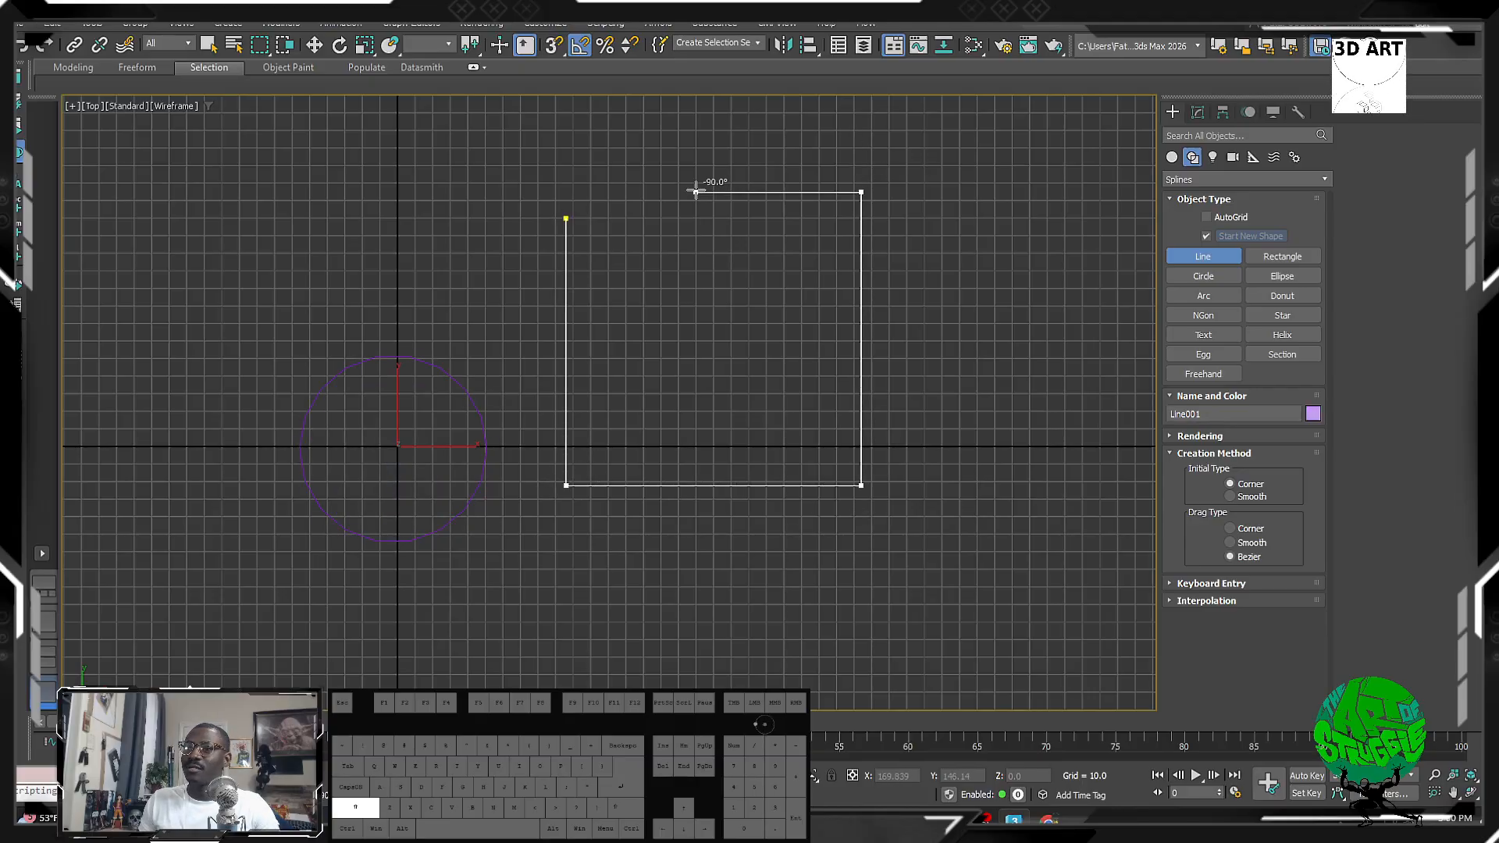
{"action": "left_click", "coordinate": [695, 191], "text": "shift"}
{"action": "left_click", "coordinate": [696, 272], "text": "shift"}
{"action": "left_click", "coordinate": [750, 272], "text": "shift"}
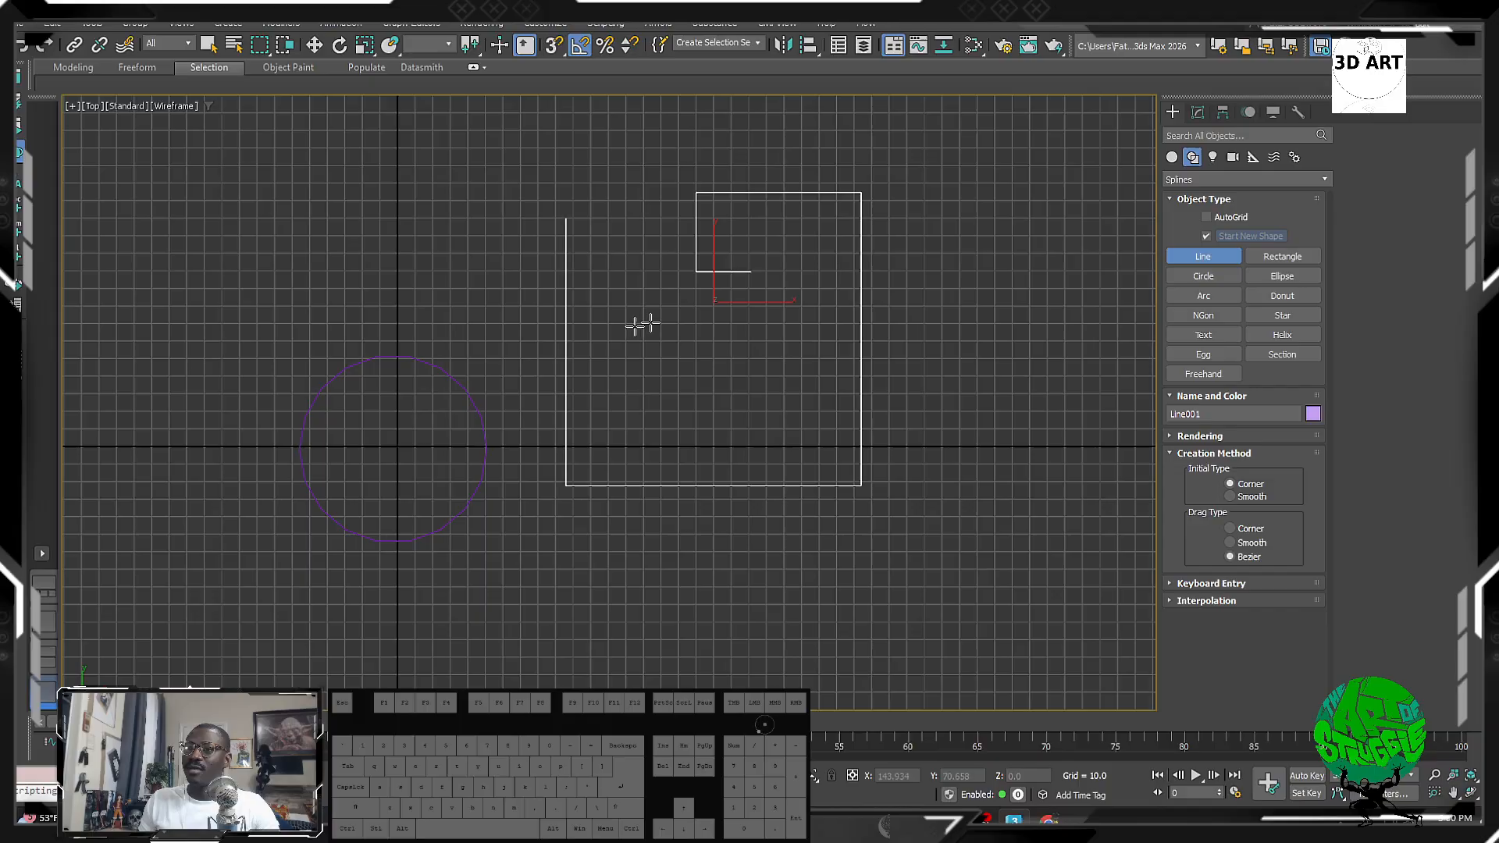
{"action": "right_click", "coordinate": [629, 329]}
{"action": "left_click", "coordinate": [621, 331]}
Step: Draw the inner U-shaped line and the small L-shaped line
{"action": "left_click", "coordinate": [621, 399], "text": "shift"}
{"action": "left_click", "coordinate": [759, 399], "text": "shift"}
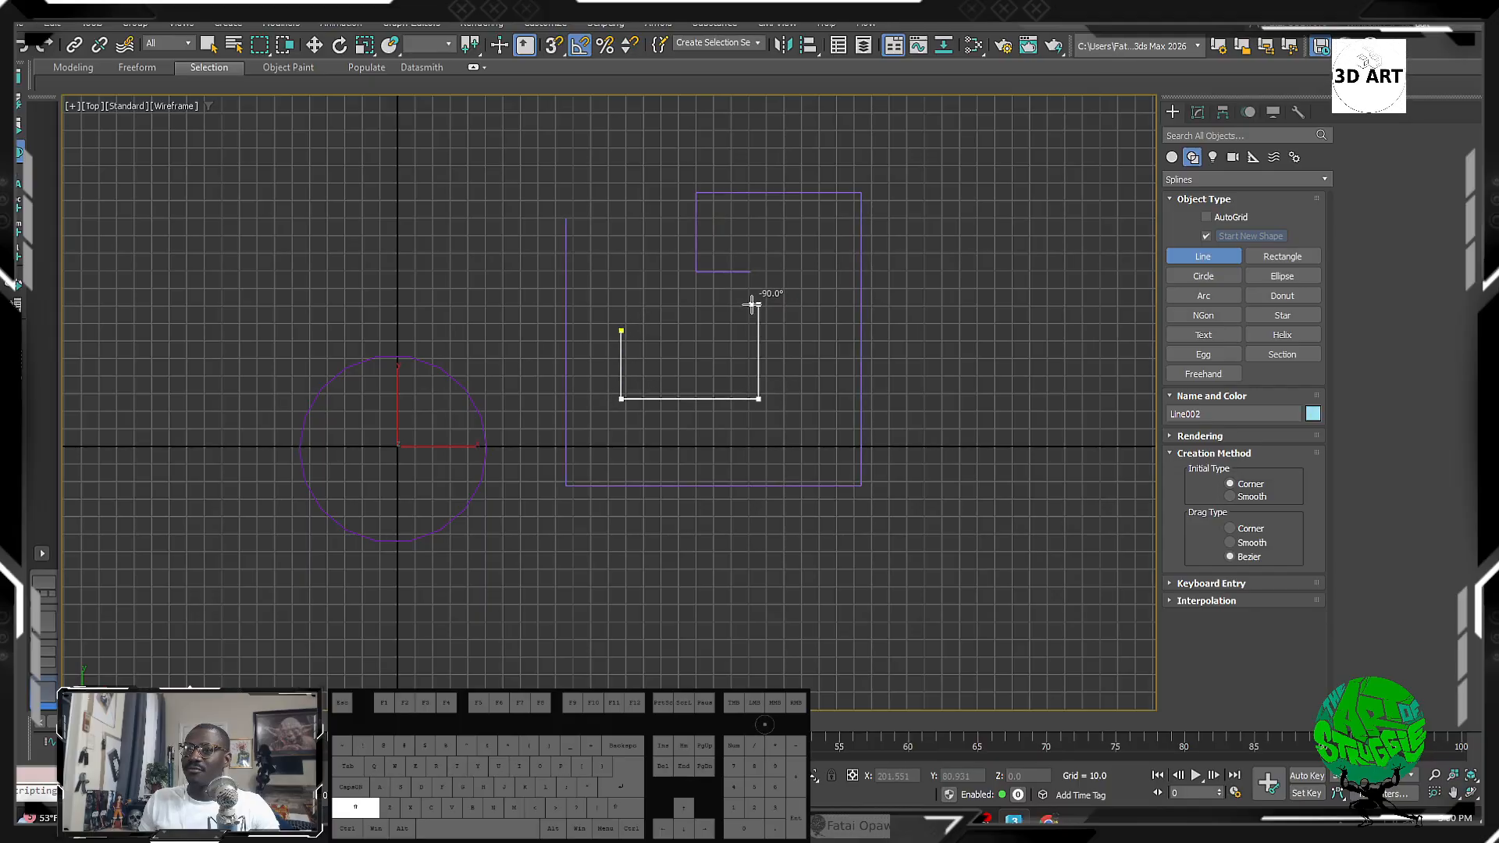
{"action": "left_click", "coordinate": [759, 304], "text": "shift"}
{"action": "right_click", "coordinate": [765, 324]}
{"action": "left_click", "coordinate": [816, 384]}
{"action": "left_click", "coordinate": [816, 453], "text": "shift"}
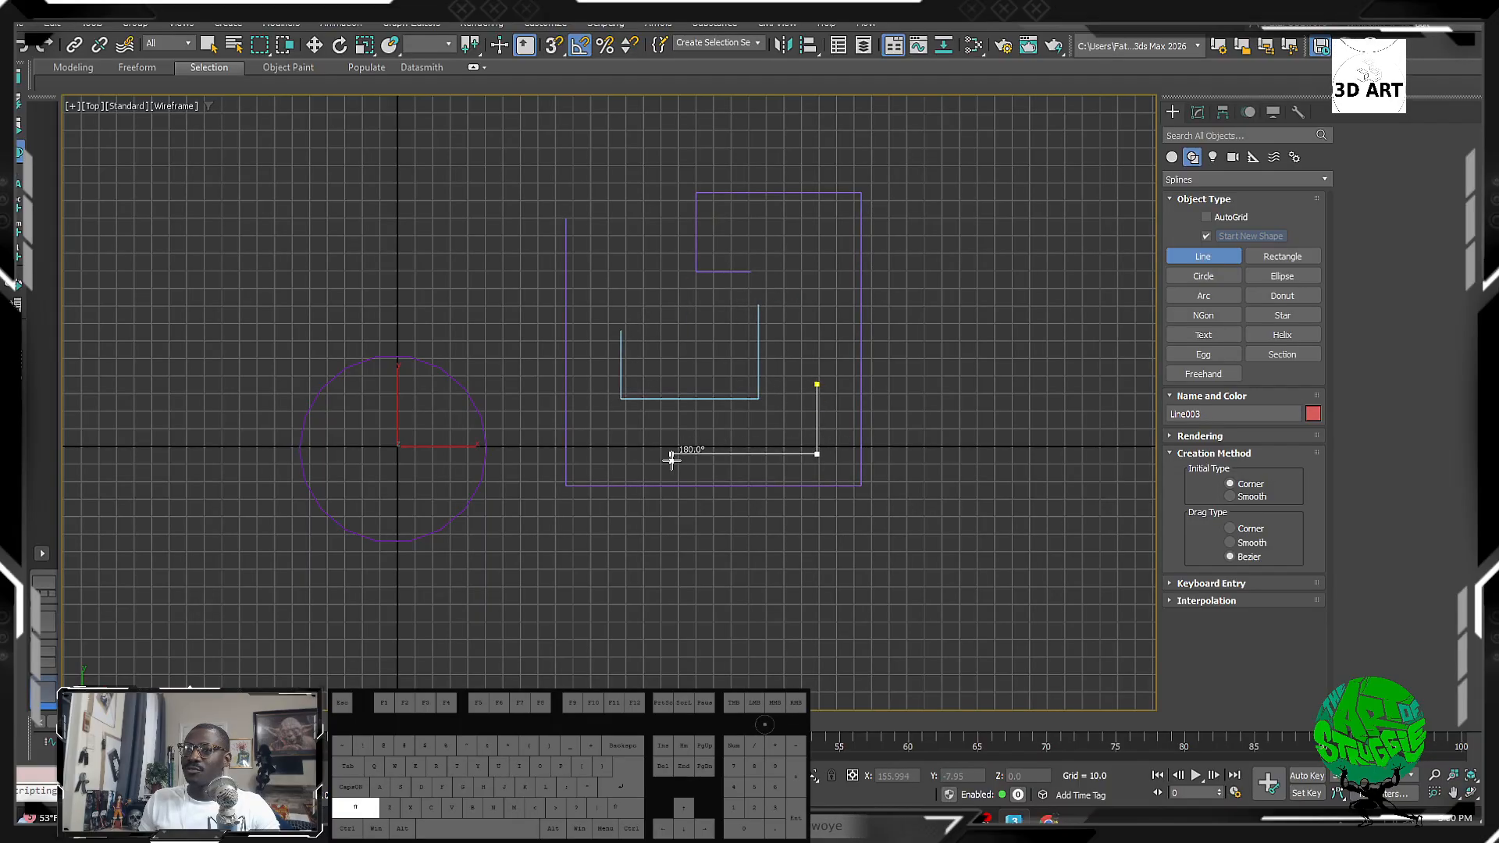
{"action": "middle_click_drag", "start_coordinate": [1029, 387], "coordinate": [1040, 353], "text": "alt"}
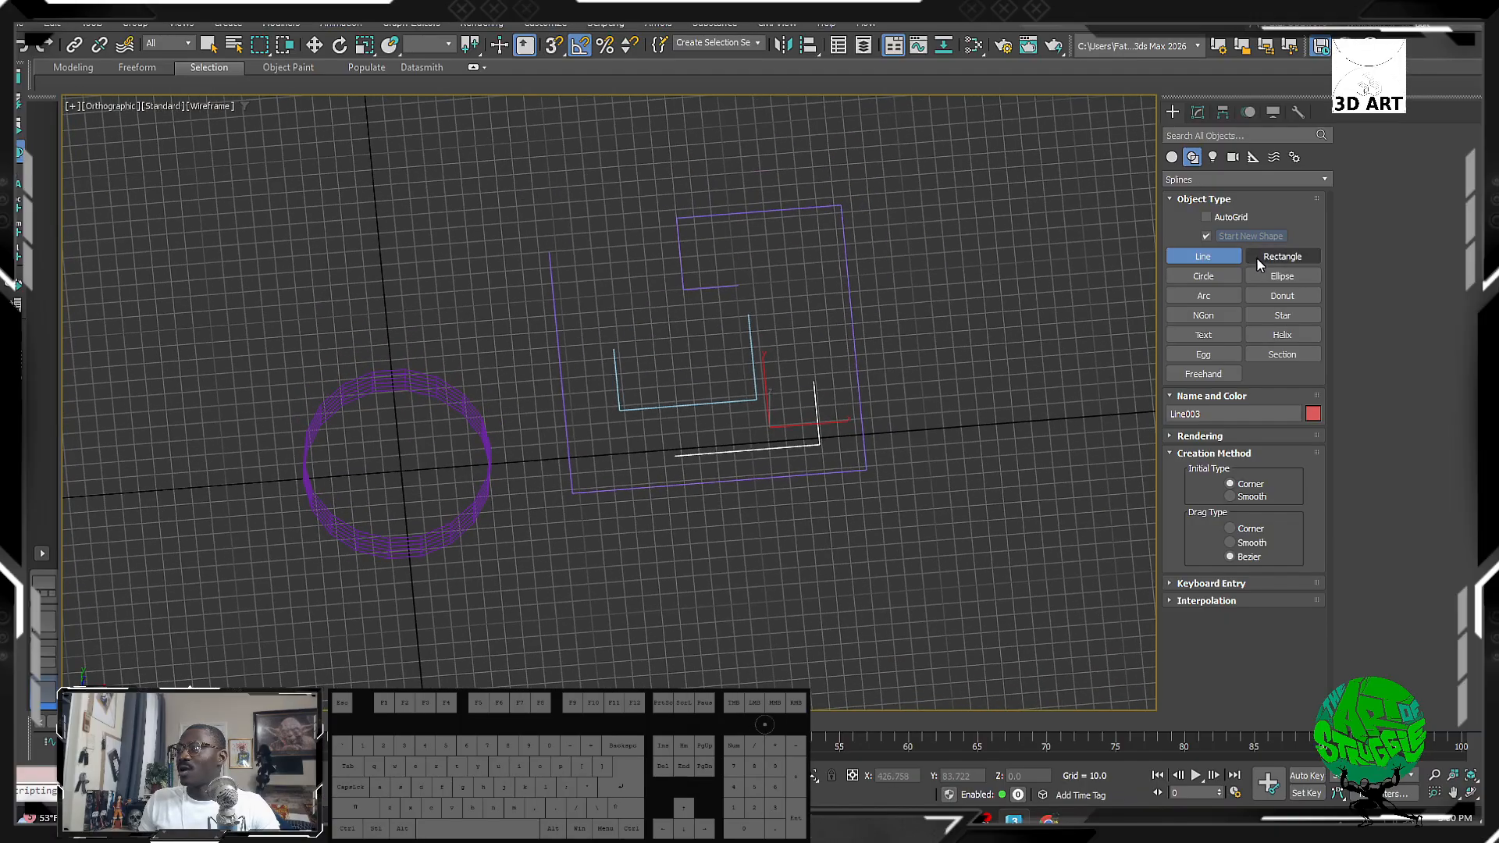
{"action": "left_click", "coordinate": [1172, 157]}
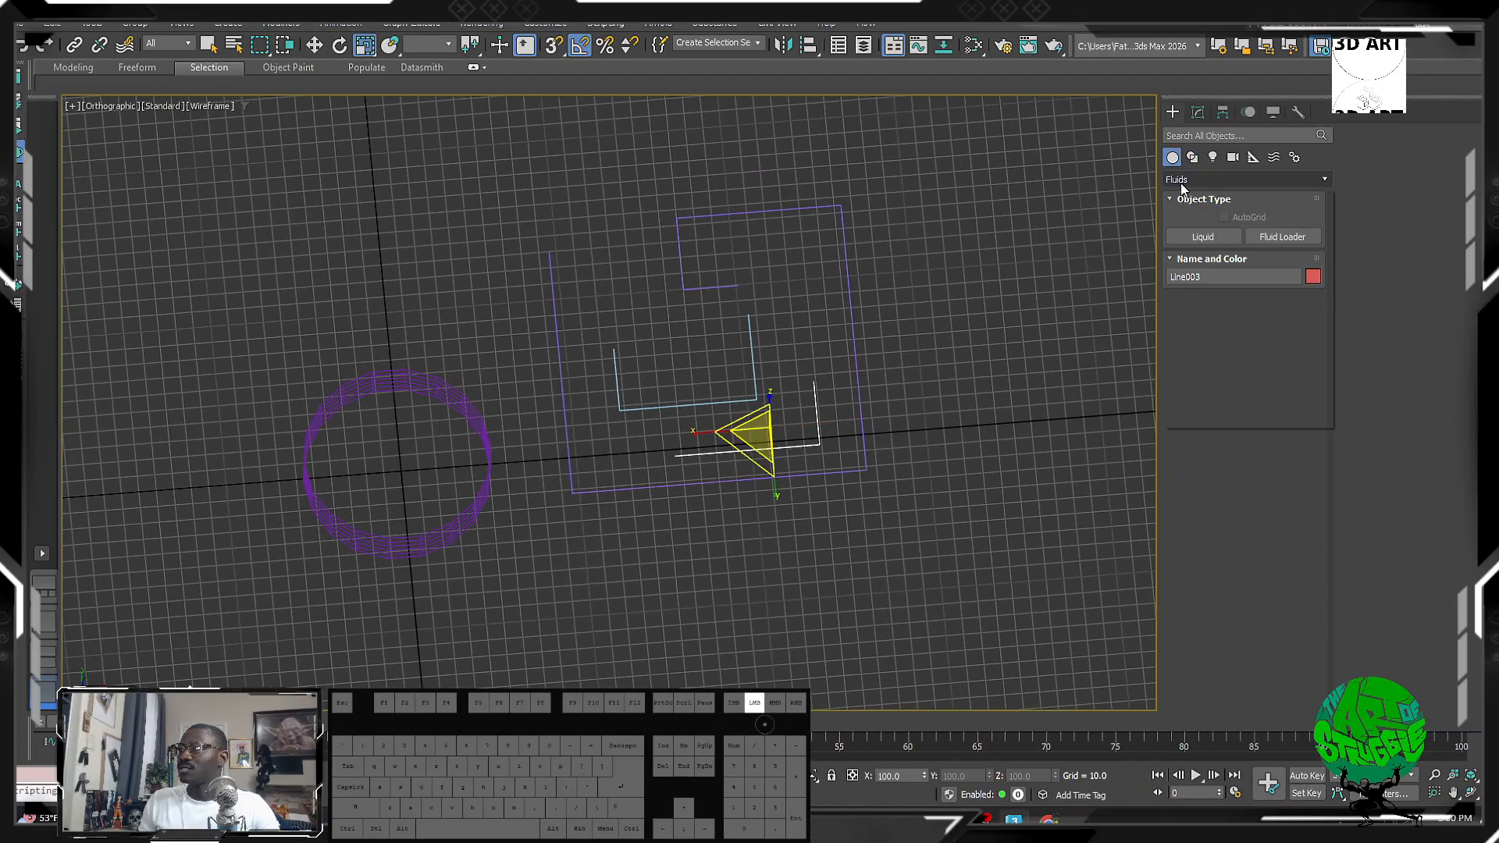
Step: Build Wall001 from the outer line using AEC Extended Wall with Pick Spline
{"action": "left_click", "coordinate": [1247, 179]}
{"action": "left_click", "coordinate": [1203, 297]}
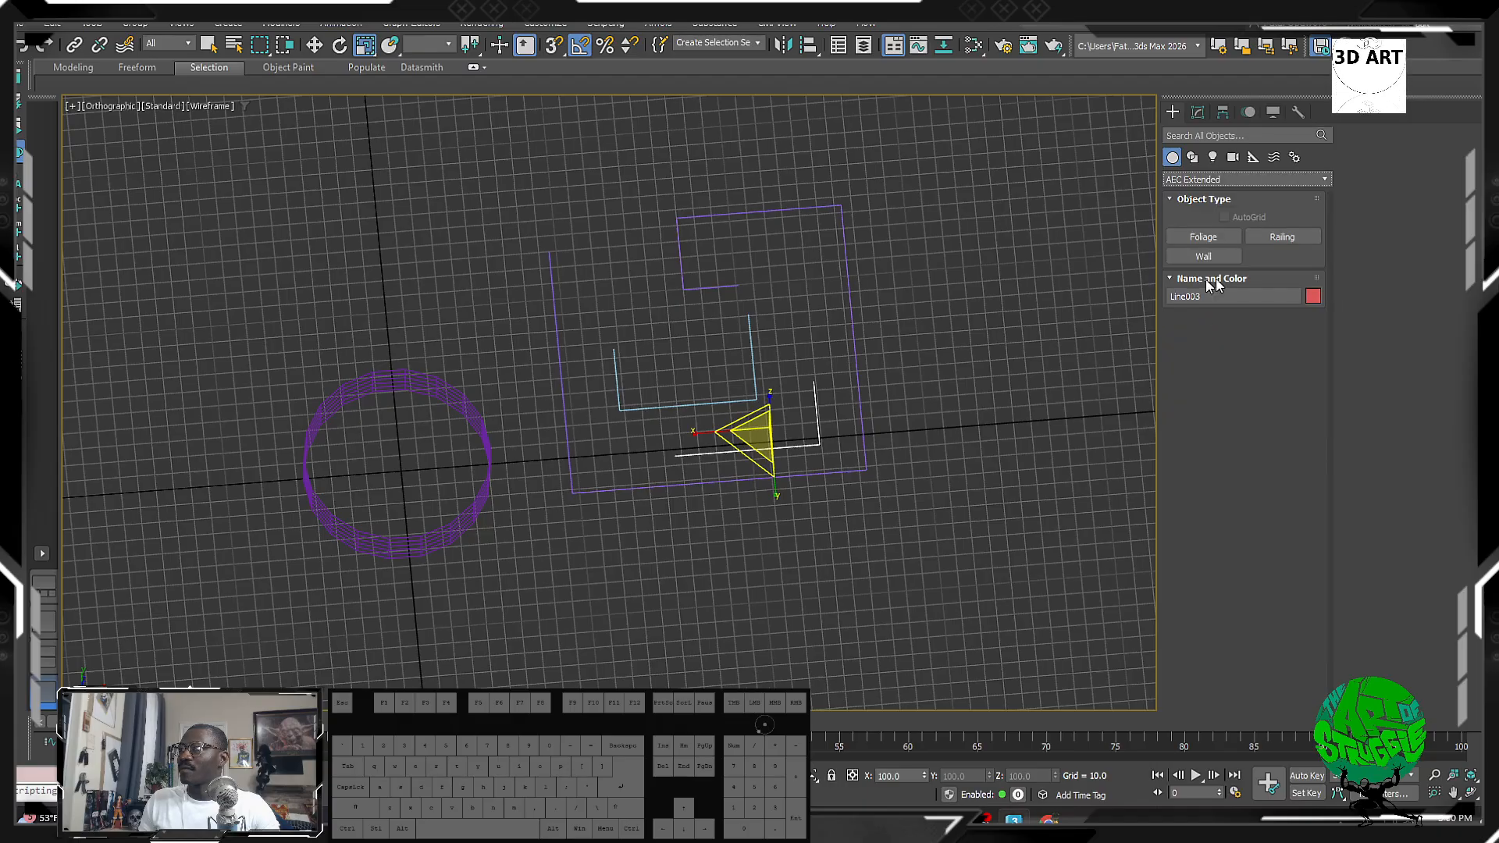
{"action": "left_click", "coordinate": [1211, 253]}
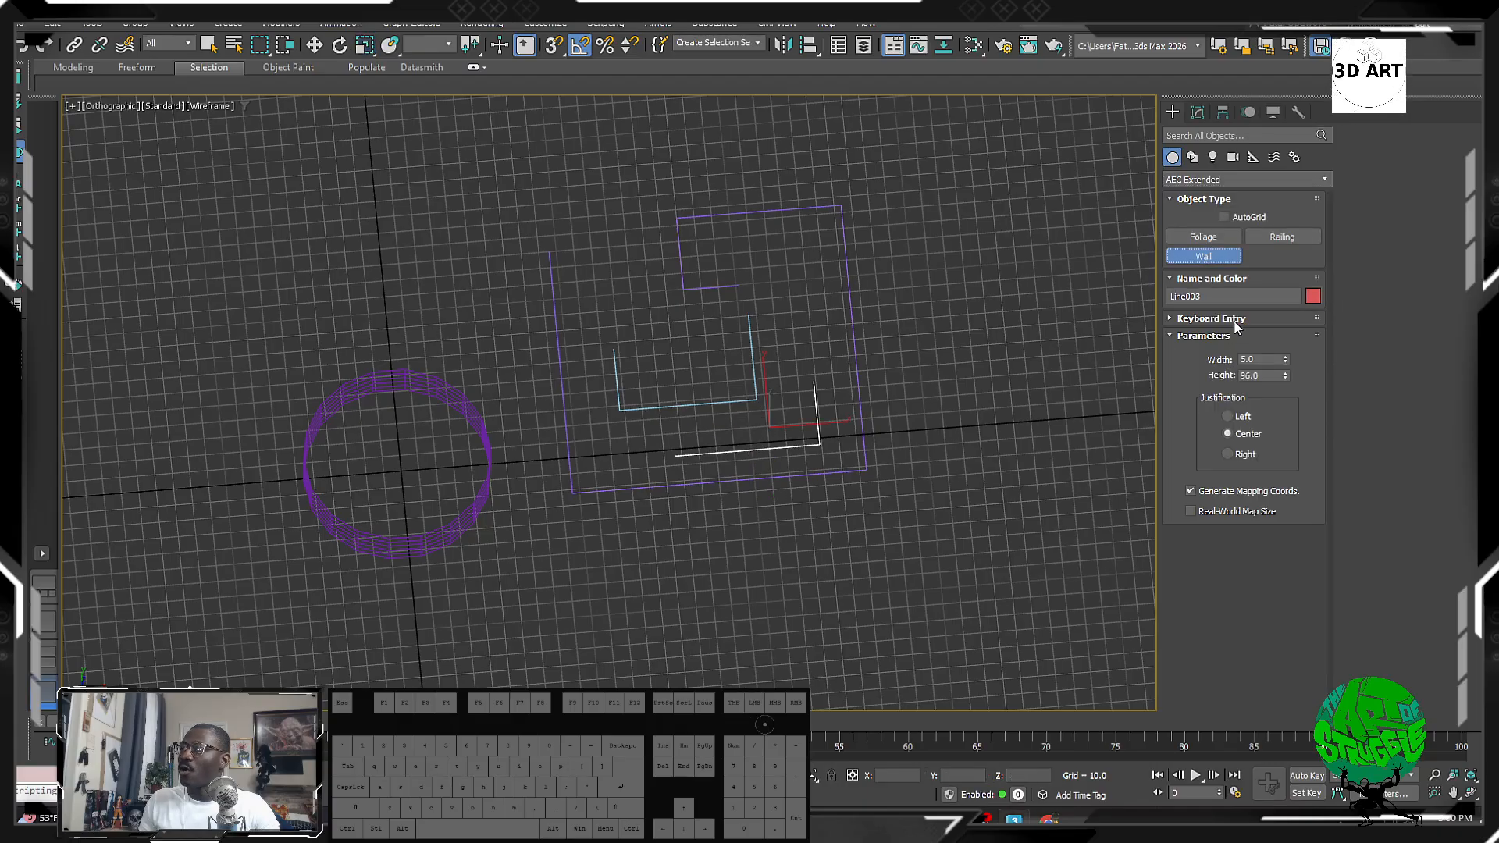
{"action": "left_click", "coordinate": [1235, 324]}
{"action": "left_click", "coordinate": [1239, 434]}
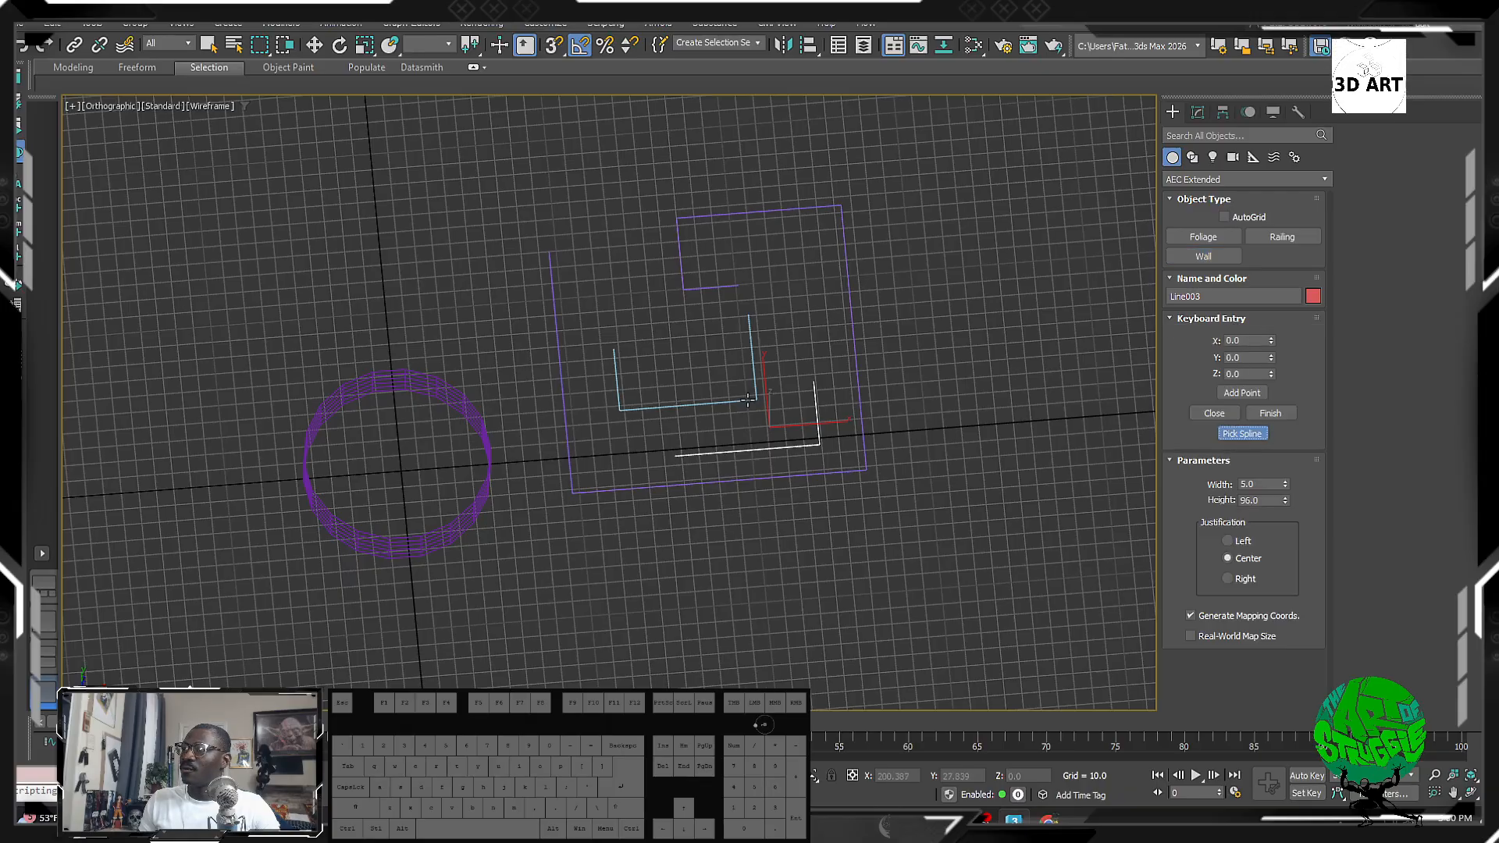
{"action": "left_click", "coordinate": [854, 307]}
{"action": "middle_click_drag", "start_coordinate": [817, 391], "coordinate": [905, 359], "text": "alt"}
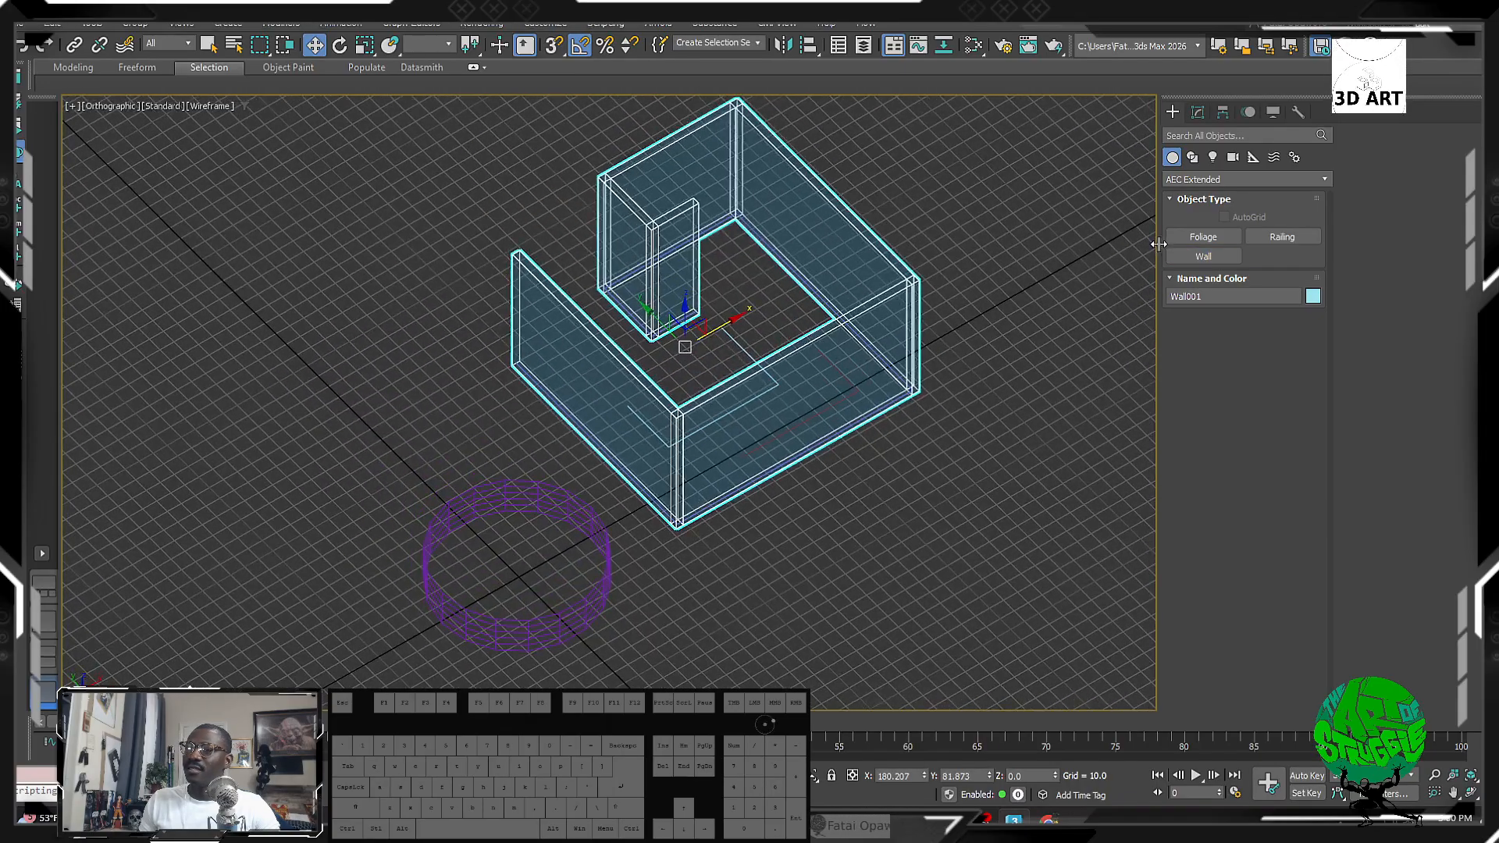
Step: Build a second wall, Wall002, from the inner U-shaped line
{"action": "left_click", "coordinate": [1196, 257]}
{"action": "middle_click_drag", "start_coordinate": [676, 261], "coordinate": [670, 324], "text": "alt"}
{"action": "left_click", "coordinate": [752, 318]}
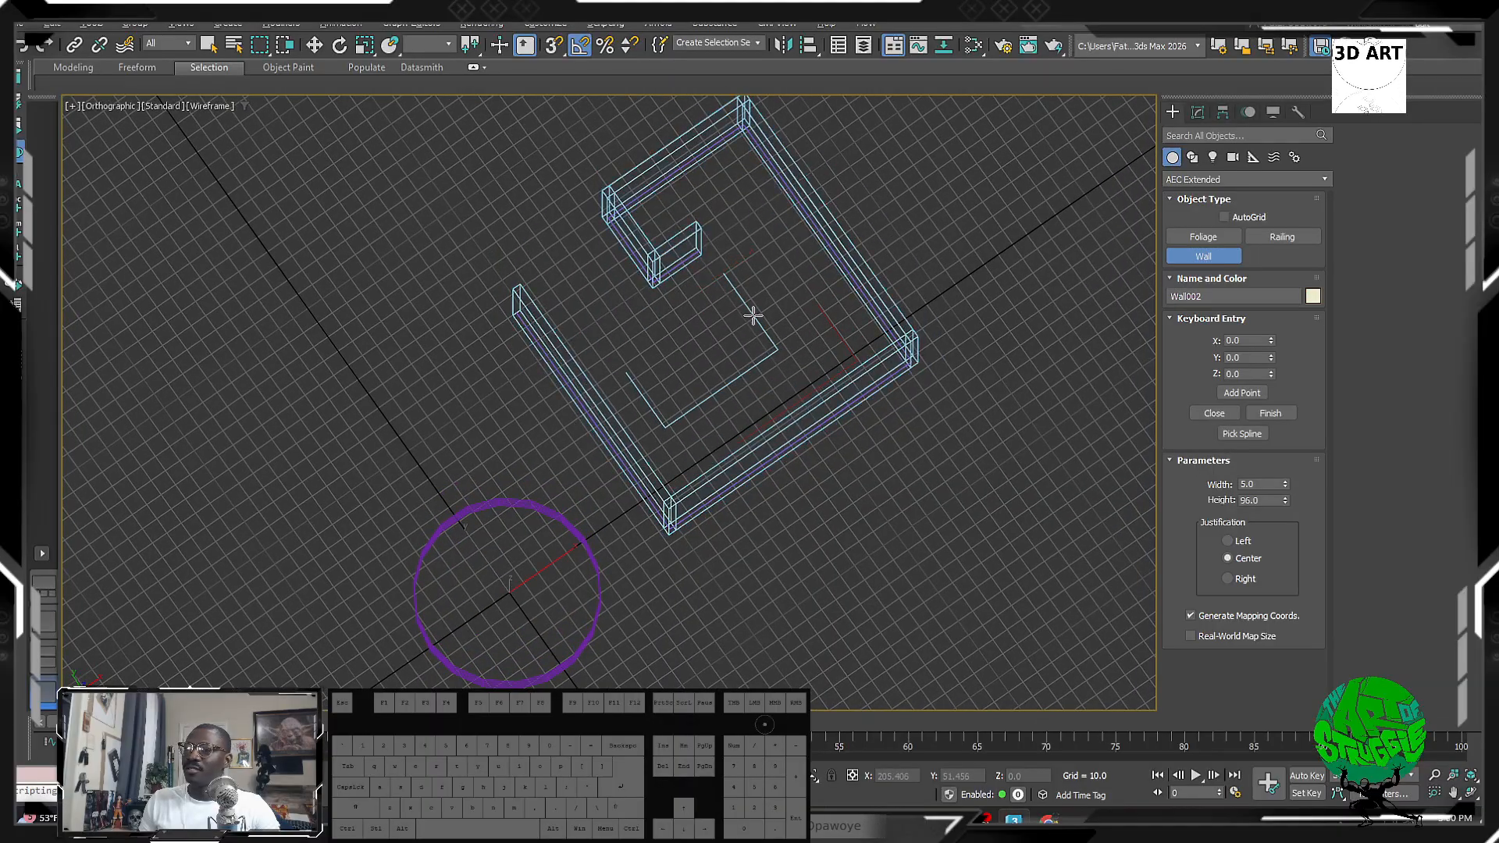
{"action": "right_click", "coordinate": [787, 336]}
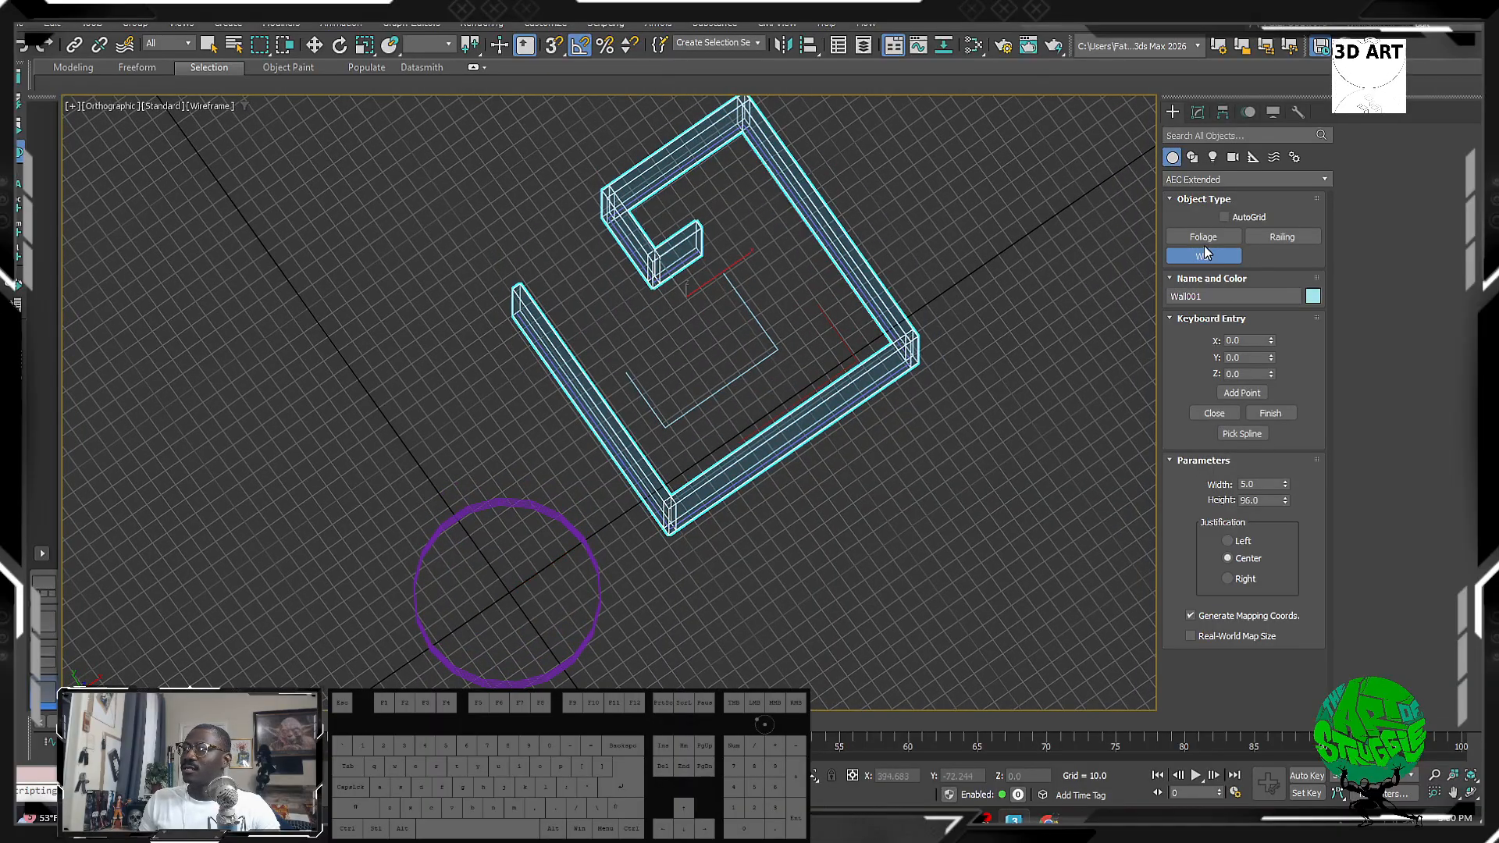
{"action": "left_click", "coordinate": [1236, 439]}
{"action": "left_click", "coordinate": [773, 344]}
{"action": "middle_click_drag", "start_coordinate": [772, 344], "coordinate": [1010, 332], "text": "alt"}
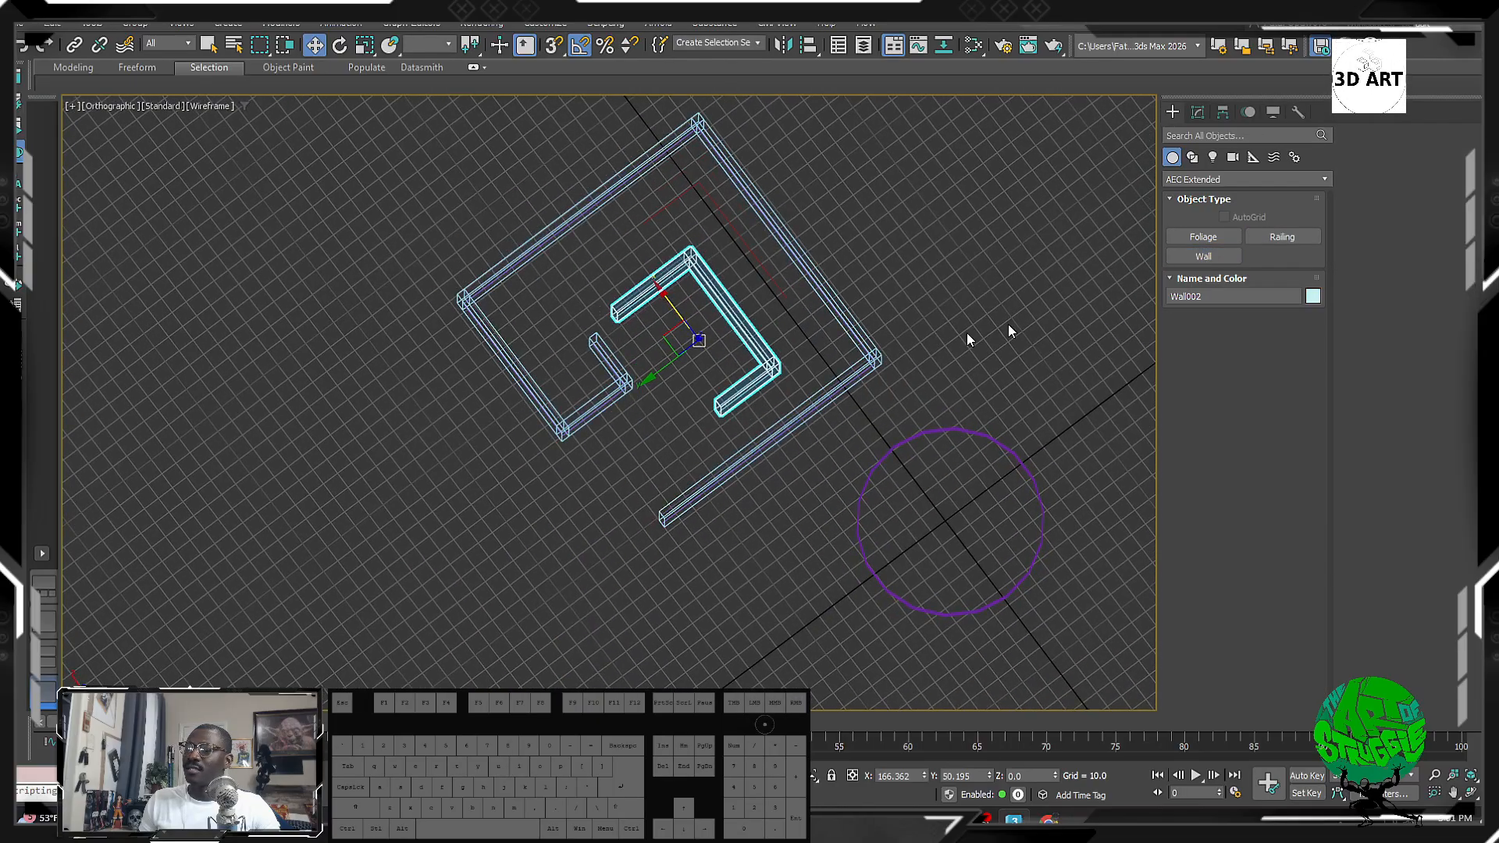
Step: Build Wall003 from the red spline and show the walls shaded with edges
{"action": "left_click", "coordinate": [1282, 236]}
{"action": "left_click", "coordinate": [1224, 260]}
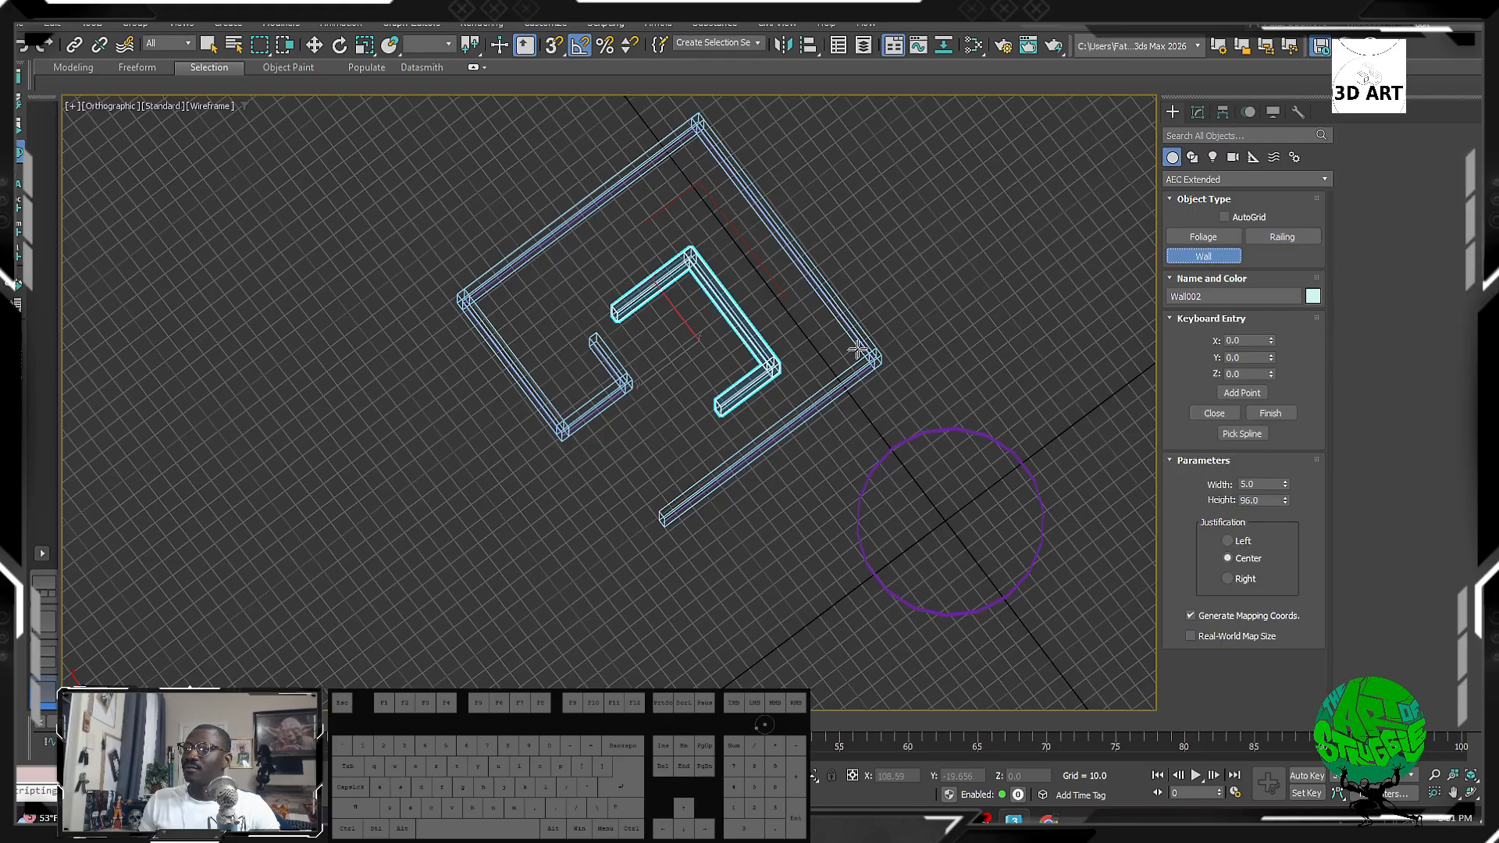
{"action": "middle_click_drag", "start_coordinate": [644, 346], "coordinate": [720, 260], "text": "alt"}
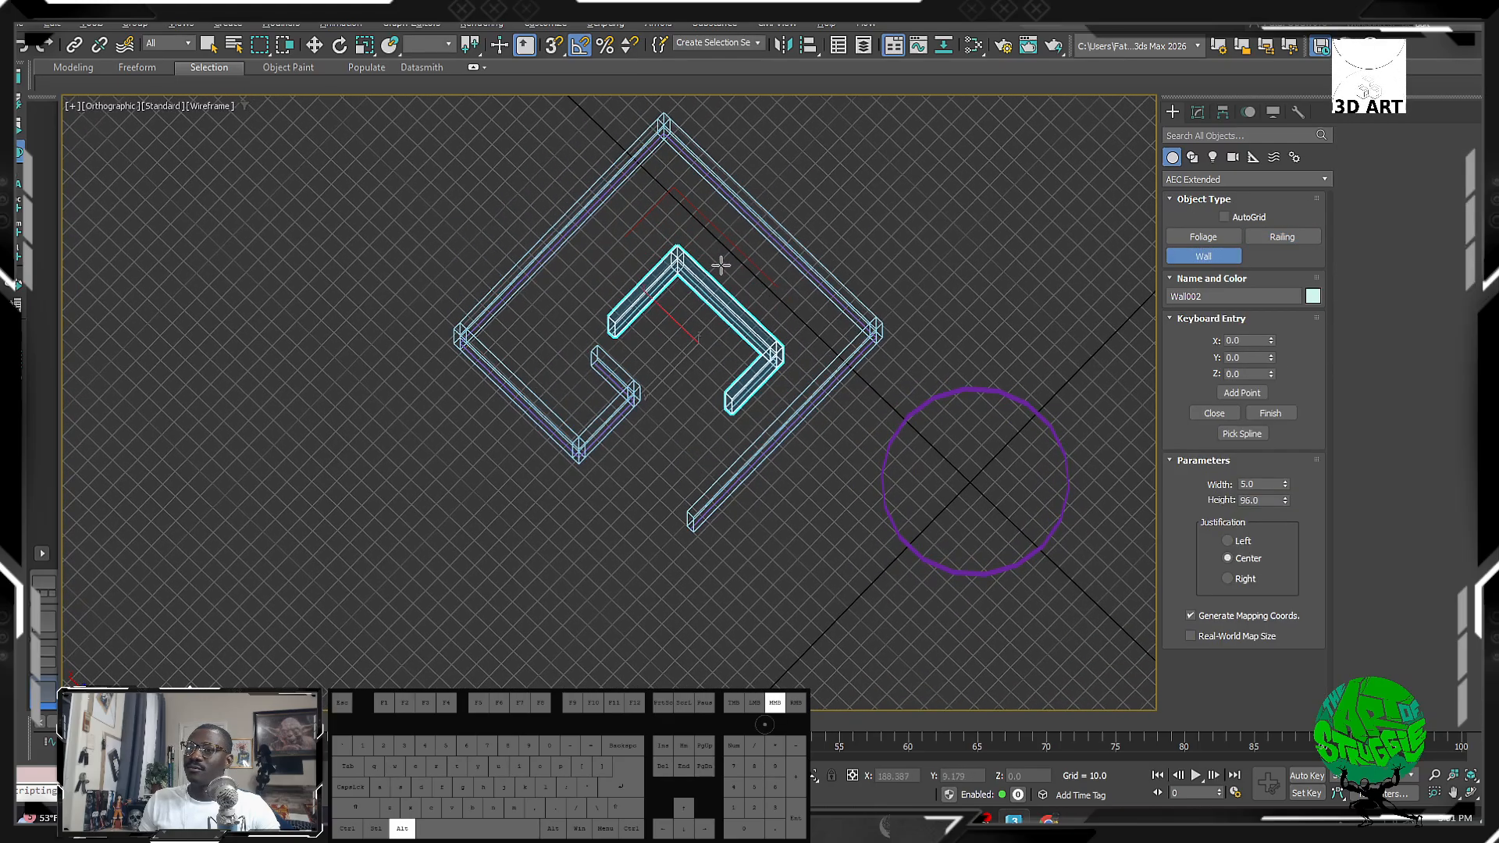
{"action": "scroll", "coordinate": [727, 238], "scroll_direction": "up", "scroll_amount": 5}
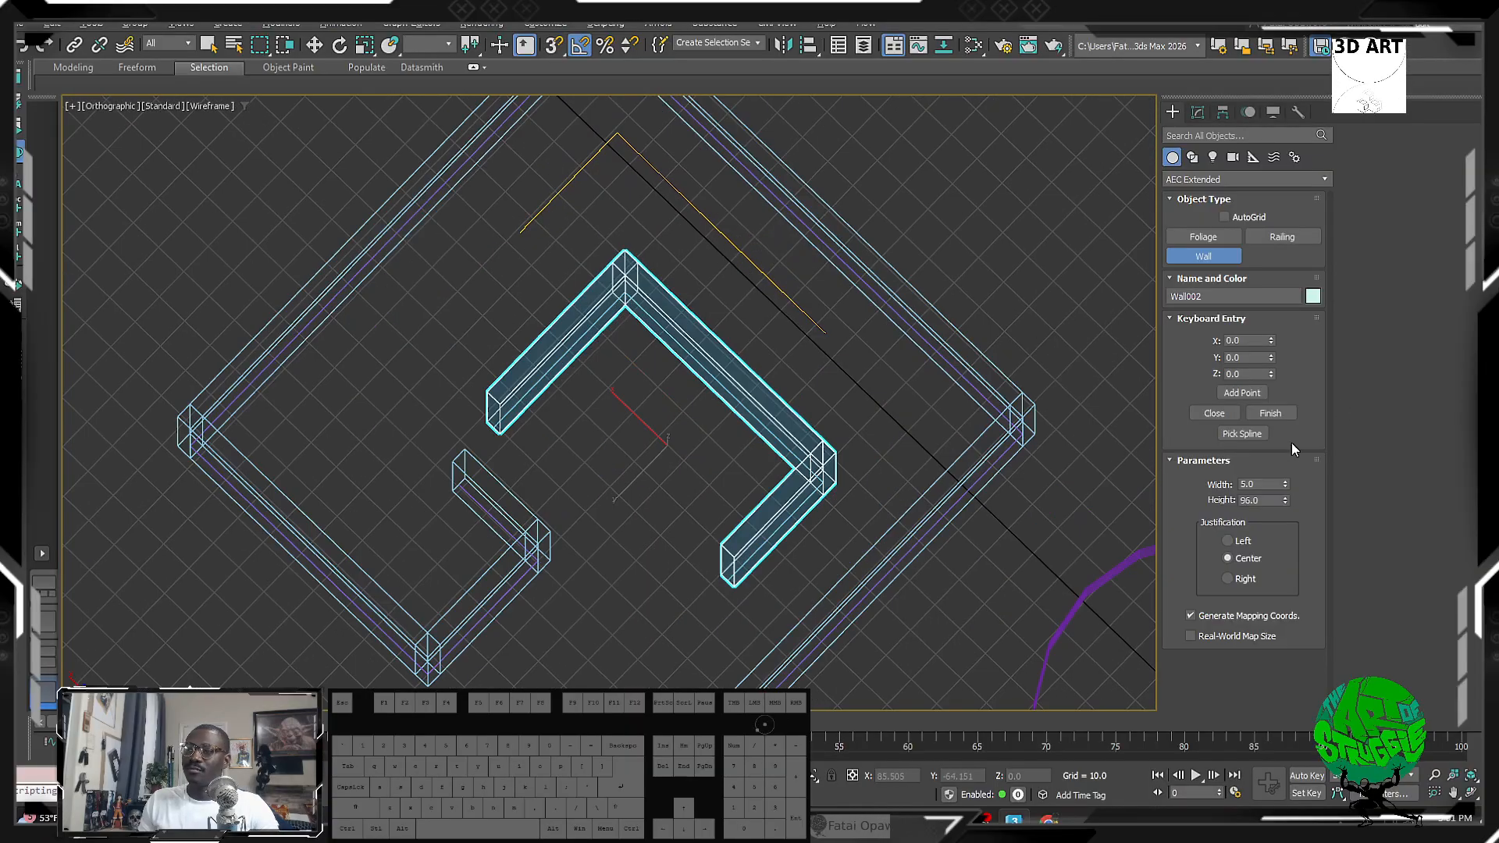
{"action": "left_click", "coordinate": [1250, 434]}
{"action": "left_click", "coordinate": [747, 256]}
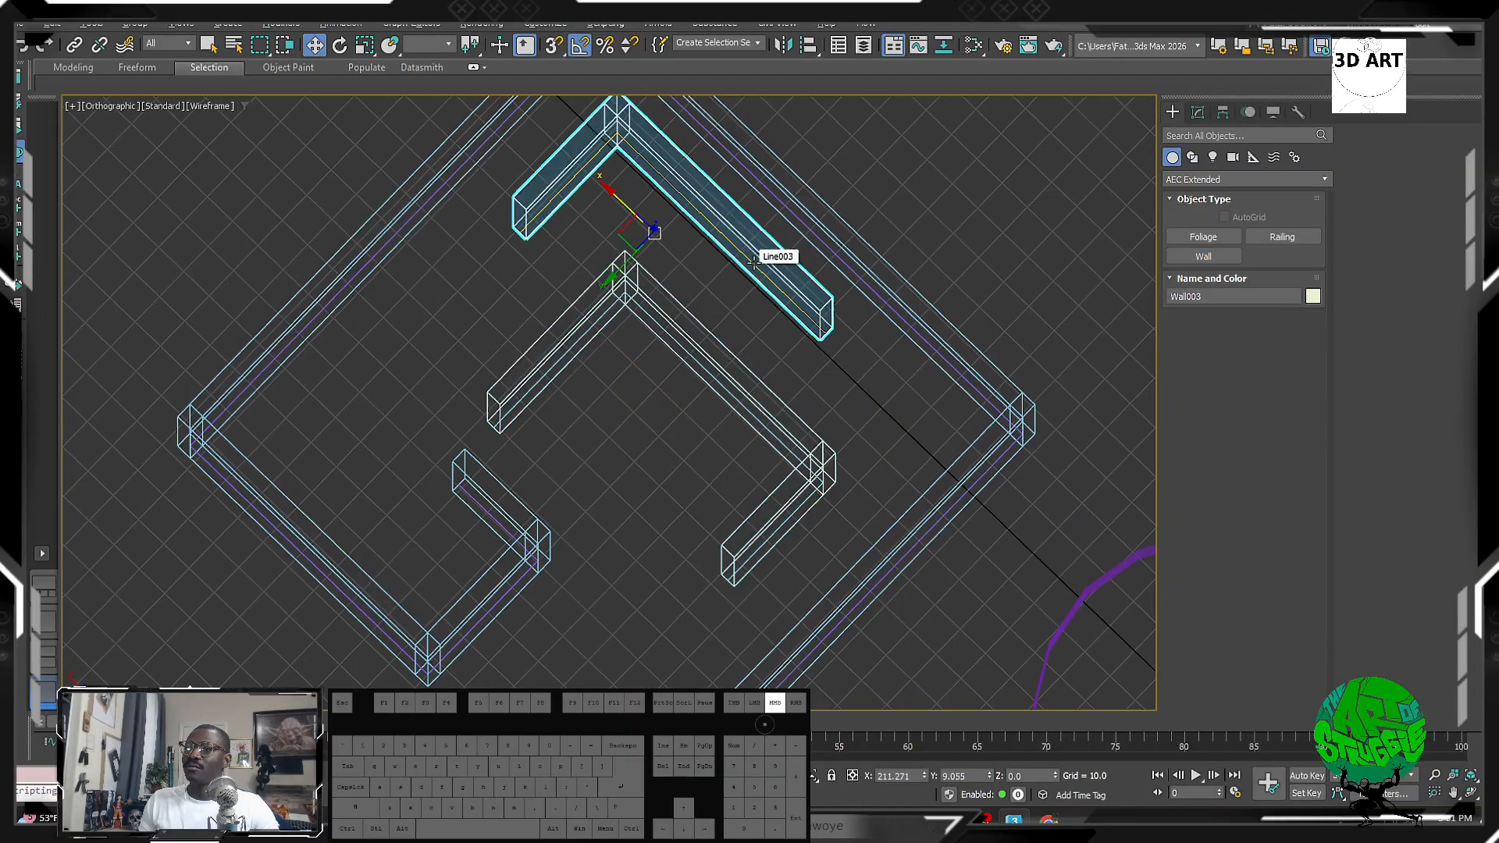
{"action": "mouse_move", "coordinate": [751, 251]}
{"action": "middle_mouse_down", "text": "alt"}
{"action": "mouse_move", "coordinate": [758, 179]}
{"action": "mouse_move", "coordinate": [696, 179]}
{"action": "middle_mouse_up", "text": "alt"}
{"action": "key", "text": "F3"}
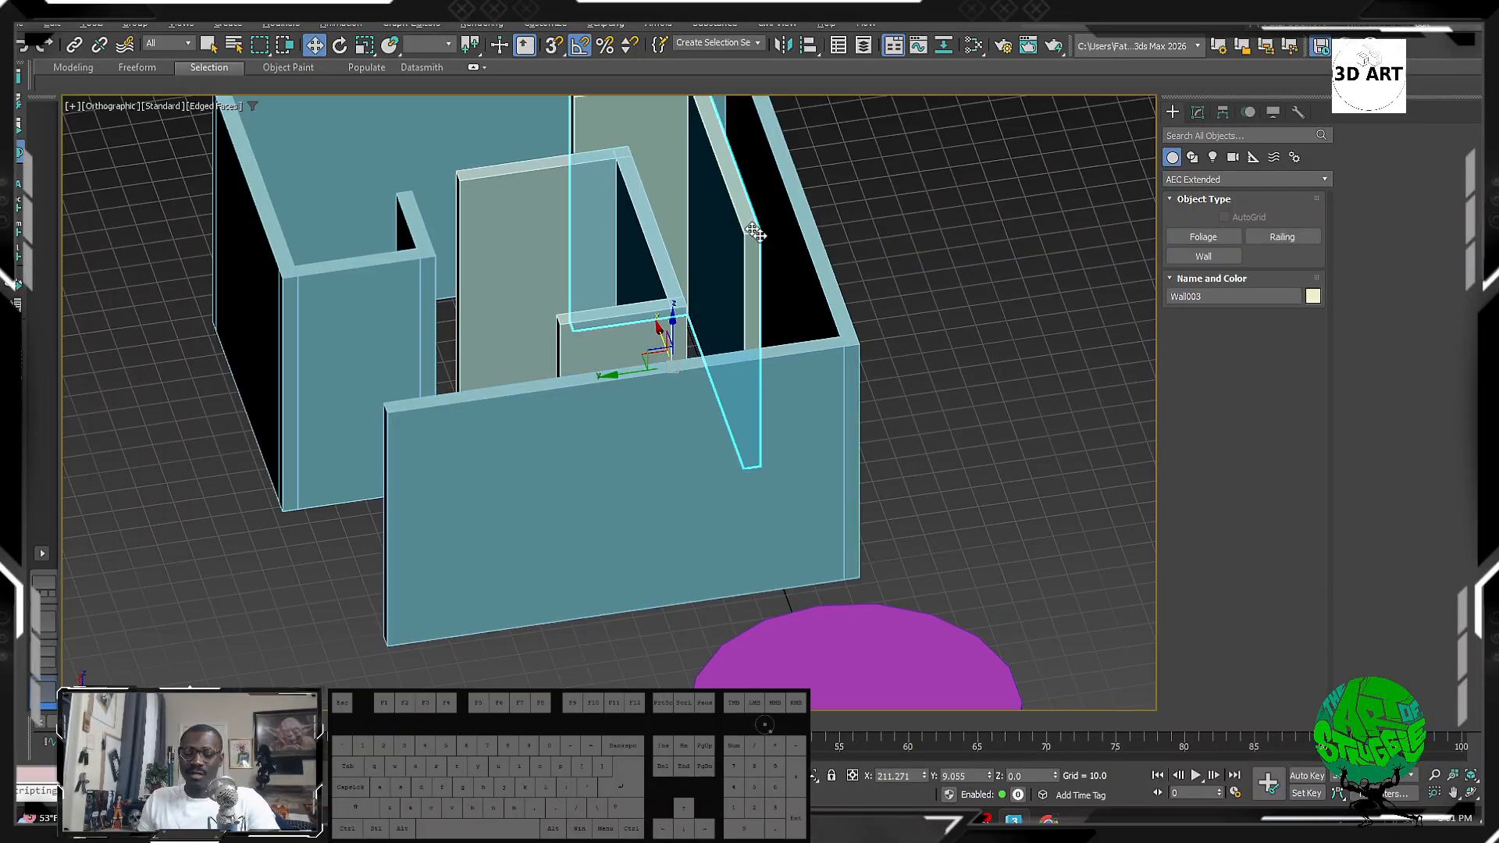
Step: Switch the Create category to Windows and choose Fixed
{"action": "mouse_move", "coordinate": [758, 233]}
{"action": "middle_mouse_down", "text": "alt"}
{"action": "mouse_move", "coordinate": [723, 248]}
{"action": "mouse_move", "coordinate": [745, 194]}
{"action": "middle_mouse_up", "text": "alt"}
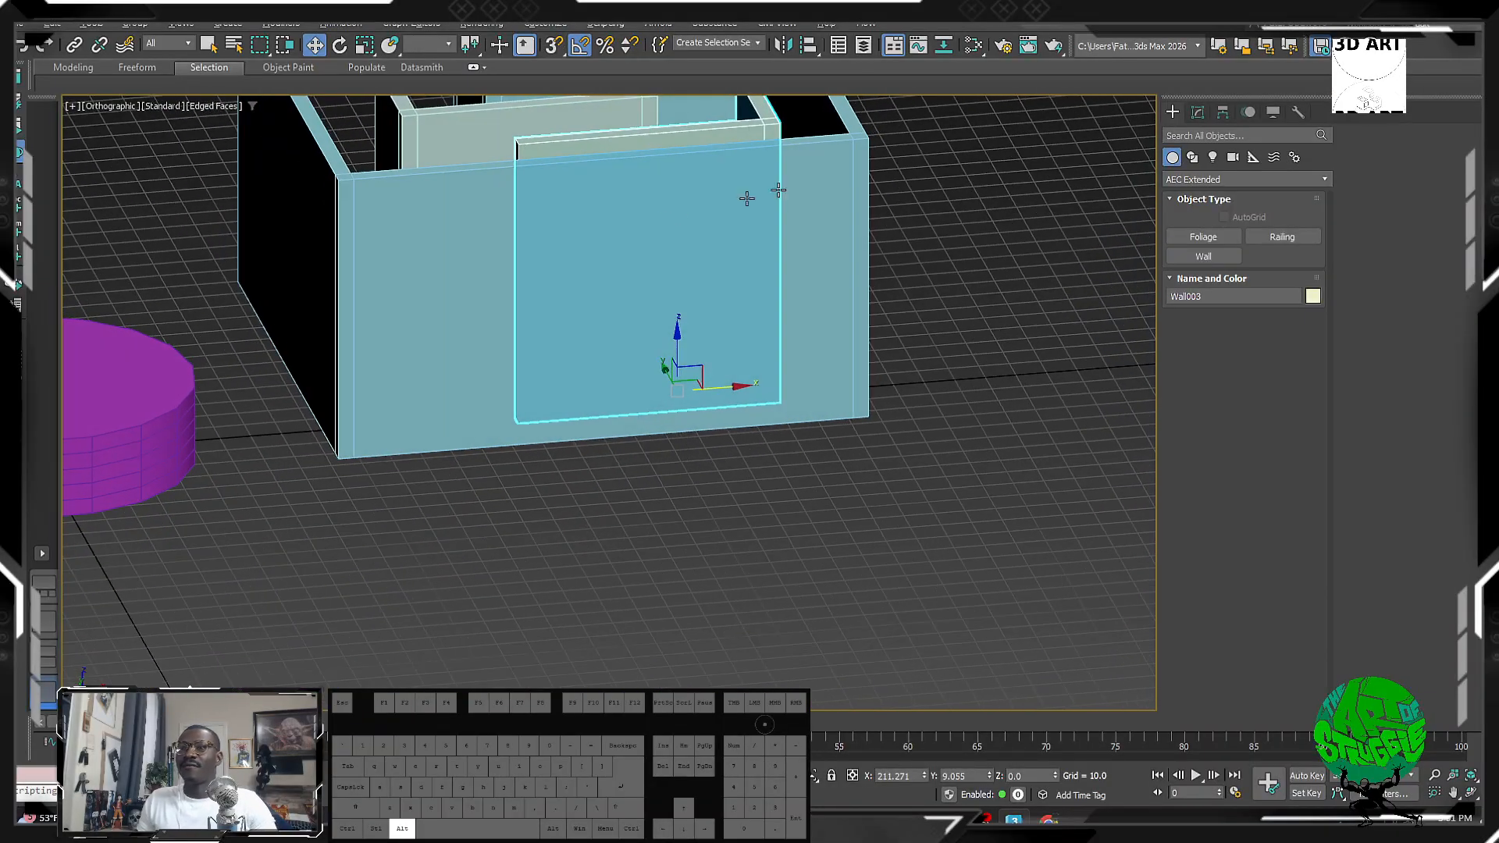
{"action": "left_click", "coordinate": [1232, 179]}
{"action": "left_click", "coordinate": [1217, 308]}
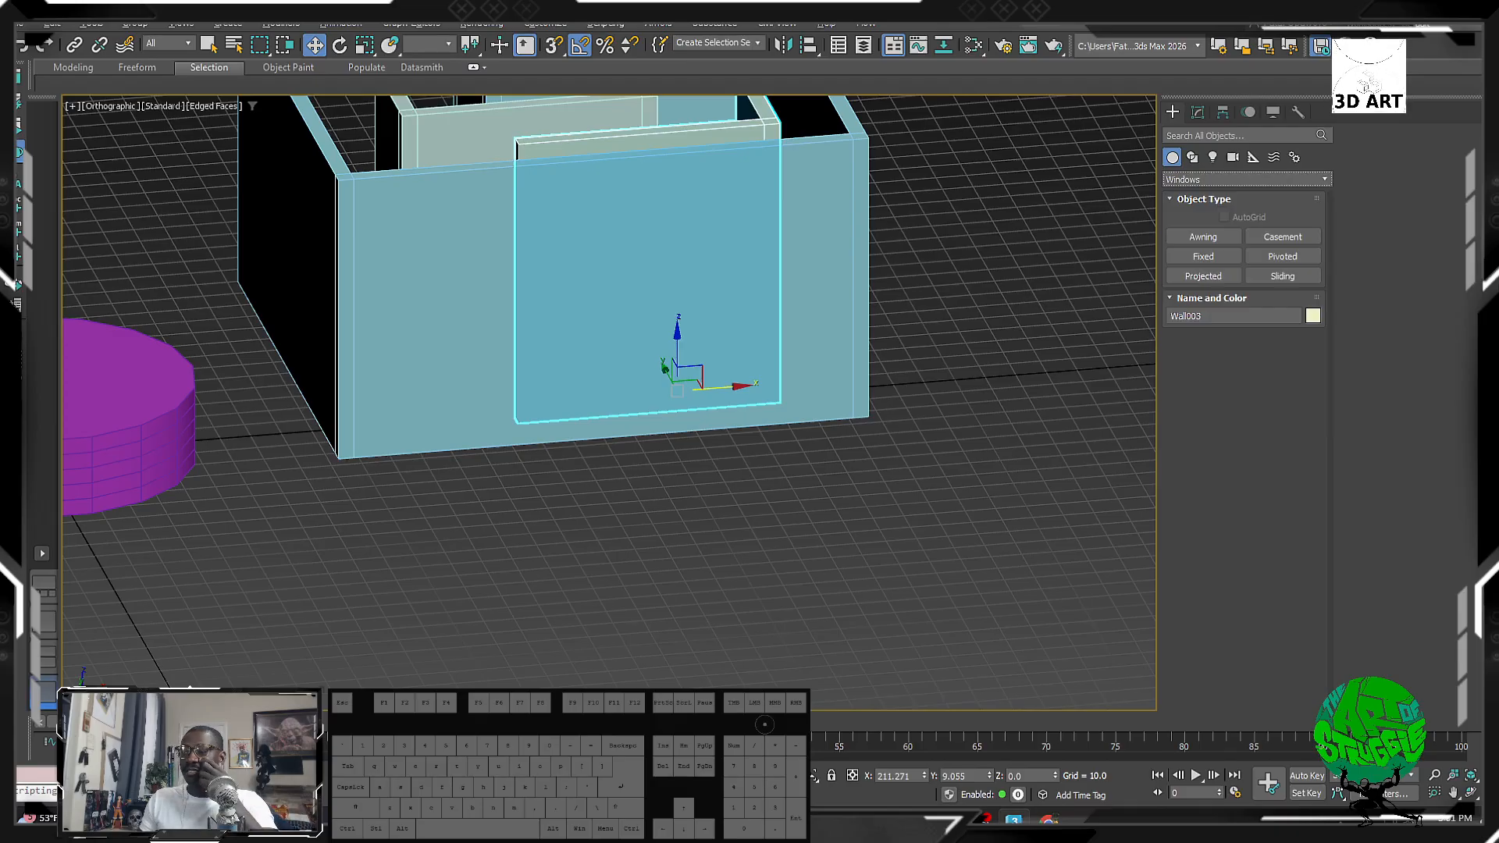
{"action": "left_click", "coordinate": [1206, 256]}
Step: Face the wall in a Perspective view without edge outlines and open Grid and Snap Settings
{"action": "mouse_move", "coordinate": [630, 271]}
{"action": "middle_mouse_down", "text": "alt"}
{"action": "mouse_move", "coordinate": [607, 338]}
{"action": "mouse_move", "coordinate": [753, 396]}
{"action": "mouse_move", "coordinate": [579, 344]}
{"action": "mouse_move", "coordinate": [558, 358]}
{"action": "middle_mouse_up", "text": "alt"}
{"action": "key", "text": "F4"}
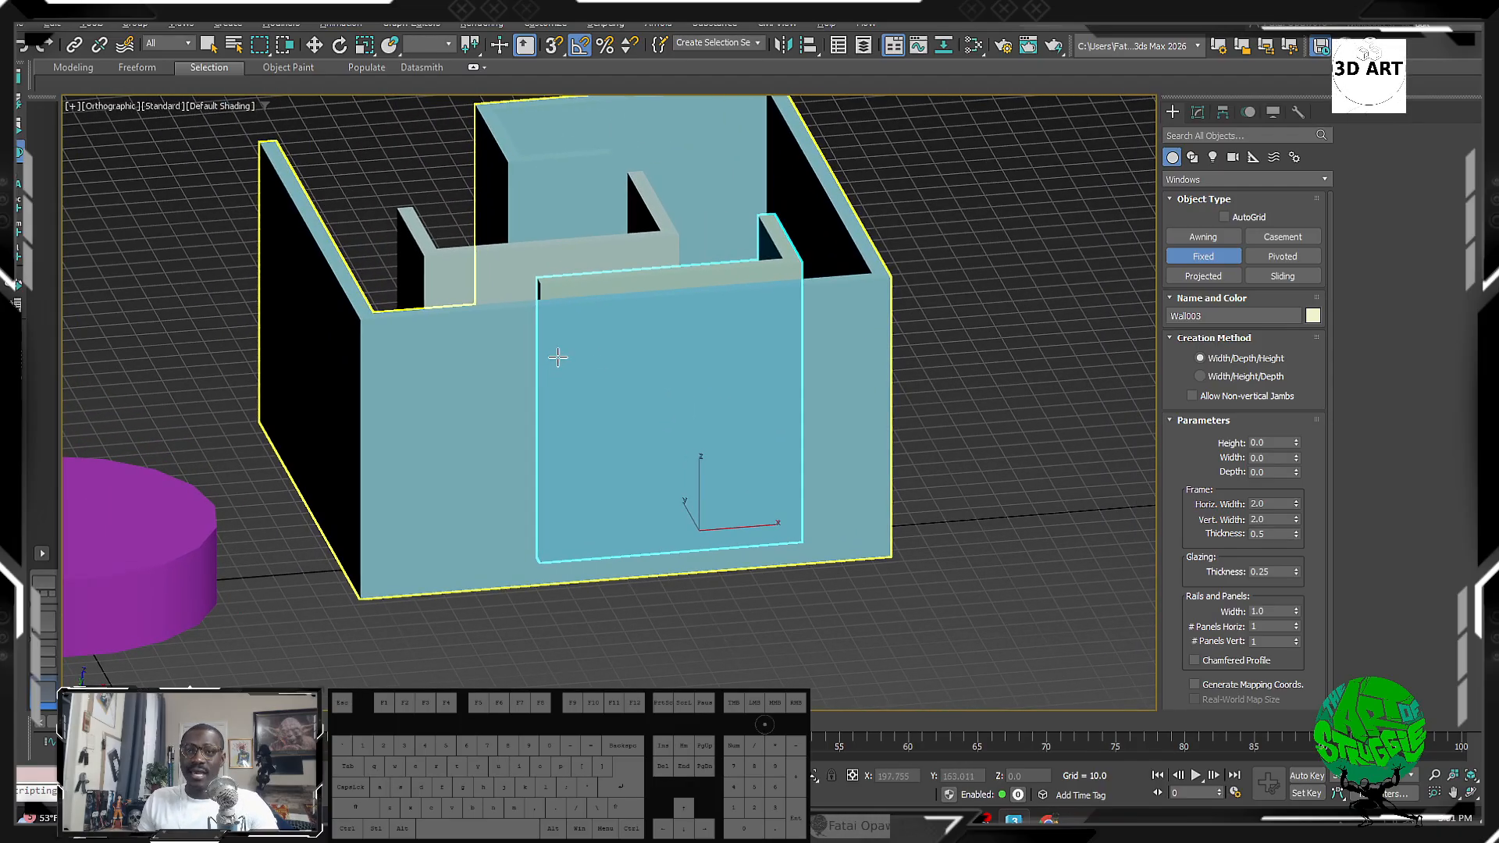
{"action": "key", "text": "p"}
{"action": "key", "text": "z"}
{"action": "middle_click_drag", "start_coordinate": [542, 265], "coordinate": [612, 278]}
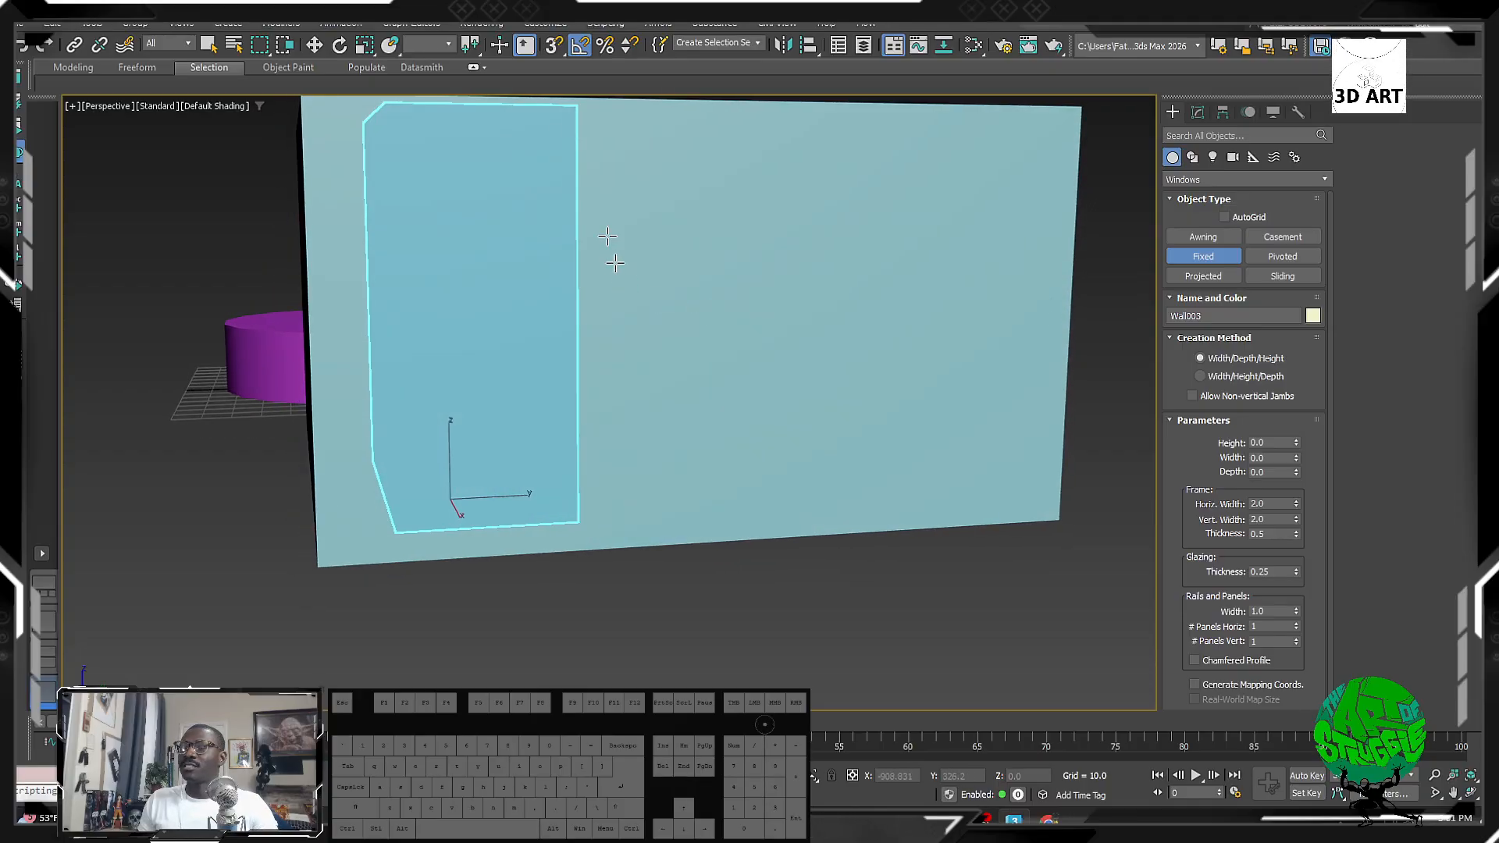
{"action": "right_click", "coordinate": [557, 50]}
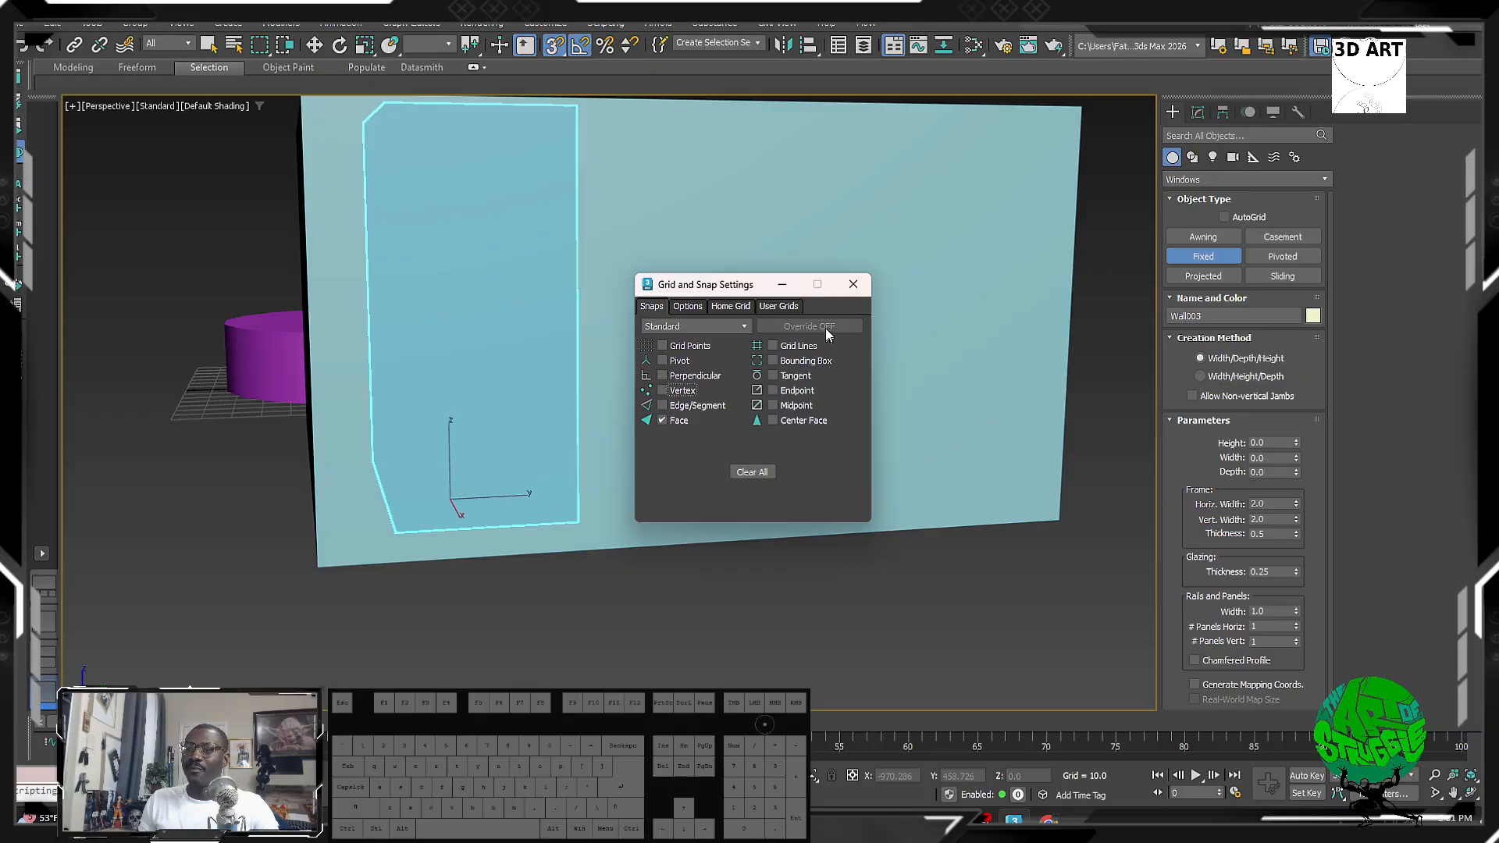
Step: Try placing a fixed window on the wall, then undo the misplaced attempt
{"action": "left_click", "coordinate": [853, 285]}
{"action": "left_click_drag", "start_coordinate": [559, 234], "coordinate": [852, 232]}
{"action": "left_click", "coordinate": [844, 245]}
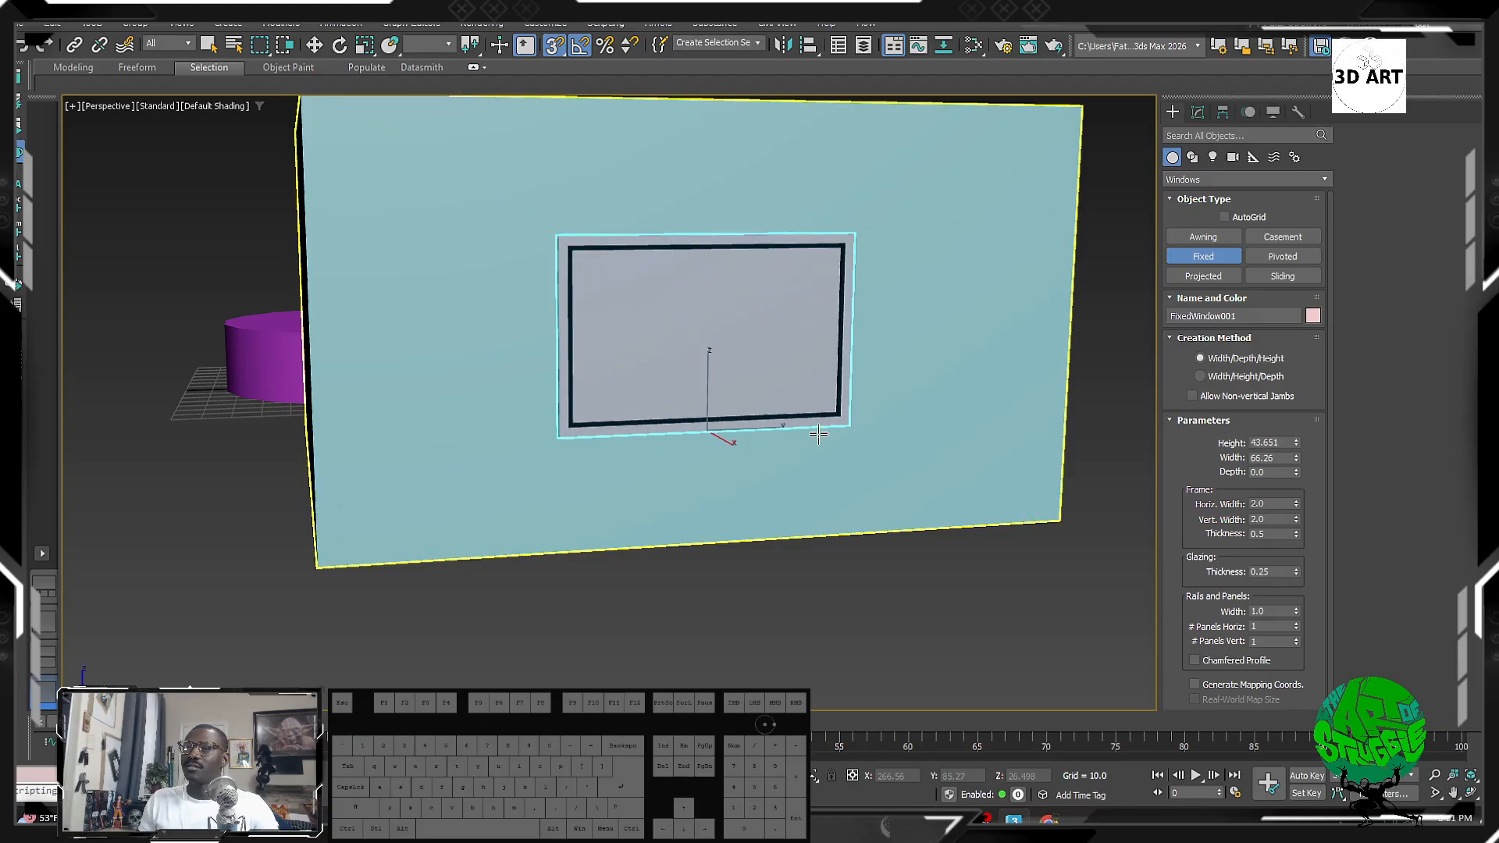
{"action": "middle_click_drag", "start_coordinate": [818, 434], "coordinate": [691, 400], "text": "alt"}
{"action": "double_click", "coordinate": [762, 434]}
{"action": "right_click", "coordinate": [742, 394]}
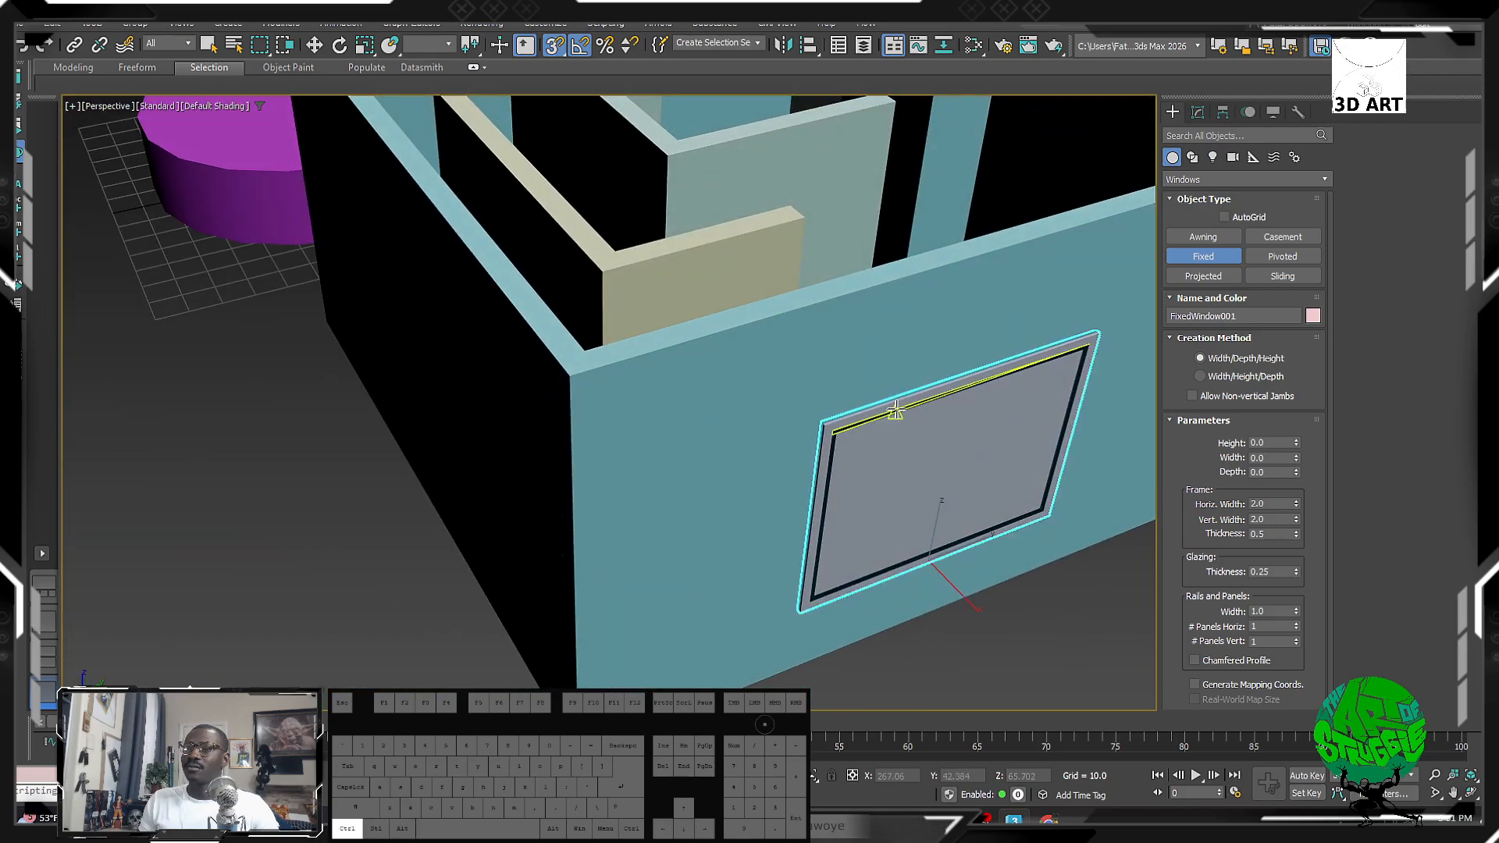
{"action": "key", "text": "ctrl+z"}
{"action": "middle_click_drag", "start_coordinate": [882, 398], "coordinate": [820, 420], "text": "alt"}
{"action": "middle_click_drag", "start_coordinate": [664, 429], "coordinate": [750, 469], "text": "alt"}
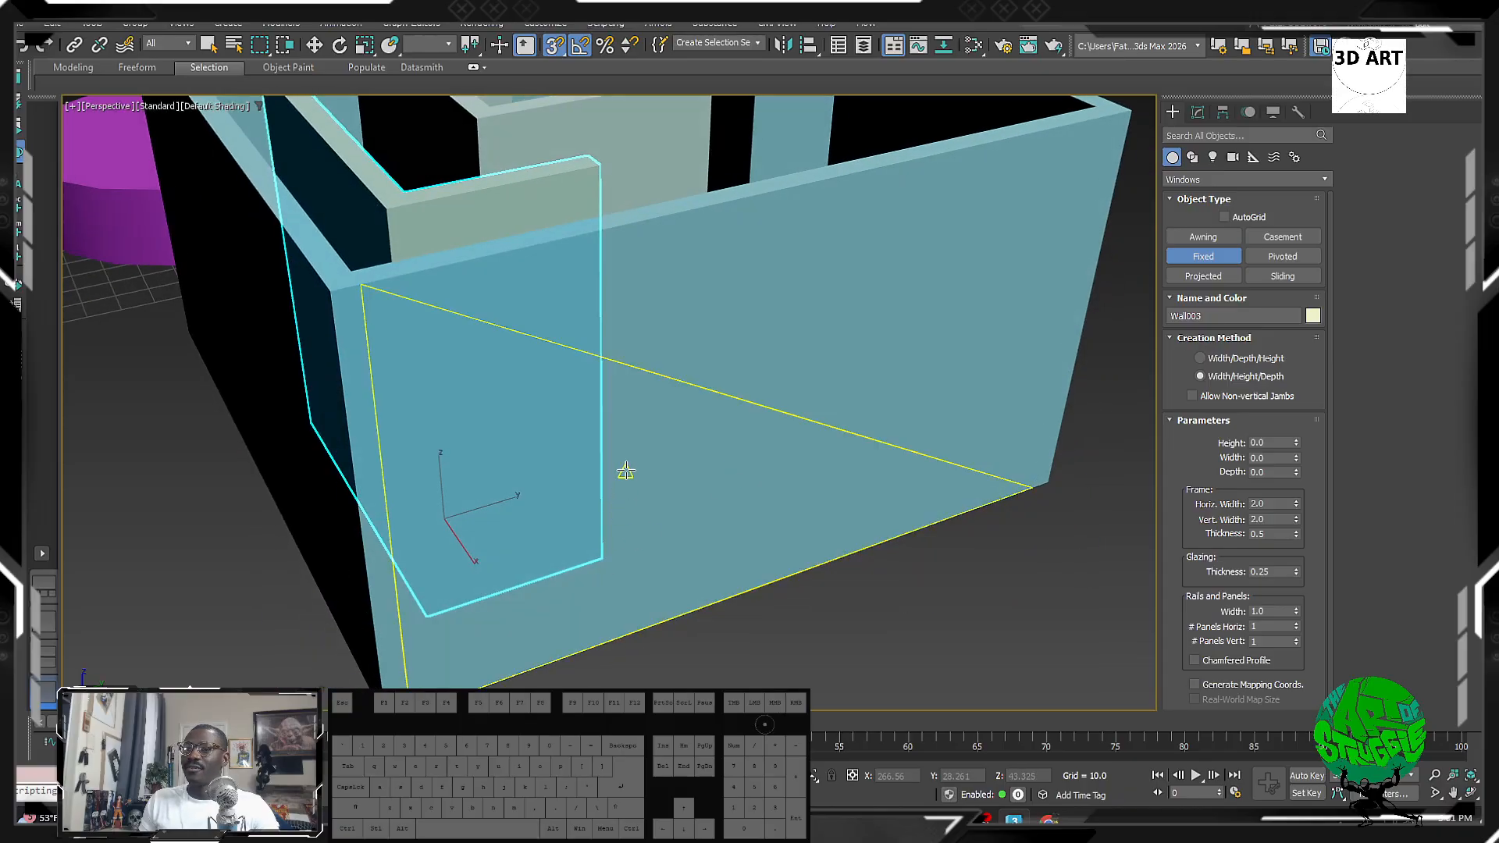
Step: Draw a fixed window on the outer wall, 74.171 wide, 39.794 high and 5.0 deep
{"action": "left_click_drag", "start_coordinate": [626, 472], "coordinate": [906, 335]}
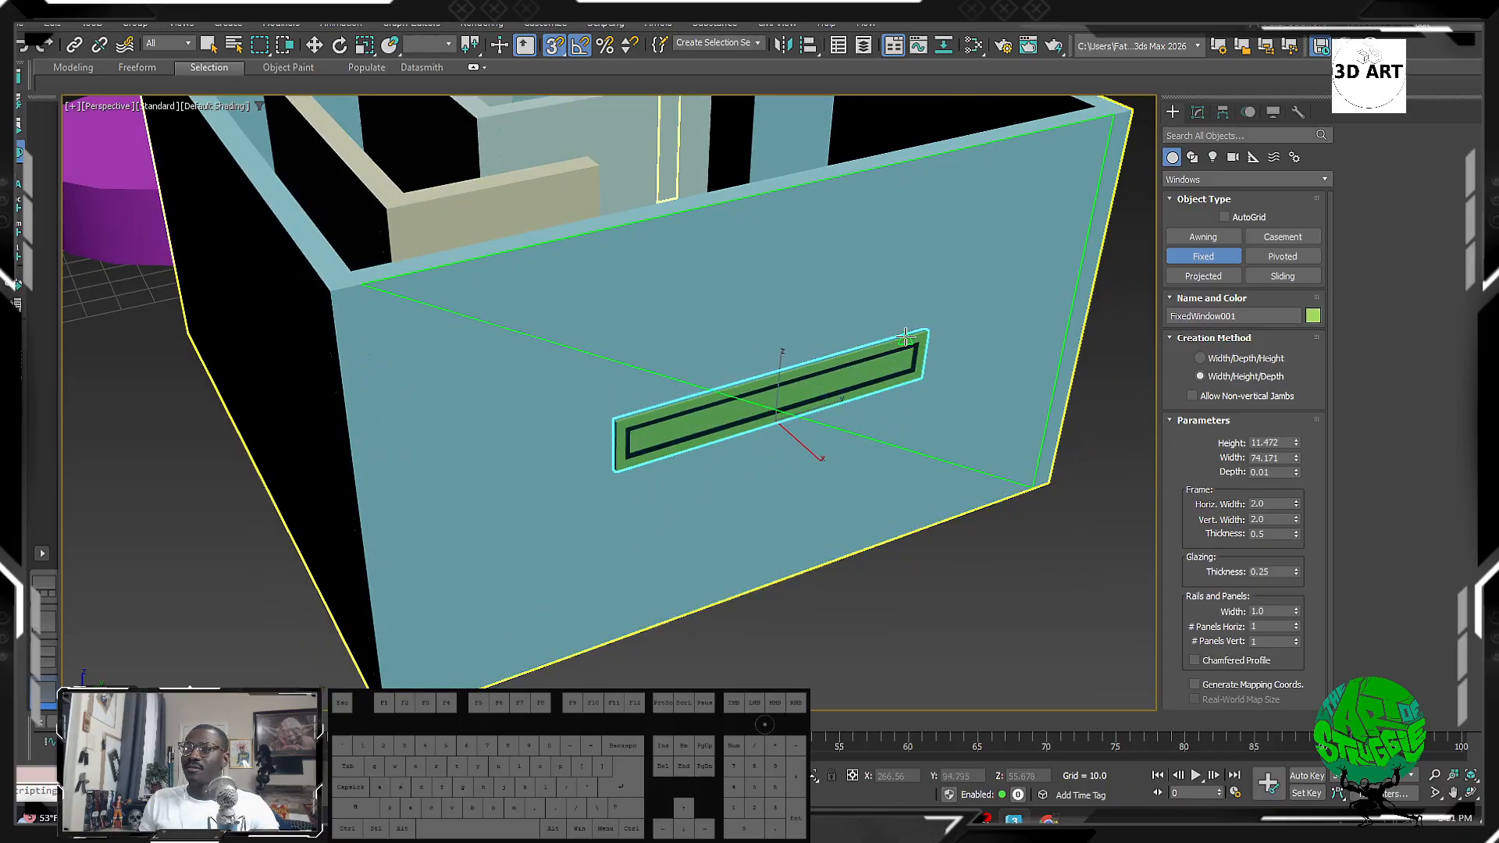
{"action": "left_click", "coordinate": [908, 226]}
{"action": "middle_click_drag", "start_coordinate": [909, 227], "coordinate": [949, 302], "text": "alt"}
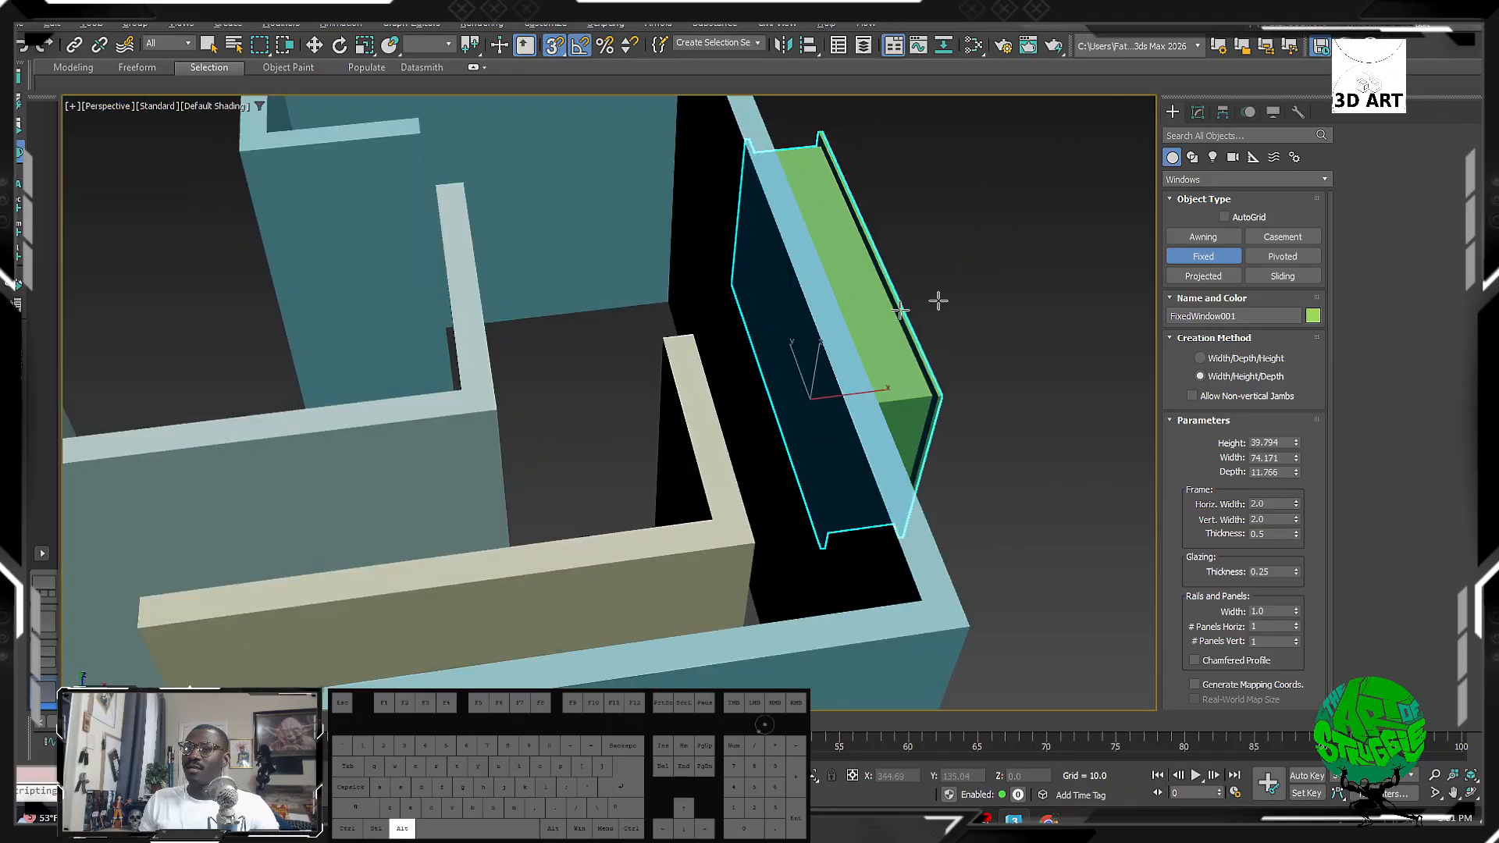
{"action": "left_click", "coordinate": [773, 332]}
{"action": "middle_click_drag", "start_coordinate": [866, 347], "coordinate": [602, 270], "text": "alt"}
{"action": "scroll", "coordinate": [691, 297], "scroll_direction": "up", "scroll_amount": 5}
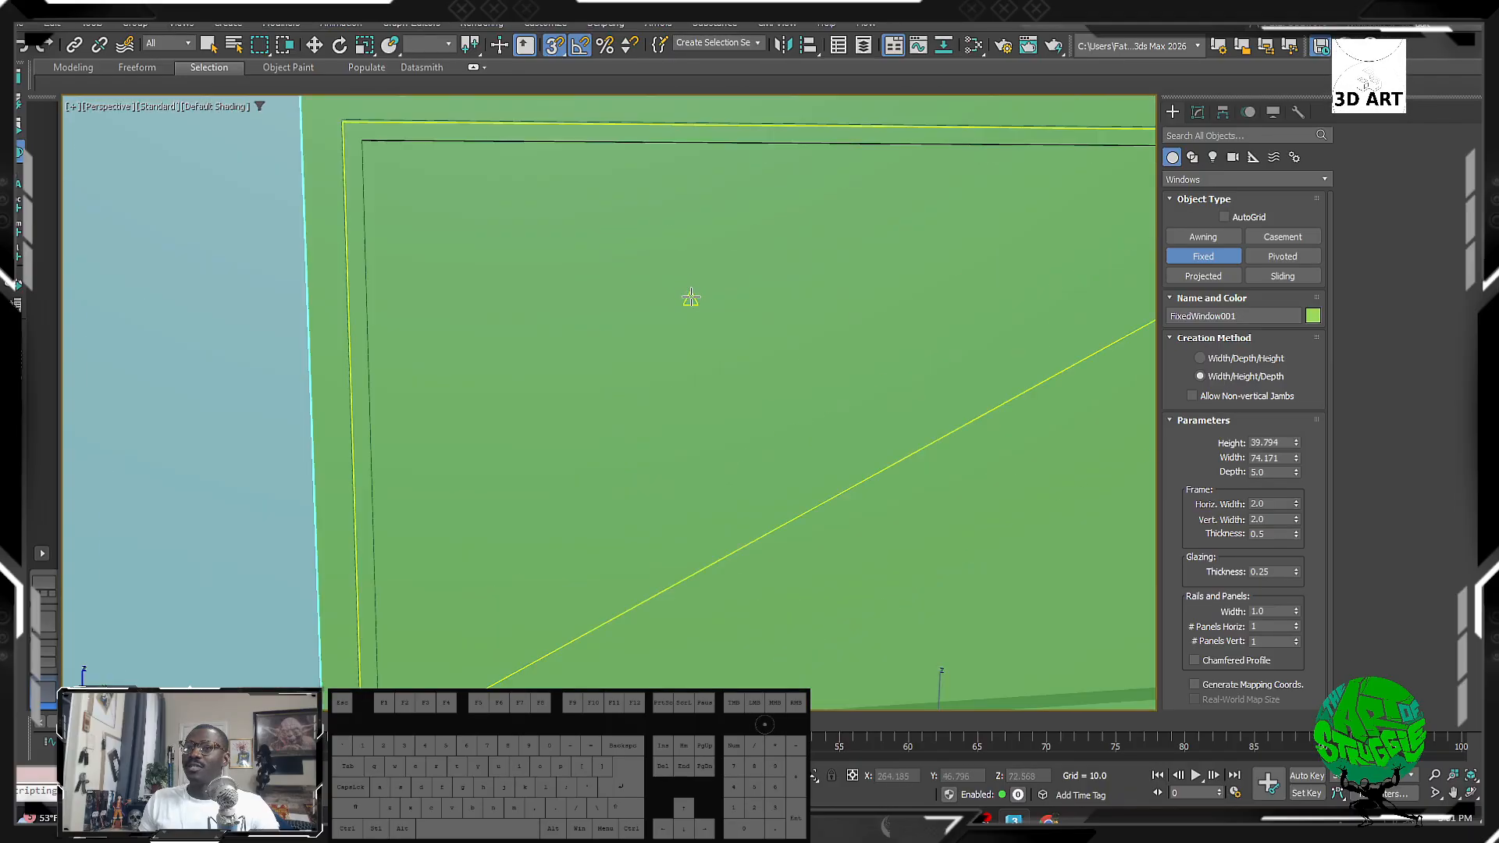
{"action": "scroll", "coordinate": [691, 297], "scroll_direction": "down", "scroll_amount": 5}
{"action": "key", "text": "F3"}
{"action": "key", "text": "F4"}
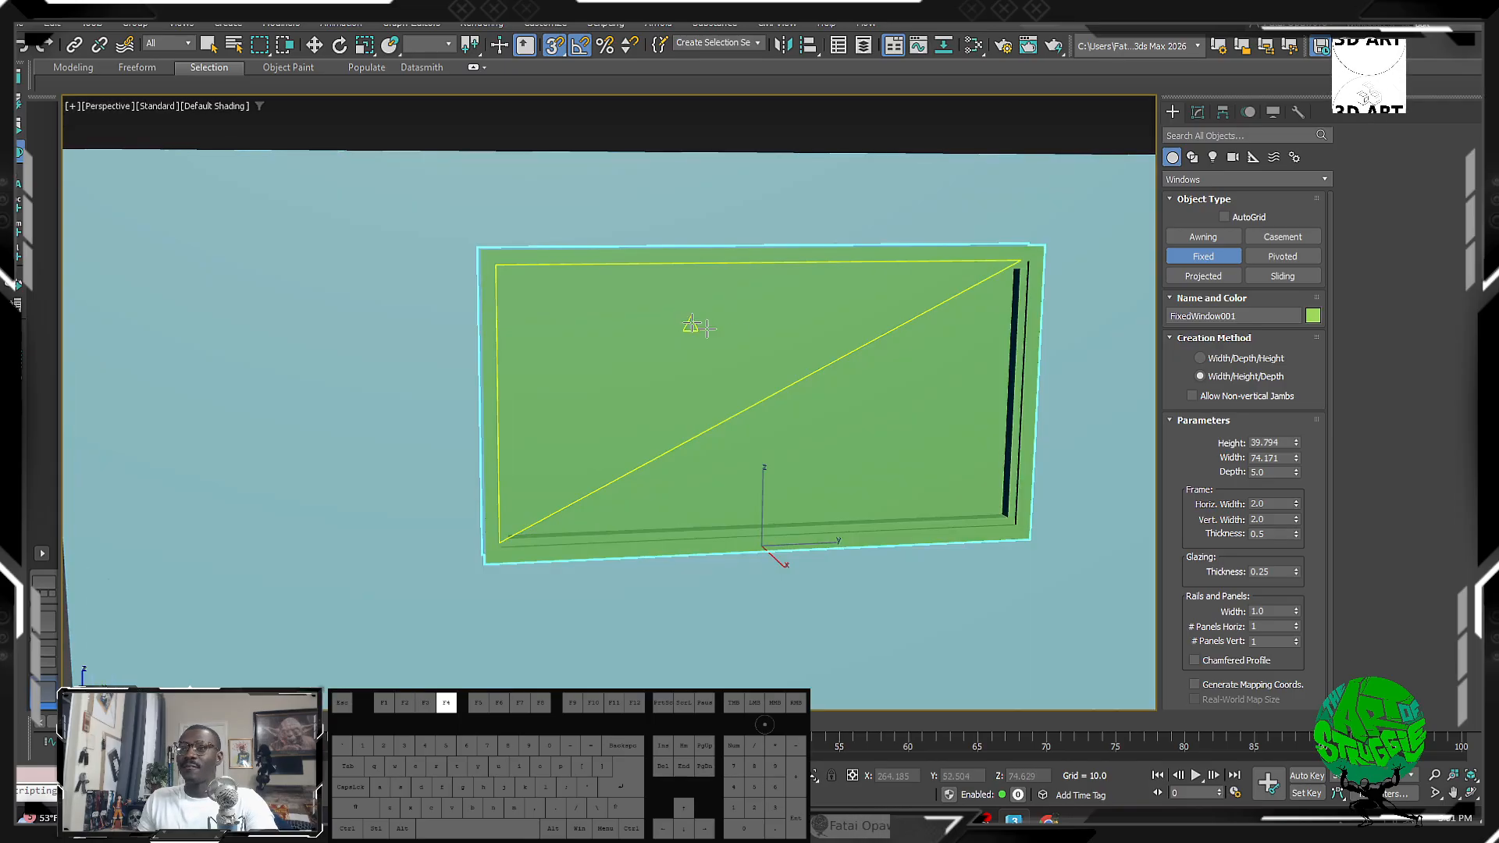
{"action": "middle_click_drag", "start_coordinate": [747, 341], "coordinate": [696, 338]}
{"action": "scroll", "coordinate": [690, 224], "scroll_direction": "down", "scroll_amount": 3}
{"action": "key", "text": "w"}
{"action": "middle_click_drag", "start_coordinate": [690, 224], "coordinate": [757, 344], "text": "alt"}
Step: Turn off angle and 3D snaps and move the window lower and along the wall
{"action": "key", "text": "a"}
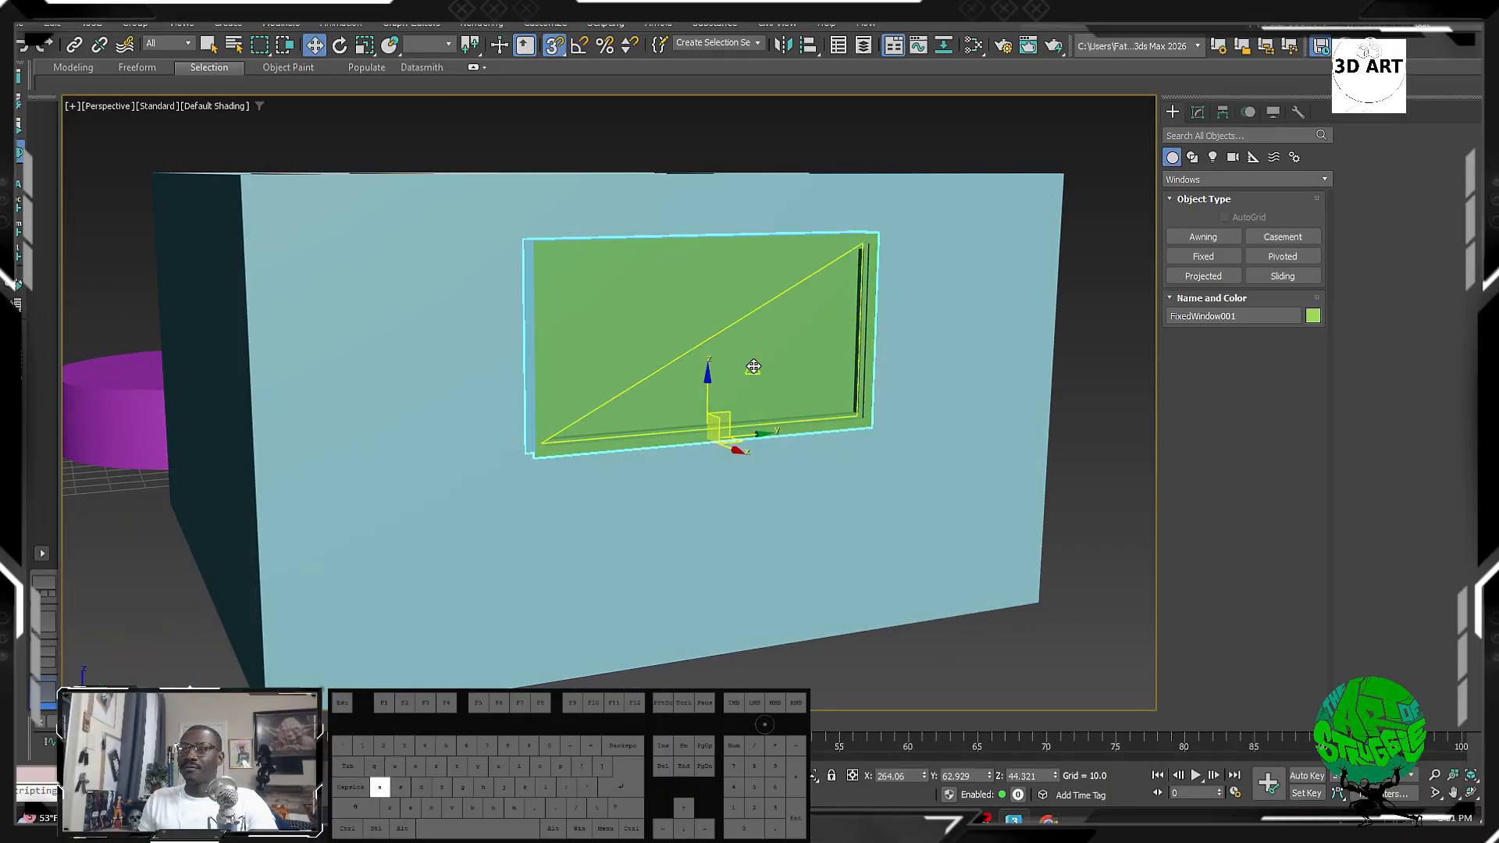
{"action": "key", "text": "s"}
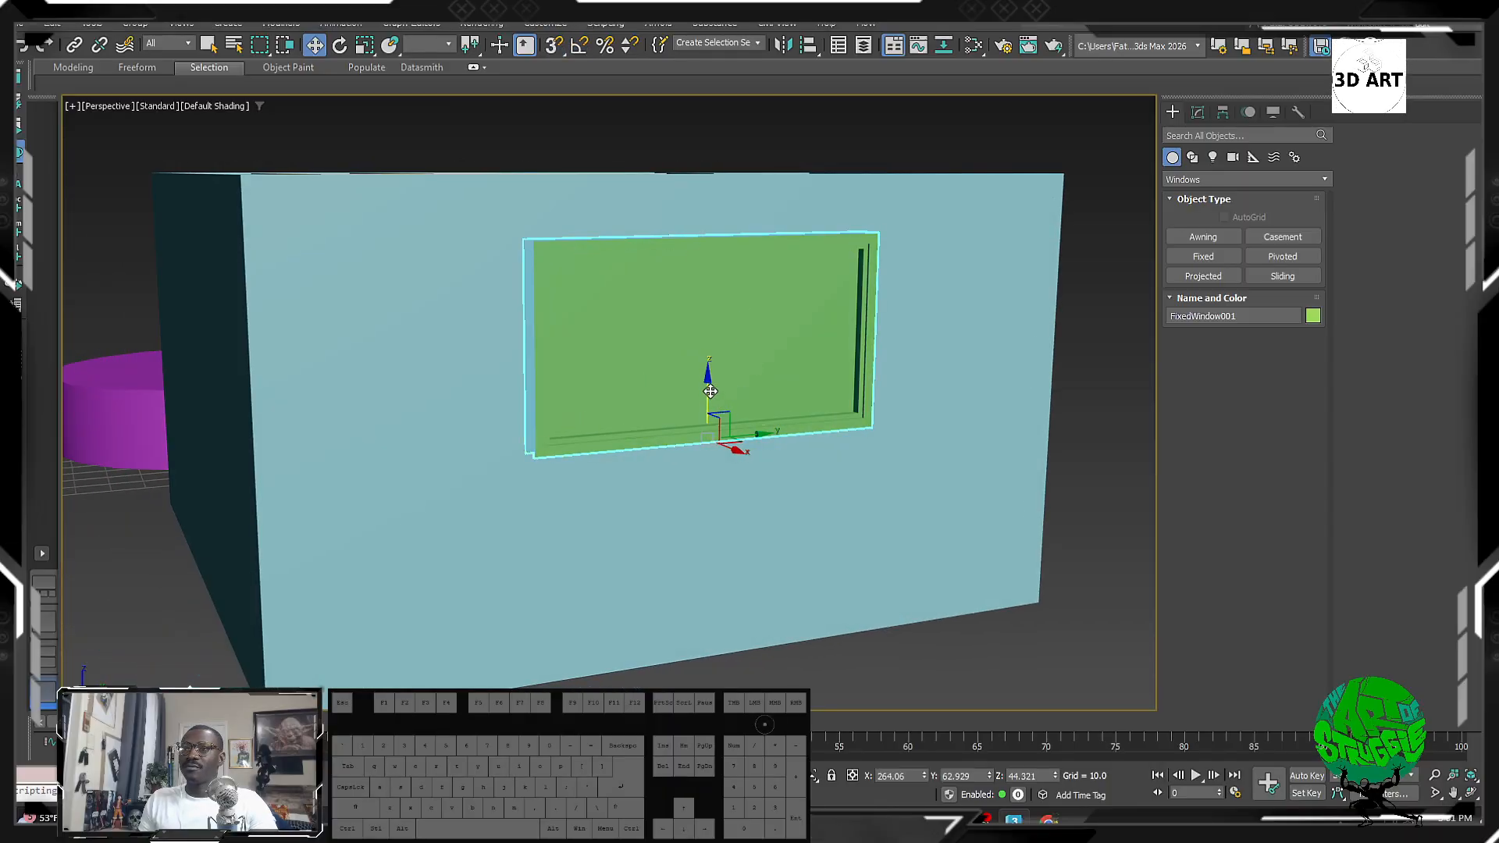
{"action": "left_click_drag", "start_coordinate": [711, 391], "coordinate": [706, 468]}
{"action": "middle_click_drag", "start_coordinate": [706, 469], "coordinate": [703, 542], "text": "alt"}
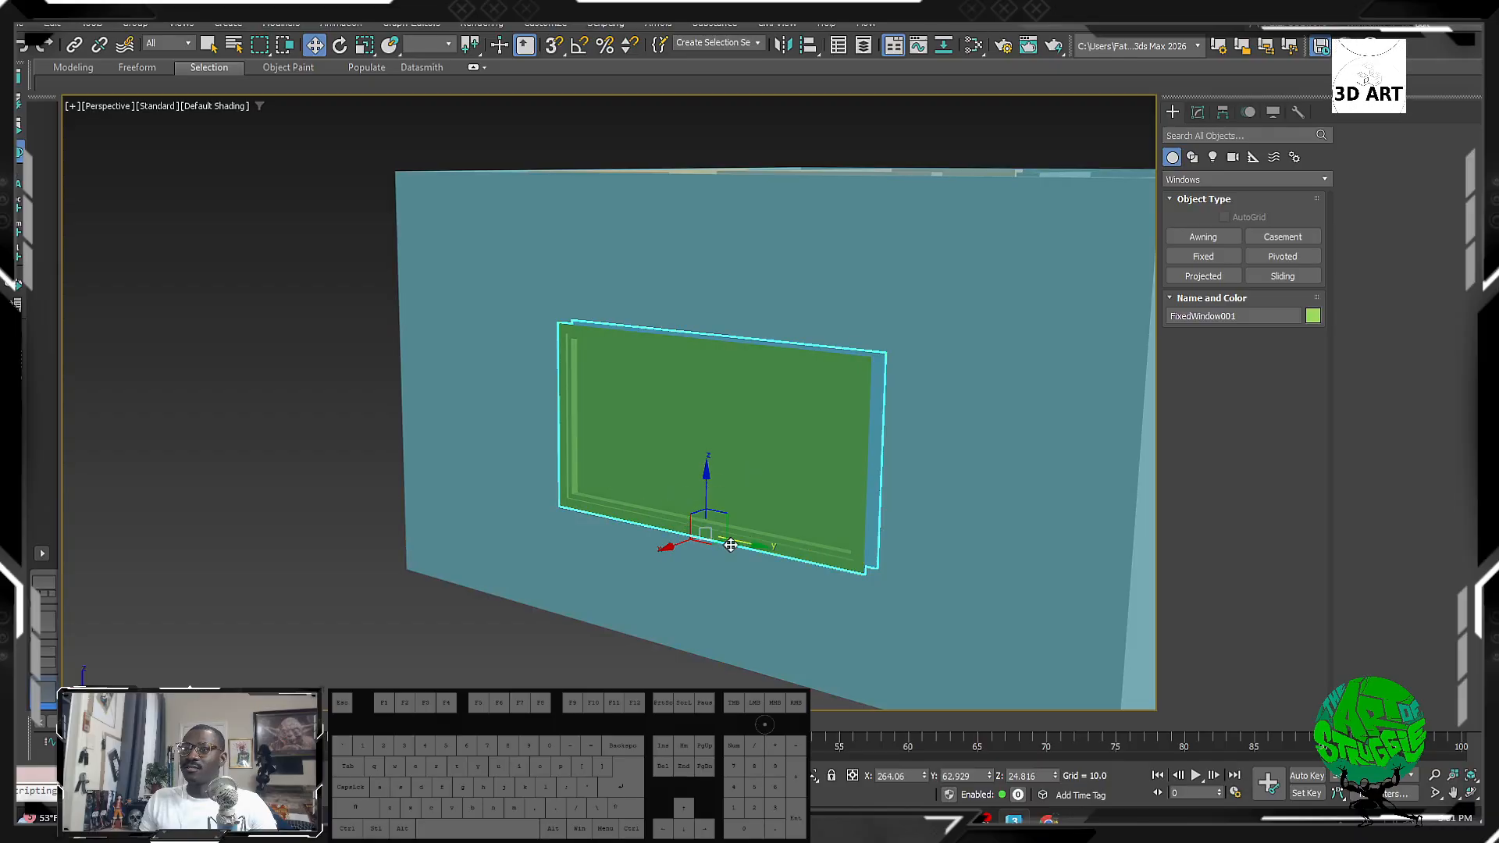
{"action": "left_click_drag", "start_coordinate": [730, 545], "coordinate": [901, 546]}
{"action": "middle_click_drag", "start_coordinate": [902, 547], "coordinate": [914, 548], "text": "alt"}
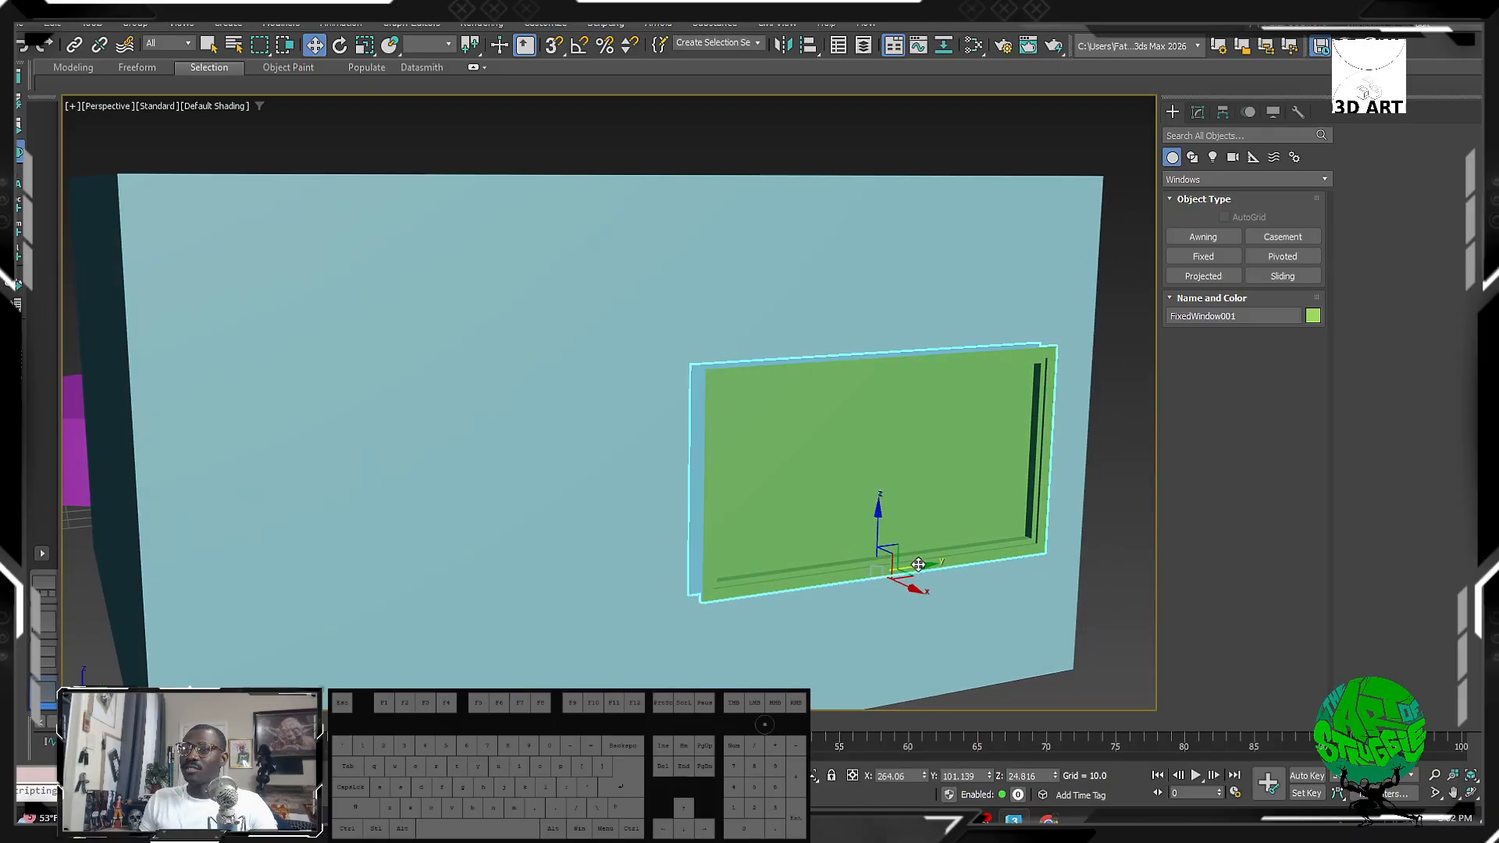
{"action": "left_click_drag", "start_coordinate": [919, 564], "coordinate": [708, 591]}
Step: Set the window's # Panels Horiz and # Panels Vert to 3 each
{"action": "left_click", "coordinate": [1197, 113]}
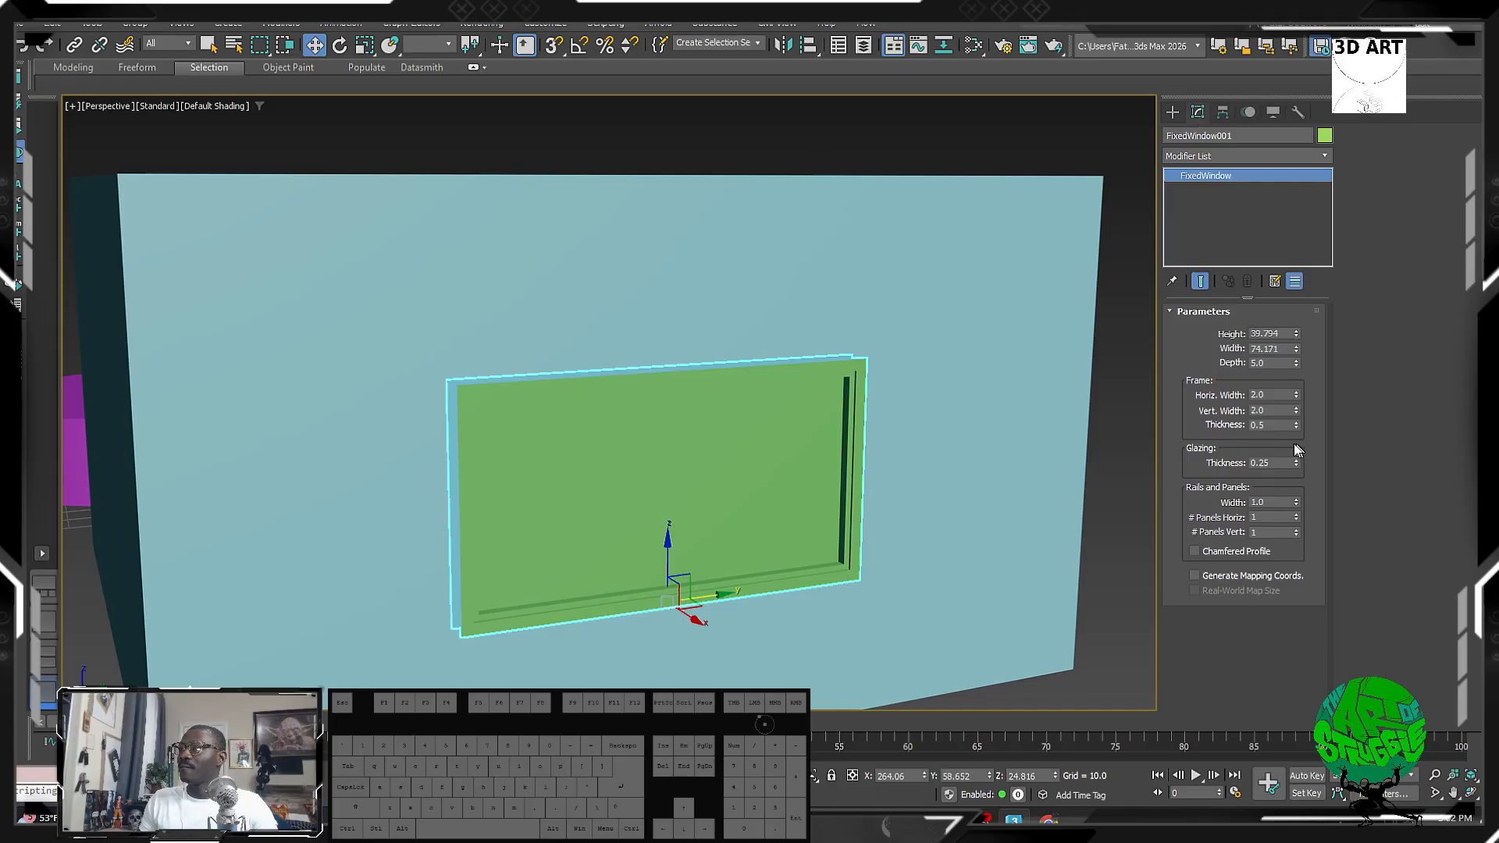
{"action": "left_click", "coordinate": [1297, 515]}
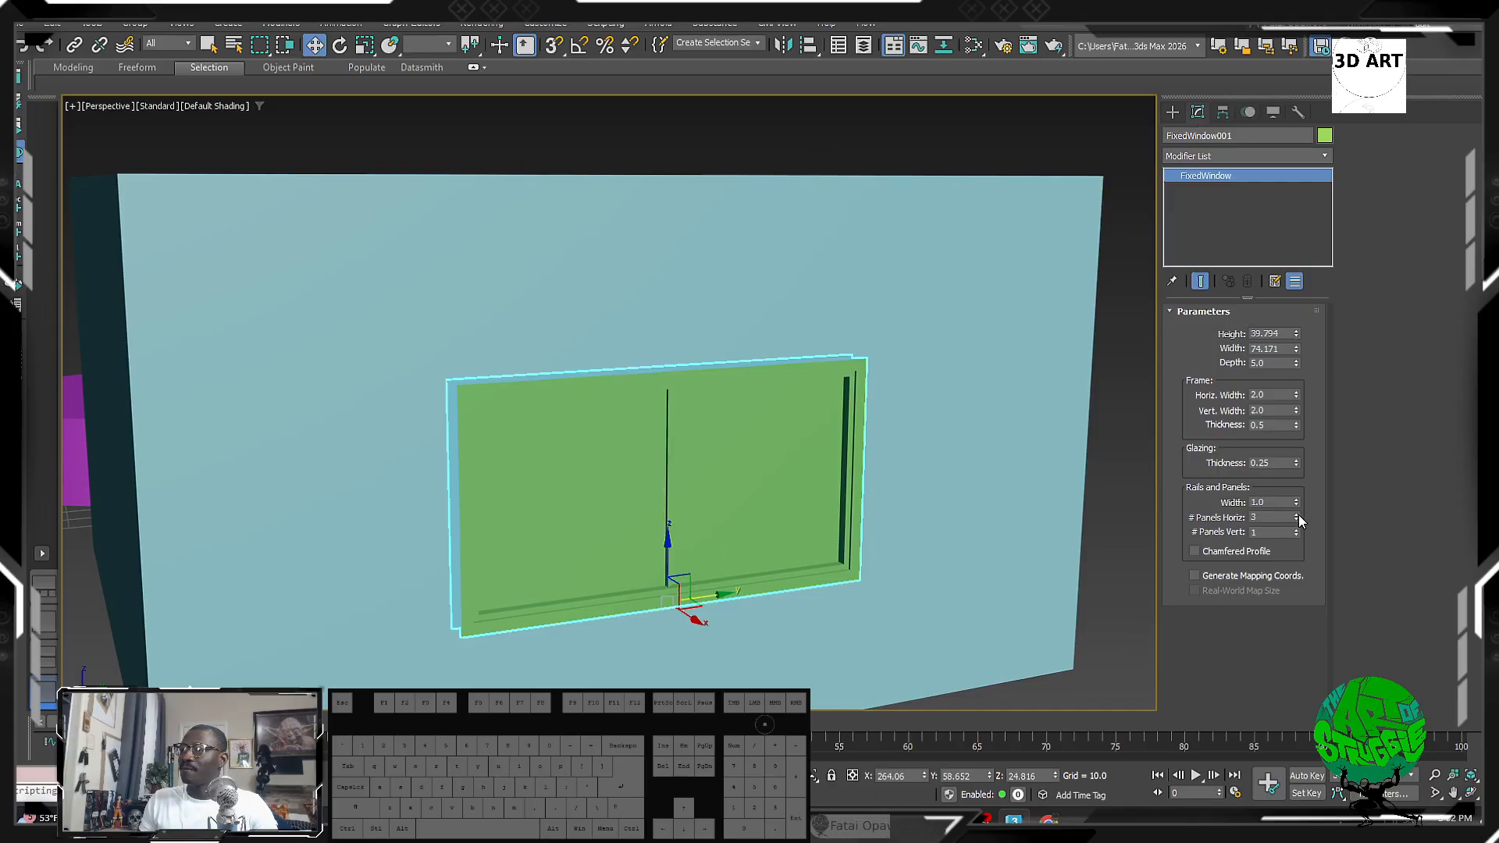
{"action": "left_click", "coordinate": [1297, 515]}
{"action": "middle_click_drag", "start_coordinate": [616, 546], "coordinate": [508, 550], "text": "alt"}
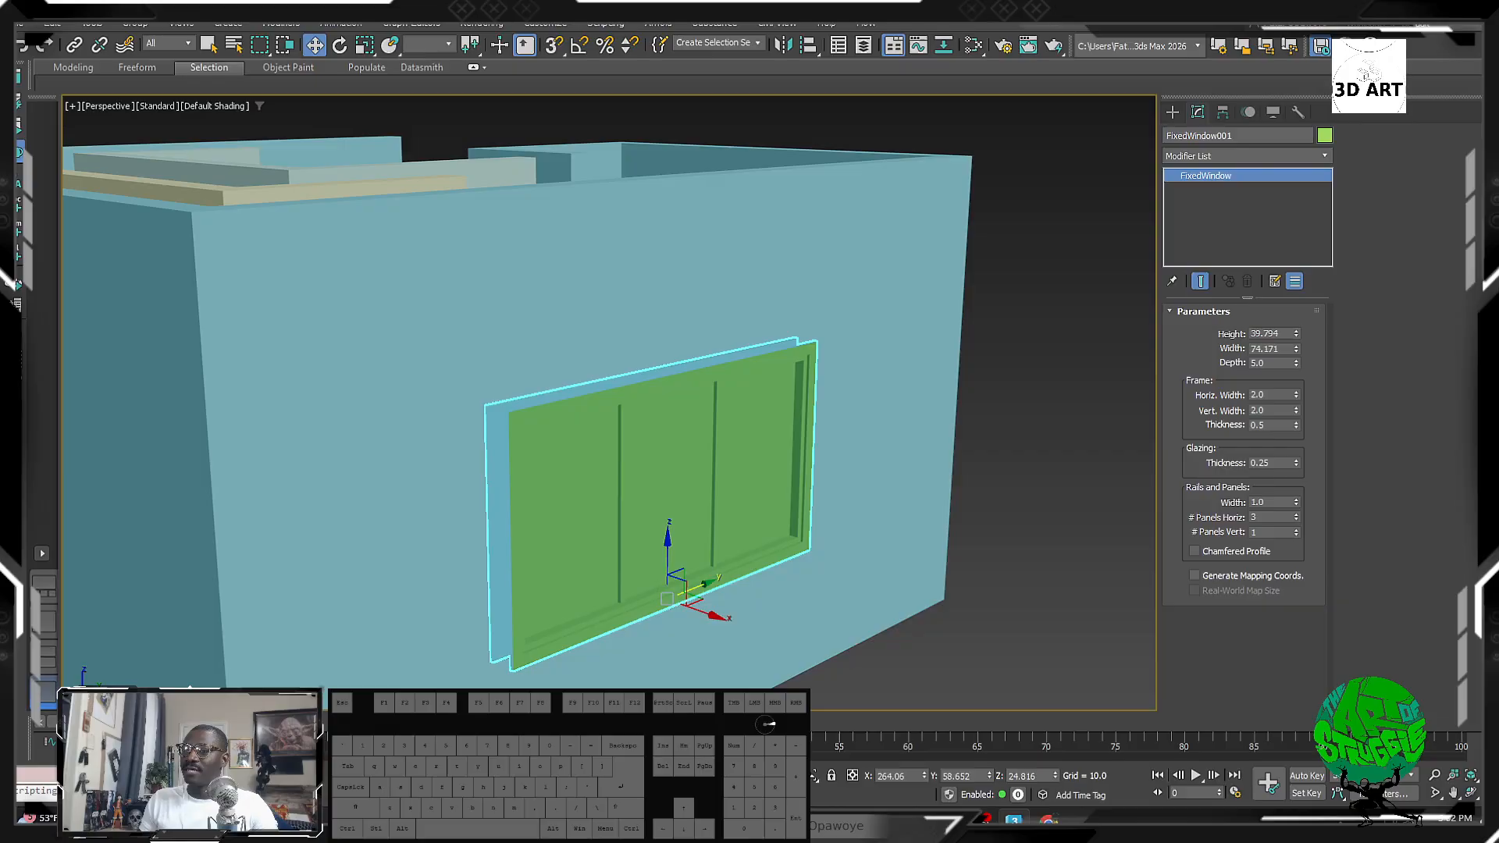
{"action": "left_click", "coordinate": [1296, 531]}
{"action": "left_click", "coordinate": [1297, 531]}
{"action": "middle_click_drag", "start_coordinate": [687, 507], "coordinate": [626, 489], "text": "alt"}
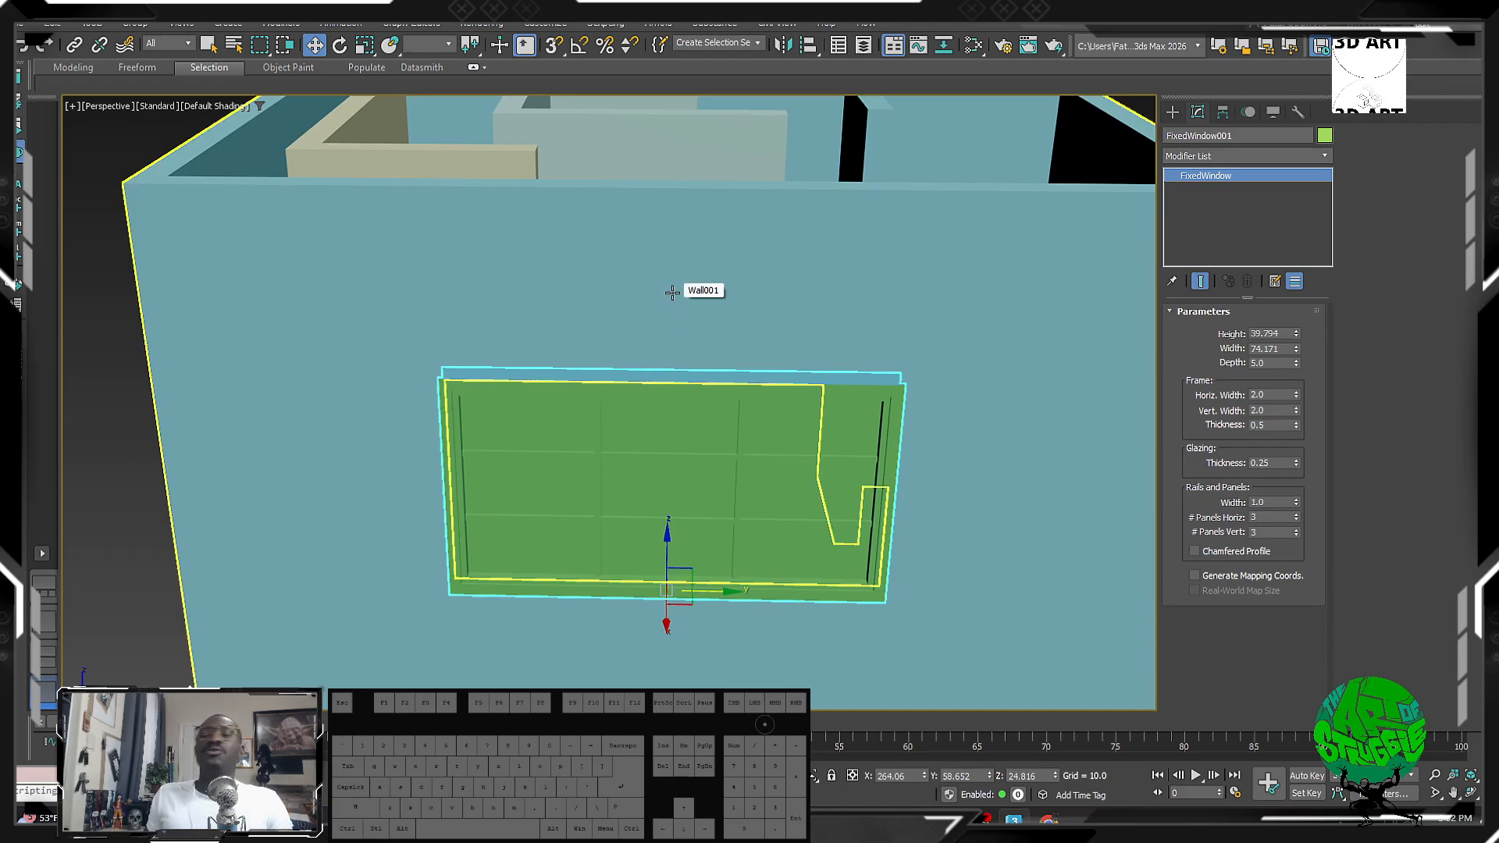
{"action": "middle_click_drag", "start_coordinate": [672, 292], "coordinate": [1064, 141], "text": "alt"}
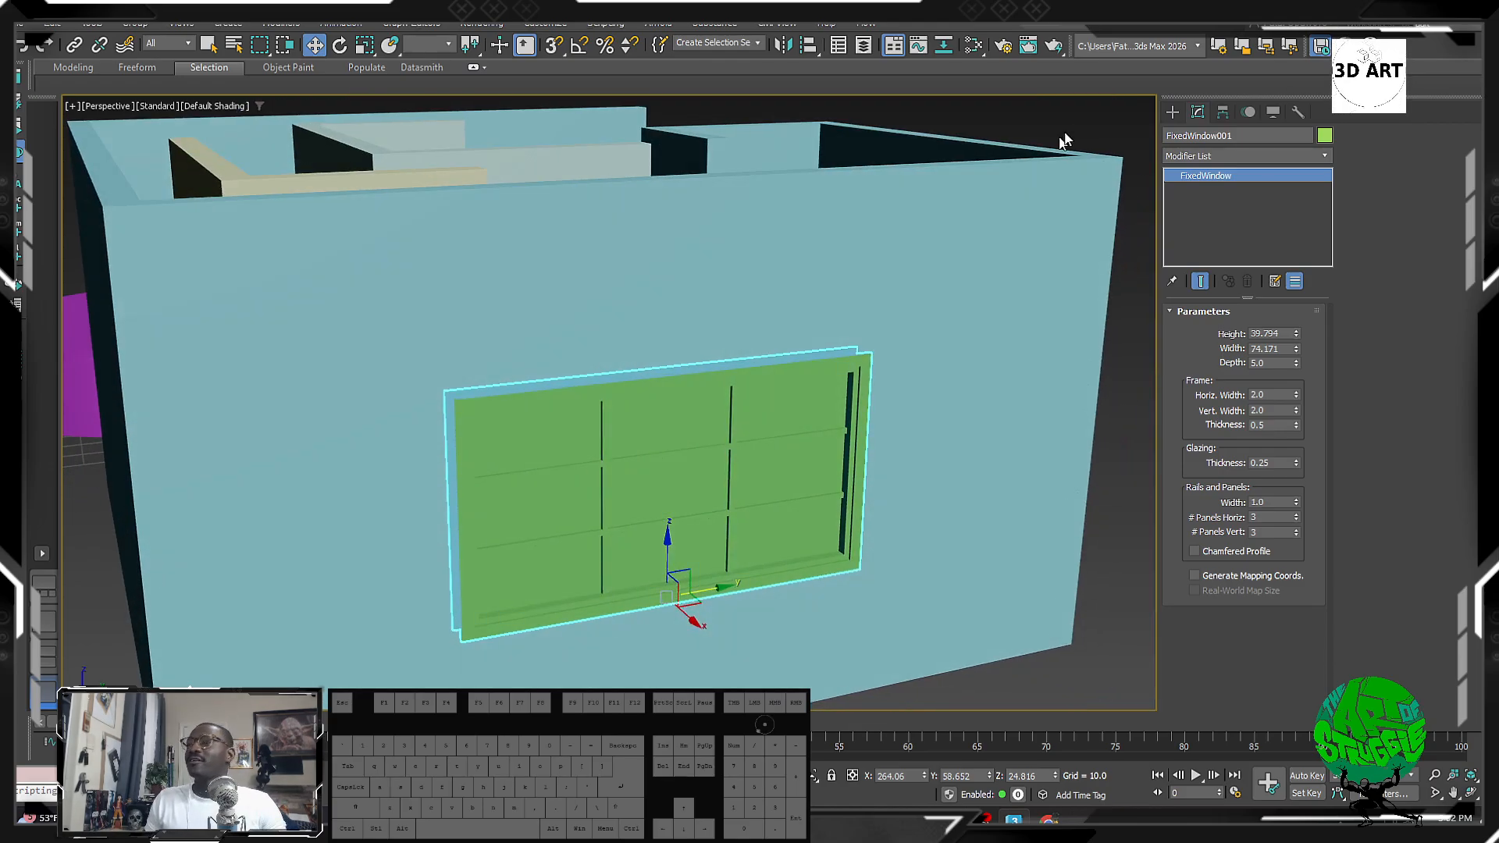
{"action": "left_click", "coordinate": [1170, 113]}
Step: Switch to the Doors category, start a Pivot door and turn 3D Snaps on
{"action": "left_click", "coordinate": [1215, 173]}
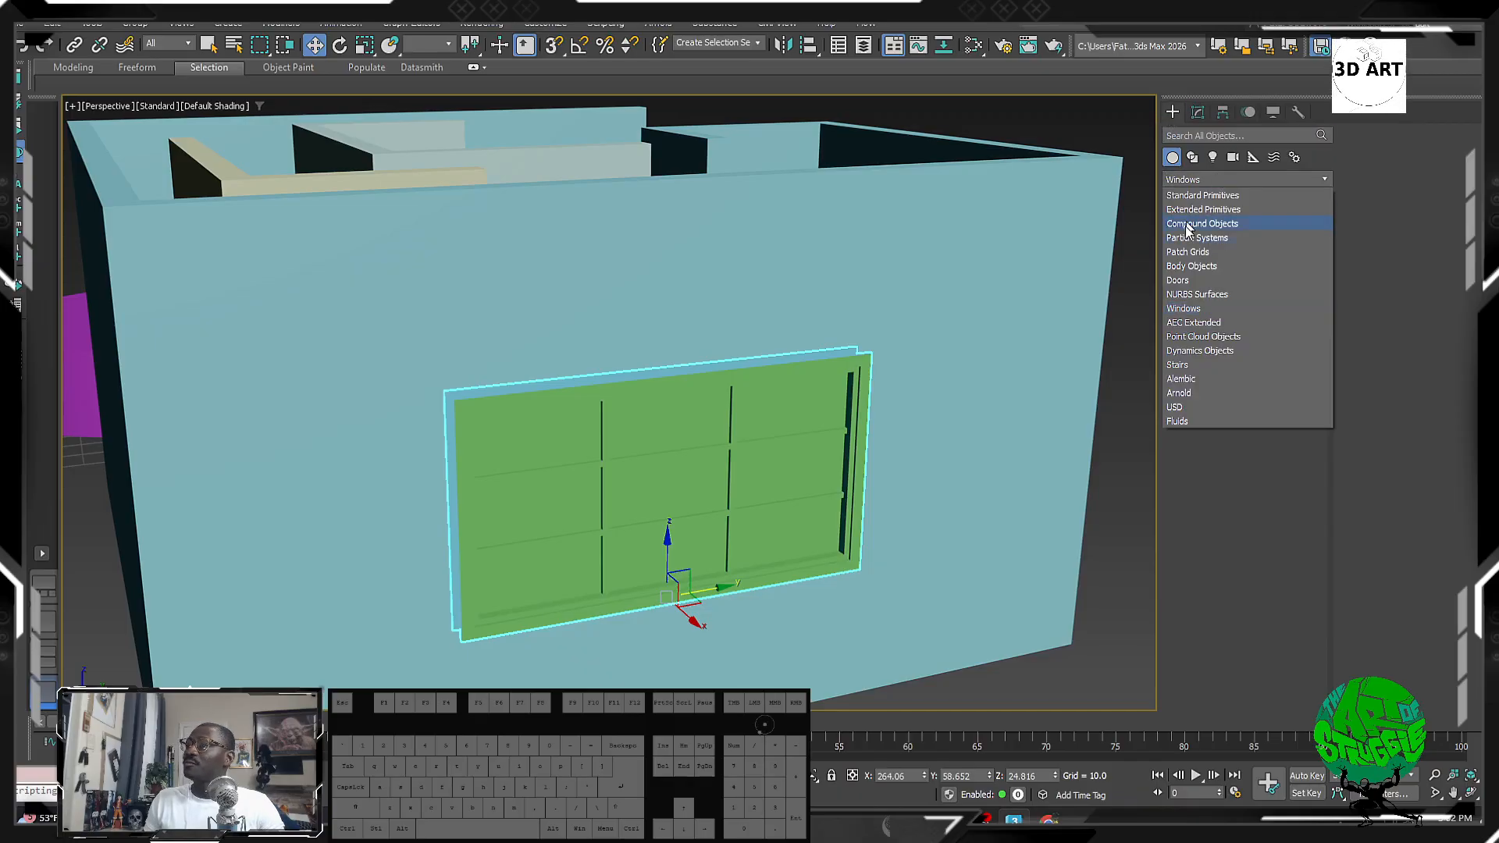
{"action": "left_click", "coordinate": [1217, 277]}
{"action": "left_click", "coordinate": [1212, 234]}
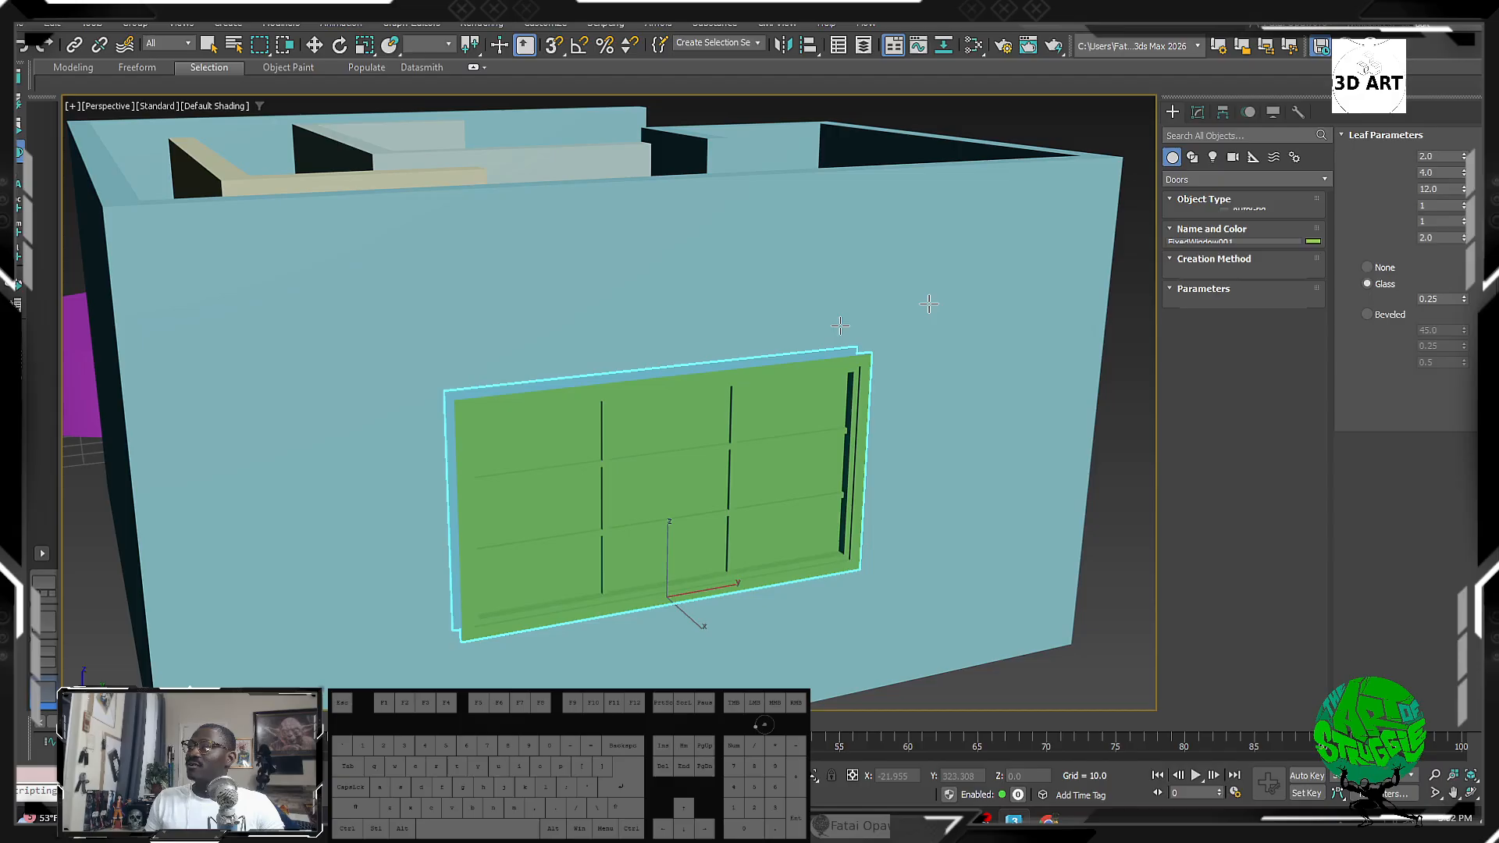
{"action": "scroll", "coordinate": [929, 308], "scroll_direction": "down", "scroll_amount": 5}
{"action": "middle_click_drag", "start_coordinate": [640, 422], "coordinate": [907, 340]}
{"action": "middle_click_drag", "start_coordinate": [668, 351], "coordinate": [686, 362], "text": "alt"}
{"action": "key", "text": "s"}
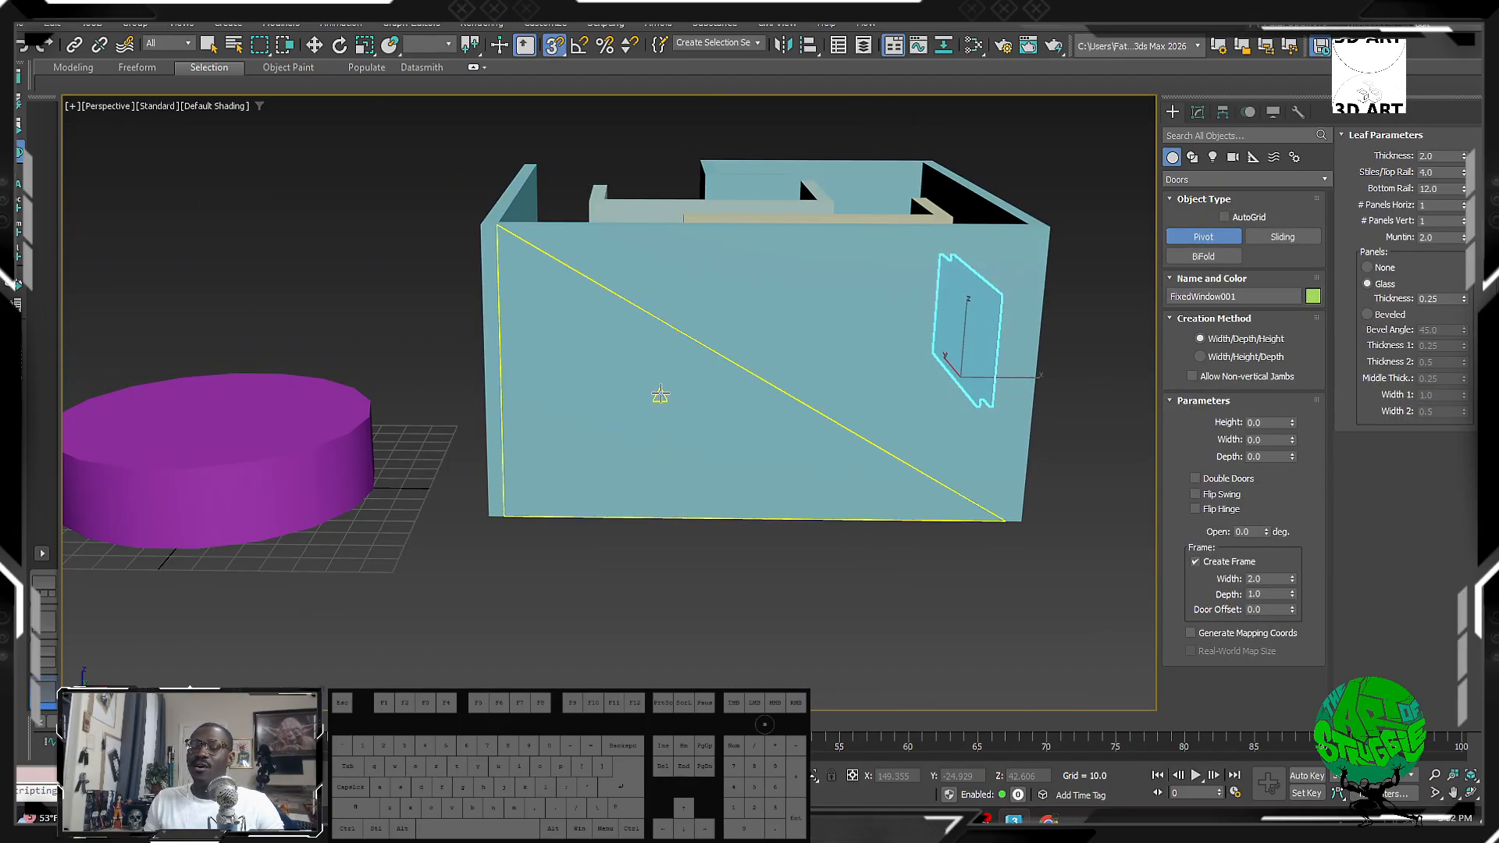
Step: Draw PivotDoor001 on the wall, setting its width and height and a depth of 5.0
{"action": "left_click_drag", "start_coordinate": [671, 393], "coordinate": [815, 404]}
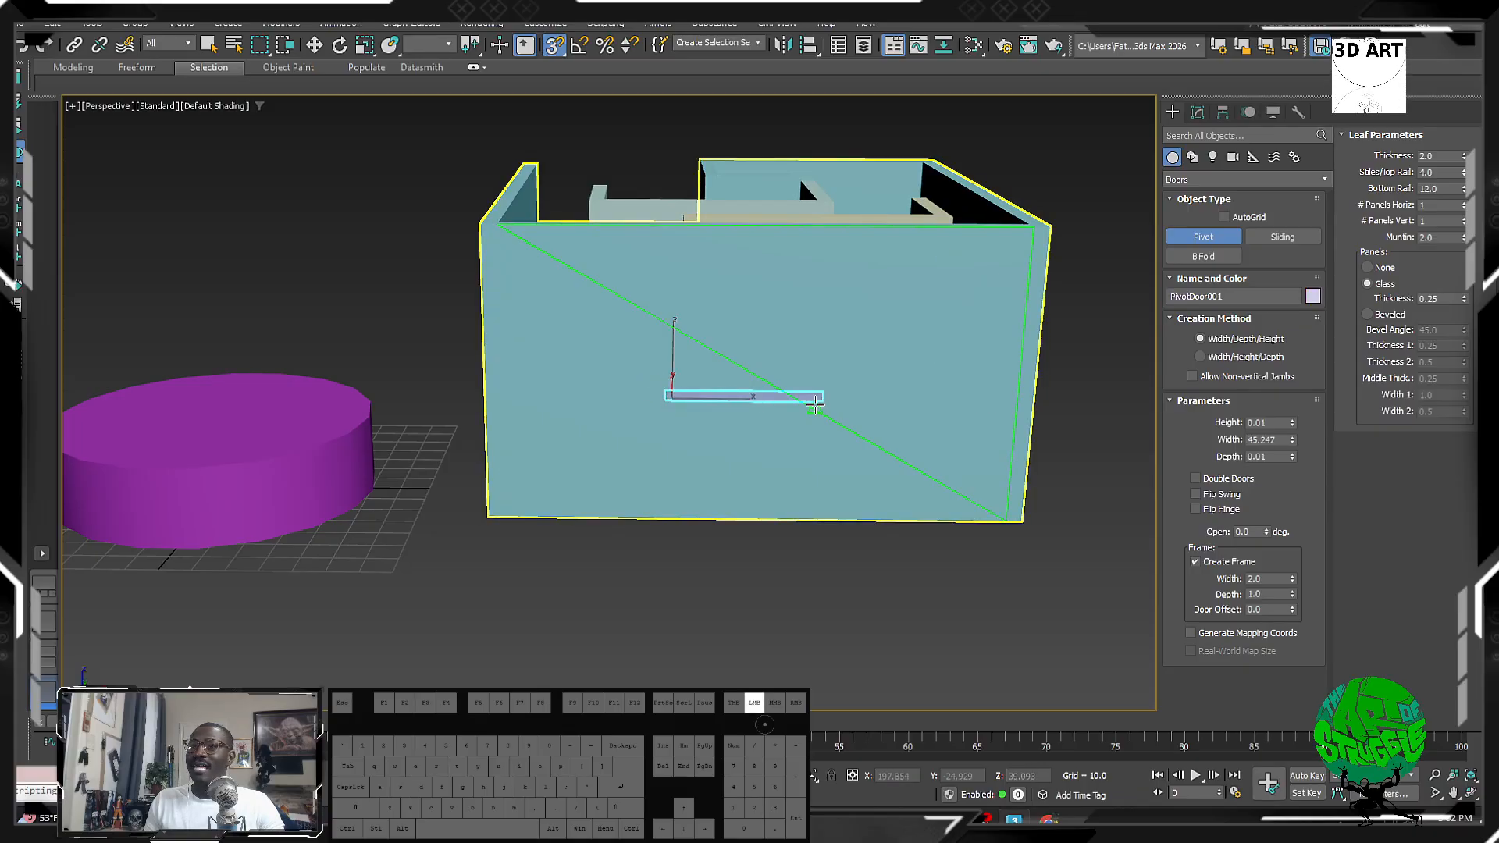
{"action": "middle_click_drag", "start_coordinate": [815, 396], "coordinate": [852, 402], "text": "alt"}
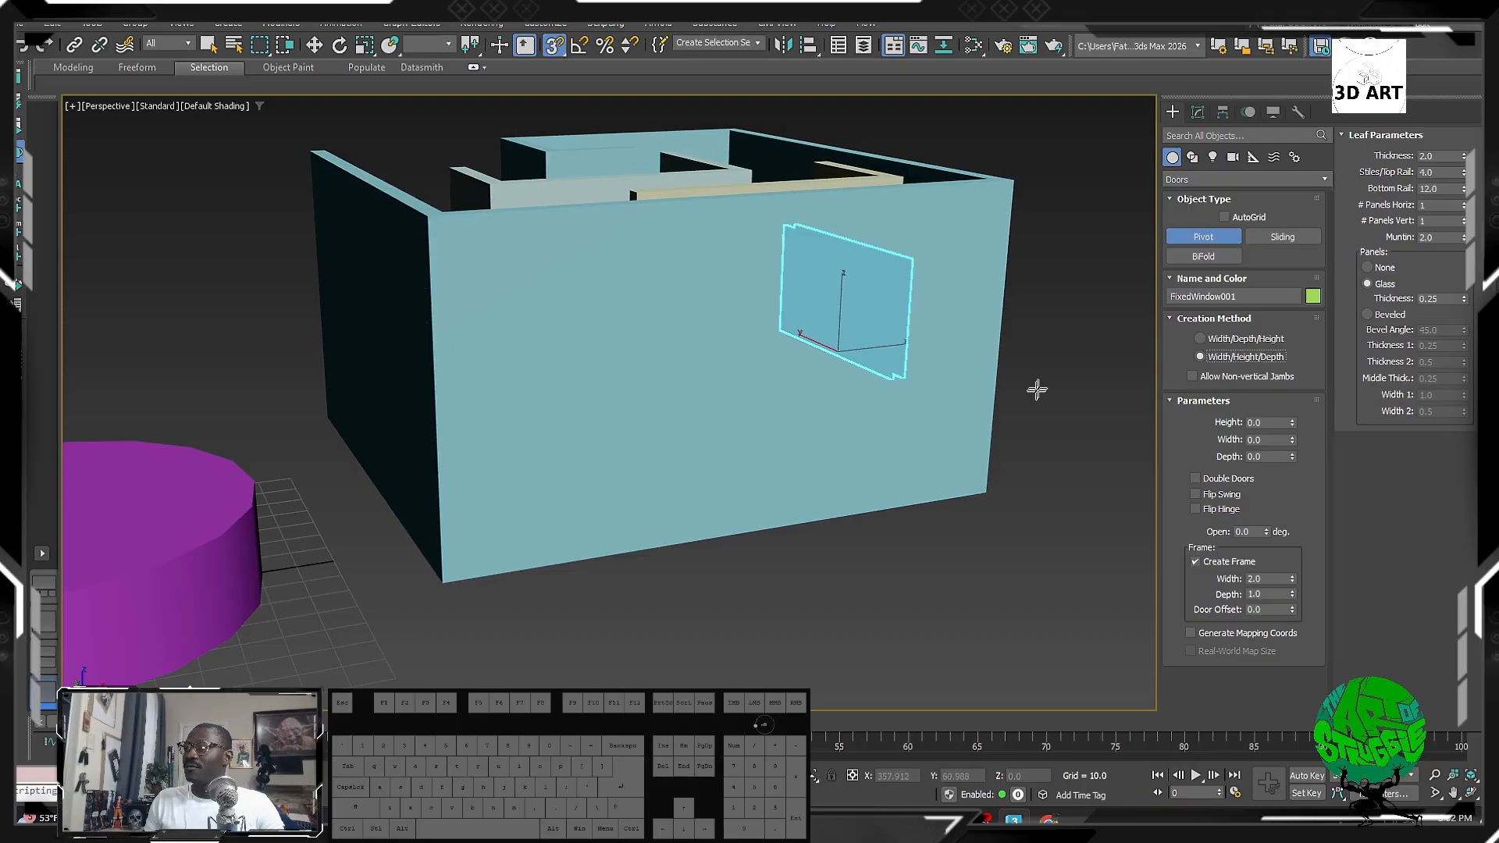
{"action": "mouse_move", "coordinate": [759, 438]}
{"action": "middle_mouse_down", "text": "alt"}
{"action": "mouse_move", "coordinate": [693, 438]}
{"action": "mouse_move", "coordinate": [751, 443]}
{"action": "middle_mouse_up", "text": "alt"}
{"action": "left_click_drag", "start_coordinate": [597, 500], "coordinate": [742, 500]}
{"action": "left_click", "coordinate": [726, 332]}
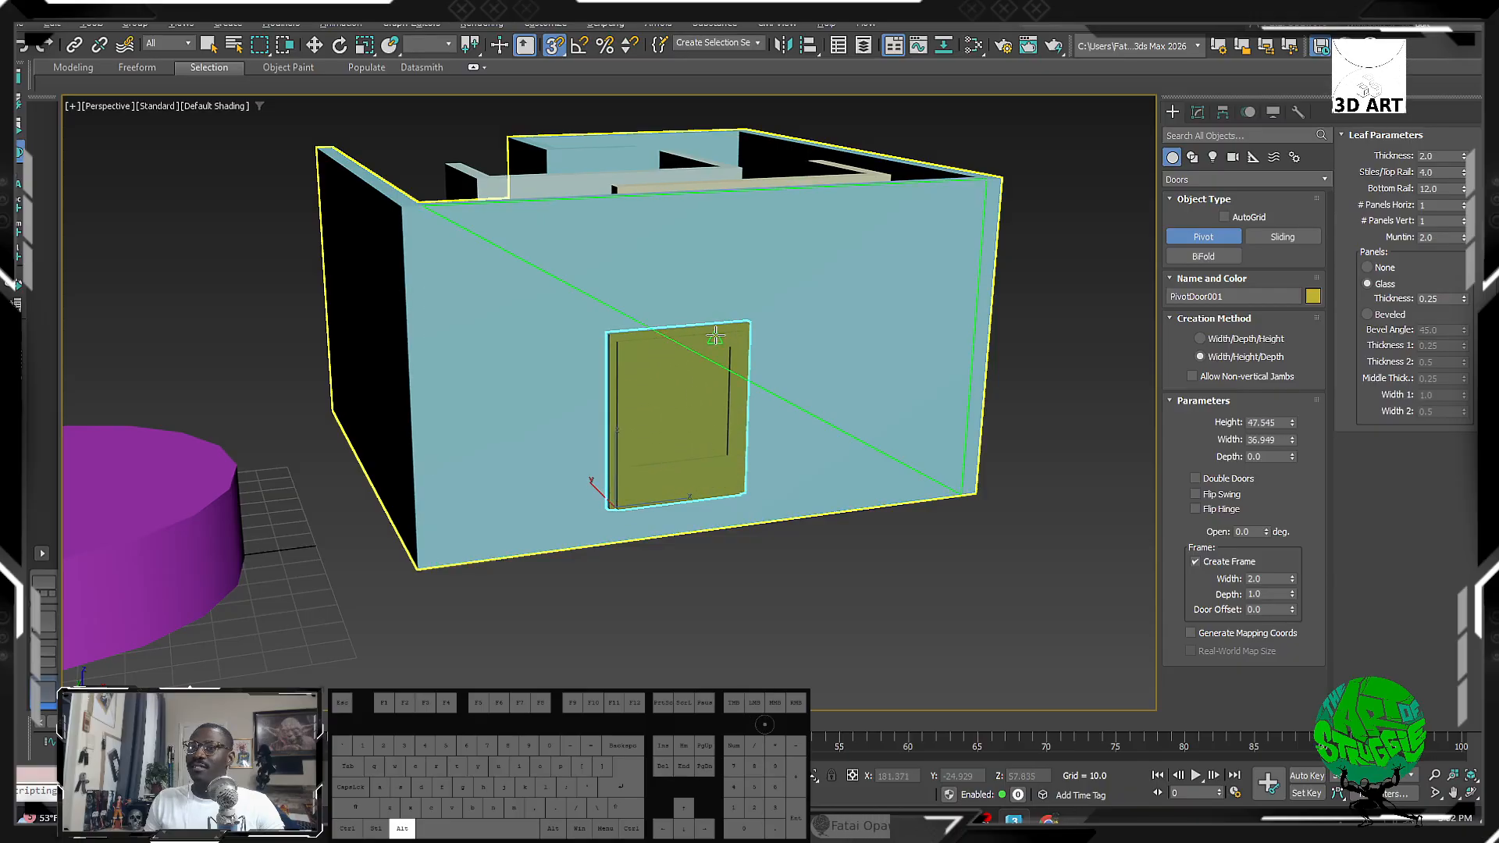
{"action": "middle_click_drag", "start_coordinate": [726, 331], "coordinate": [857, 398], "text": "alt"}
Step: With 3D Snaps off, move the door down on Z to the floor level
{"action": "middle_click_drag", "start_coordinate": [710, 462], "coordinate": [546, 375], "text": "alt"}
{"action": "scroll", "coordinate": [656, 466], "scroll_direction": "up", "scroll_amount": 5}
{"action": "key", "text": "w"}
{"action": "scroll", "coordinate": [655, 465], "scroll_direction": "down", "scroll_amount": 3}
{"action": "scroll", "coordinate": [547, 372], "scroll_direction": "up", "scroll_amount": 3}
{"action": "key", "text": "w"}
{"action": "key", "text": "s"}
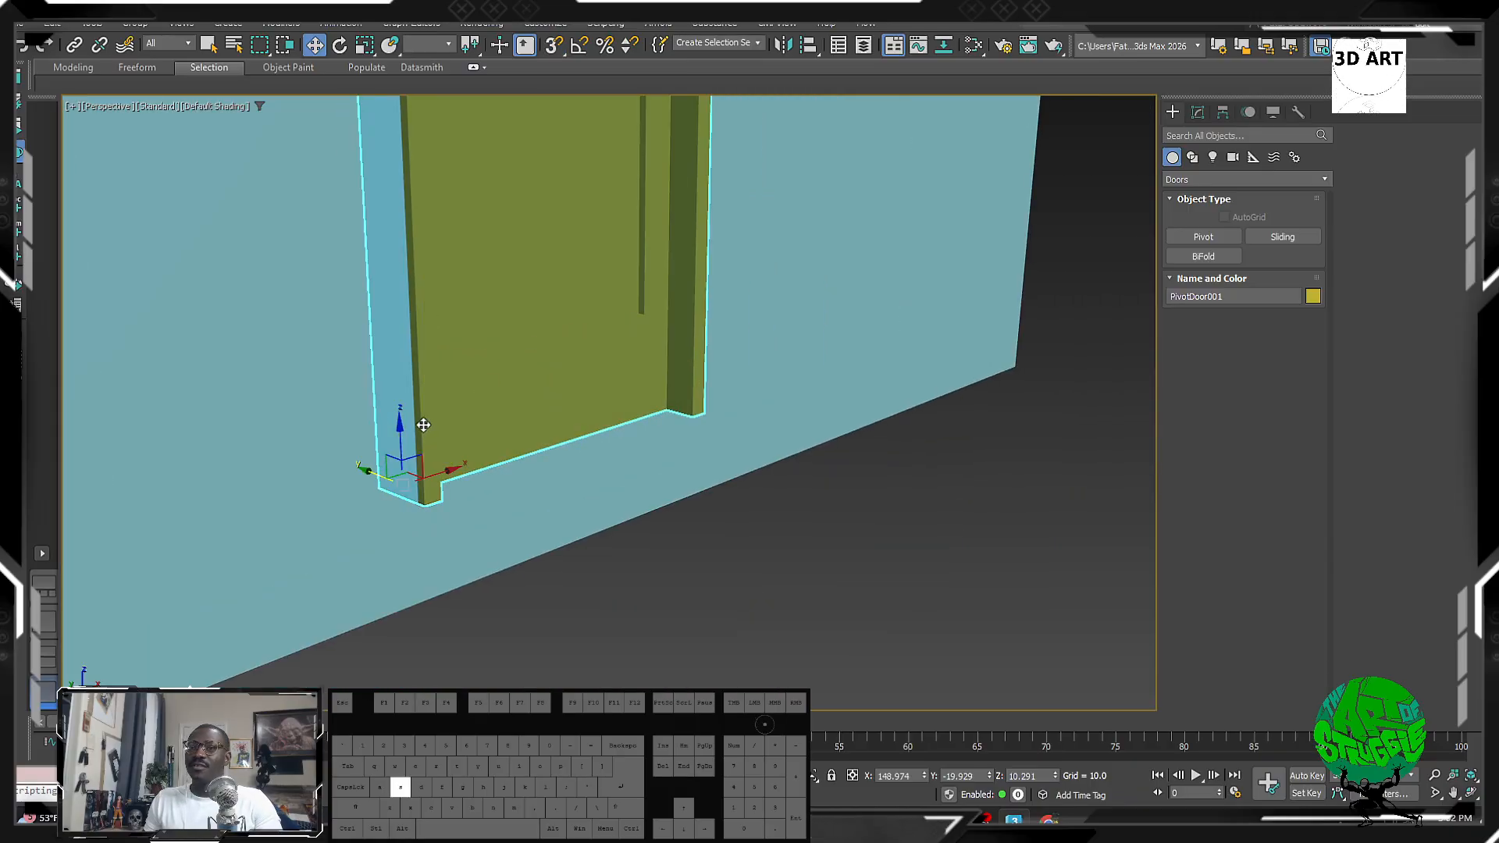
{"action": "left_click_drag", "start_coordinate": [399, 438], "coordinate": [404, 542]}
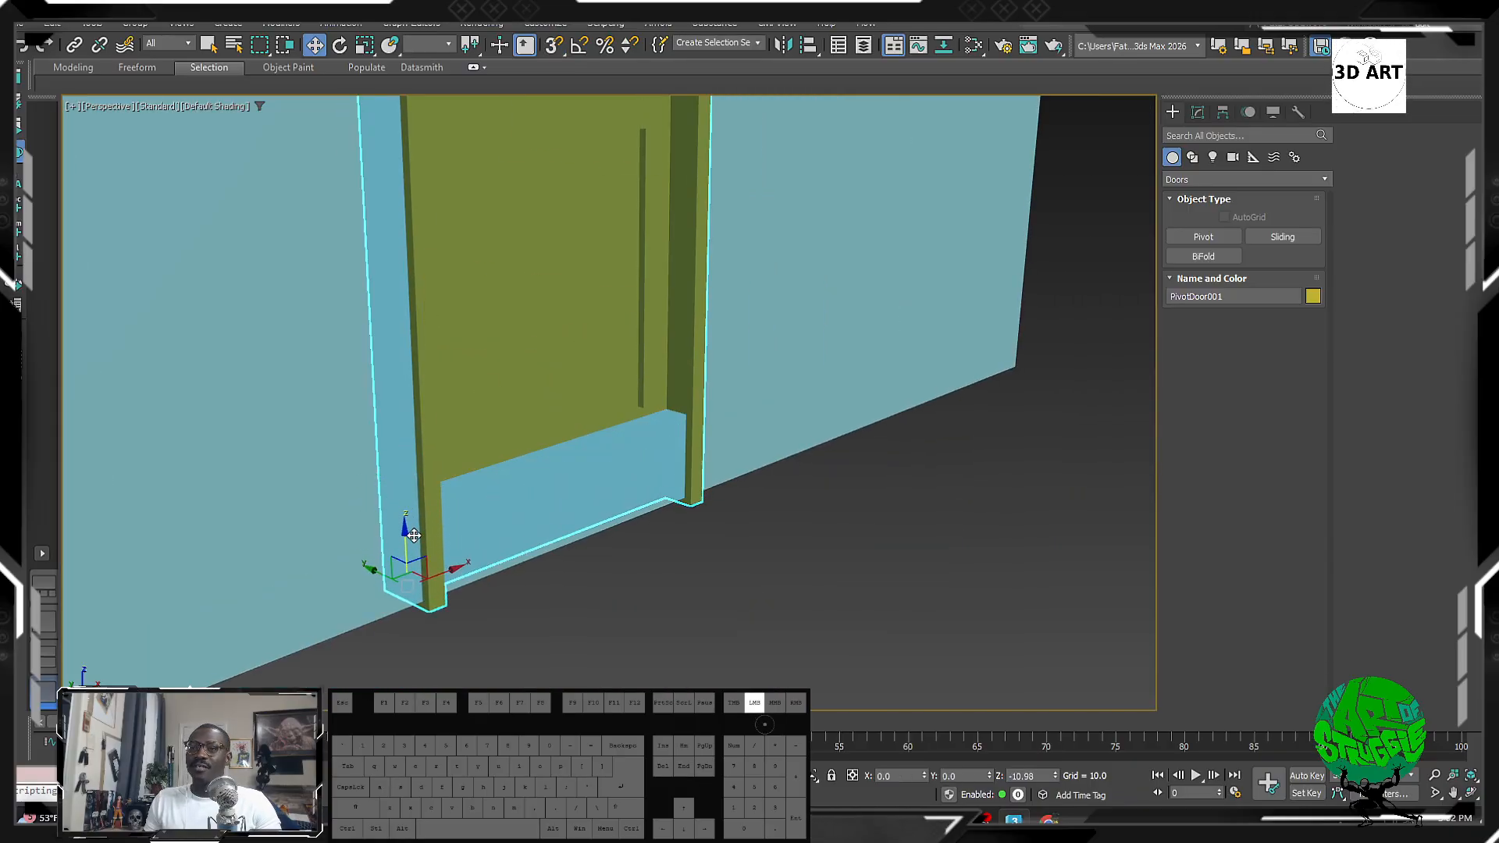
{"action": "mouse_move", "coordinate": [403, 542]}
{"action": "middle_mouse_down", "text": "alt"}
{"action": "mouse_move", "coordinate": [349, 529]}
{"action": "mouse_move", "coordinate": [419, 525]}
{"action": "middle_mouse_up", "text": "alt"}
{"action": "scroll", "coordinate": [420, 524], "scroll_direction": "down", "scroll_amount": 3}
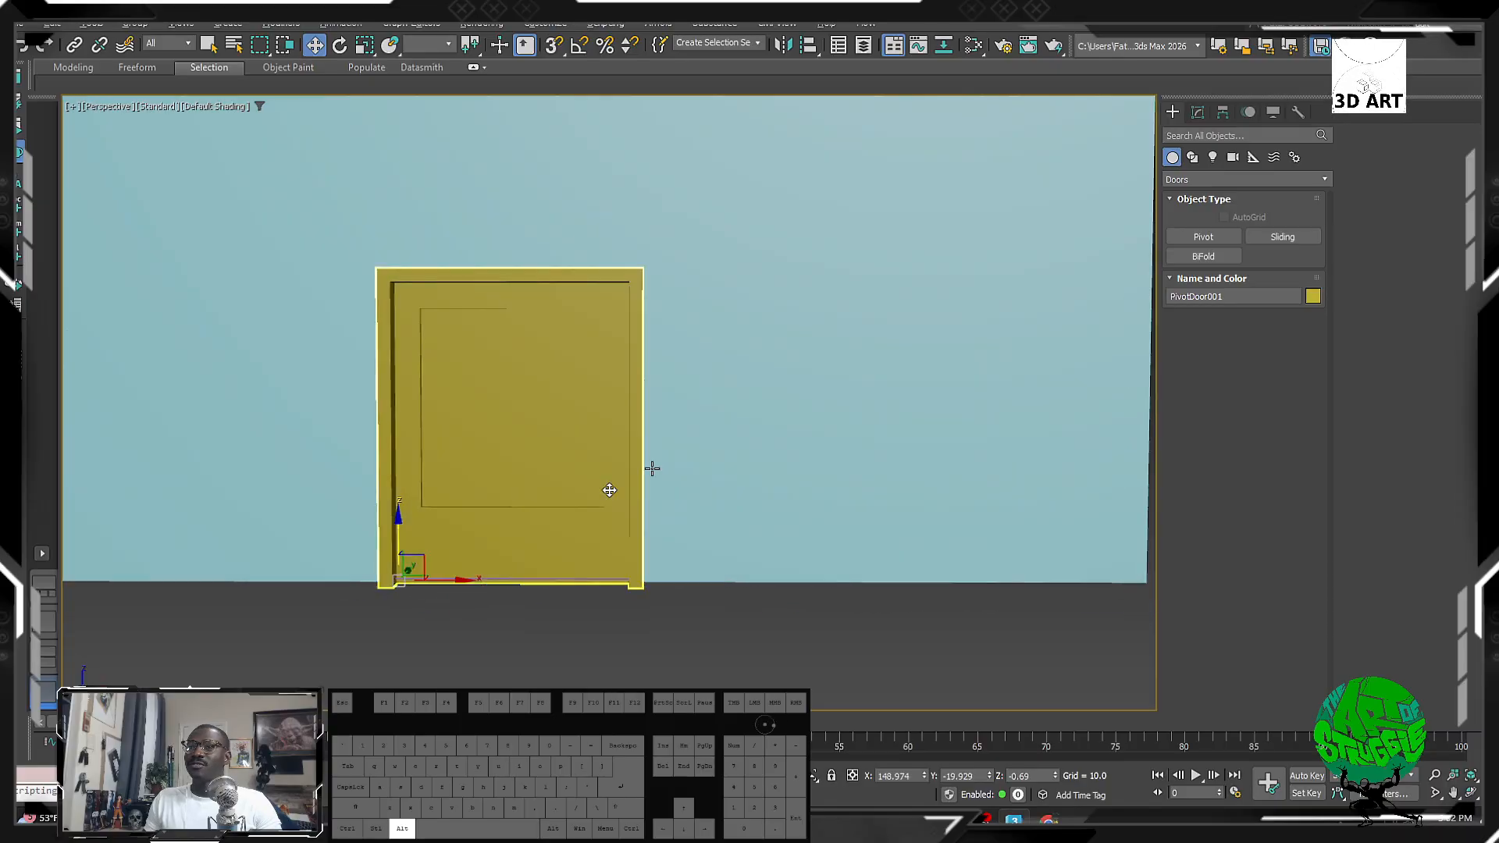
Step: Make the door a double door, 65.136 high and 45.799 wide
{"action": "left_click", "coordinate": [1198, 111]}
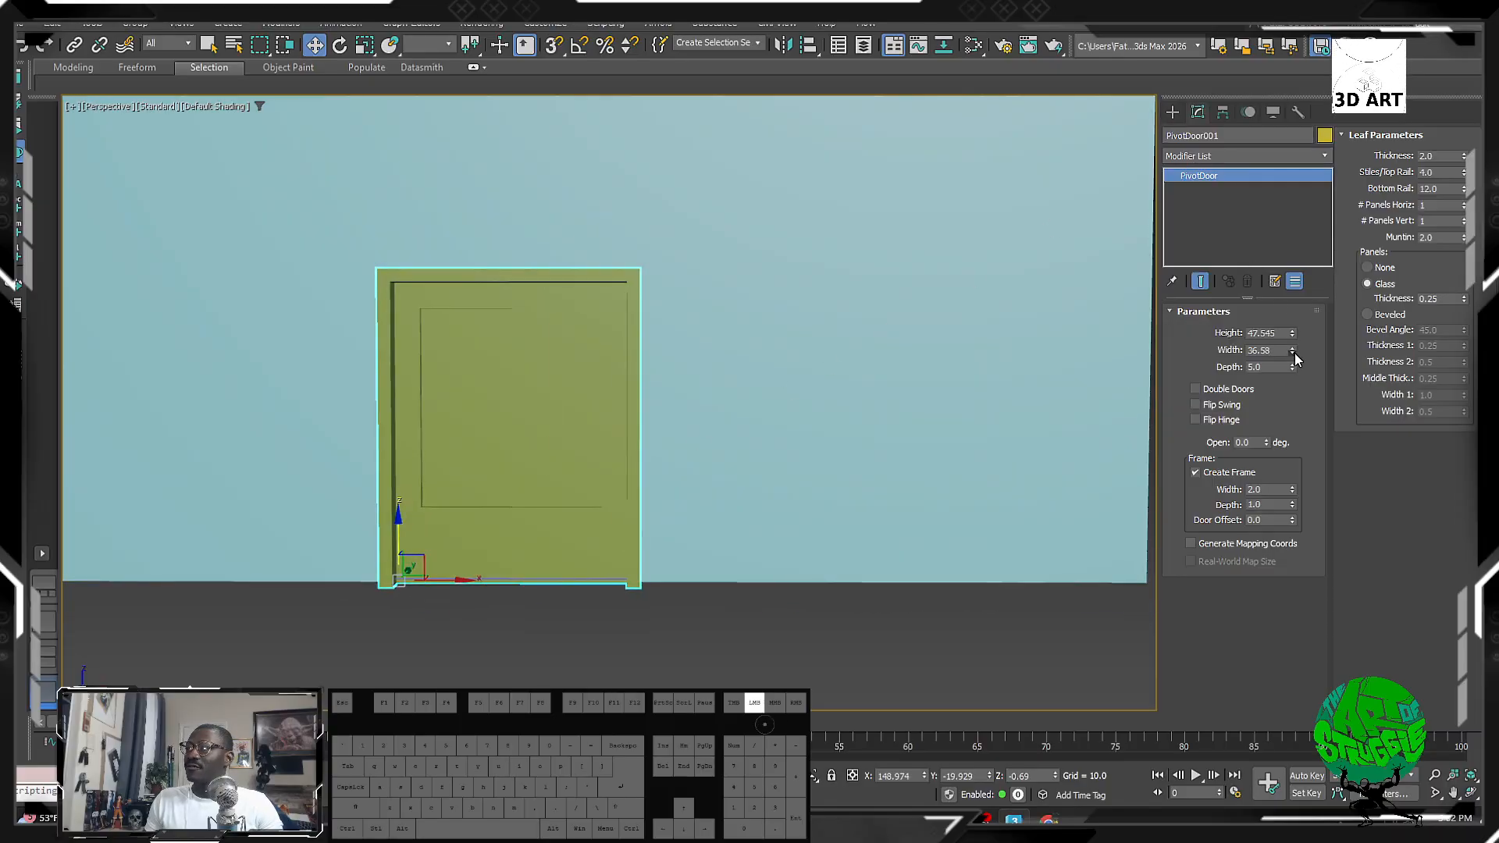
{"action": "left_click_drag", "start_coordinate": [1293, 351], "coordinate": [1293, 303]}
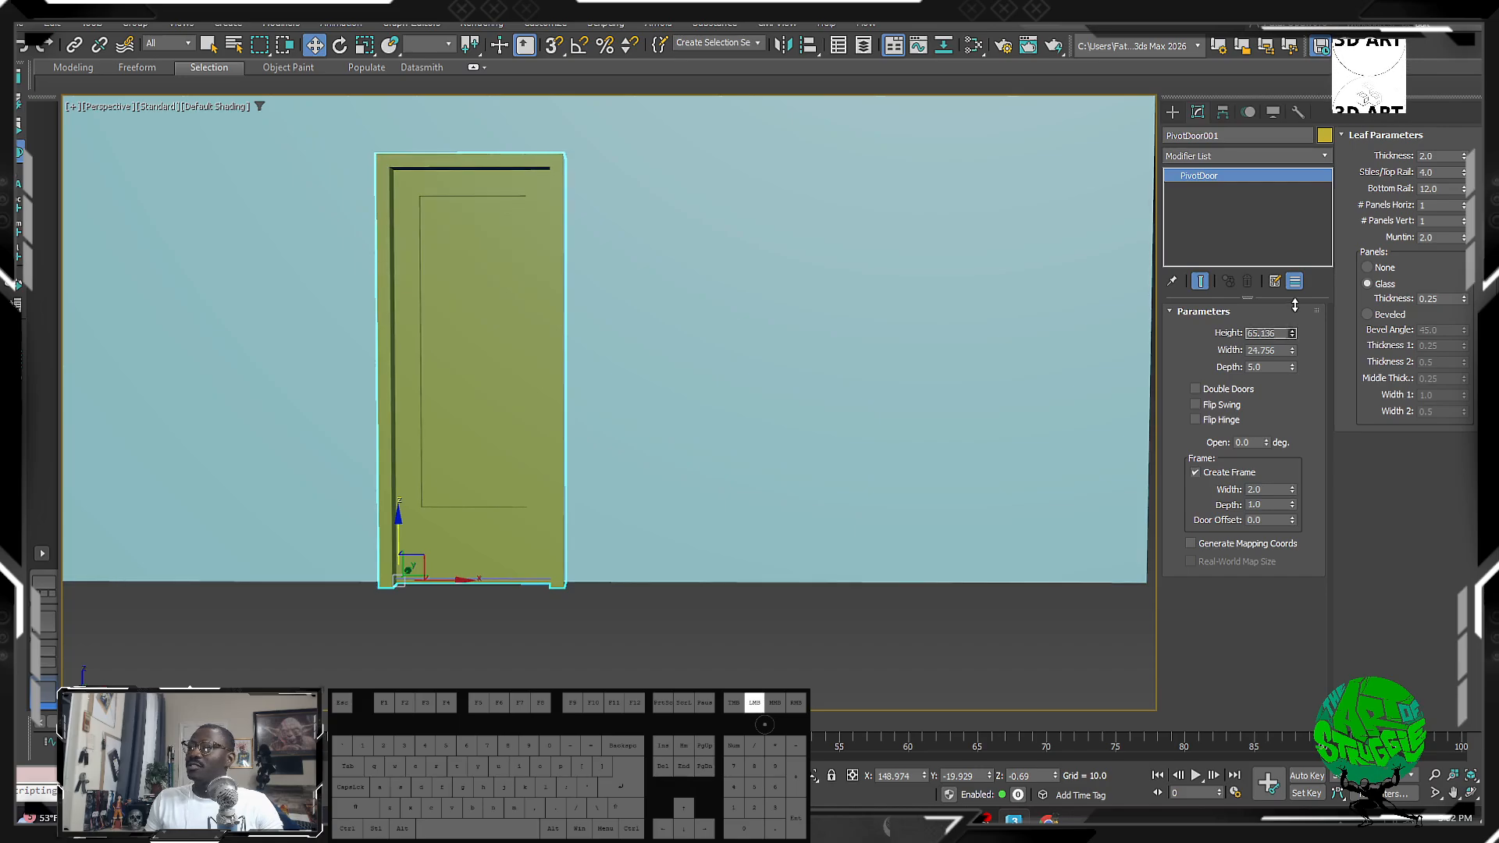
{"action": "mouse_move", "coordinate": [753, 386]}
{"action": "middle_mouse_down", "text": "alt"}
{"action": "mouse_move", "coordinate": [710, 403]}
{"action": "mouse_move", "coordinate": [762, 373]}
{"action": "middle_mouse_up", "text": "alt"}
{"action": "left_click", "coordinate": [1195, 389]}
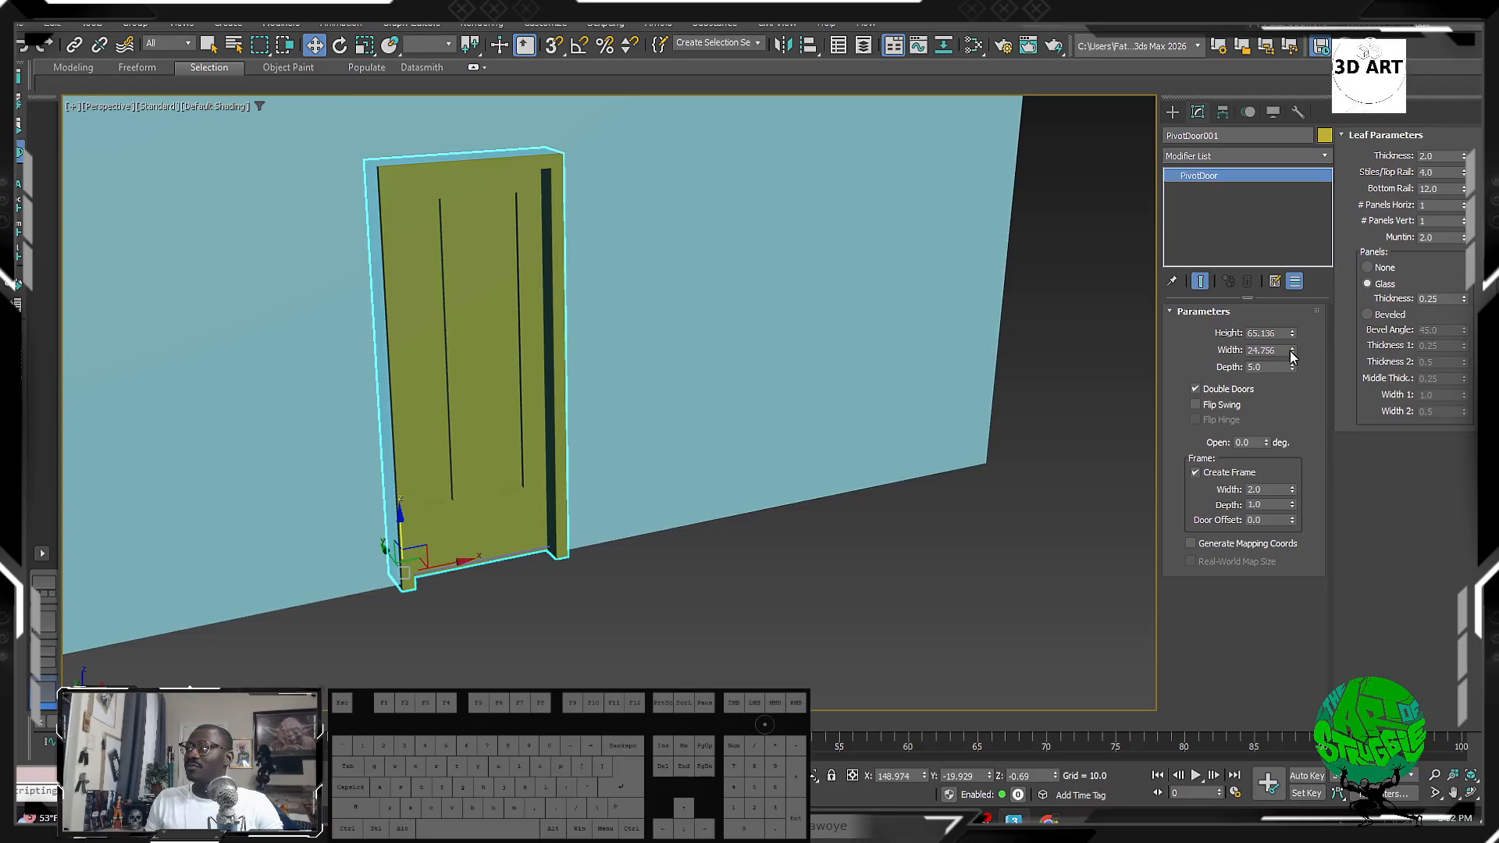
{"action": "left_click_drag", "start_coordinate": [1292, 357], "coordinate": [1293, 321]}
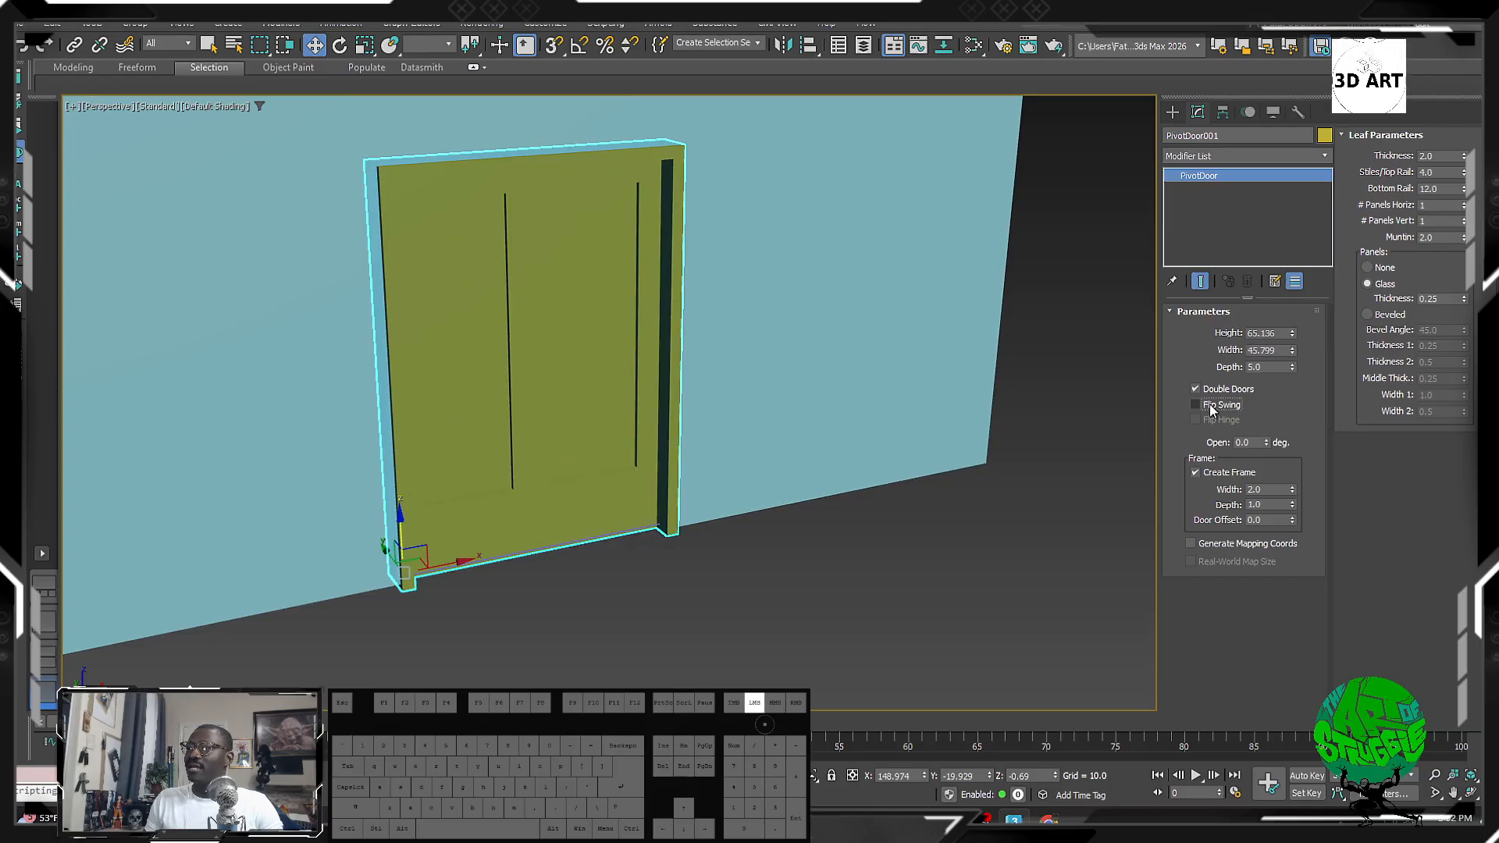
Step: Open the double doors 143 degrees and flip their swing outward
{"action": "left_click", "coordinate": [1210, 404]}
{"action": "left_click", "coordinate": [1210, 404]}
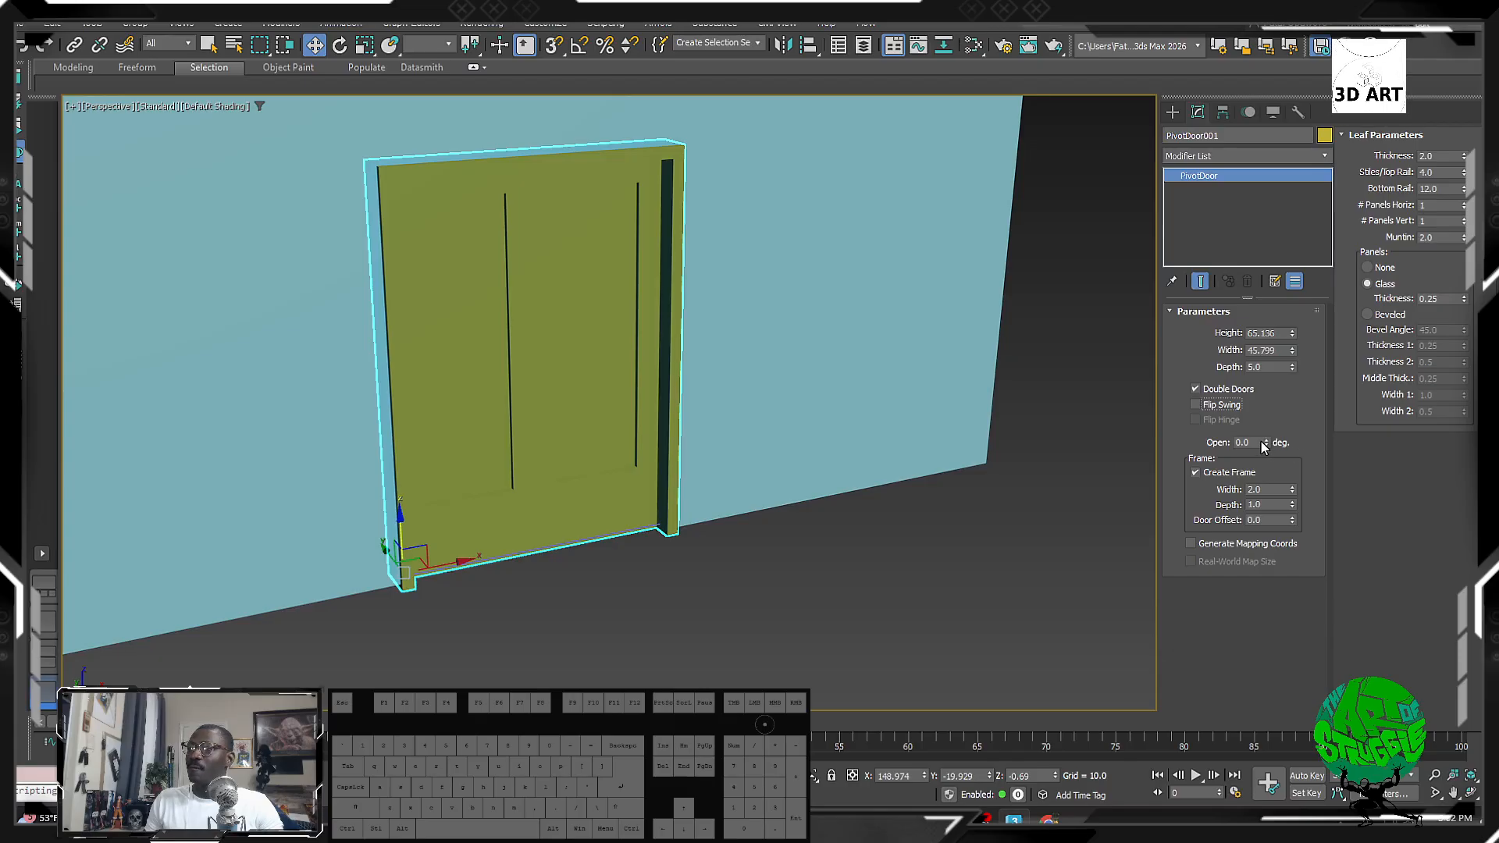
{"action": "left_click_drag", "start_coordinate": [1267, 442], "coordinate": [1197, 236]}
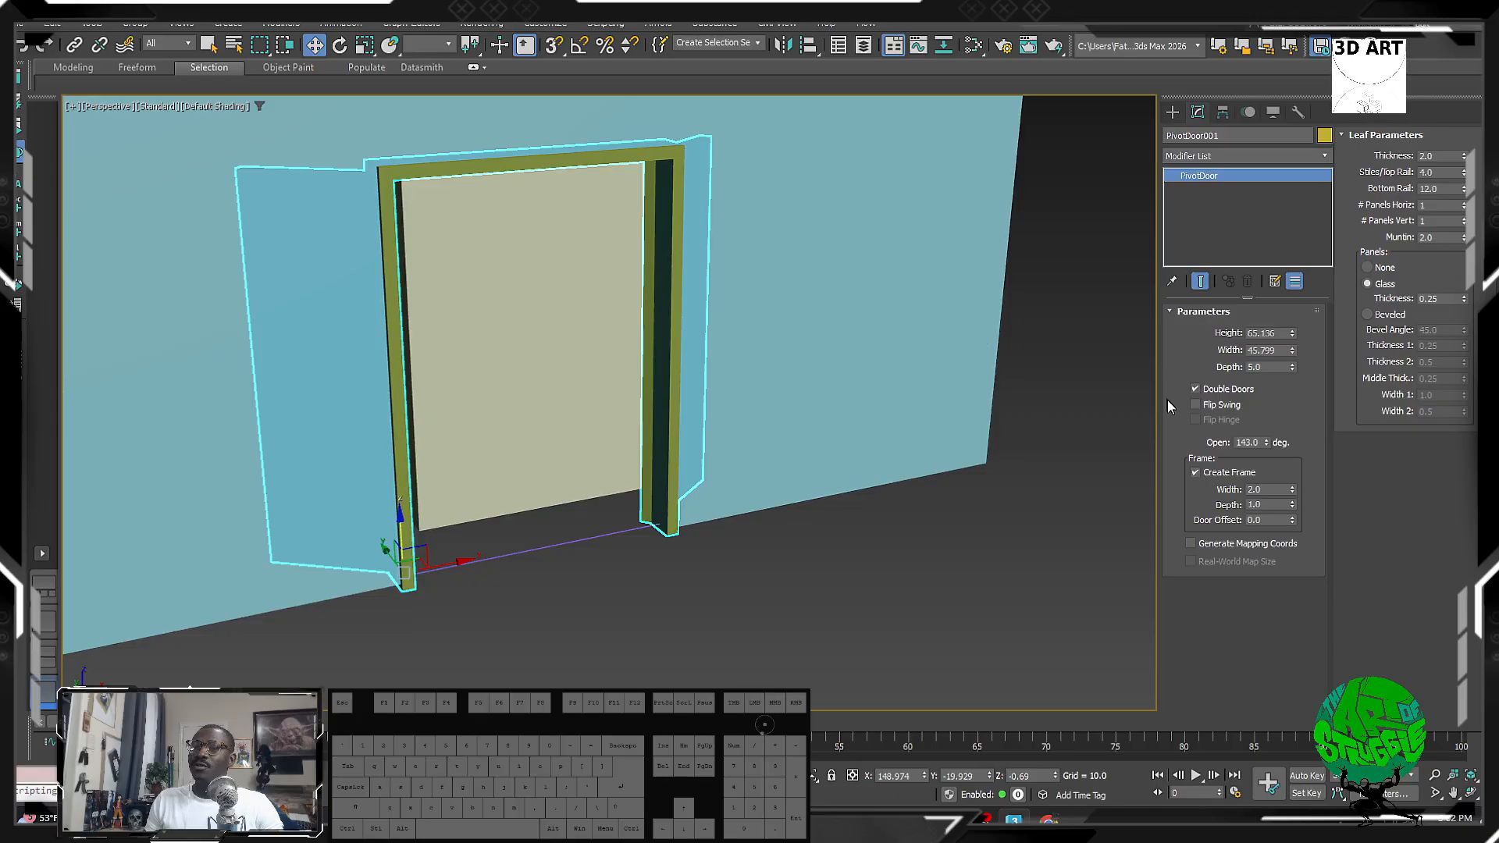
{"action": "left_click", "coordinate": [1201, 406]}
{"action": "middle_click_drag", "start_coordinate": [857, 412], "coordinate": [584, 247], "text": "alt"}
{"action": "scroll", "coordinate": [680, 409], "scroll_direction": "down", "scroll_amount": 5}
{"action": "scroll", "coordinate": [434, 484], "scroll_direction": "up", "scroll_amount": 5}
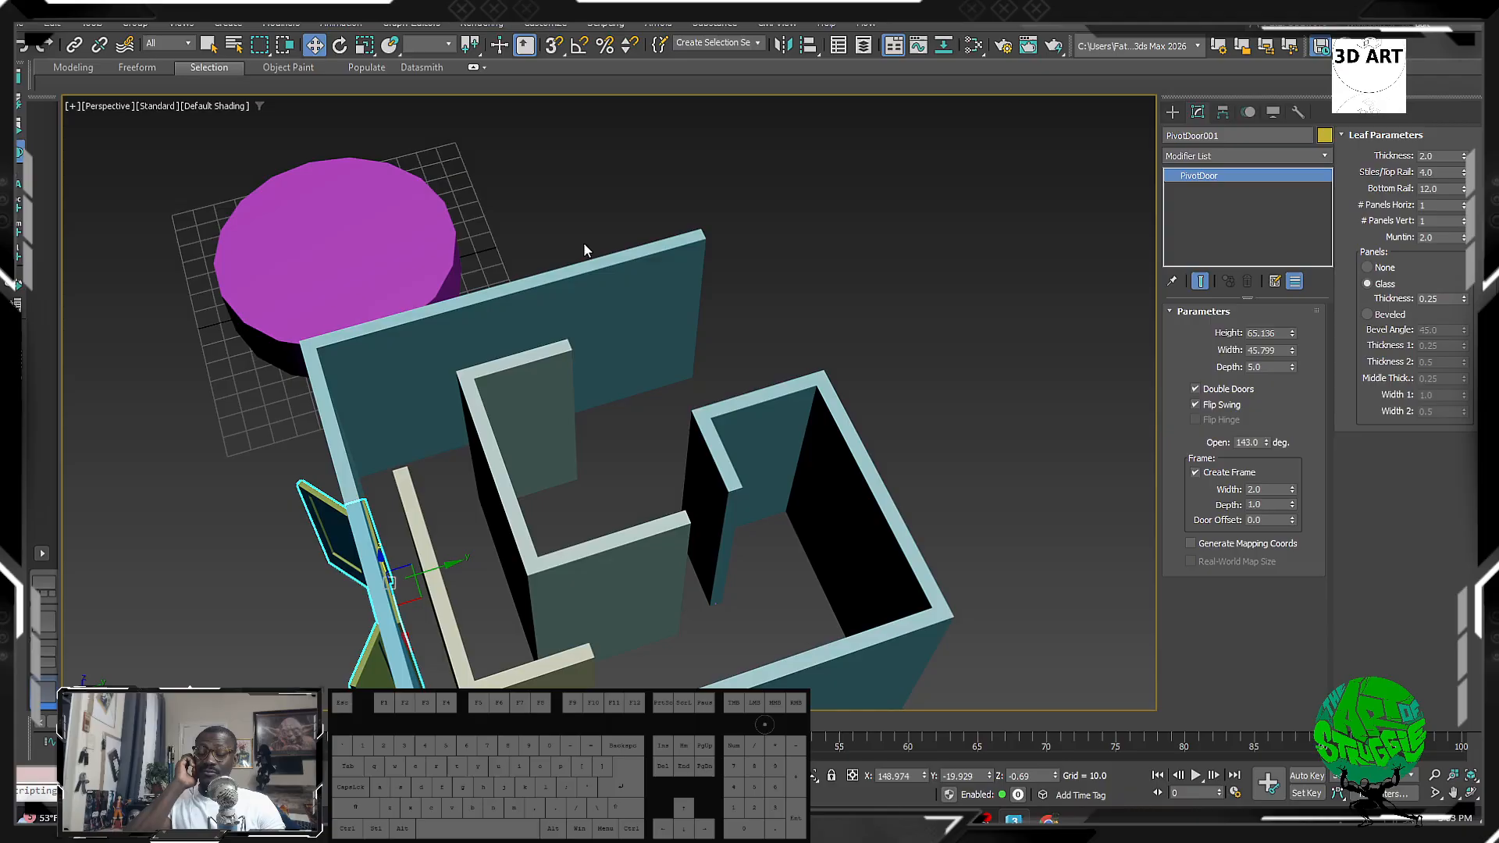
{"action": "key", "text": "z"}
{"action": "middle_click_drag", "start_coordinate": [636, 398], "coordinate": [663, 375], "text": "alt"}
{"action": "scroll", "coordinate": [664, 375], "scroll_direction": "down", "scroll_amount": 5}
{"action": "middle_click_drag", "start_coordinate": [644, 430], "coordinate": [706, 387], "text": "alt"}
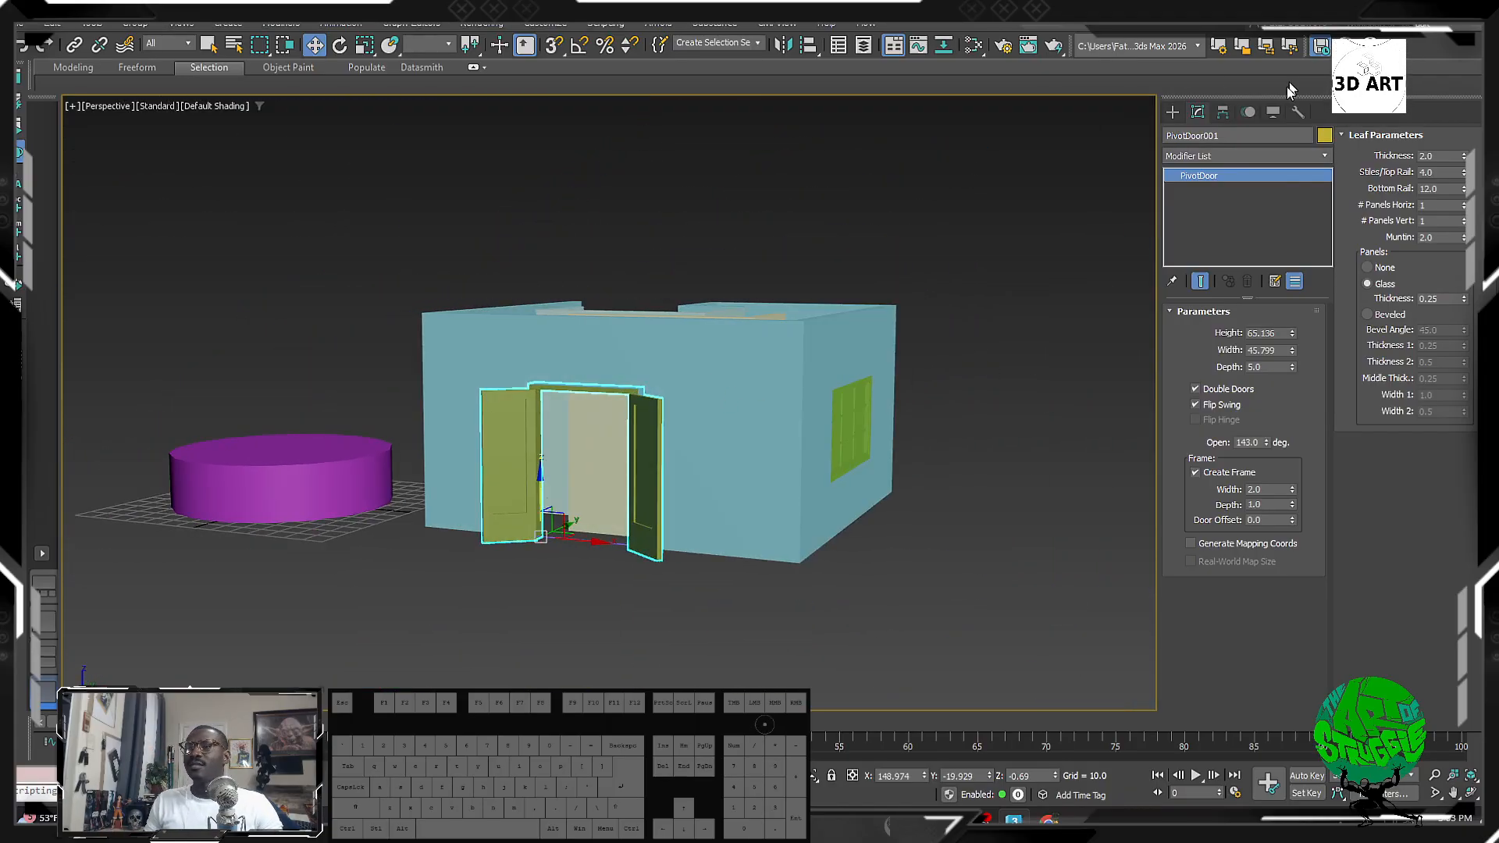
{"action": "left_click", "coordinate": [1169, 112]}
{"action": "middle_click_drag", "start_coordinate": [562, 408], "coordinate": [613, 473], "text": "alt"}
{"action": "left_click_drag", "start_coordinate": [850, 598], "coordinate": [383, 117]}
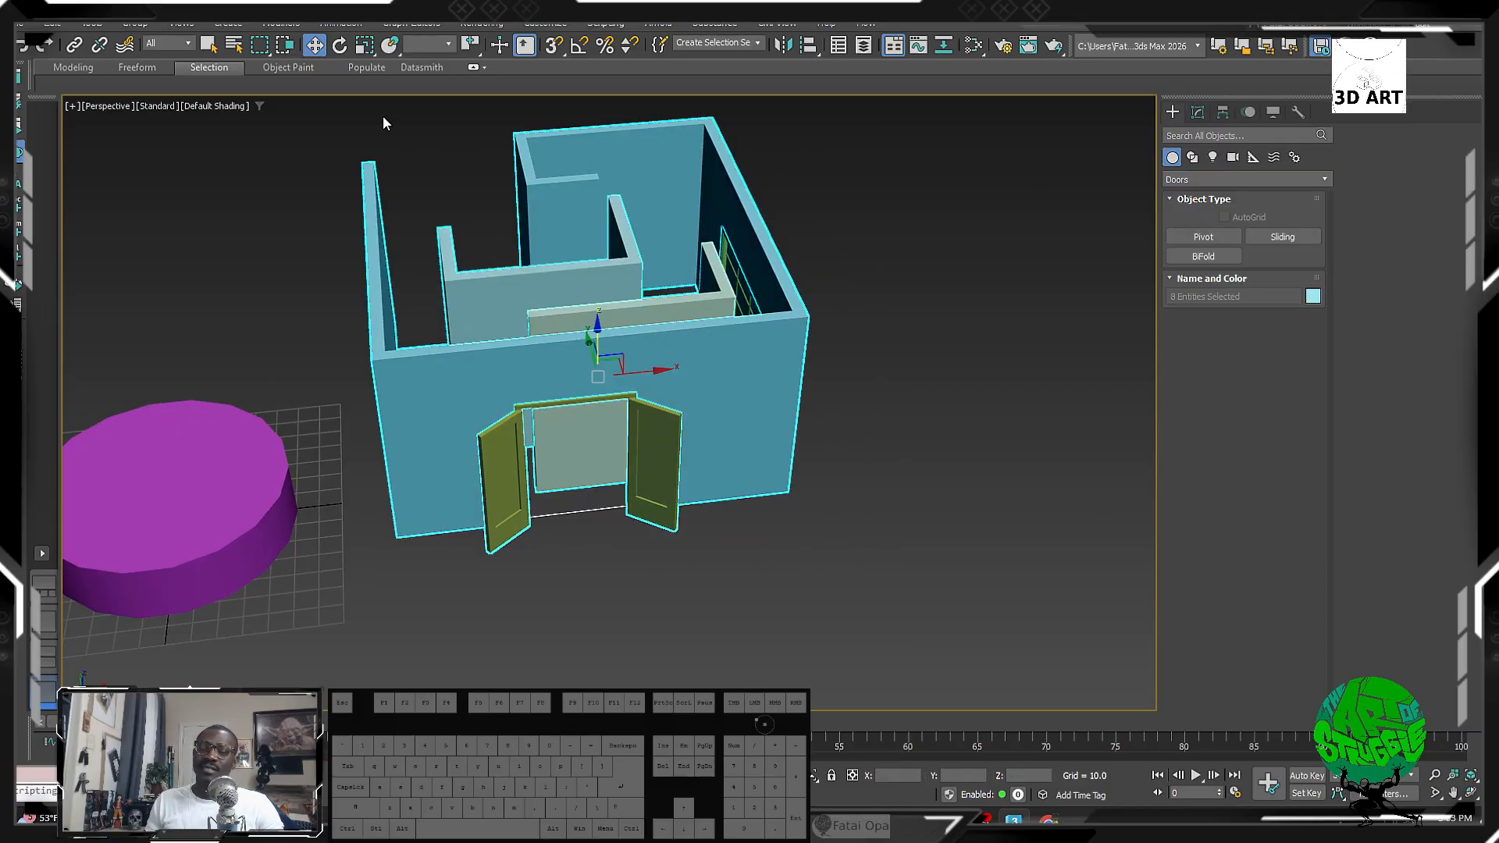
{"action": "middle_click_drag", "start_coordinate": [383, 118], "coordinate": [596, 264], "text": "alt"}
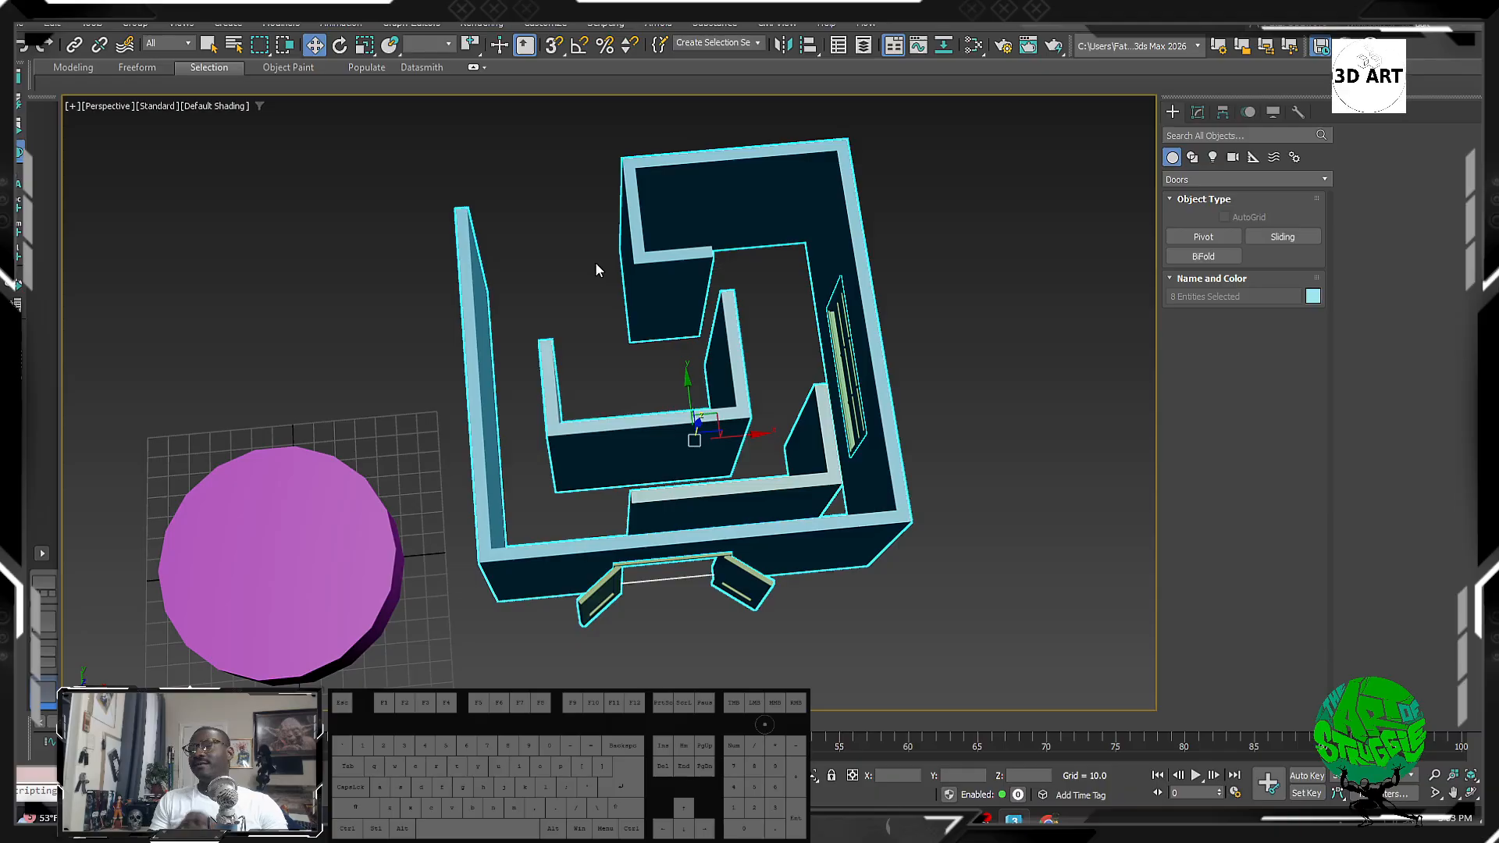
{"action": "middle_click_drag", "start_coordinate": [653, 527], "coordinate": [849, 321], "text": "alt"}
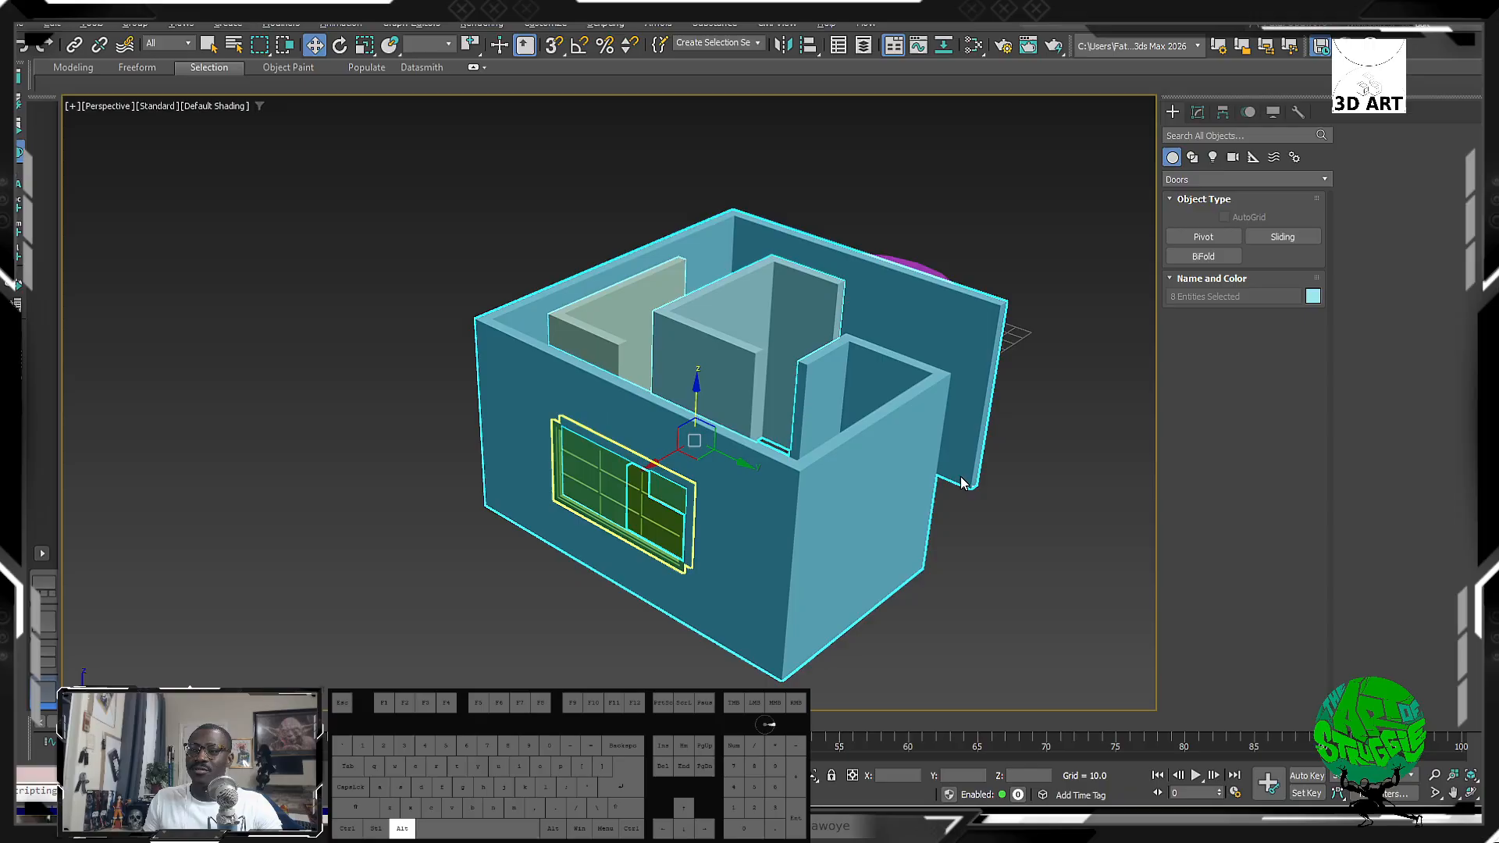
{"action": "key", "text": "alt+z"}
{"action": "key", "text": "alt+z"}
{"action": "left_click", "coordinate": [658, 148]}
{"action": "middle_click_drag", "start_coordinate": [657, 148], "coordinate": [537, 190], "text": "alt"}
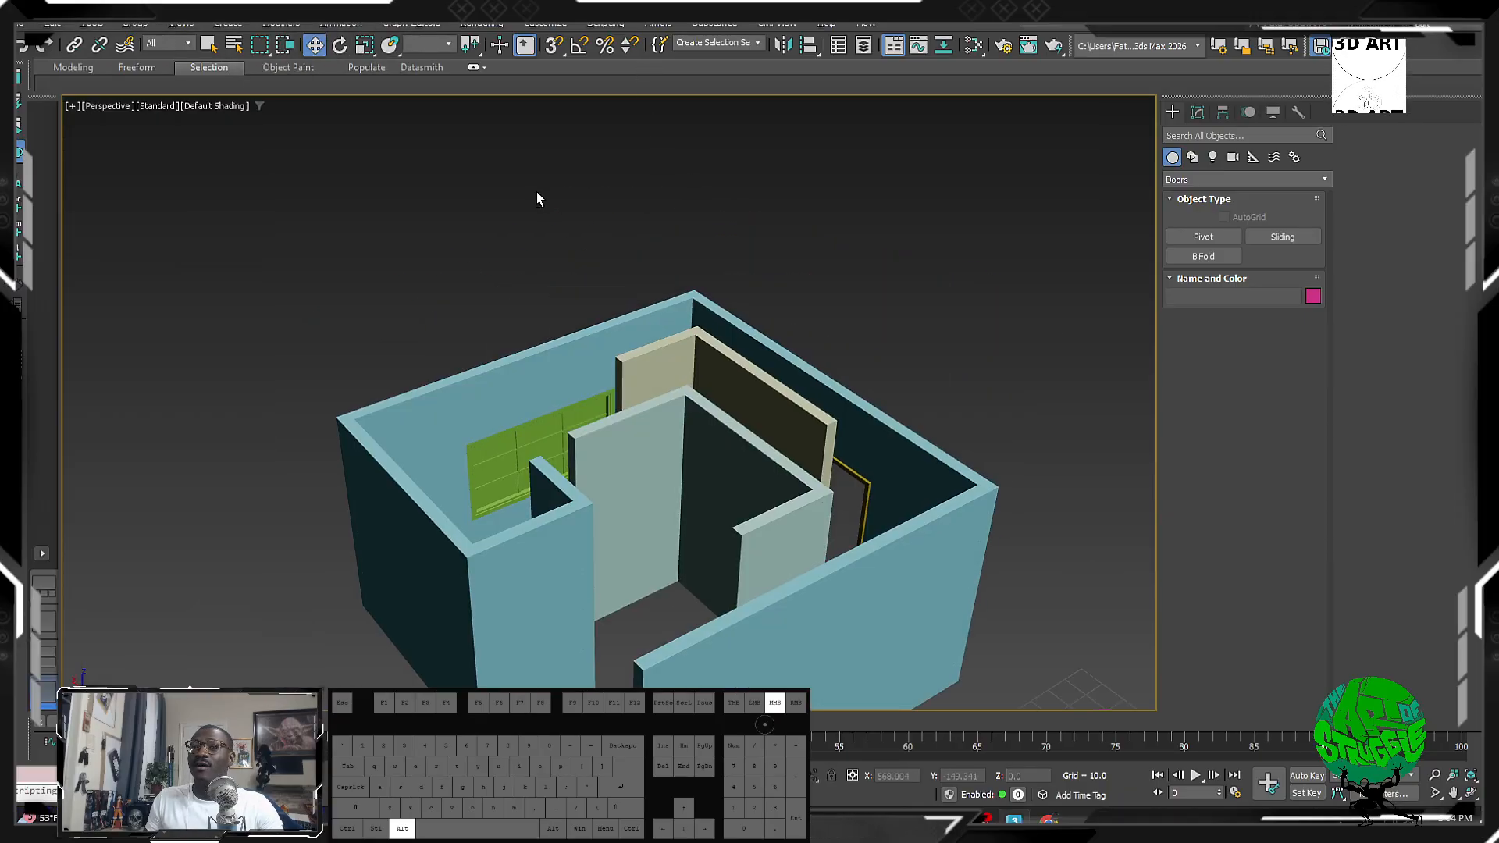
{"action": "scroll", "coordinate": [648, 488], "scroll_direction": "down", "scroll_amount": 4}
{"action": "middle_click_drag", "start_coordinate": [648, 488], "coordinate": [610, 355]}
{"action": "middle_click_drag", "start_coordinate": [516, 390], "coordinate": [730, 268], "text": "alt"}
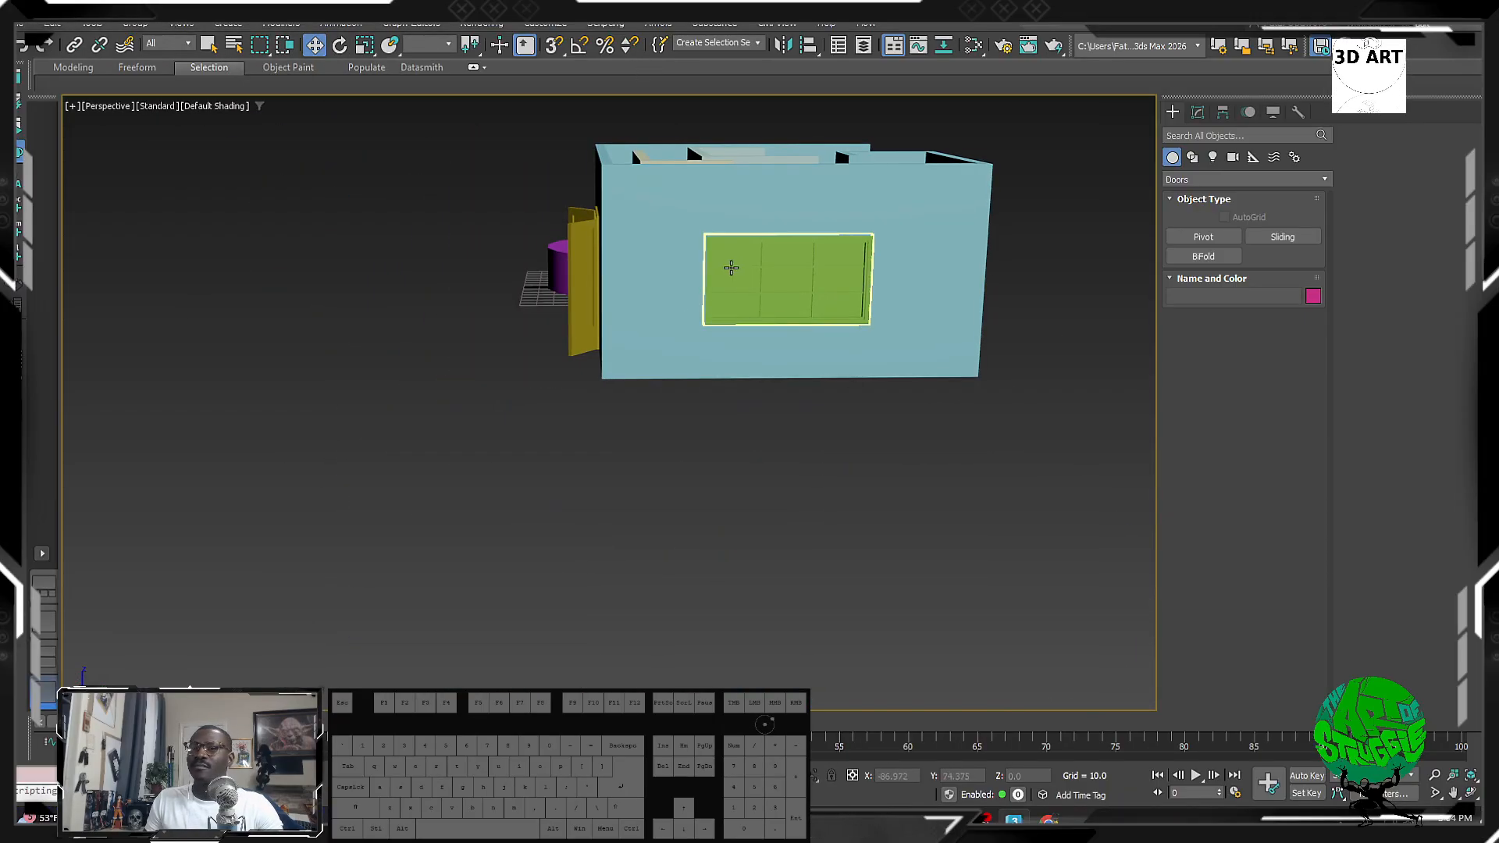
{"action": "left_click", "coordinate": [731, 269]}
{"action": "middle_click_drag", "start_coordinate": [808, 295], "coordinate": [662, 345]}
{"action": "middle_click_drag", "start_coordinate": [662, 345], "coordinate": [589, 373], "text": "alt"}
{"action": "left_click_drag", "start_coordinate": [870, 330], "coordinate": [461, 223]}
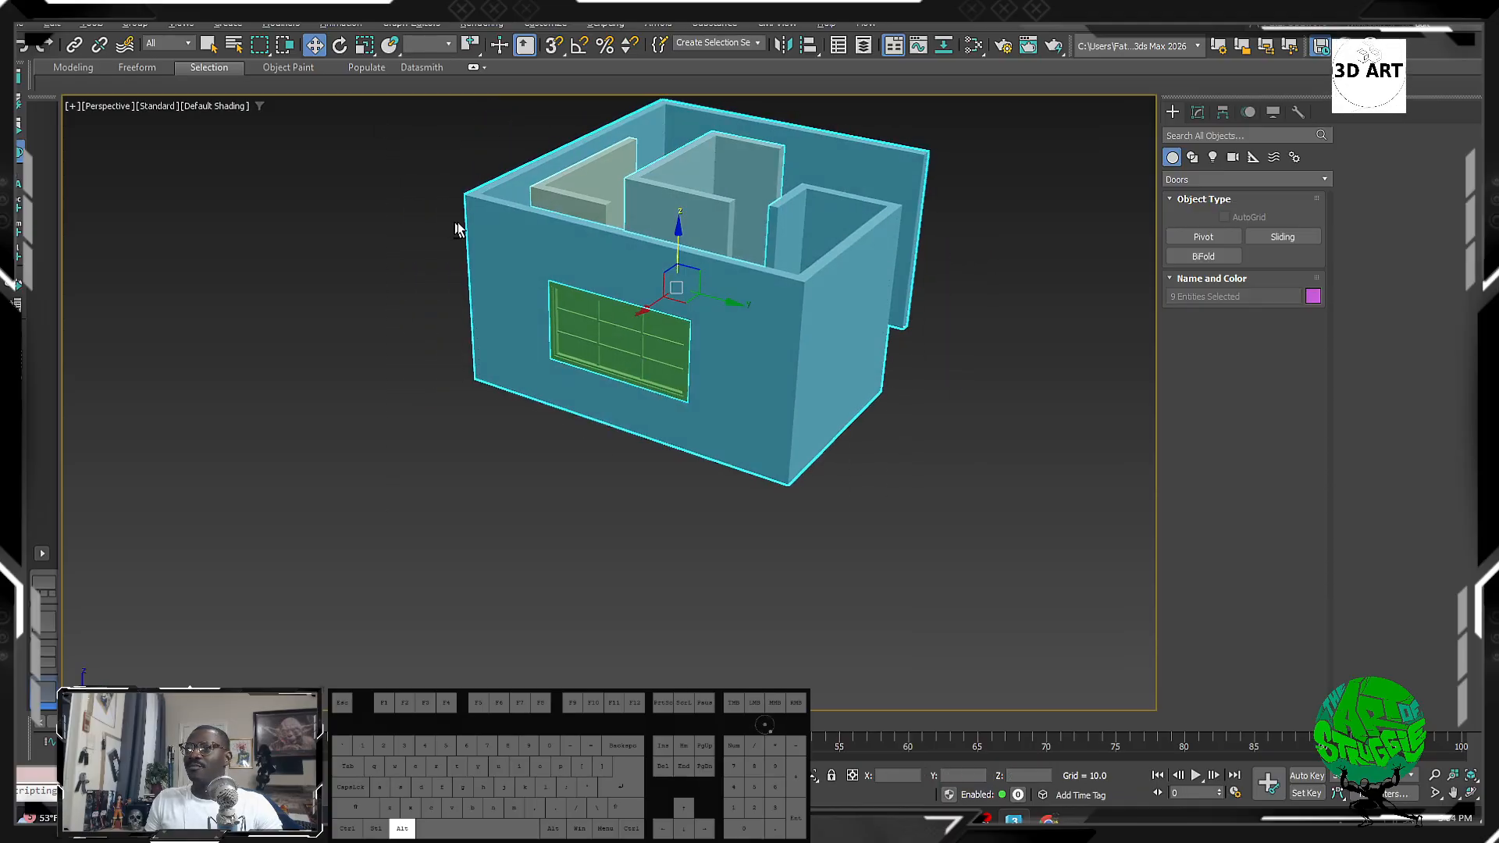
{"action": "middle_click_drag", "start_coordinate": [459, 224], "coordinate": [596, 237], "text": "alt"}
{"action": "left_click", "coordinate": [946, 481]}
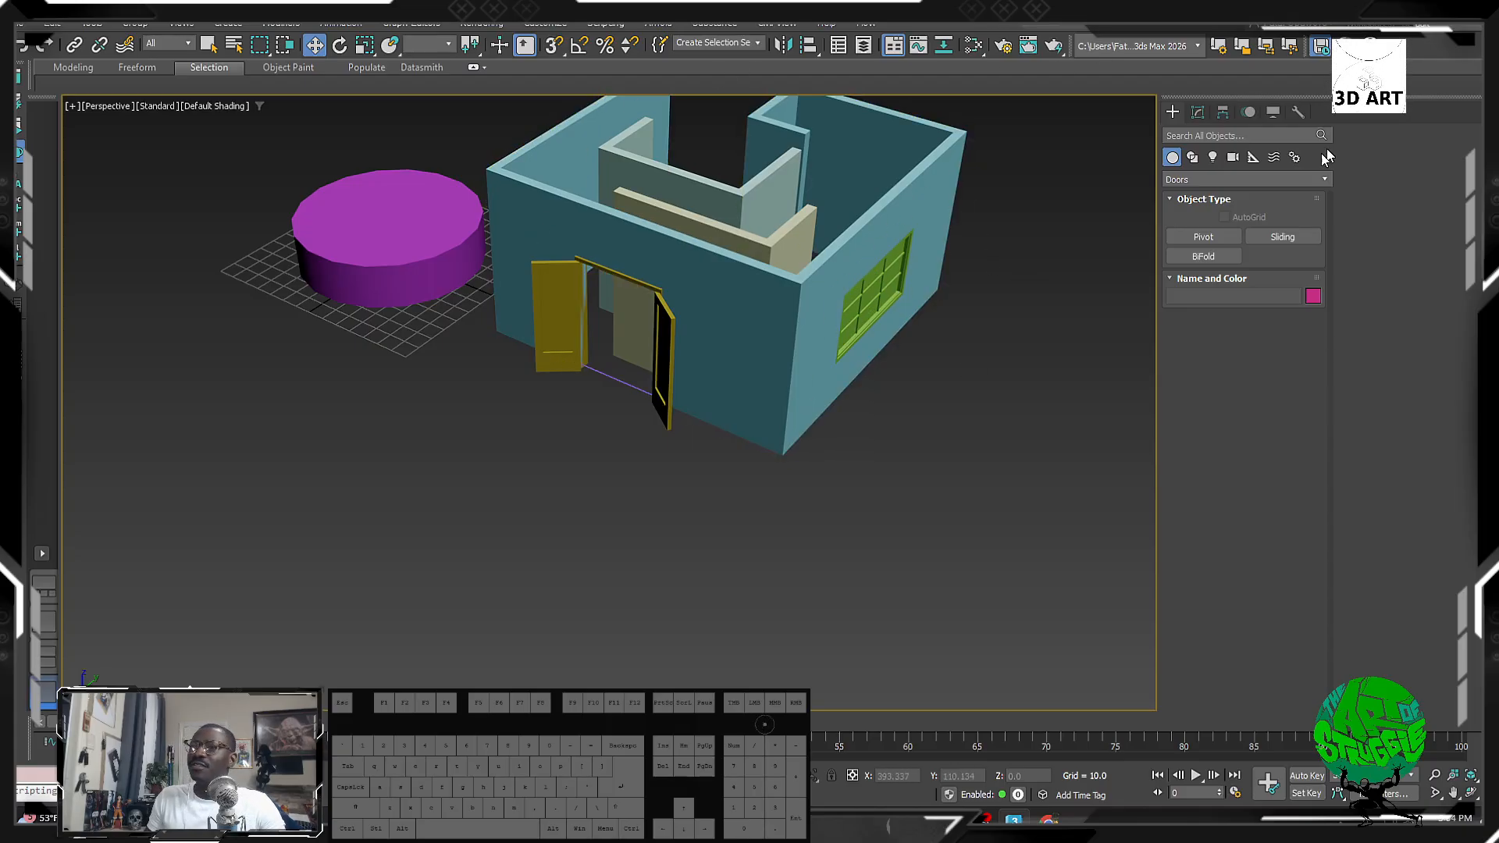
Step: Switch the creation category to Standard Primitives, then Extended Primitives
{"action": "left_click", "coordinate": [1280, 180]}
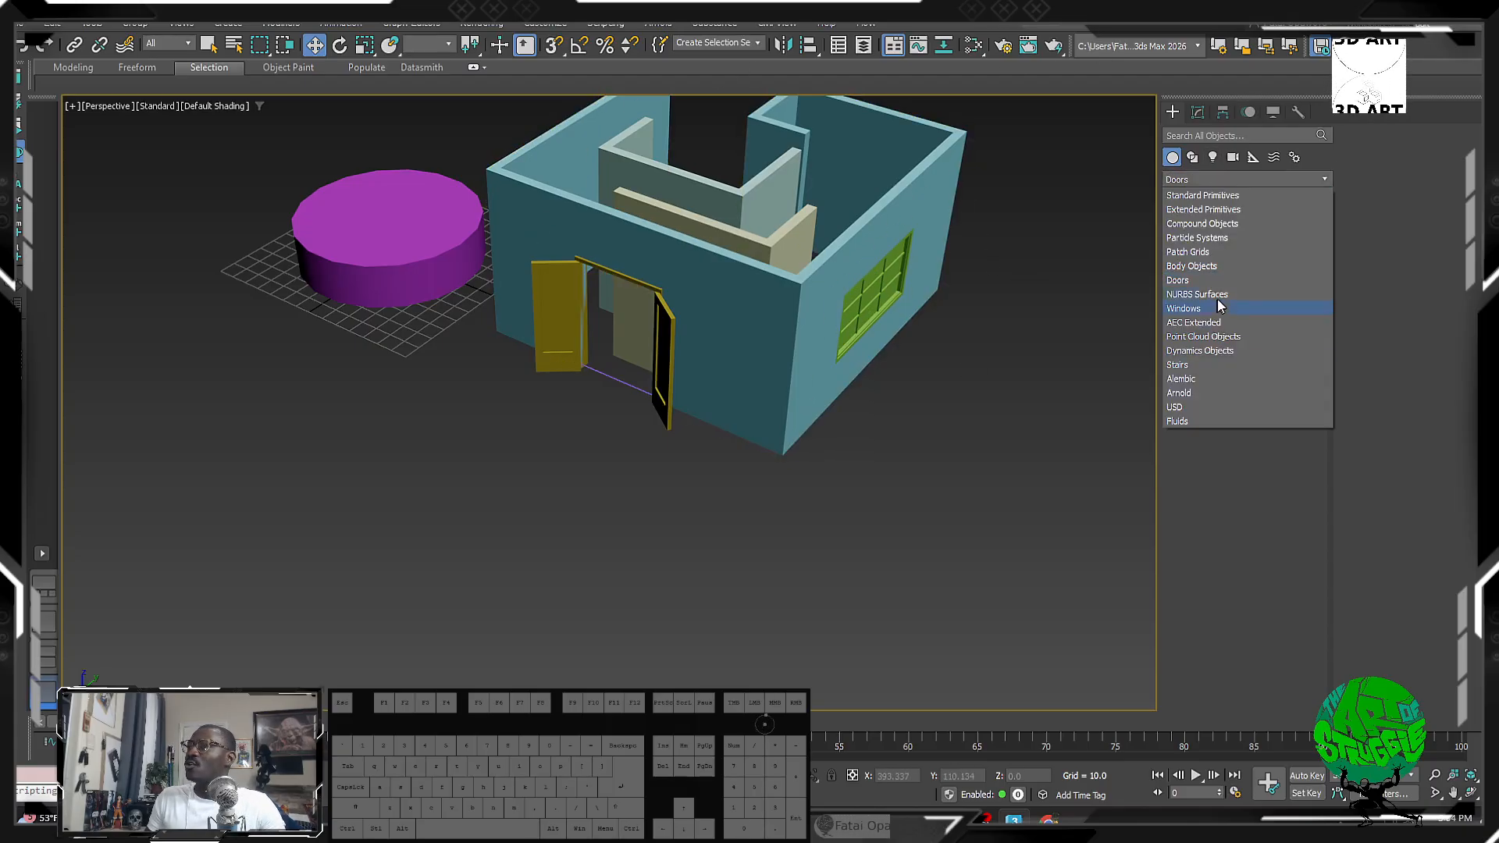
{"action": "left_click", "coordinate": [1209, 180]}
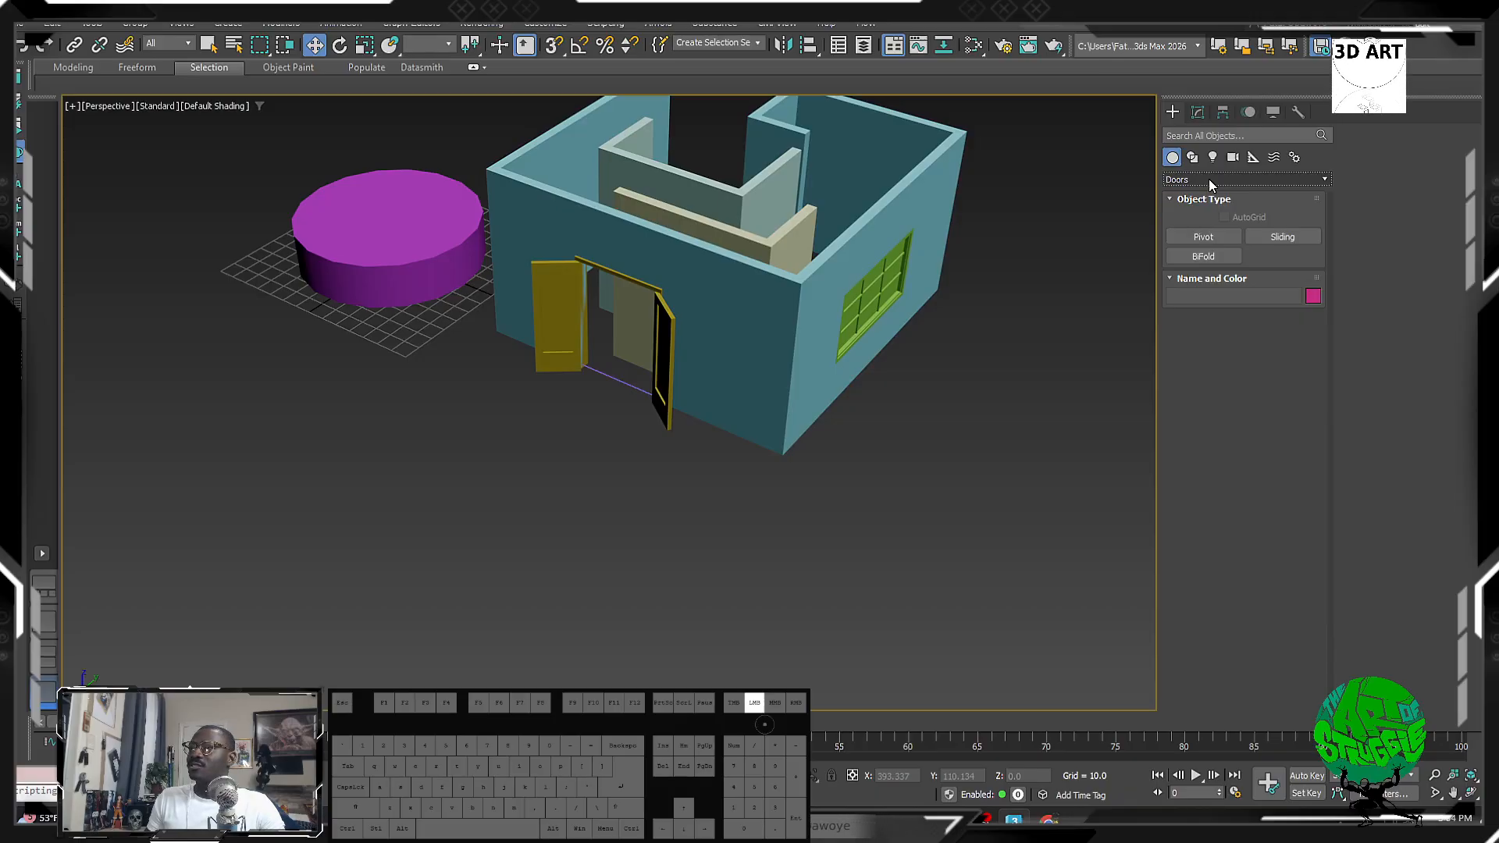
{"action": "left_click", "coordinate": [1209, 179]}
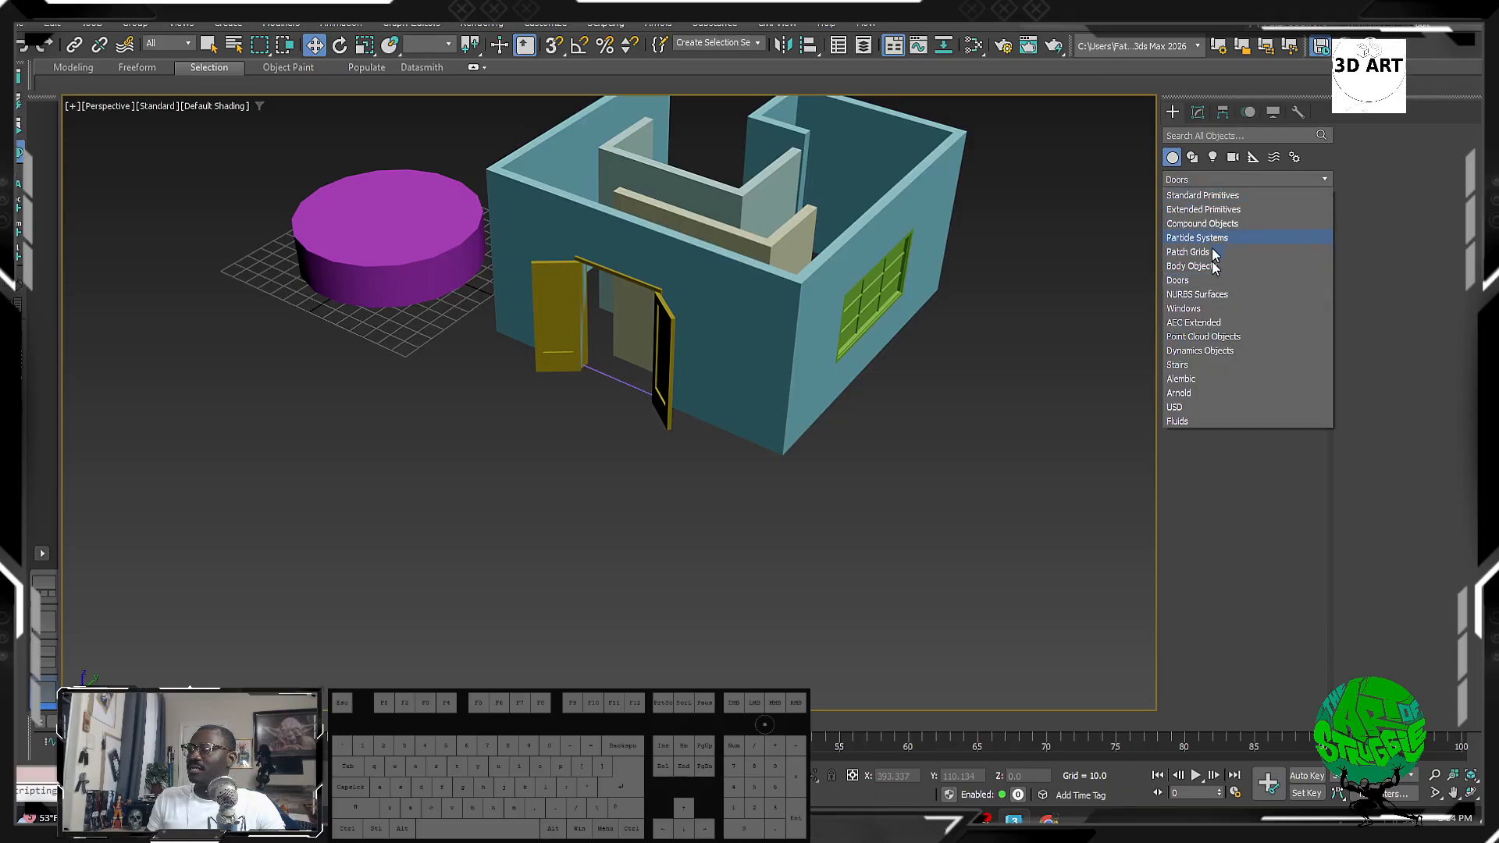
{"action": "left_click", "coordinate": [1203, 196]}
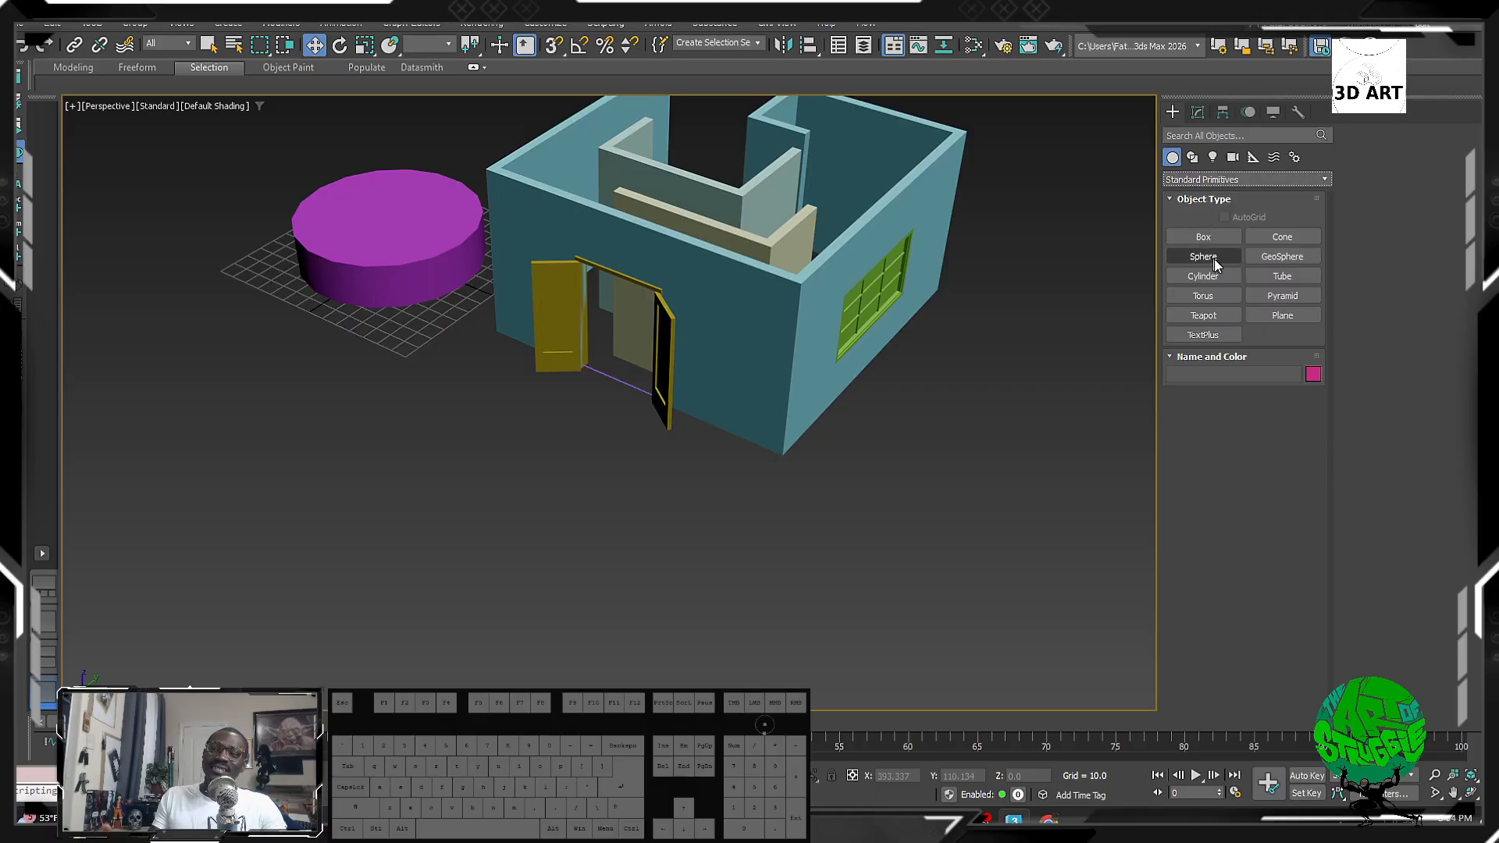
{"action": "left_click", "coordinate": [1218, 179]}
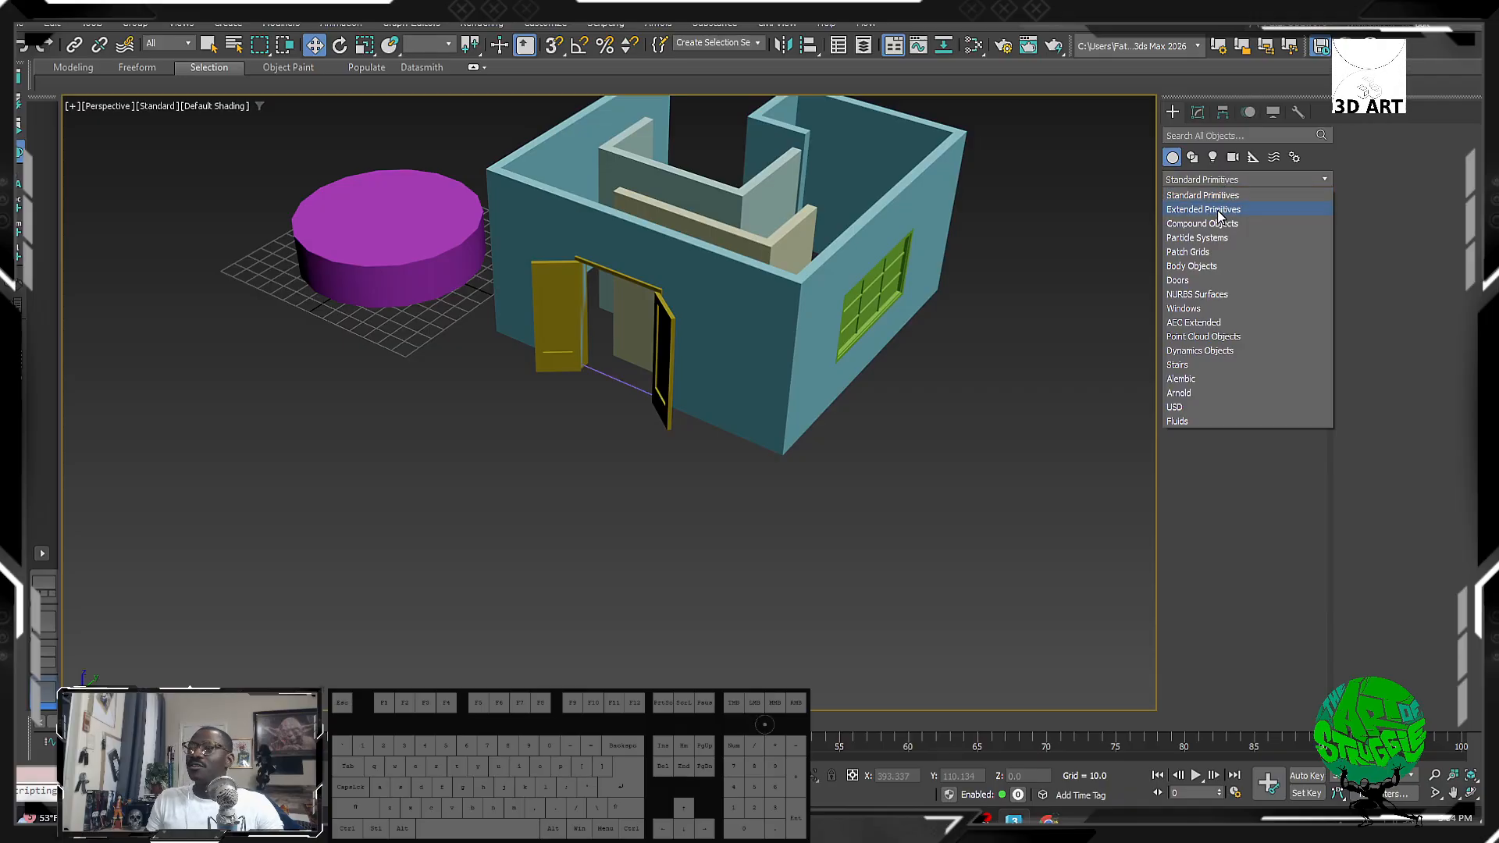
{"action": "left_click", "coordinate": [1219, 215]}
Step: Switch to Compound Objects, then Particle Systems, glance at Helpers, and reopen the category list
{"action": "left_click", "coordinate": [1219, 179]}
{"action": "left_click", "coordinate": [1202, 224]}
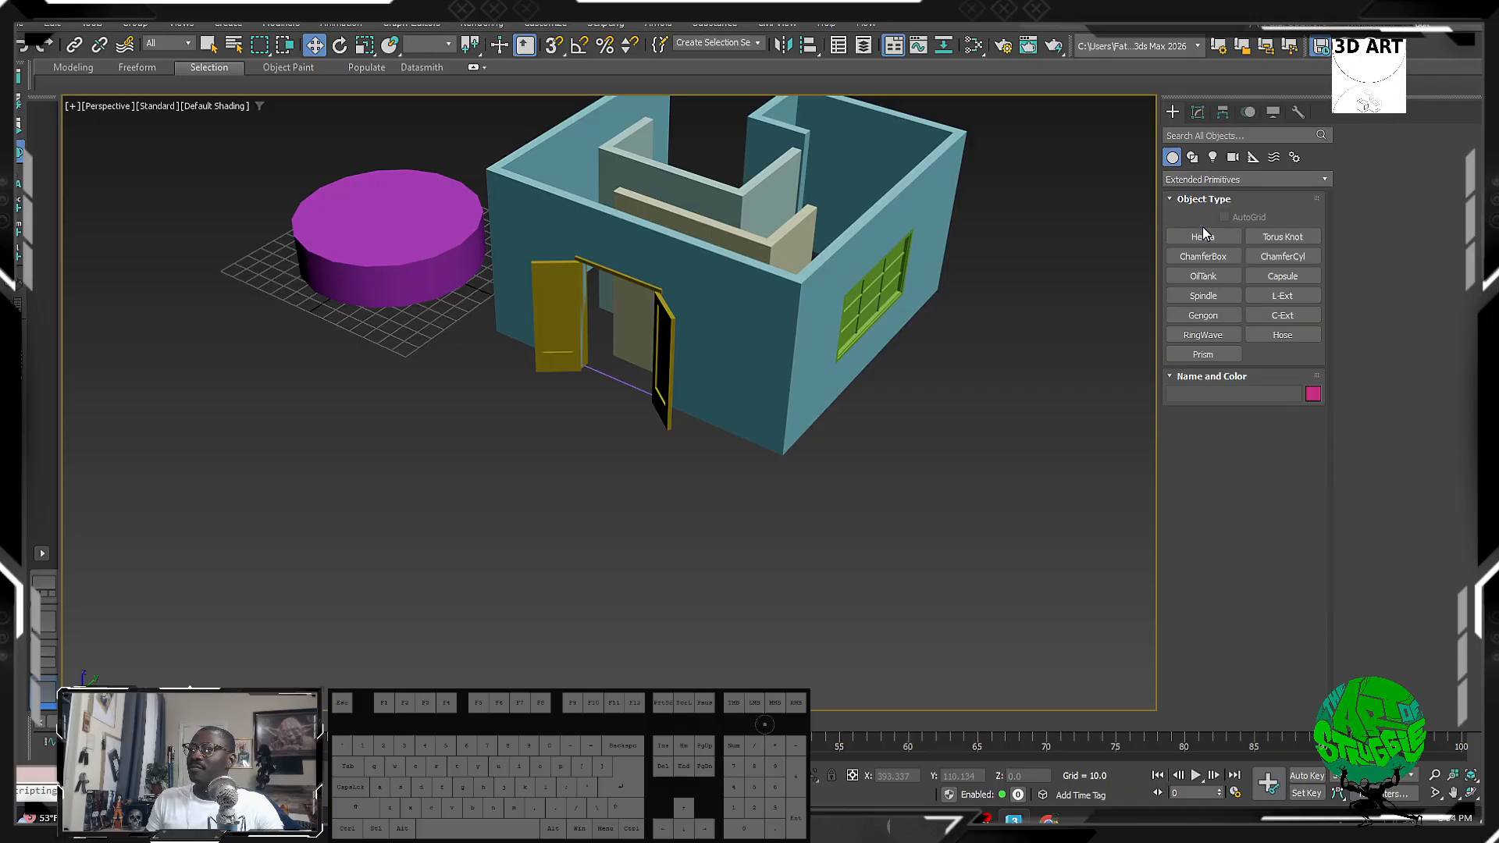
{"action": "left_click", "coordinate": [1305, 179]}
{"action": "left_click", "coordinate": [1233, 236]}
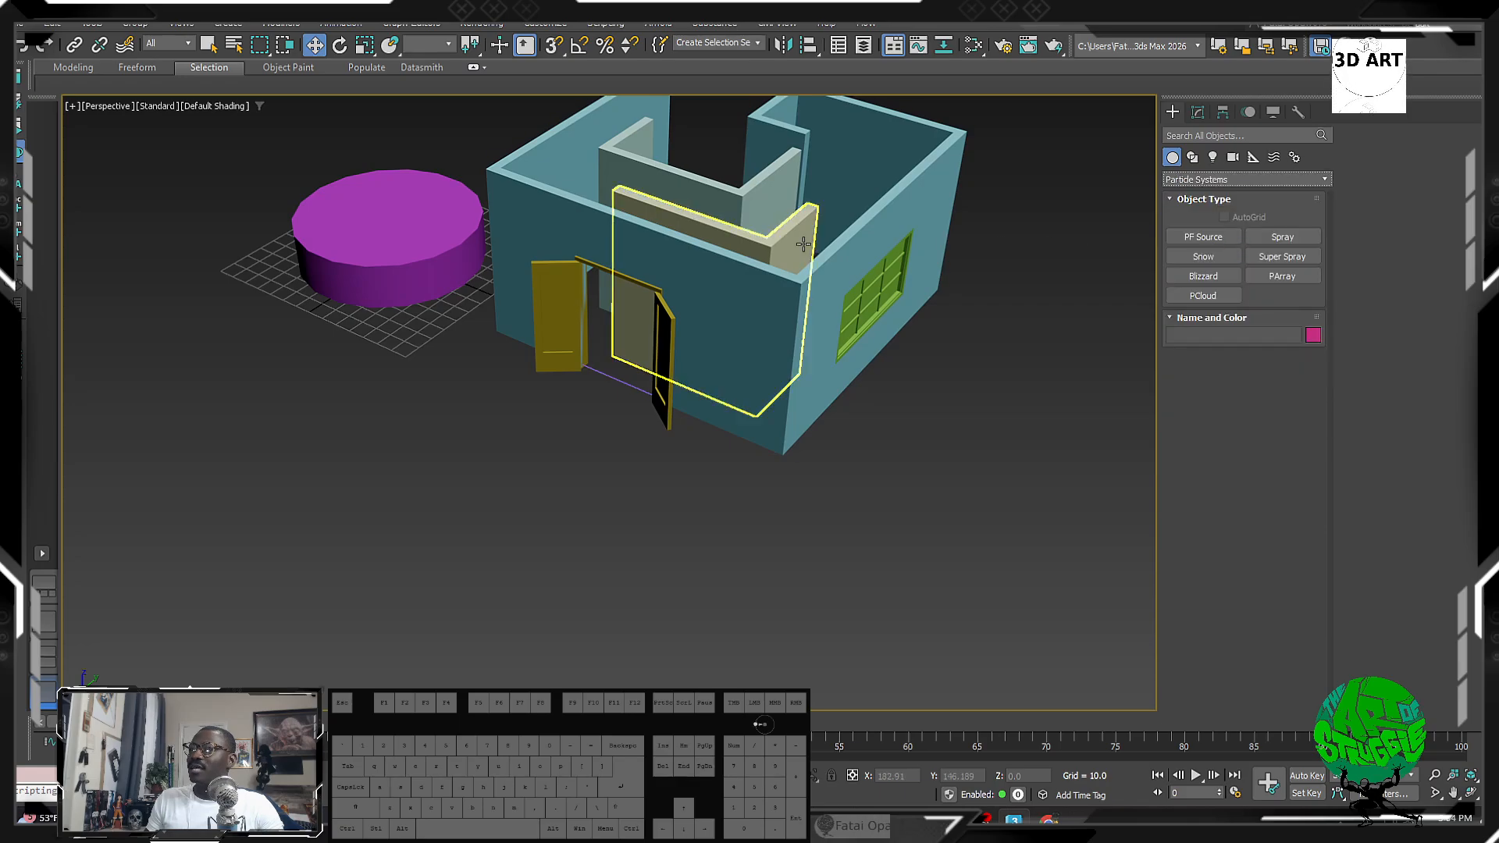
{"action": "middle_click_drag", "start_coordinate": [781, 297], "coordinate": [851, 277], "text": "alt"}
{"action": "left_click", "coordinate": [1253, 157]}
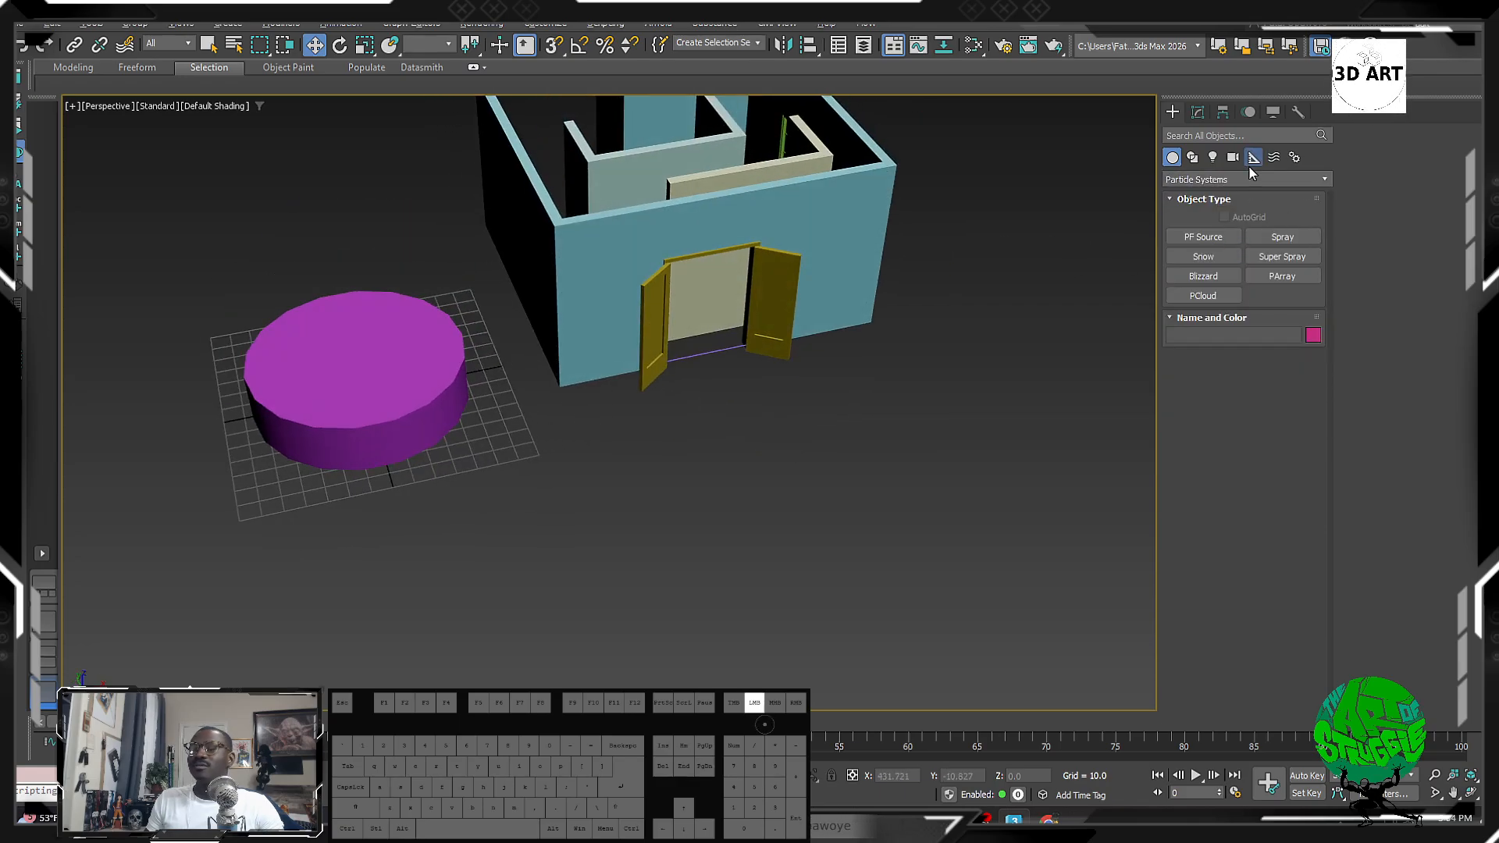
{"action": "left_click", "coordinate": [1173, 158]}
{"action": "left_click", "coordinate": [1201, 183]}
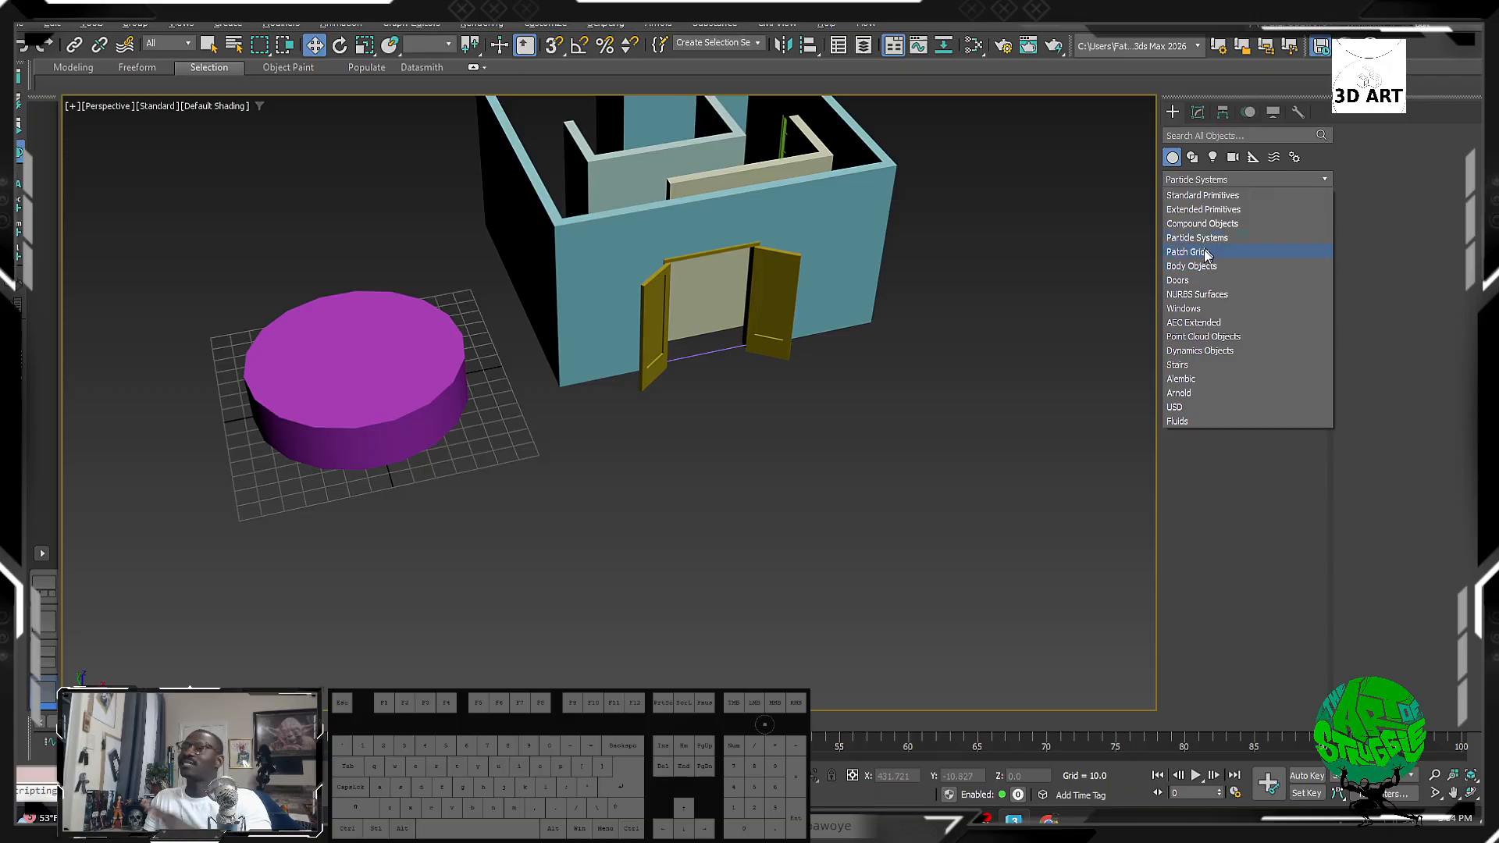
Step: Create a box about 74.5 high beside the purple cylinder
{"action": "left_click", "coordinate": [1203, 195]}
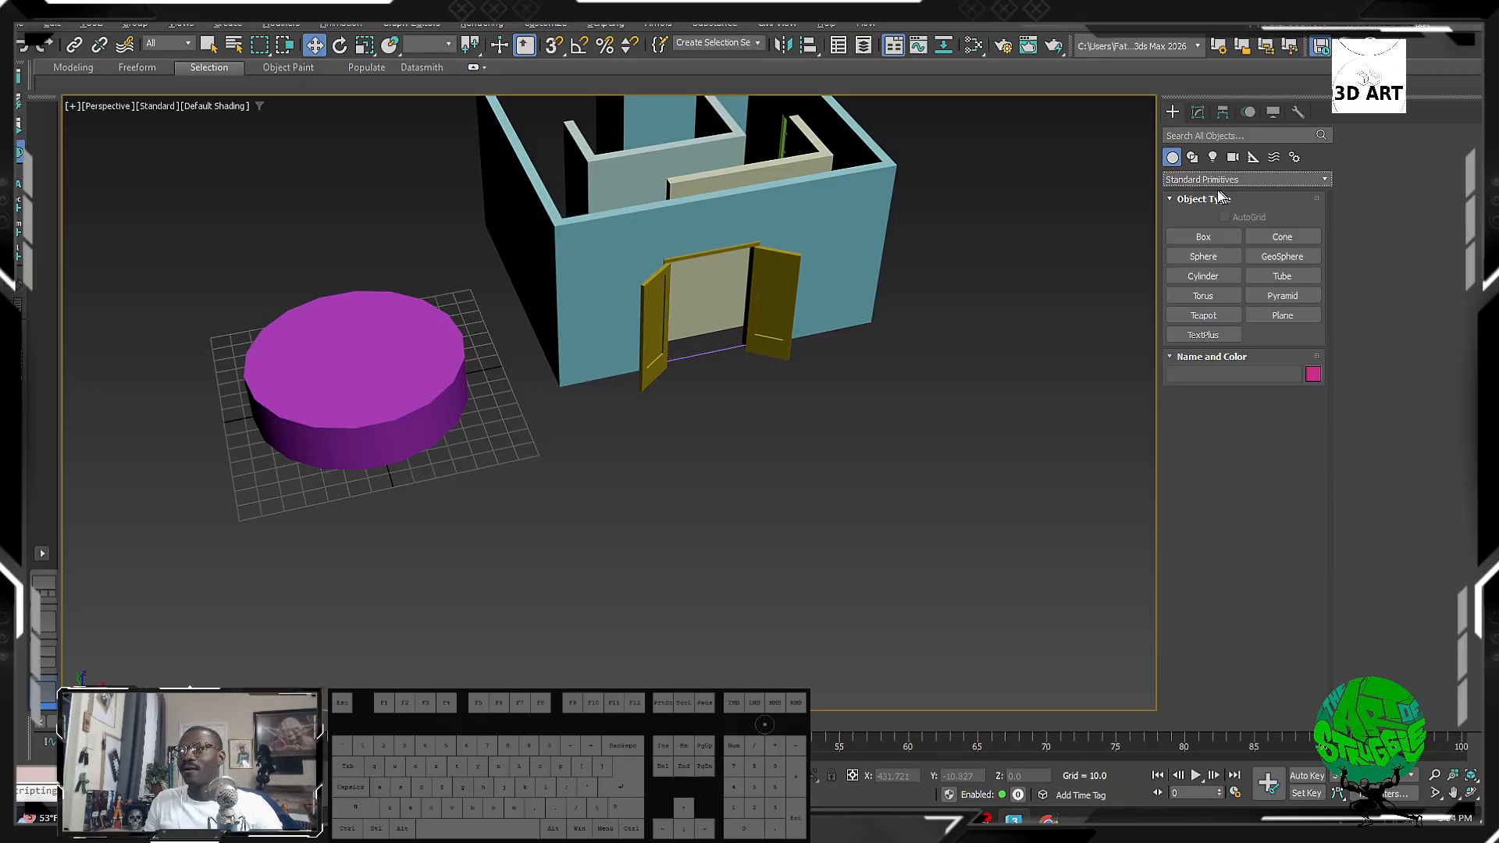
{"action": "left_click", "coordinate": [1203, 237]}
{"action": "left_click_drag", "start_coordinate": [409, 467], "coordinate": [585, 552]}
{"action": "left_click", "coordinate": [552, 400]}
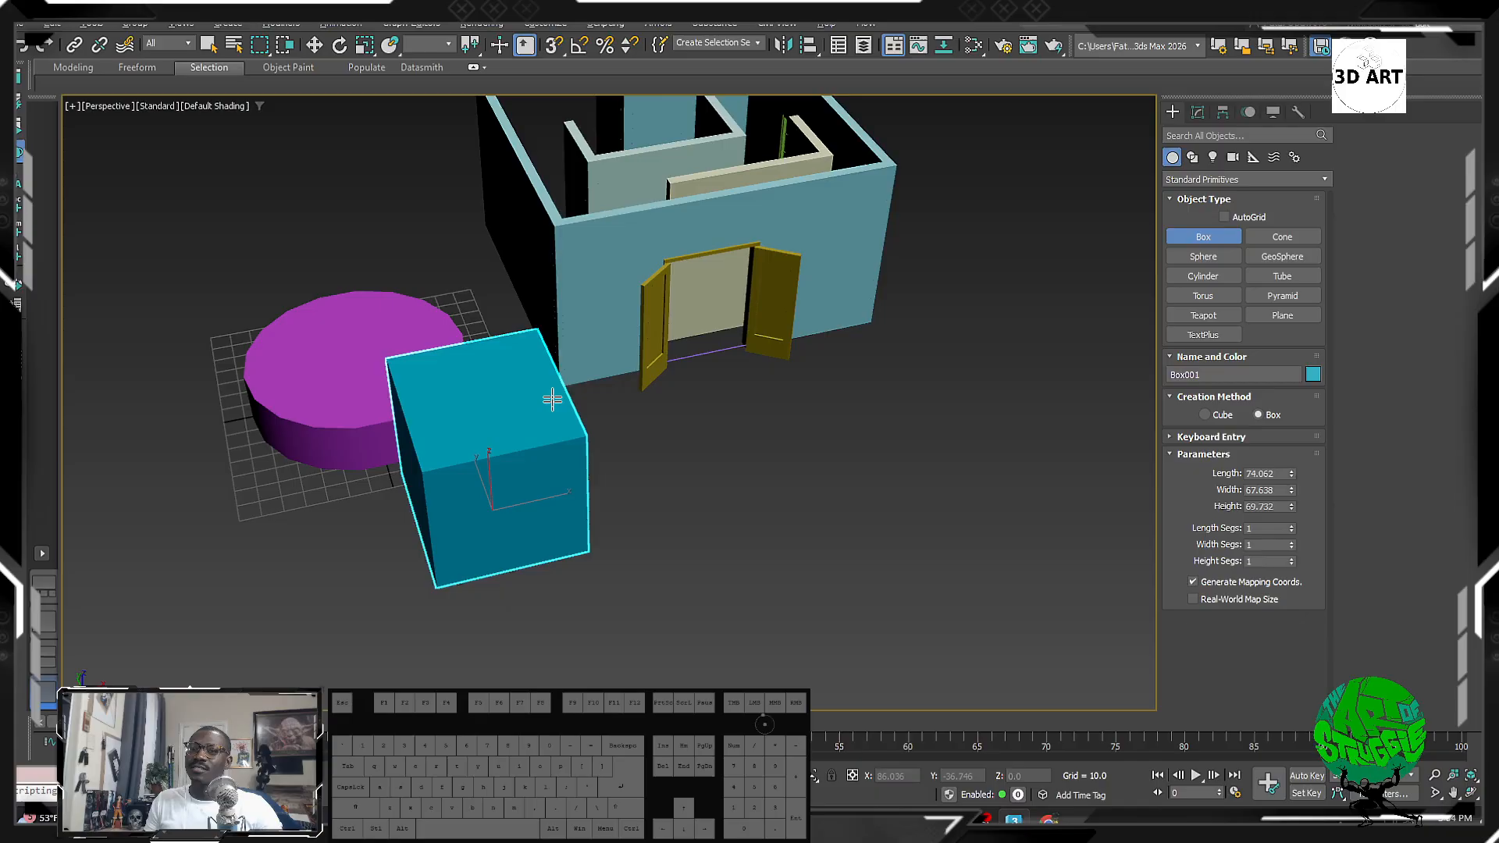
{"action": "left_click", "coordinate": [551, 390]}
{"action": "middle_click_drag", "start_coordinate": [521, 473], "coordinate": [639, 431], "text": "alt"}
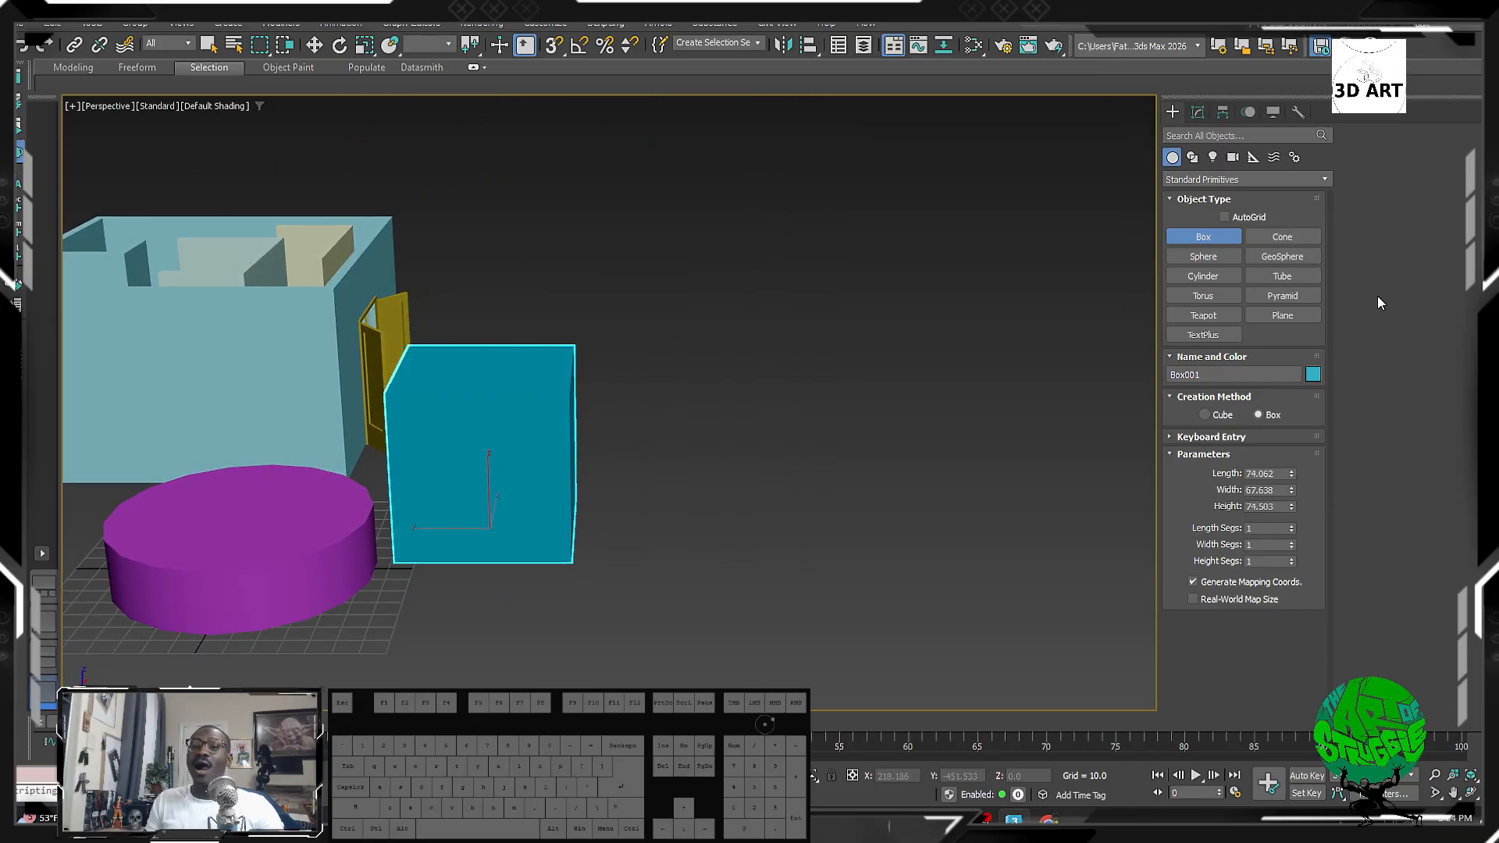
Step: Draw a small new cylinder in front of the purple one
{"action": "left_click", "coordinate": [1204, 276]}
{"action": "middle_click_drag", "start_coordinate": [546, 562], "coordinate": [640, 574], "text": "alt"}
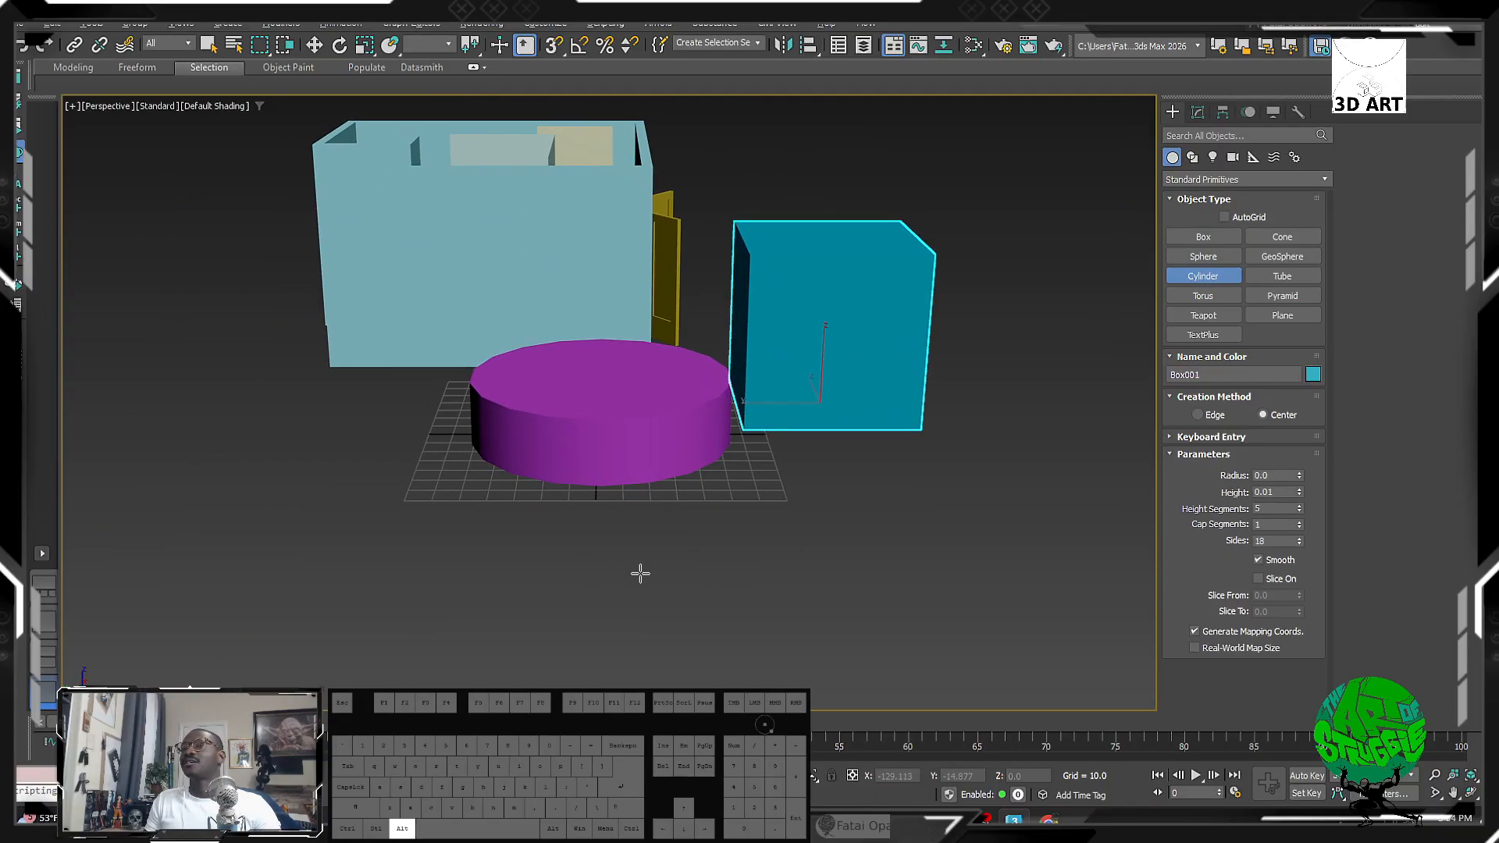
{"action": "left_click_drag", "start_coordinate": [715, 522], "coordinate": [758, 525]}
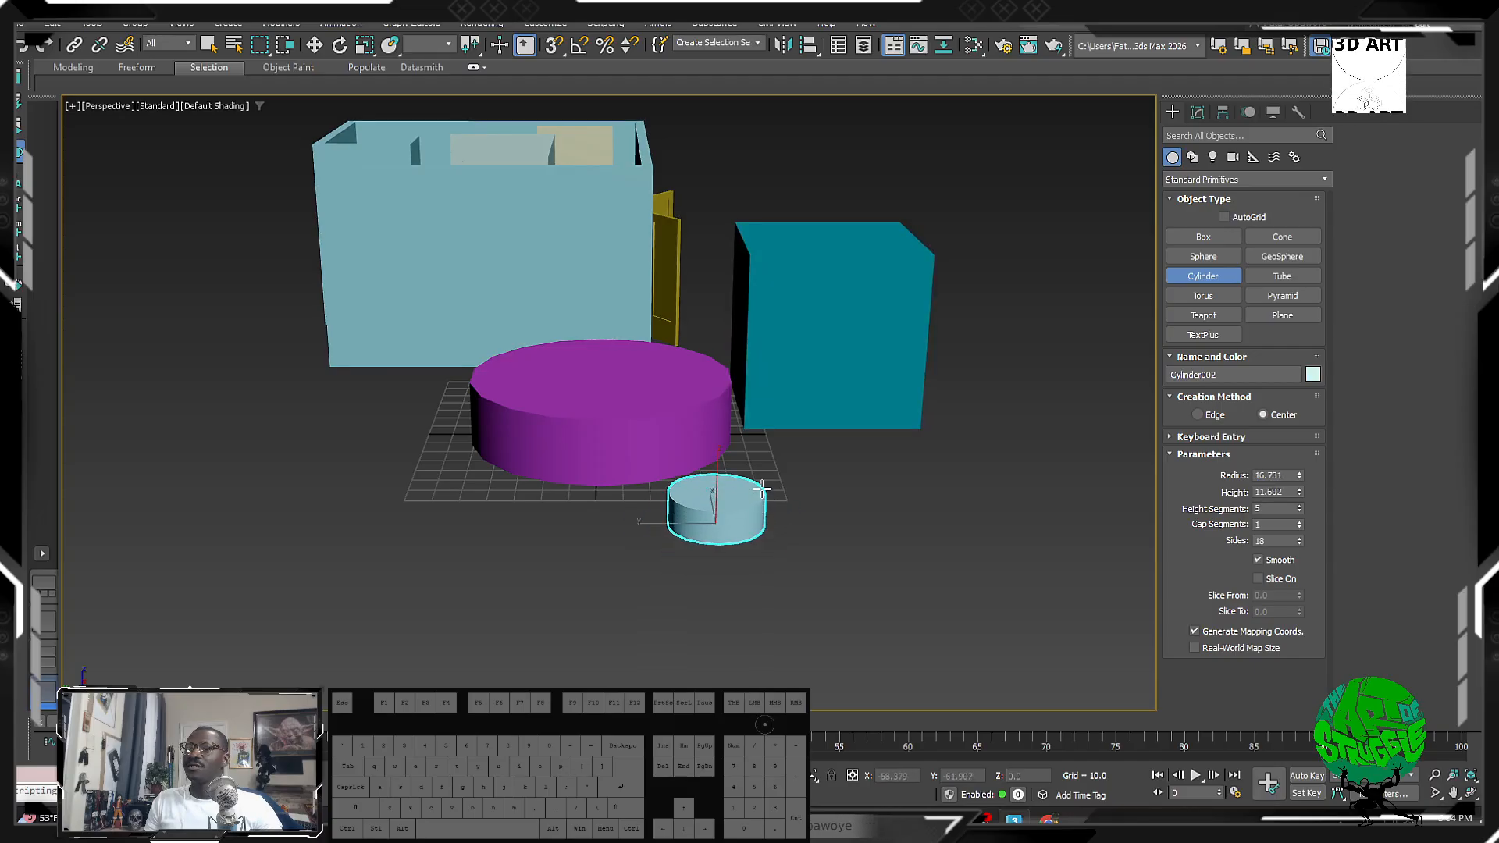
{"action": "right_click", "coordinate": [762, 488]}
{"action": "middle_click_drag", "start_coordinate": [761, 488], "coordinate": [698, 583], "text": "alt"}
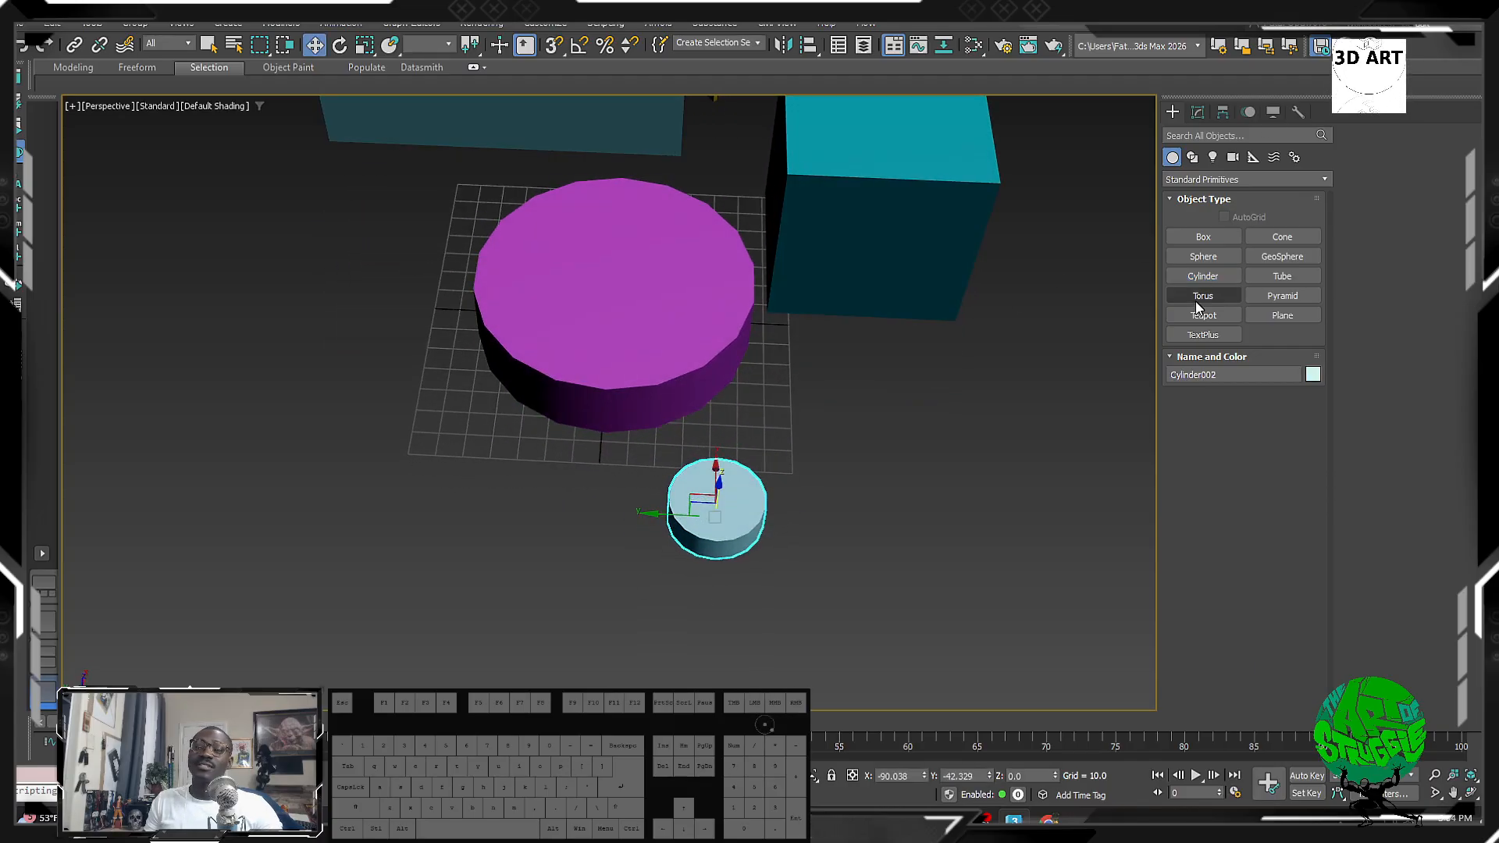
{"action": "left_click", "coordinate": [1203, 275]}
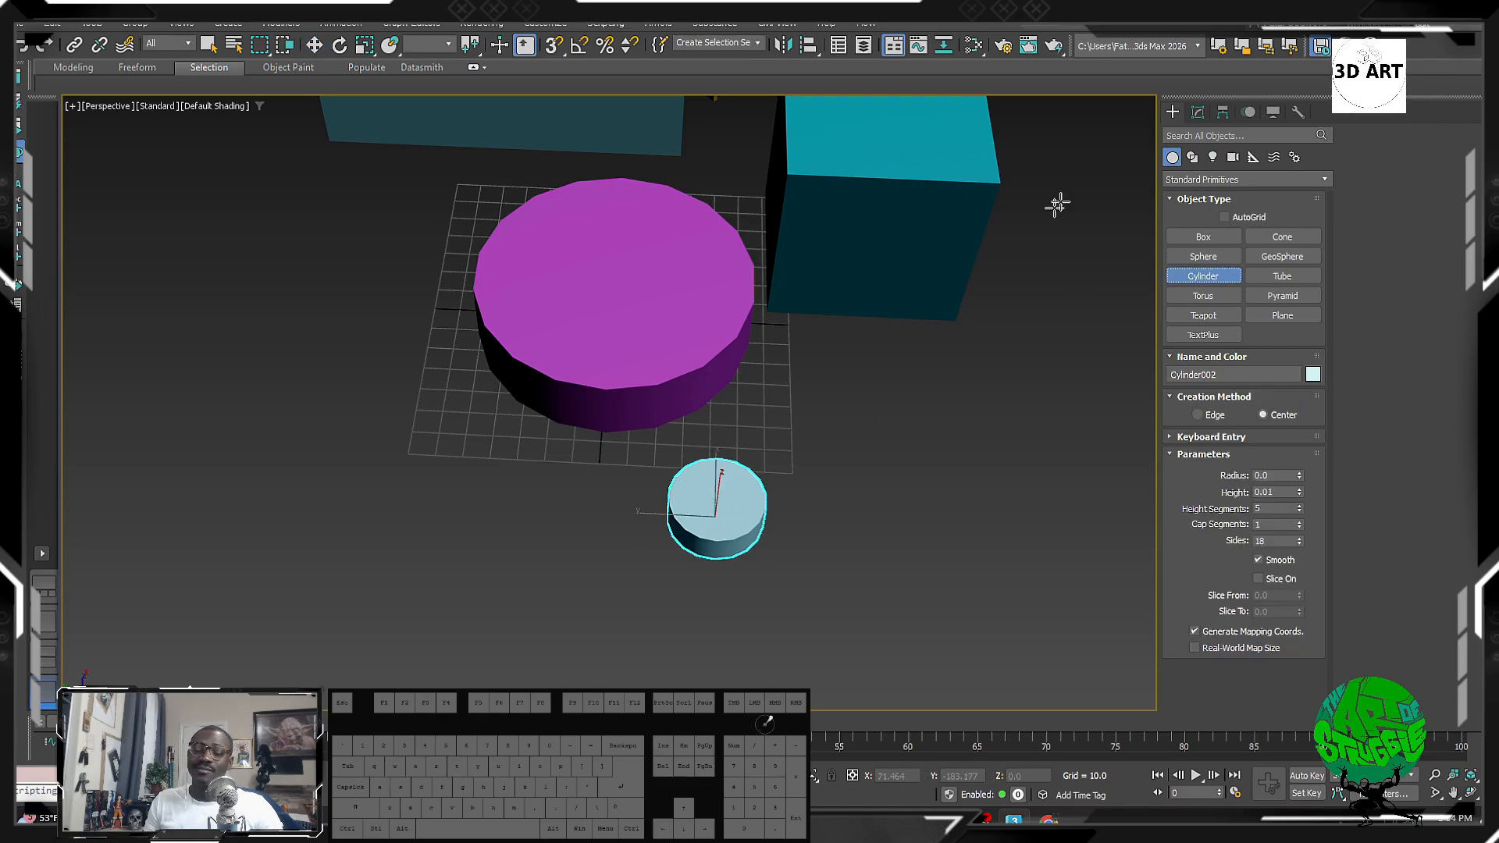
{"action": "right_click", "coordinate": [669, 509]}
{"action": "middle_click_drag", "start_coordinate": [669, 510], "coordinate": [653, 486], "text": "alt"}
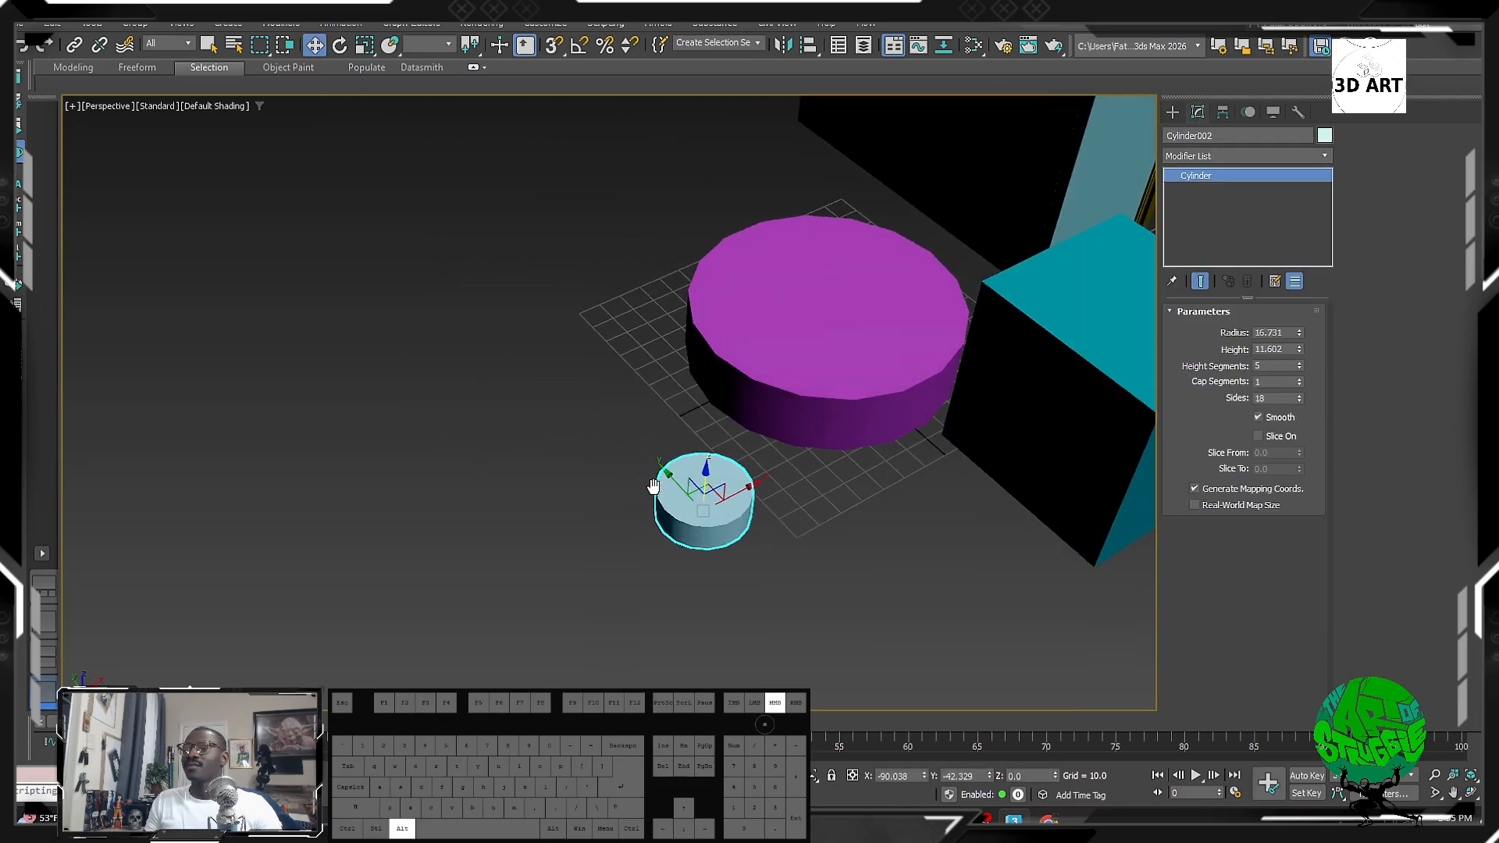
{"action": "scroll", "coordinate": [654, 486], "scroll_direction": "up", "scroll_amount": 4}
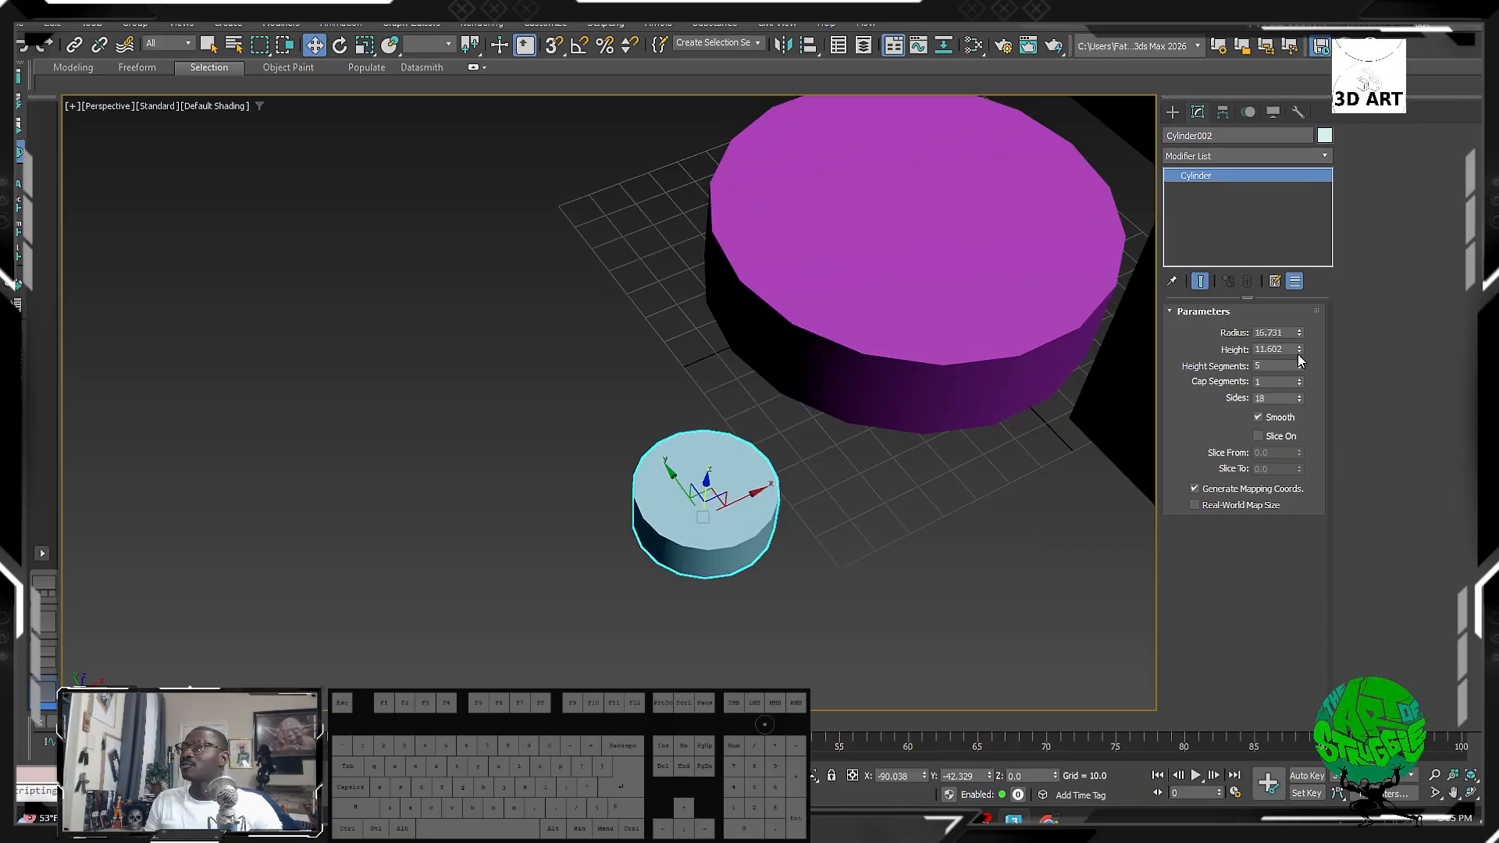
Step: Set the new cylinder's radius to 82.314 and height to 9.488
{"action": "left_click_drag", "start_coordinate": [1299, 350], "coordinate": [1258, 14]}
{"action": "scroll", "coordinate": [535, 522], "scroll_direction": "down", "scroll_amount": 5}
{"action": "middle_click_drag", "start_coordinate": [536, 522], "coordinate": [625, 530], "text": "alt"}
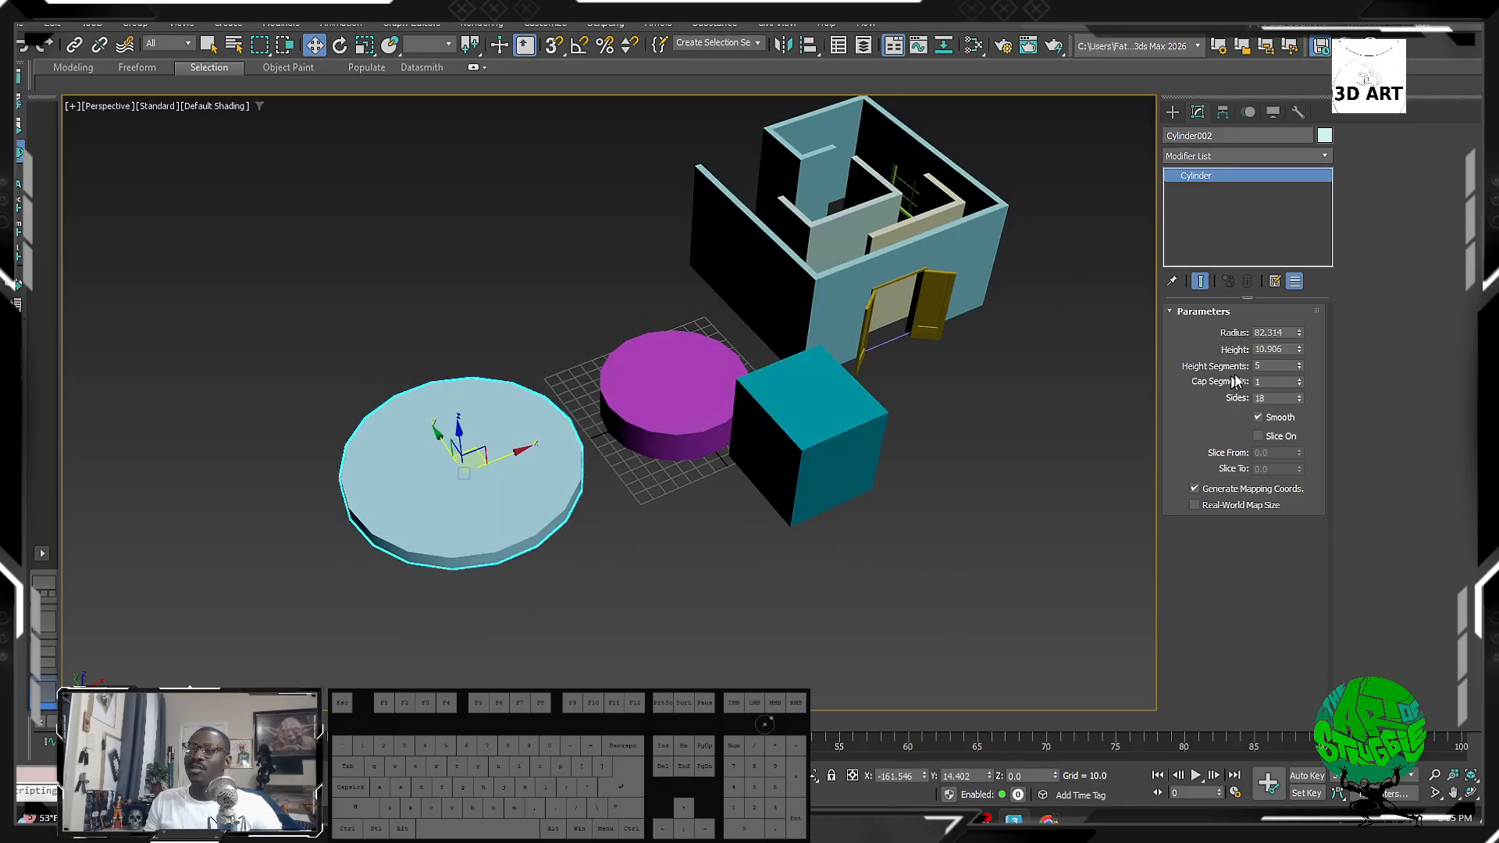
{"action": "left_click_drag", "start_coordinate": [1300, 352], "coordinate": [1300, 364]}
{"action": "middle_click_drag", "start_coordinate": [464, 539], "coordinate": [476, 578]}
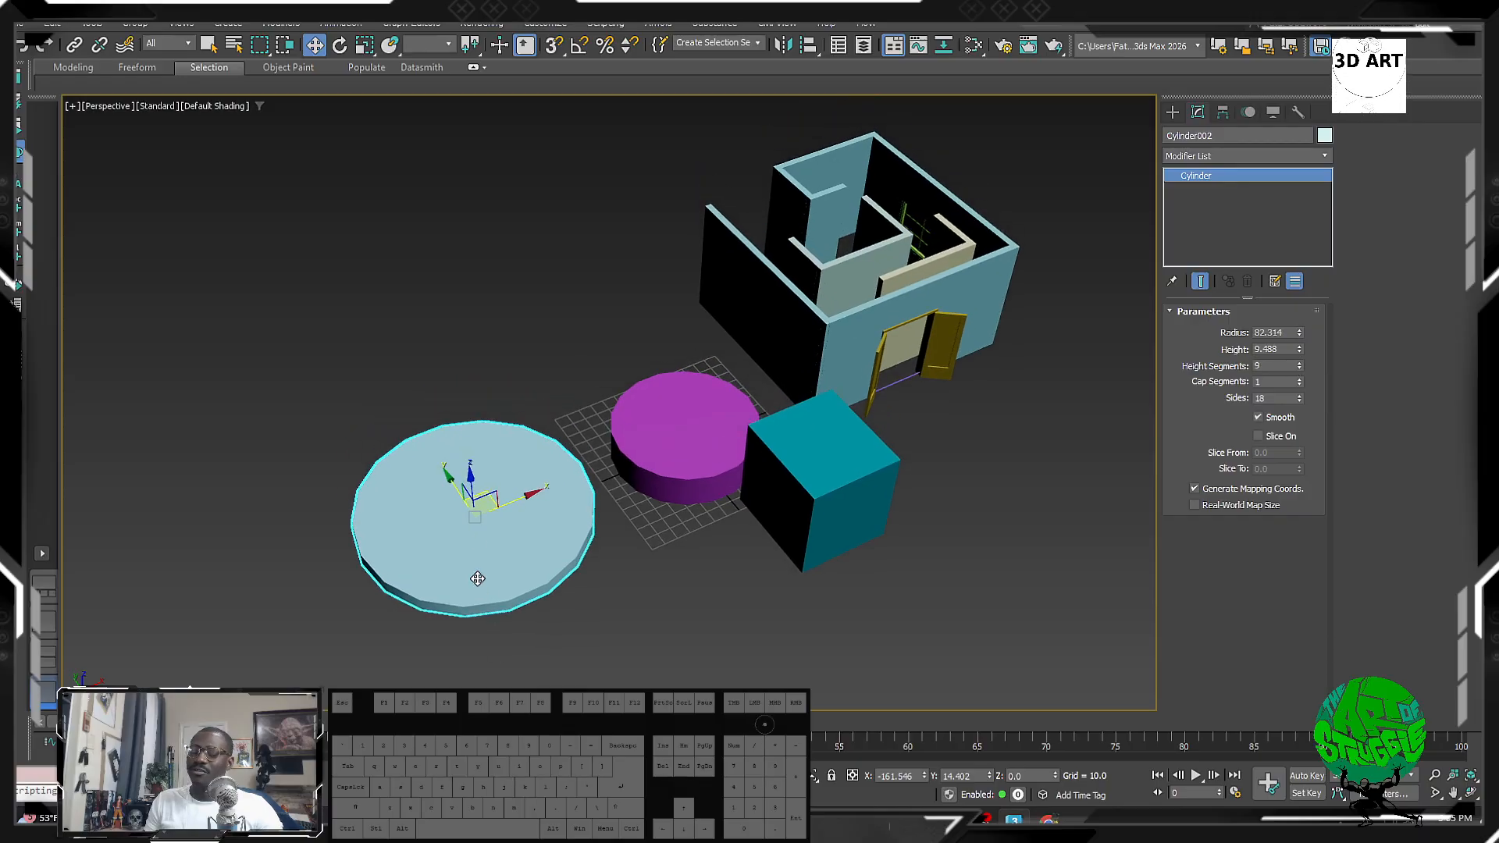
{"action": "scroll", "coordinate": [429, 592], "scroll_direction": "up", "scroll_amount": 6}
{"action": "scroll", "coordinate": [483, 637], "scroll_direction": "down", "scroll_amount": 6}
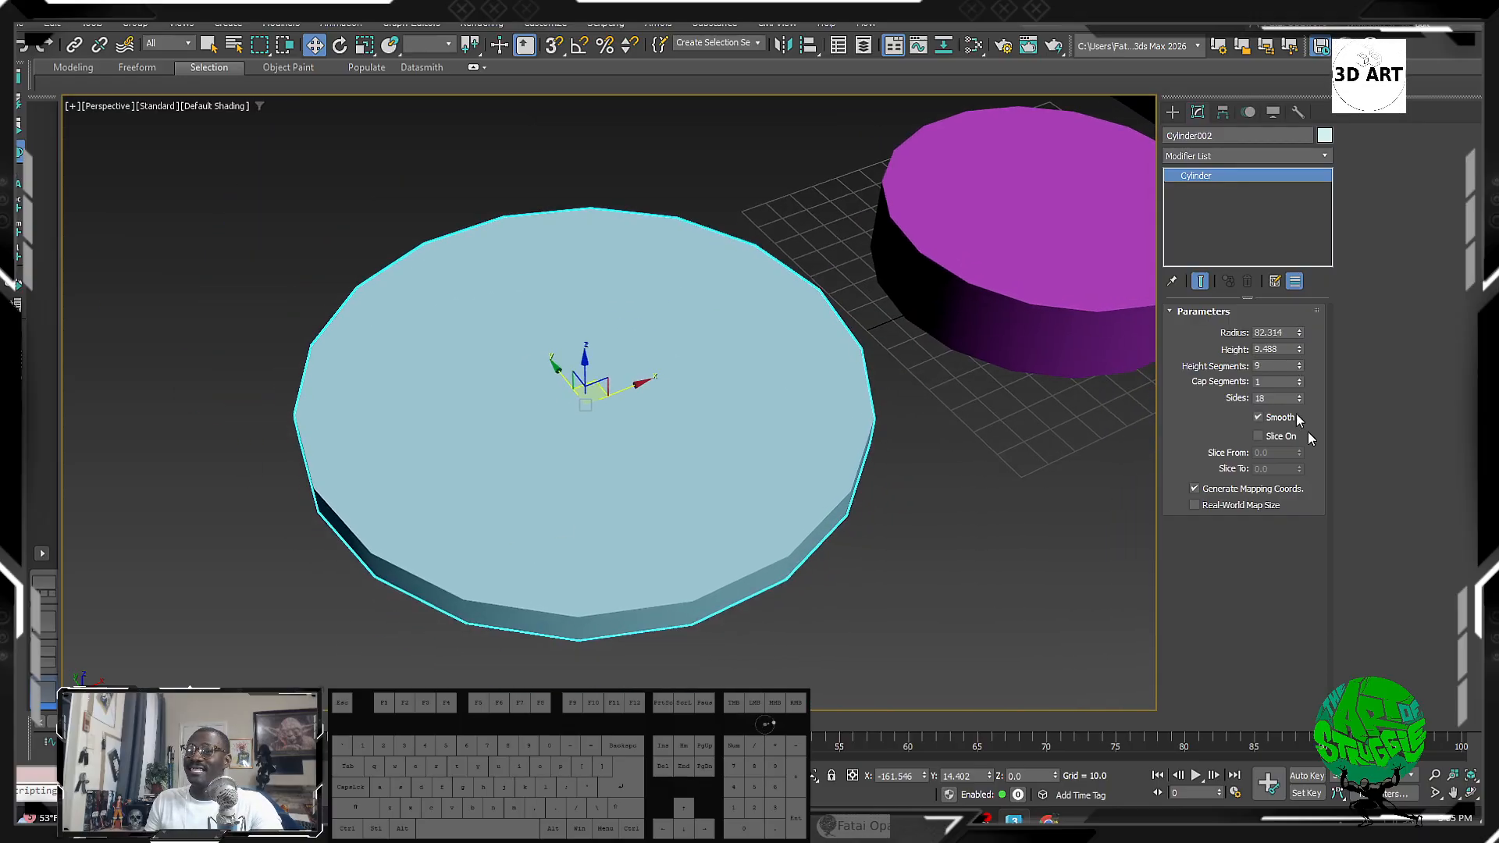
{"action": "left_click_drag", "start_coordinate": [1299, 367], "coordinate": [1299, 341]}
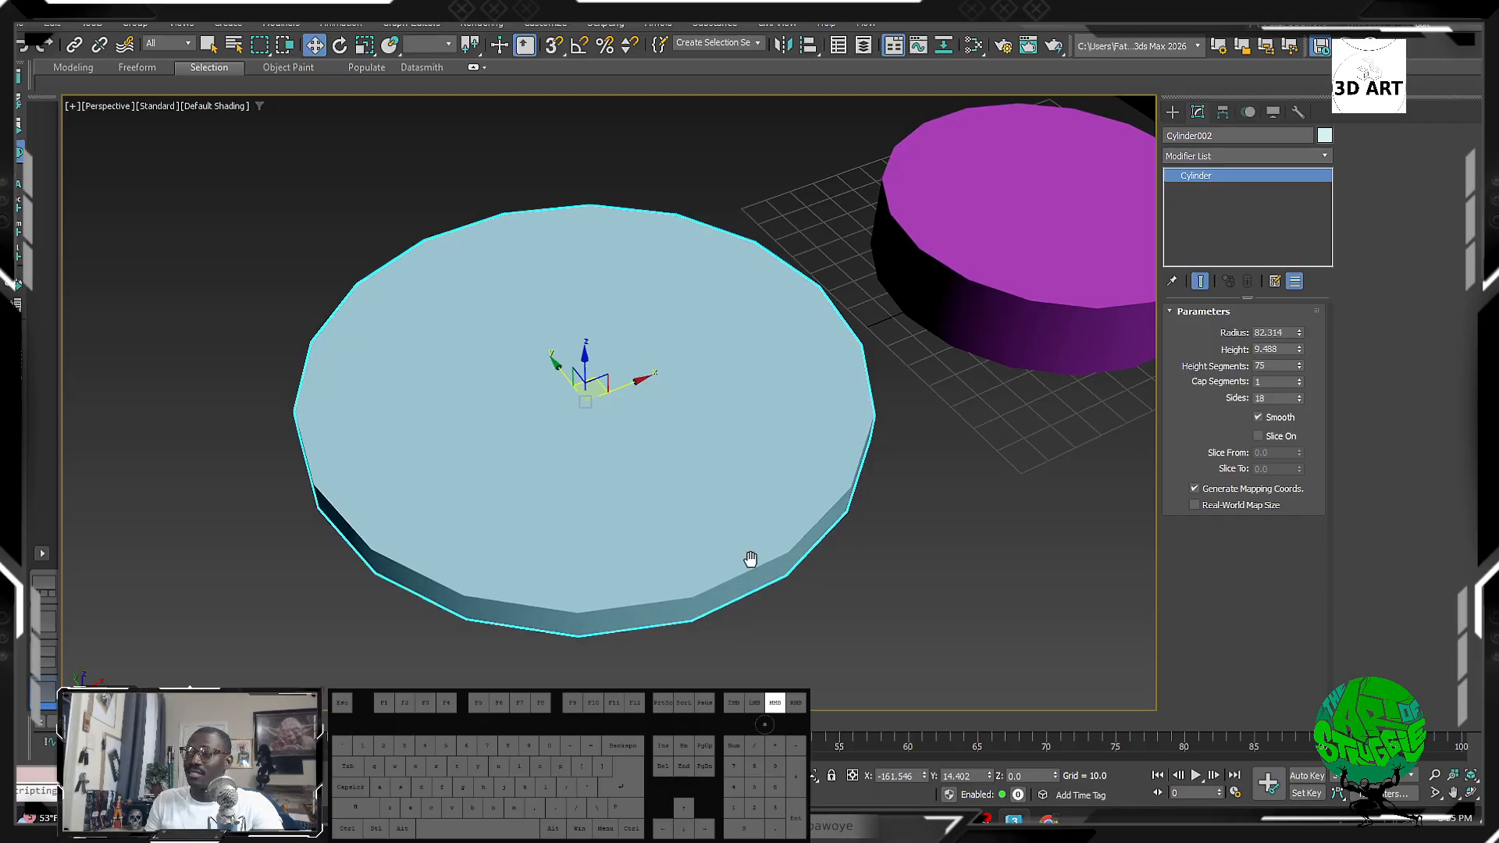
{"action": "middle_click_drag", "start_coordinate": [750, 560], "coordinate": [738, 445]}
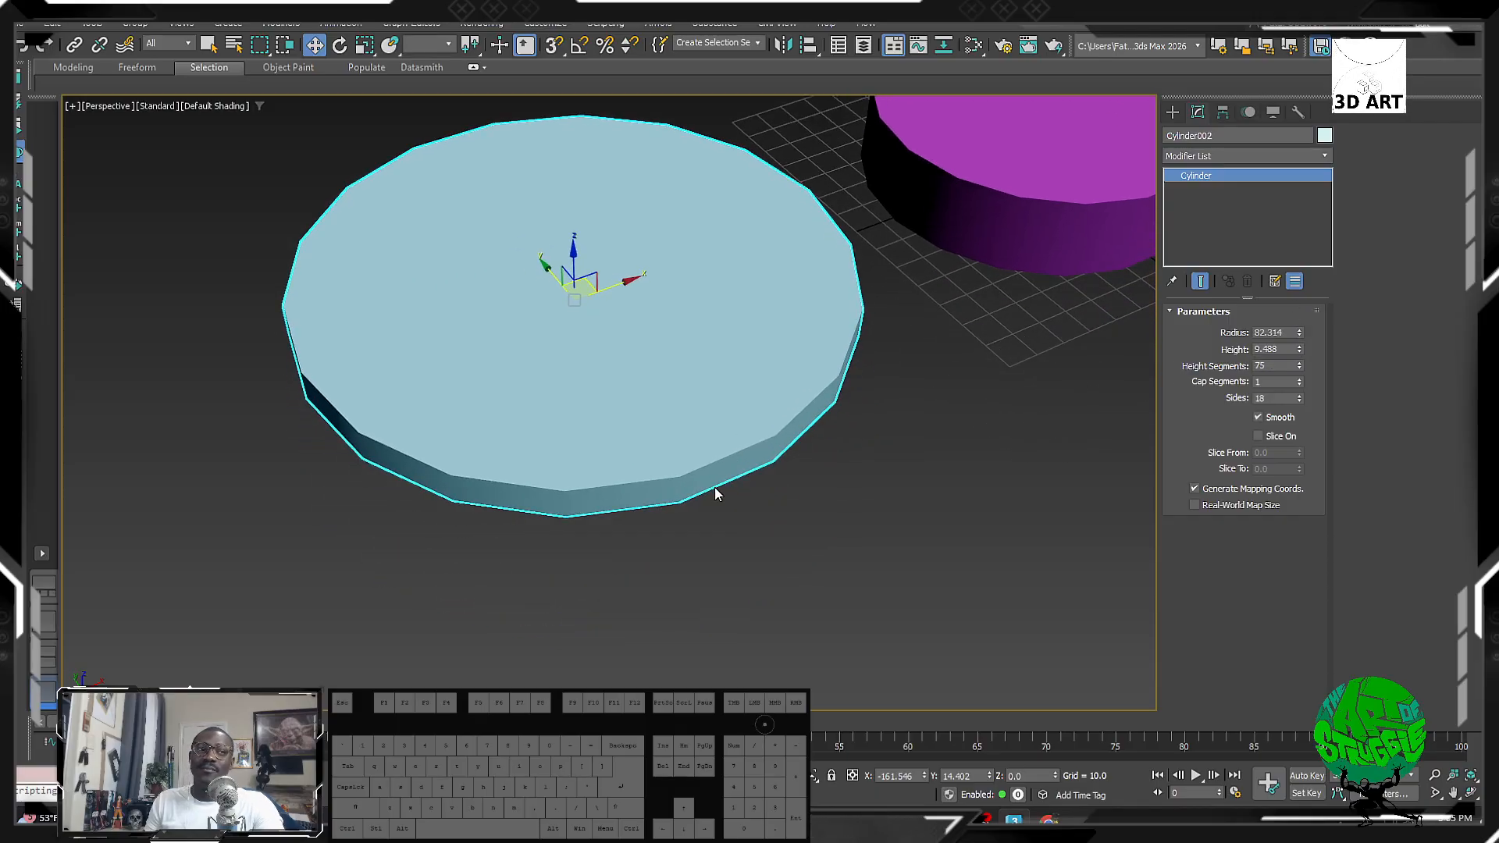
Step: Turn on Edged Faces with F4 and set the disc's Height Segments to 1
{"action": "key", "text": "F4"}
{"action": "scroll", "coordinate": [799, 531], "scroll_direction": "up", "scroll_amount": 6}
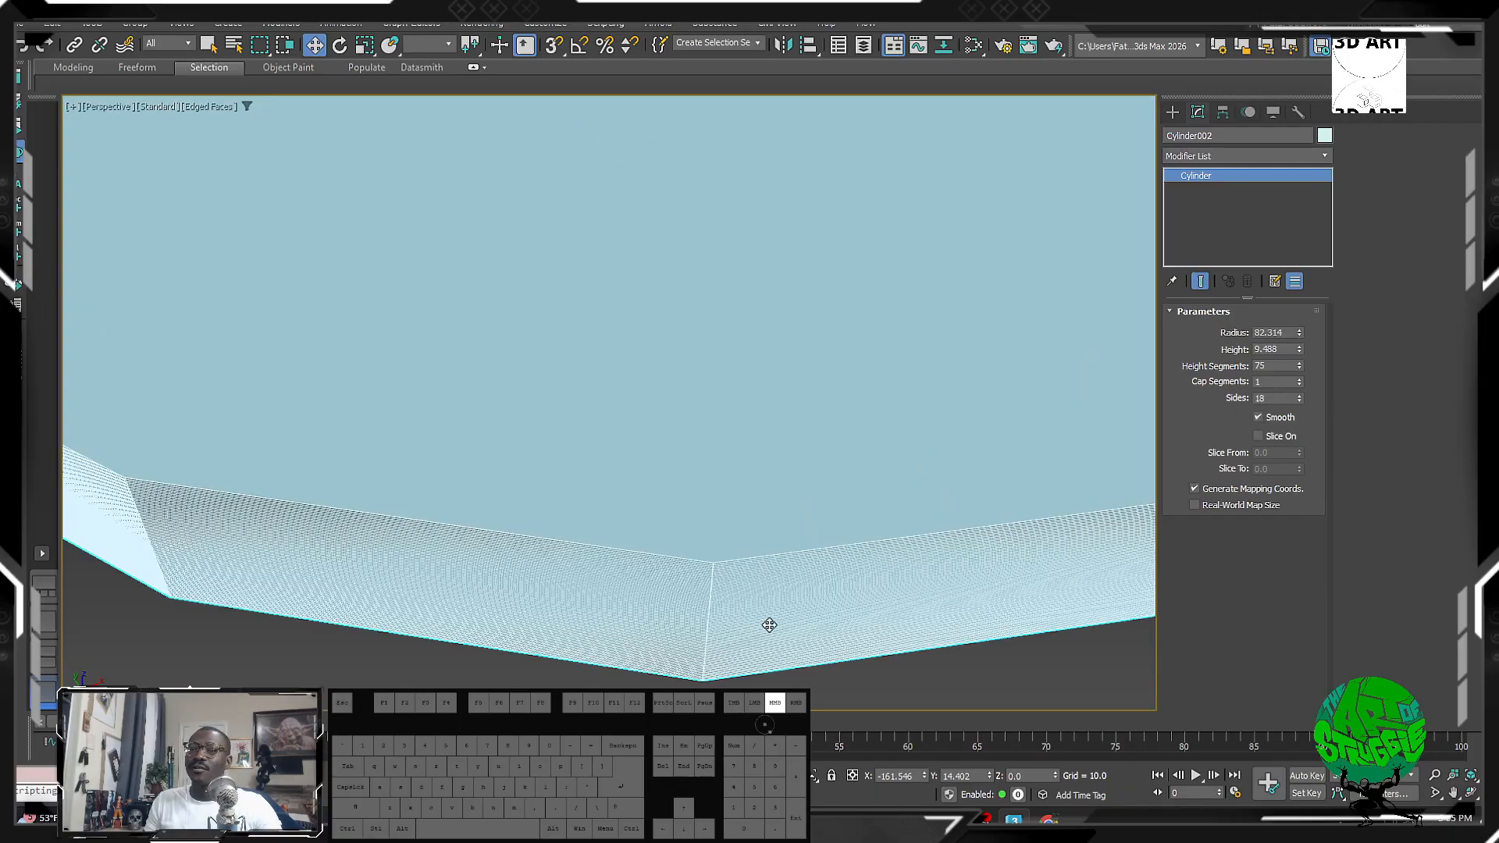
{"action": "scroll", "coordinate": [758, 508], "scroll_direction": "up", "scroll_amount": 3}
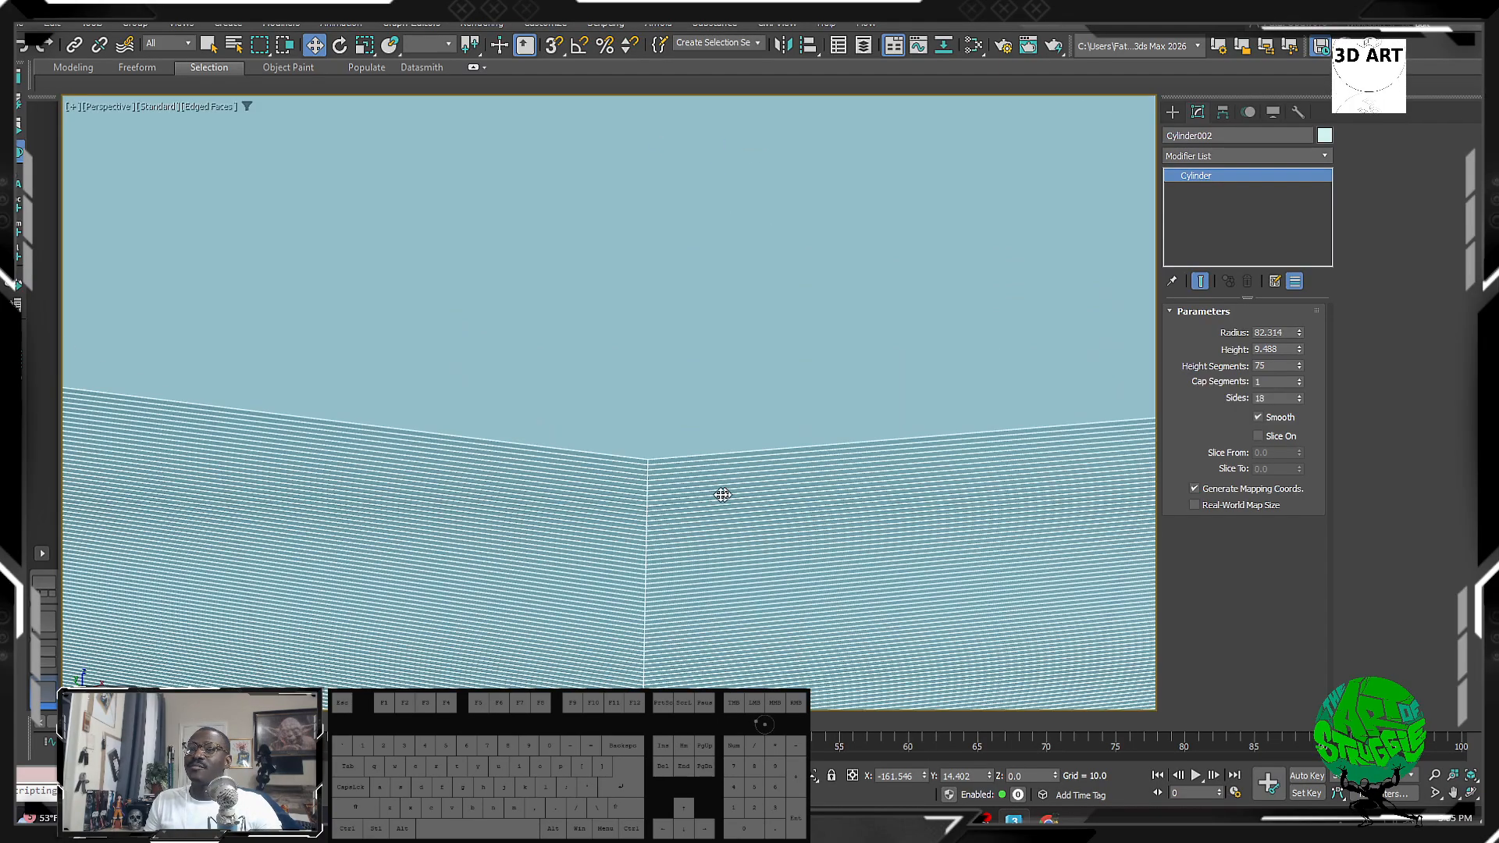
{"action": "scroll", "coordinate": [722, 494], "scroll_direction": "up", "scroll_amount": 3}
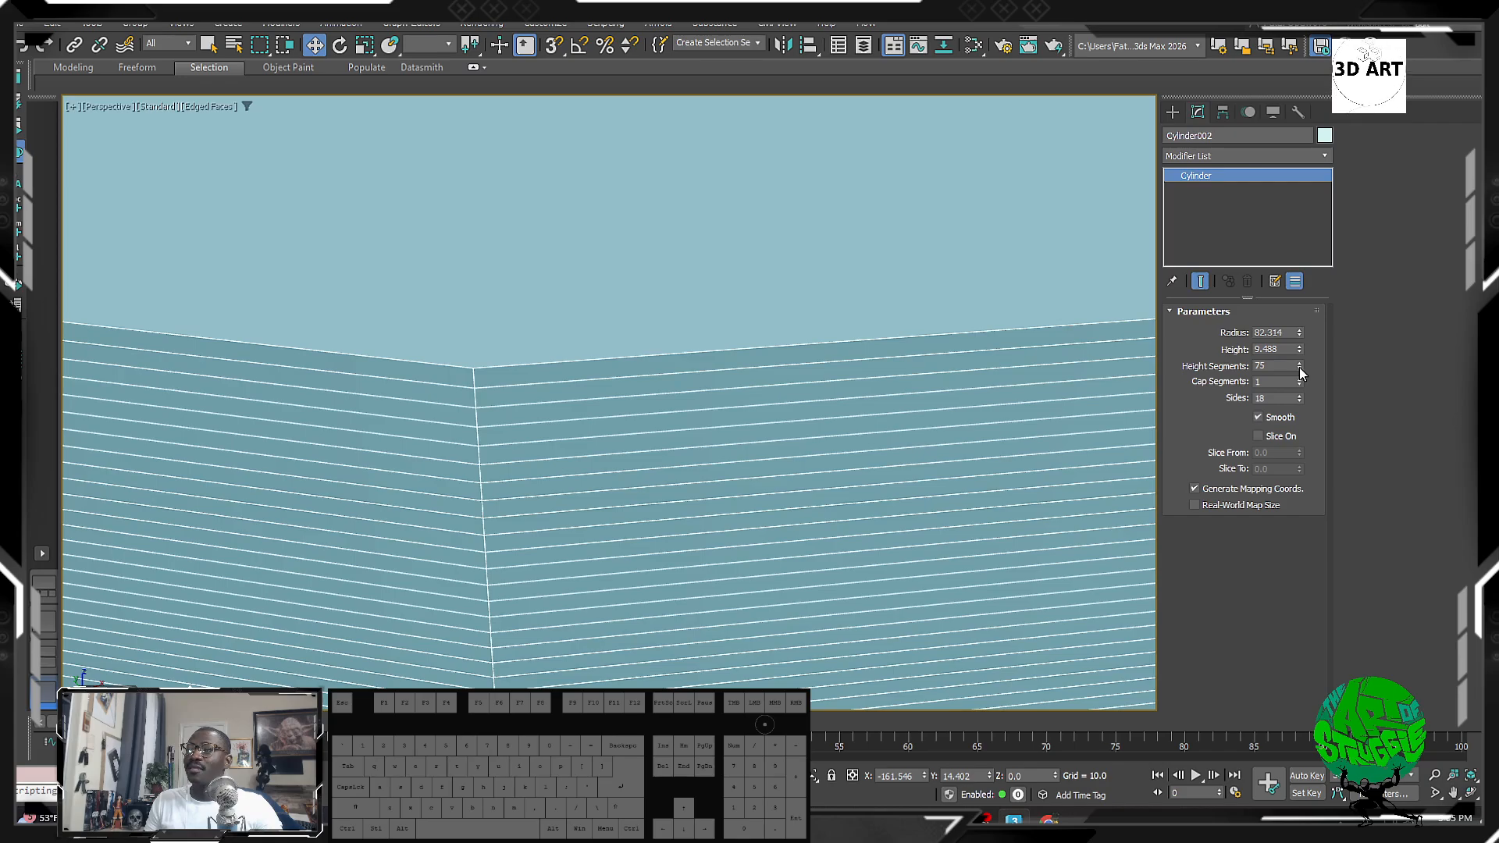
{"action": "mouse_move", "coordinate": [1299, 367]}
{"action": "left_mouse_down"}
{"action": "mouse_move", "coordinate": [1296, 426]}
{"action": "mouse_move", "coordinate": [1300, 390]}
{"action": "left_mouse_up"}
{"action": "scroll", "coordinate": [653, 463], "scroll_direction": "down", "scroll_amount": 5}
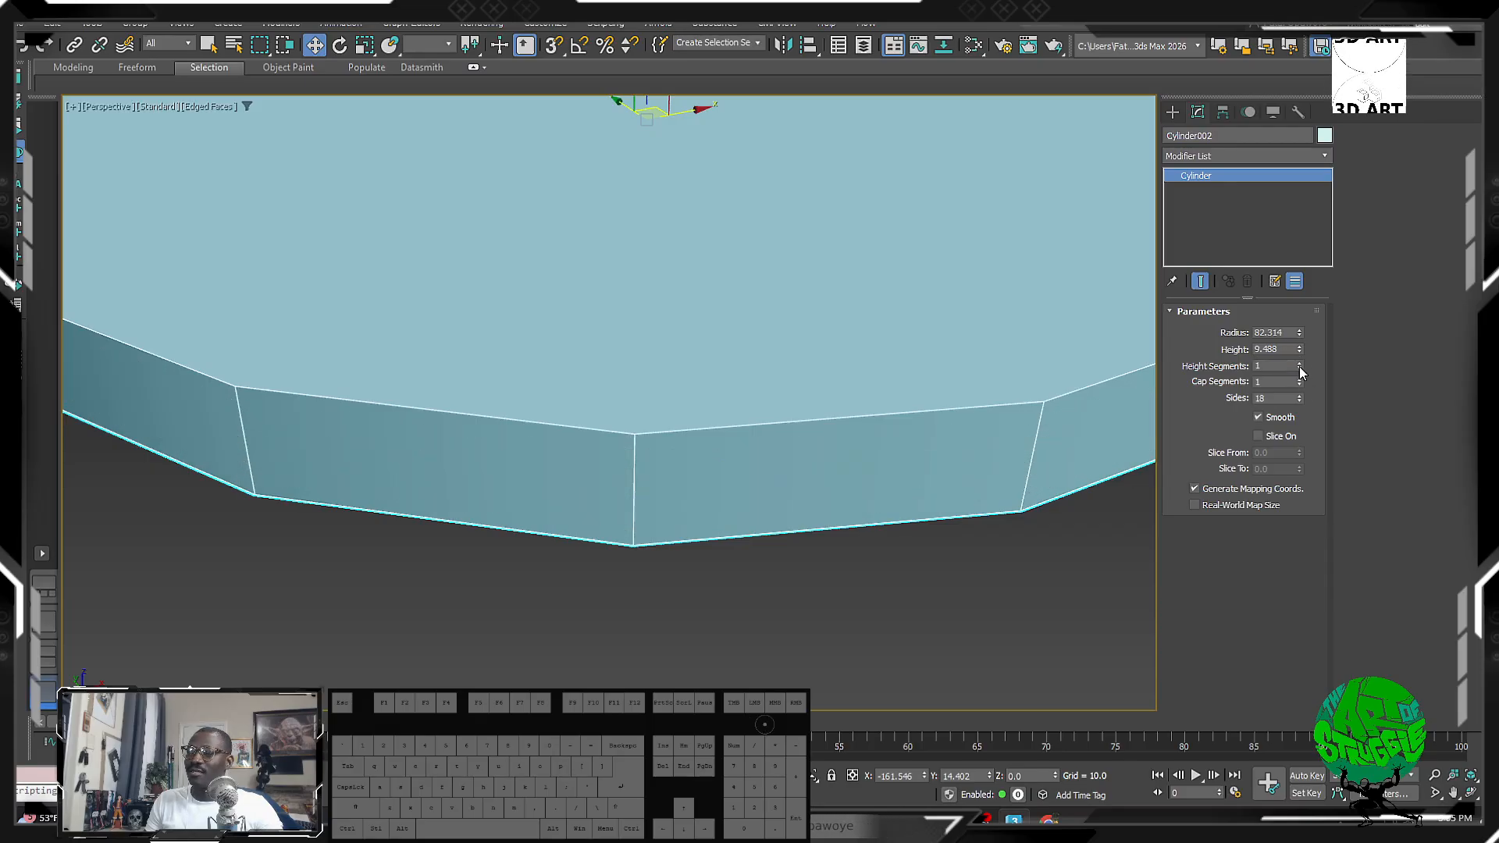
{"action": "left_click", "coordinate": [1300, 364]}
{"action": "left_click", "coordinate": [1301, 364]}
{"action": "left_click", "coordinate": [1301, 364]}
{"action": "left_click", "coordinate": [1301, 364]}
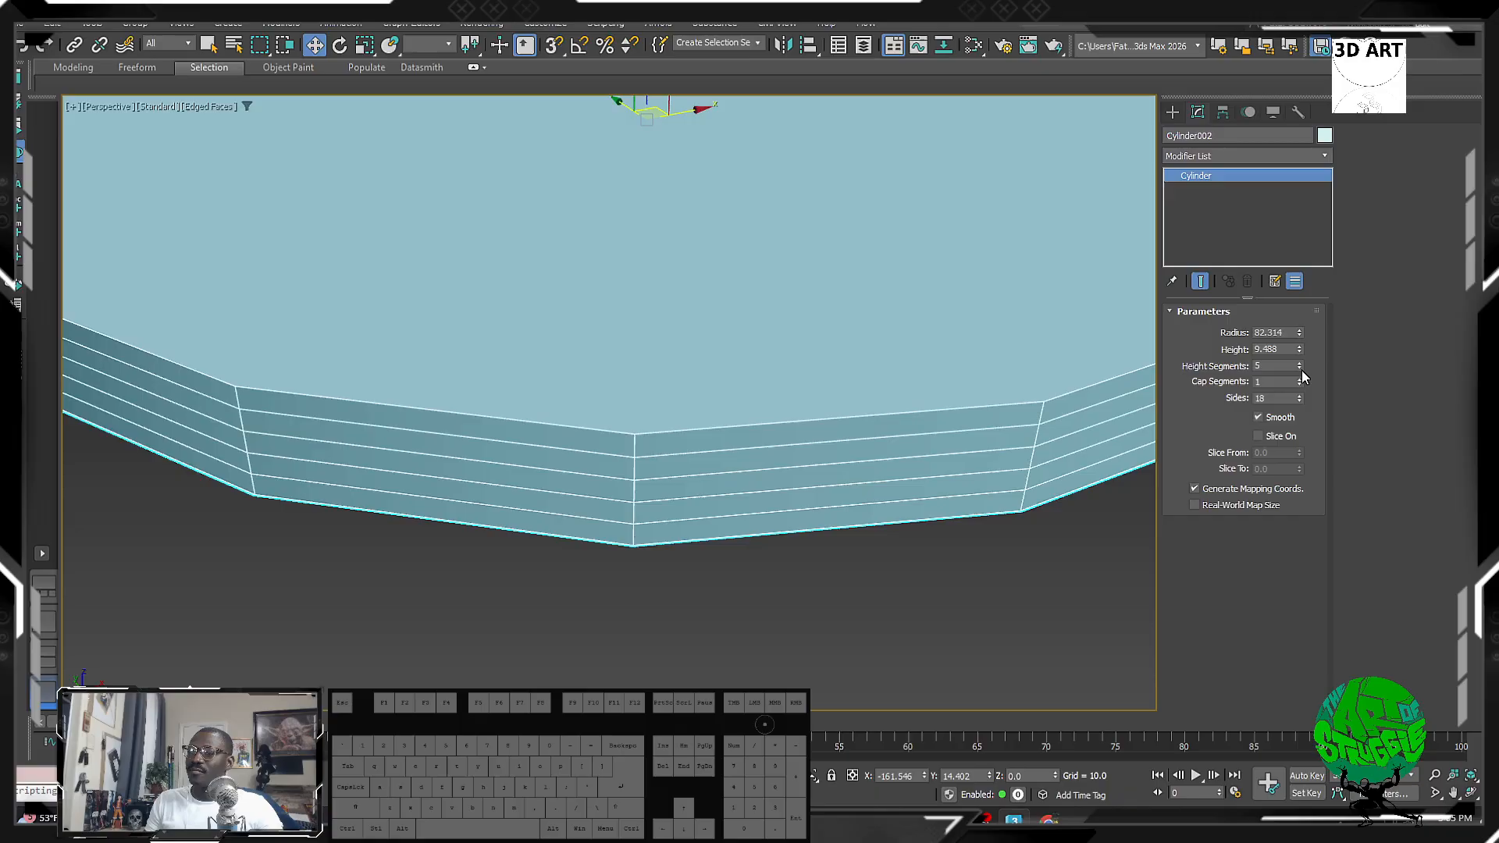
{"action": "left_click", "coordinate": [1301, 370]}
Step: Raise the disc's sides to 110 for a rounder rim
{"action": "middle_click_drag", "start_coordinate": [795, 419], "coordinate": [813, 459]}
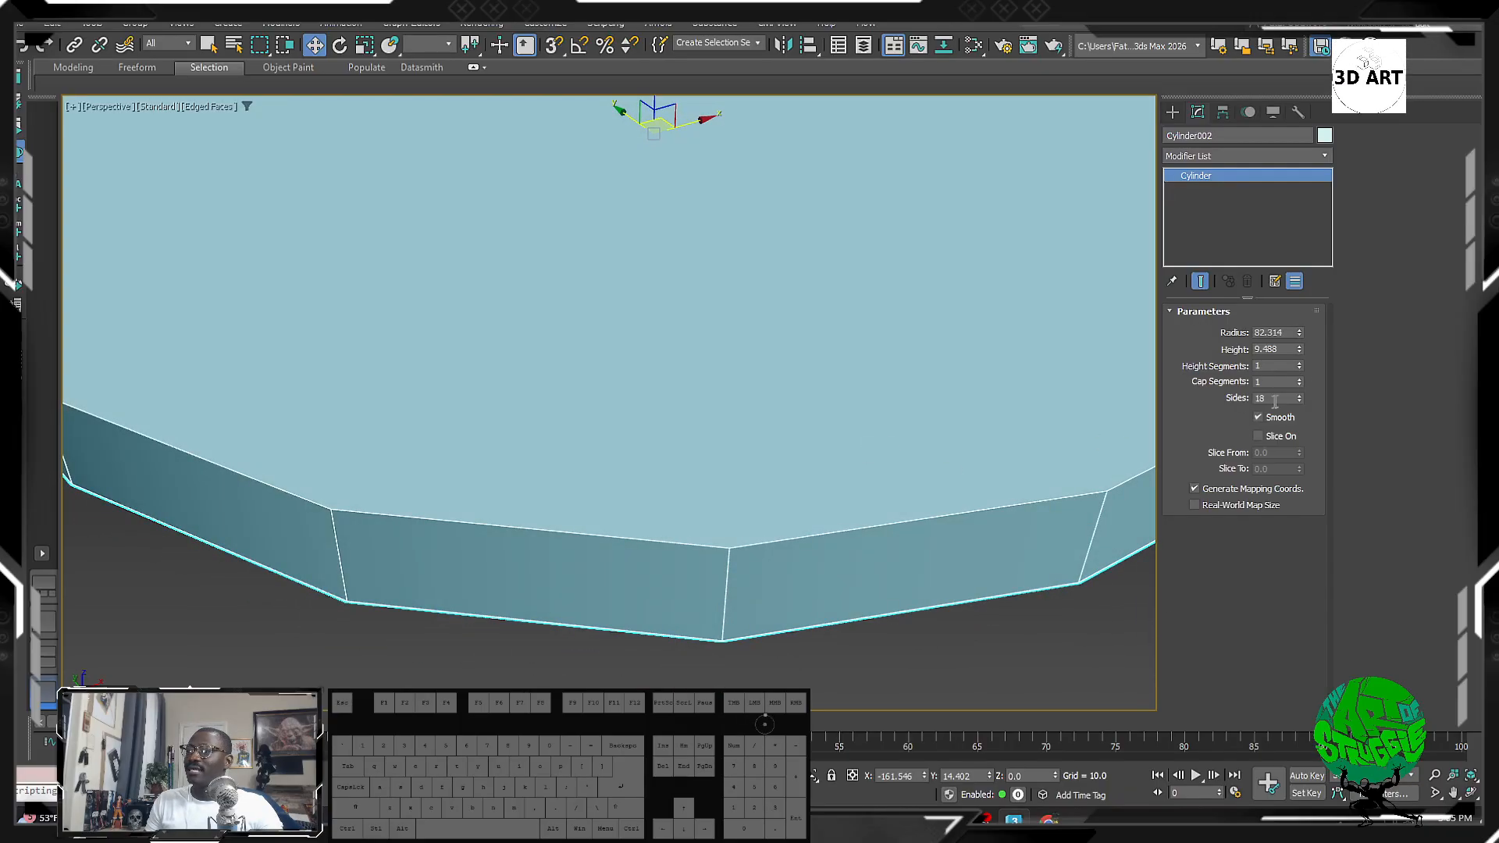
{"action": "key", "text": "z"}
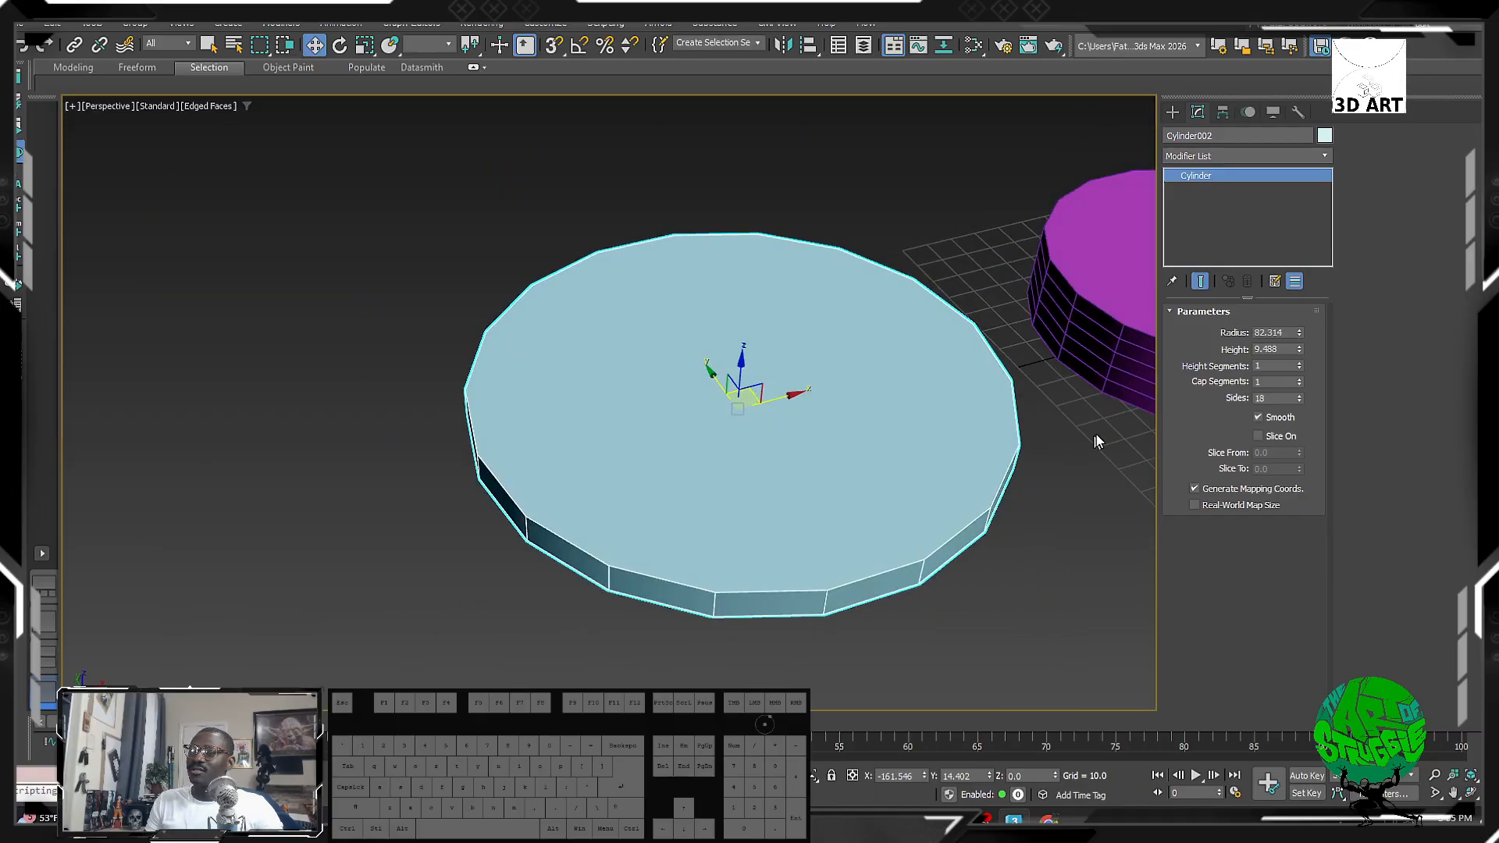
{"action": "left_click_drag", "start_coordinate": [1299, 398], "coordinate": [1288, 322]}
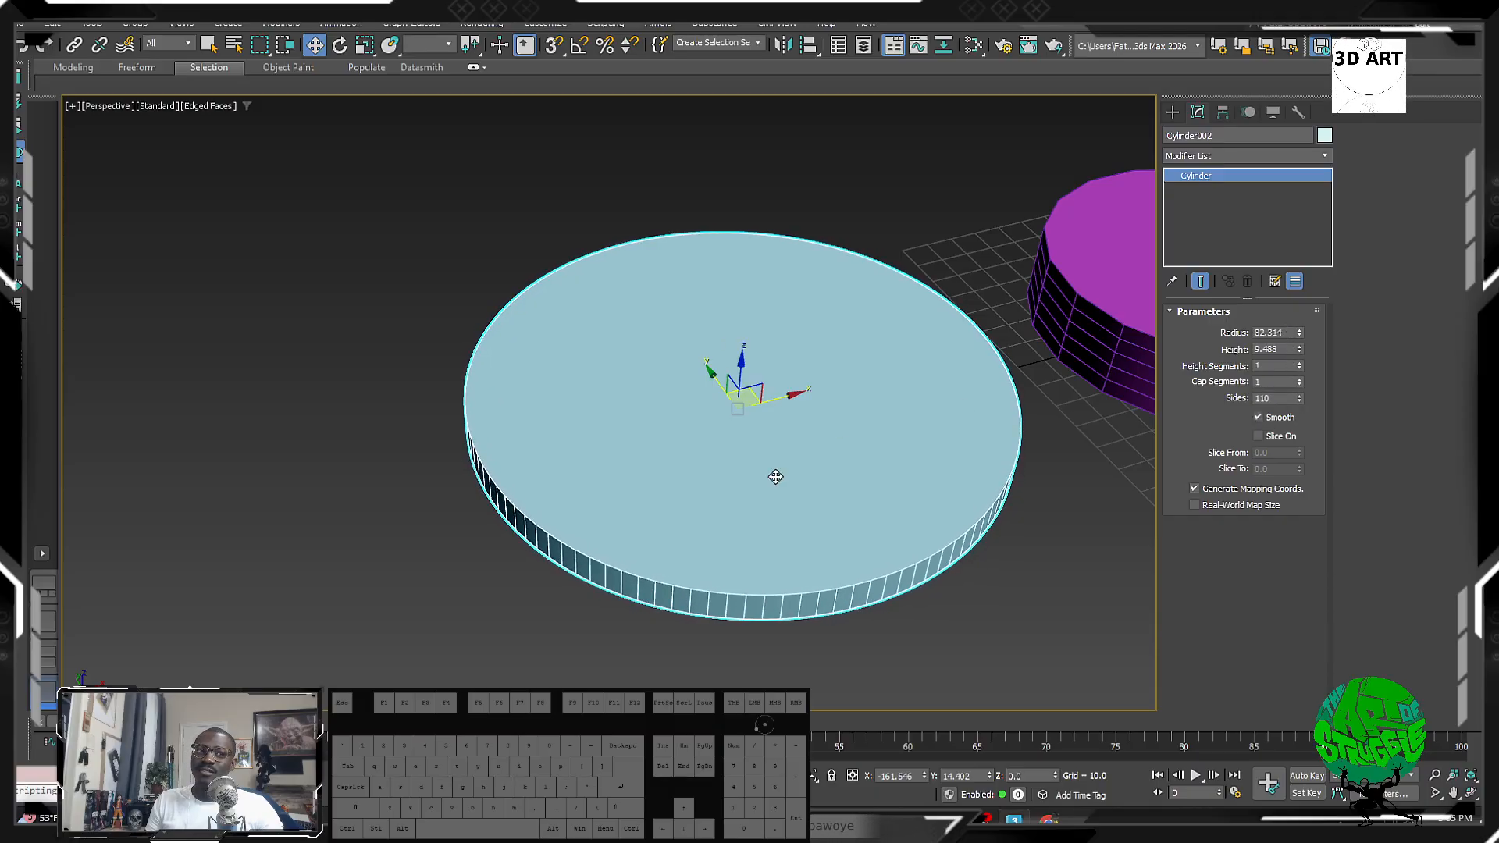
{"action": "middle_click_drag", "start_coordinate": [777, 479], "coordinate": [367, 468], "text": "alt"}
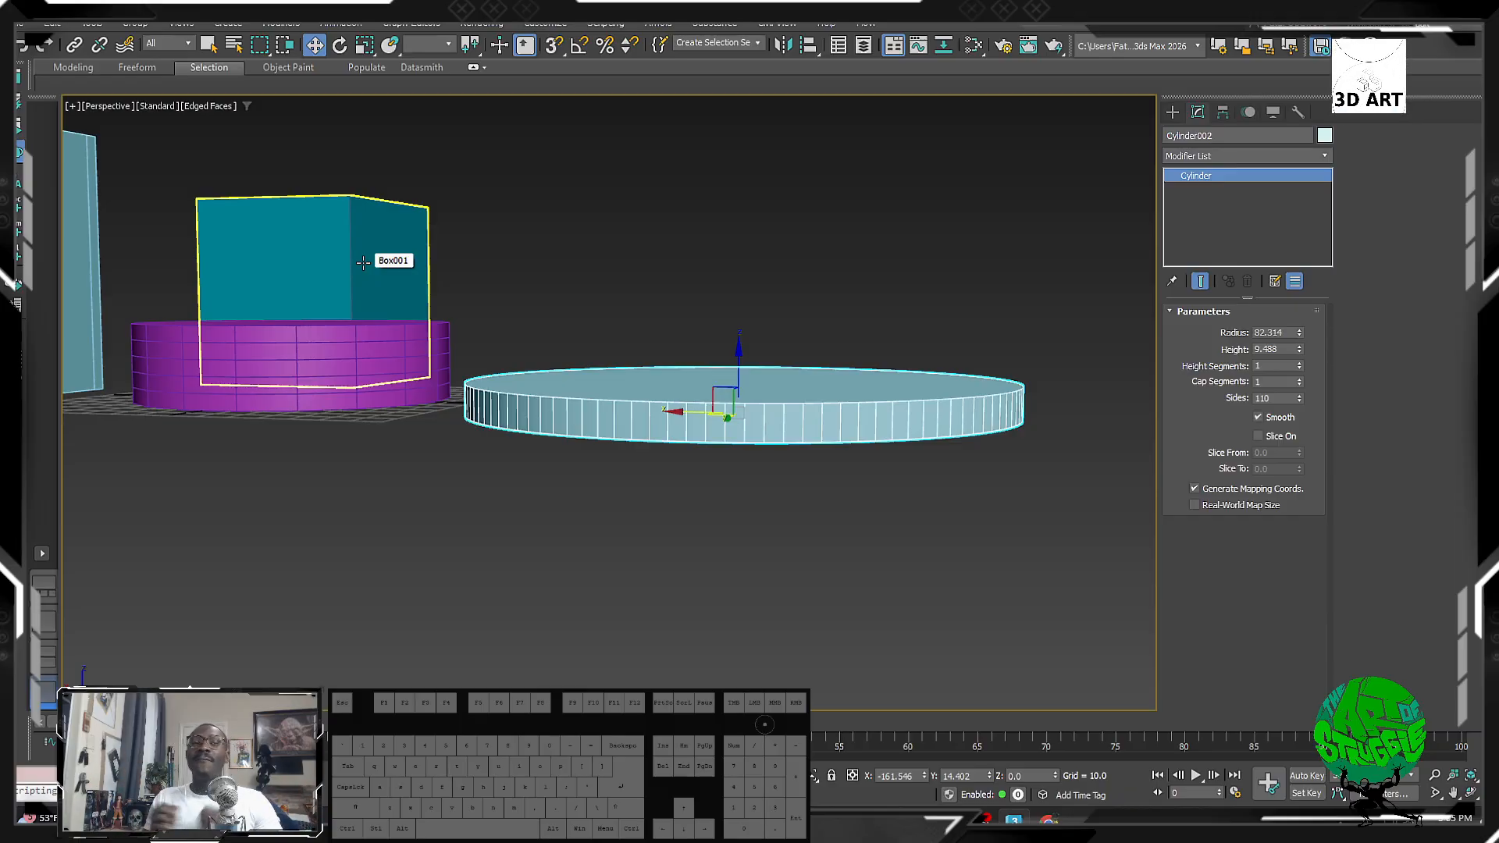
{"action": "middle_click_drag", "start_coordinate": [546, 453], "coordinate": [434, 445], "text": "alt"}
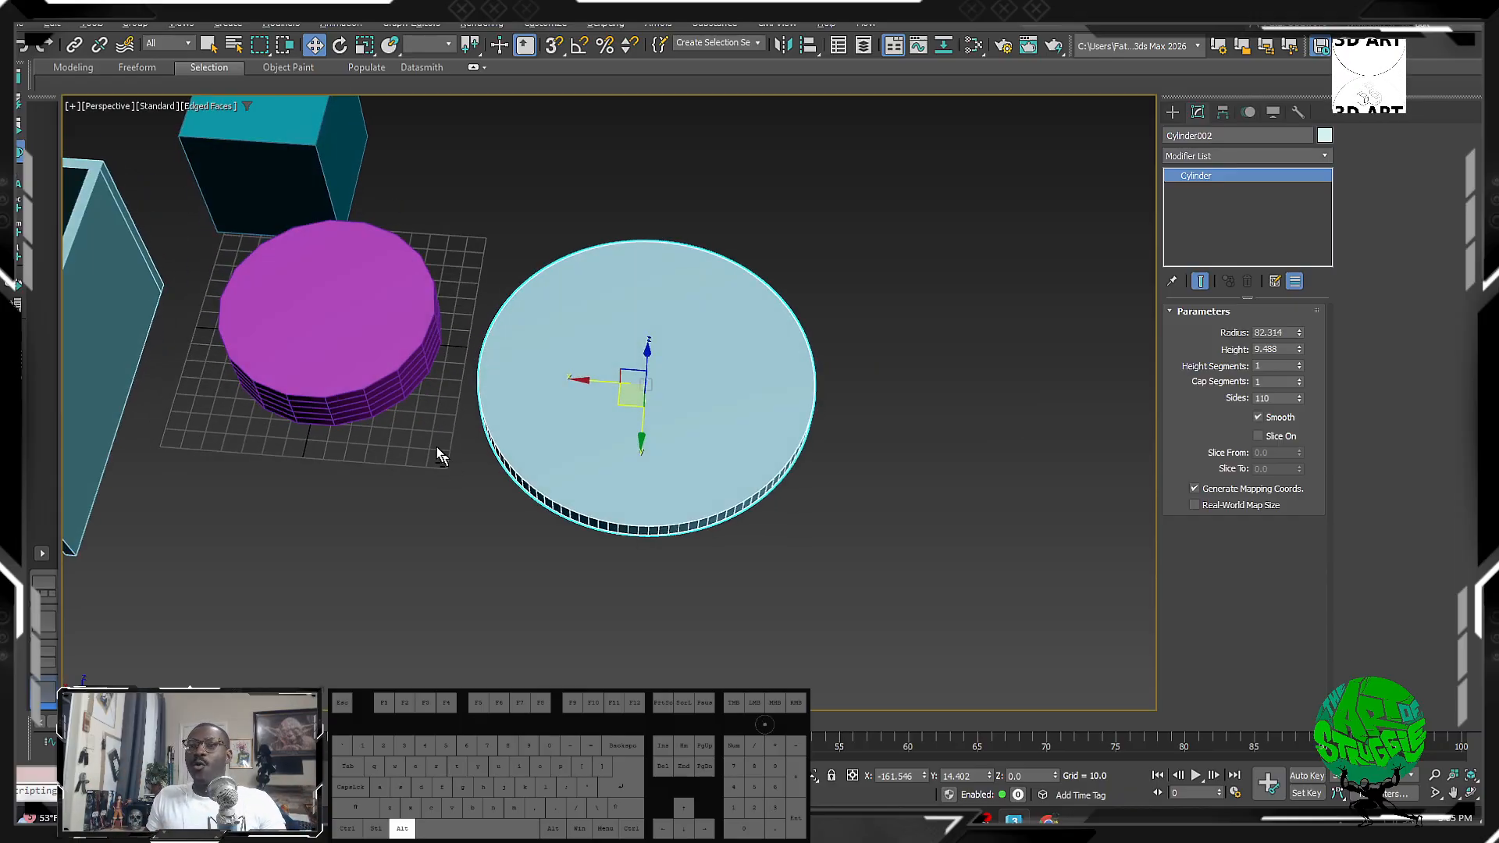
{"action": "middle_click_drag", "start_coordinate": [720, 393], "coordinate": [742, 362], "text": "alt"}
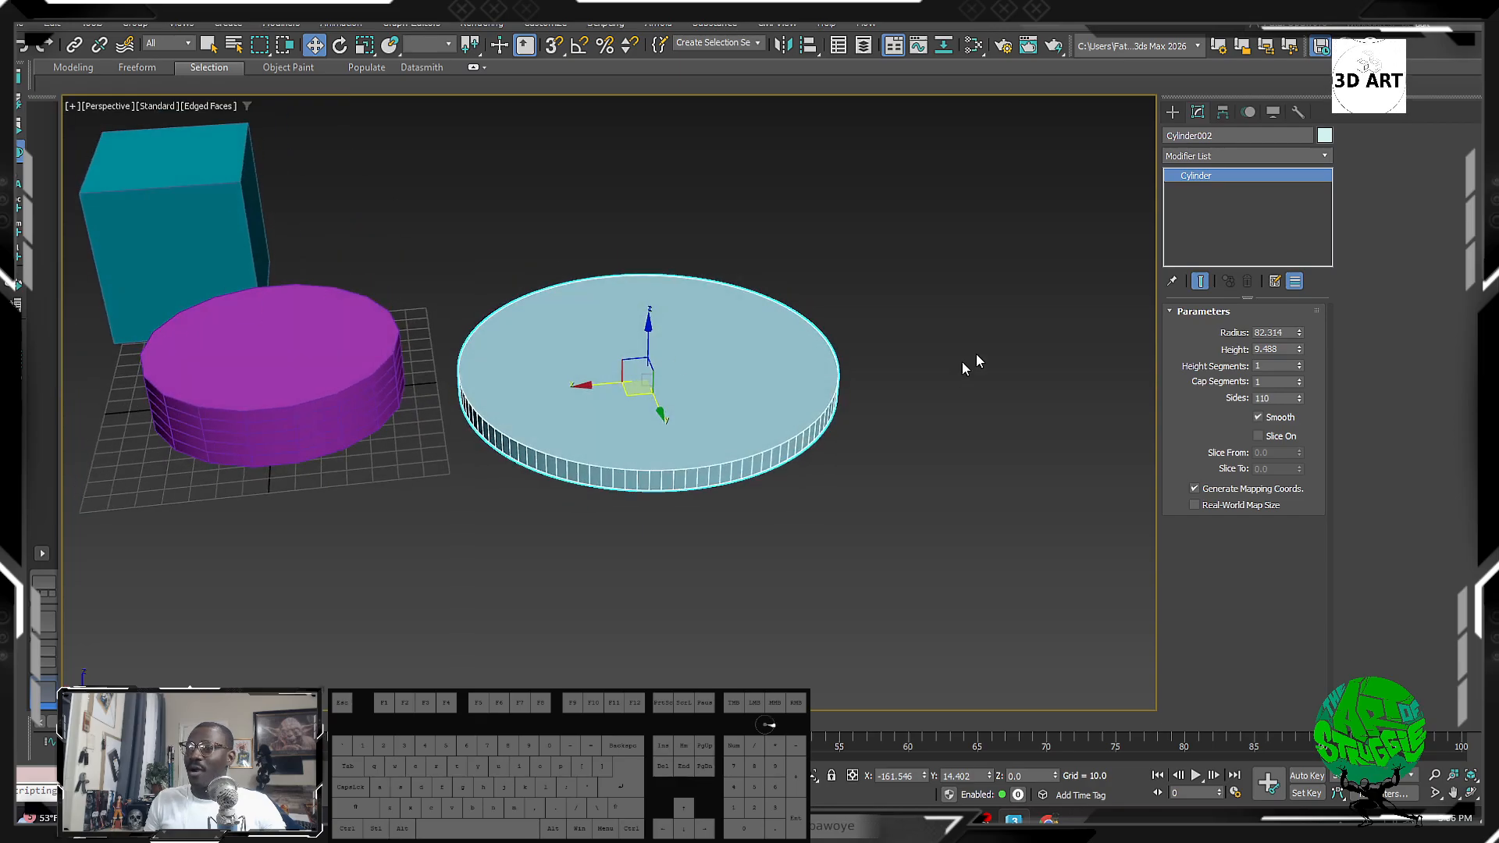
Step: Add an Edit Poly modifier and convert the disc's top and bottom faces to rim edges
{"action": "left_click", "coordinate": [1253, 159]}
{"action": "type", "text": "e"}
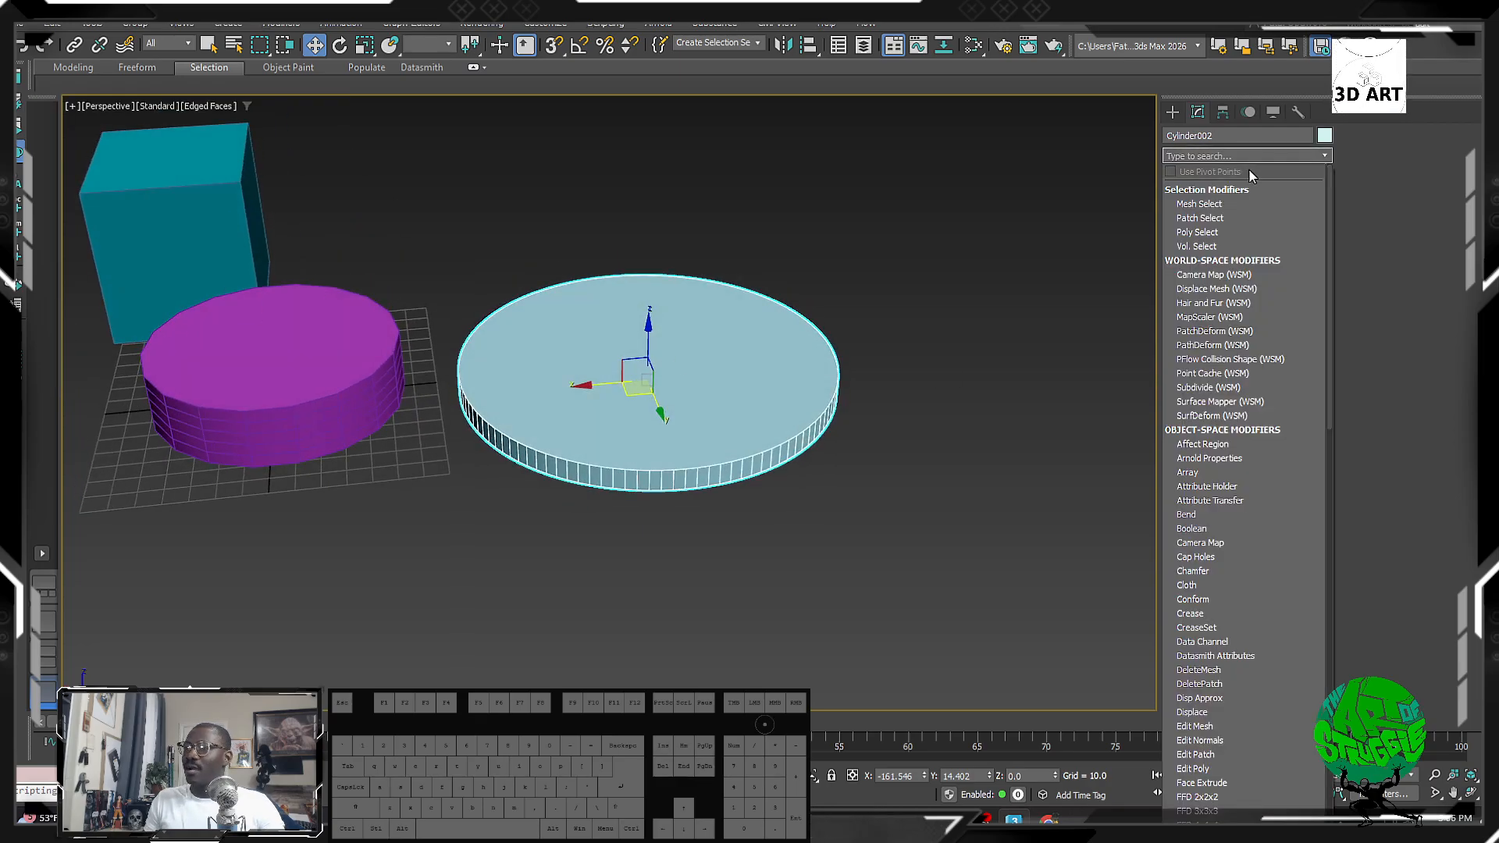
{"action": "left_click", "coordinate": [1219, 231]}
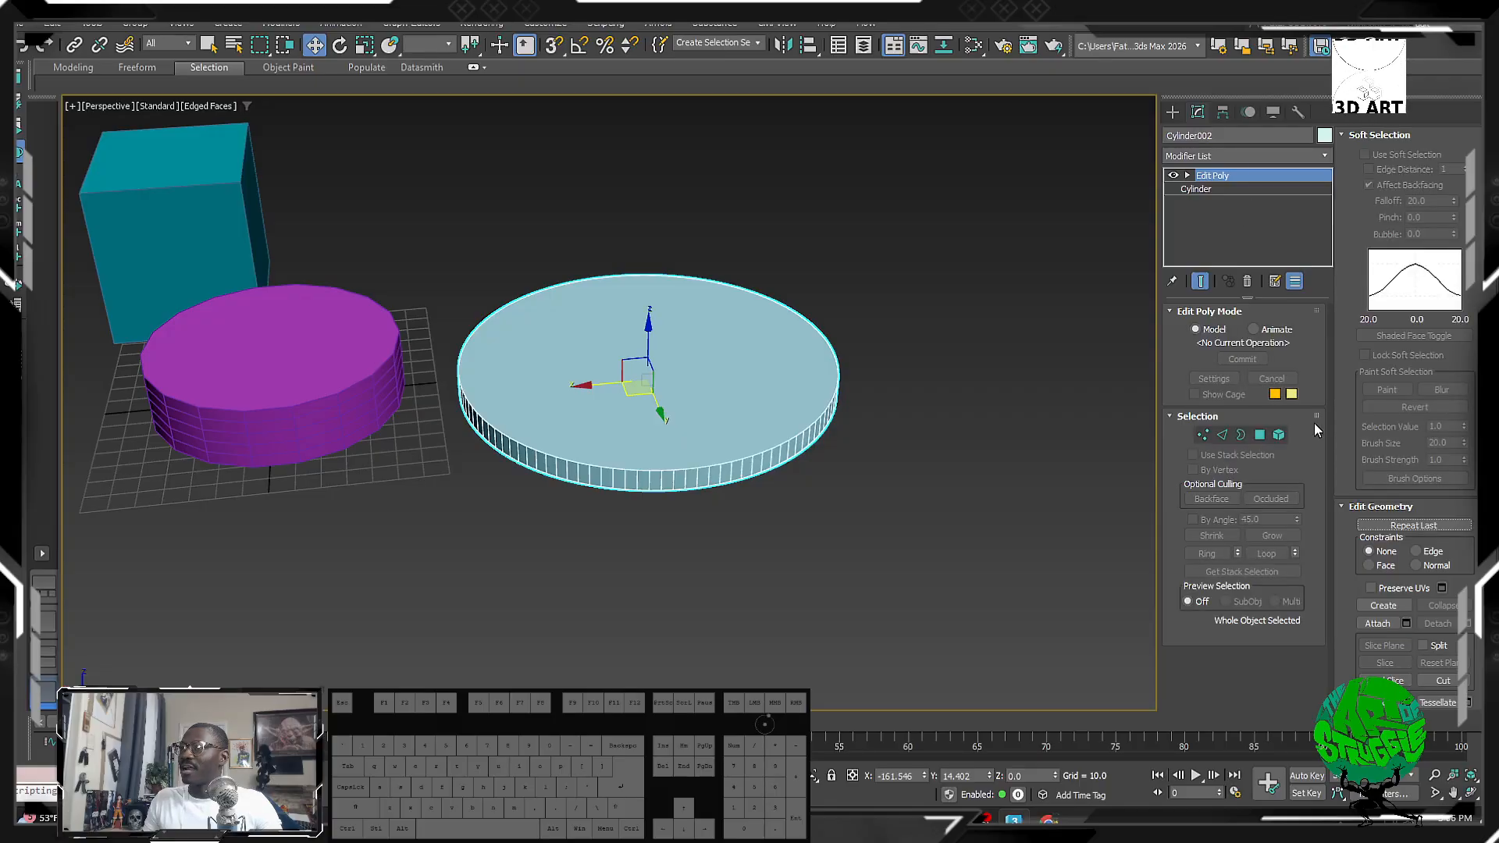
{"action": "left_click", "coordinate": [1259, 435]}
{"action": "left_click", "coordinate": [756, 397]}
{"action": "middle_click_drag", "start_coordinate": [755, 397], "coordinate": [770, 481], "text": "alt"}
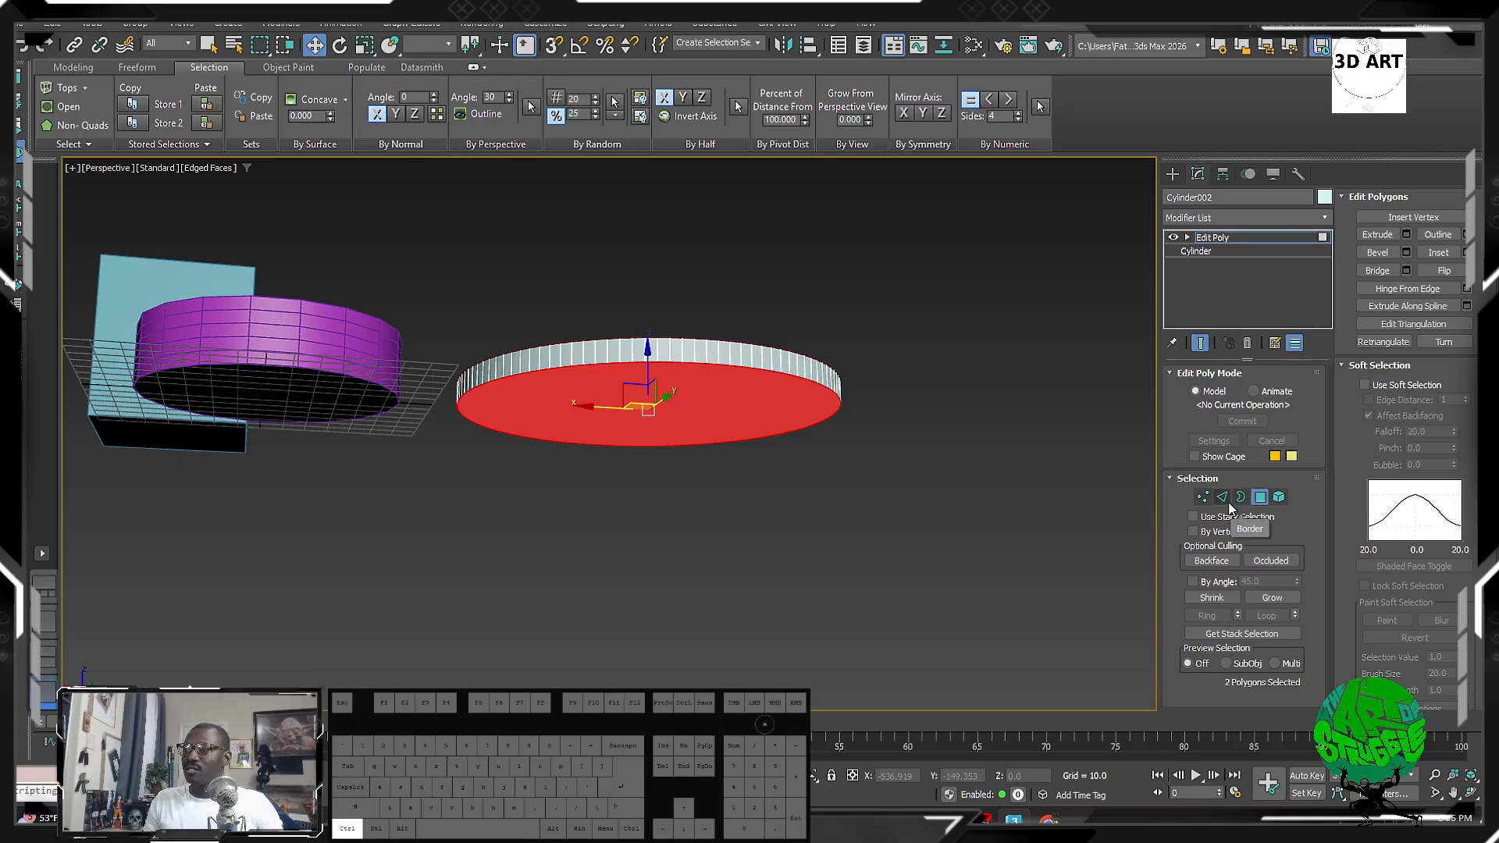
{"action": "left_click", "coordinate": [1222, 497], "text": "ctrl"}
Step: Chamfer the rim edges with amount 3.092 and 4 segments
{"action": "middle_click_drag", "start_coordinate": [750, 421], "coordinate": [763, 495], "text": "alt"}
{"action": "right_click", "coordinate": [757, 488]}
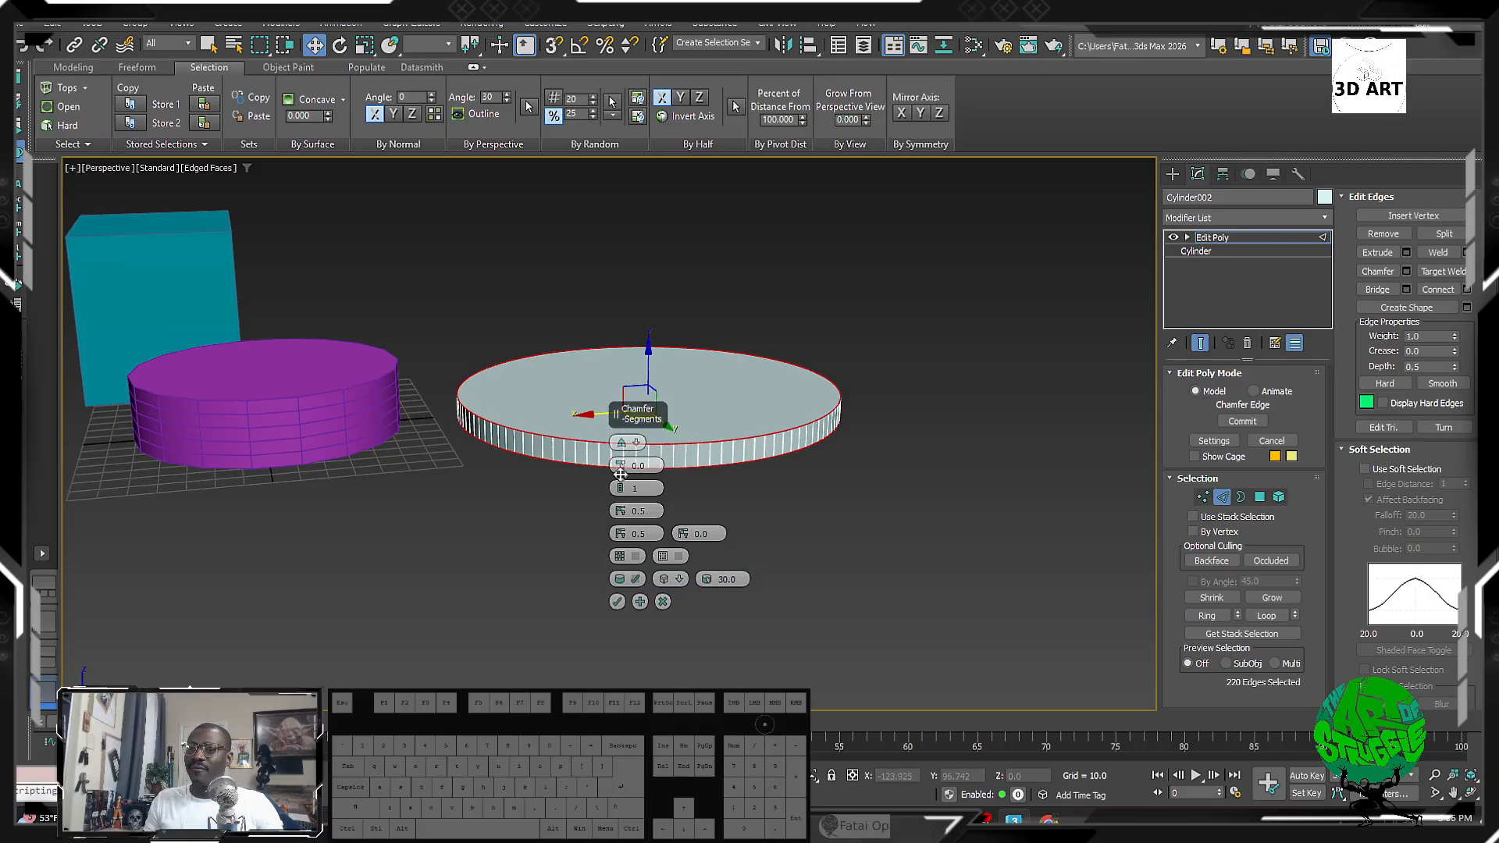
{"action": "mouse_move", "coordinate": [632, 466]}
{"action": "left_mouse_down"}
{"action": "mouse_move", "coordinate": [633, 452]}
{"action": "mouse_move", "coordinate": [622, 481]}
{"action": "left_mouse_up"}
{"action": "scroll", "coordinate": [578, 502], "scroll_direction": "up", "scroll_amount": 5}
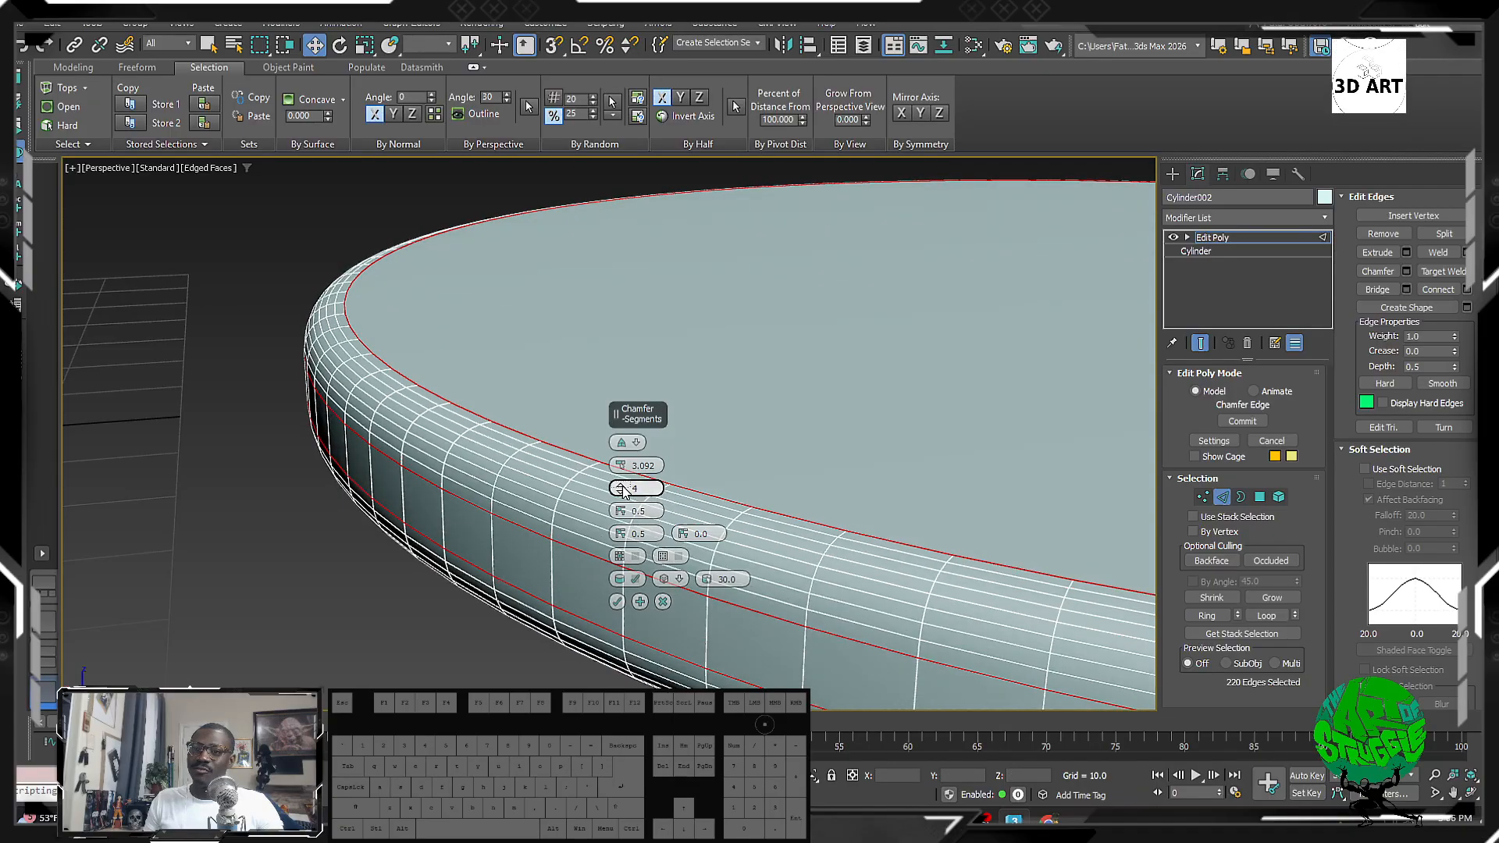
{"action": "left_click", "coordinate": [619, 603]}
{"action": "key", "text": "z"}
{"action": "scroll", "coordinate": [352, 487], "scroll_direction": "down", "scroll_amount": 2}
{"action": "middle_click_drag", "start_coordinate": [352, 487], "coordinate": [536, 484], "text": "alt"}
{"action": "left_click", "coordinate": [1171, 175]}
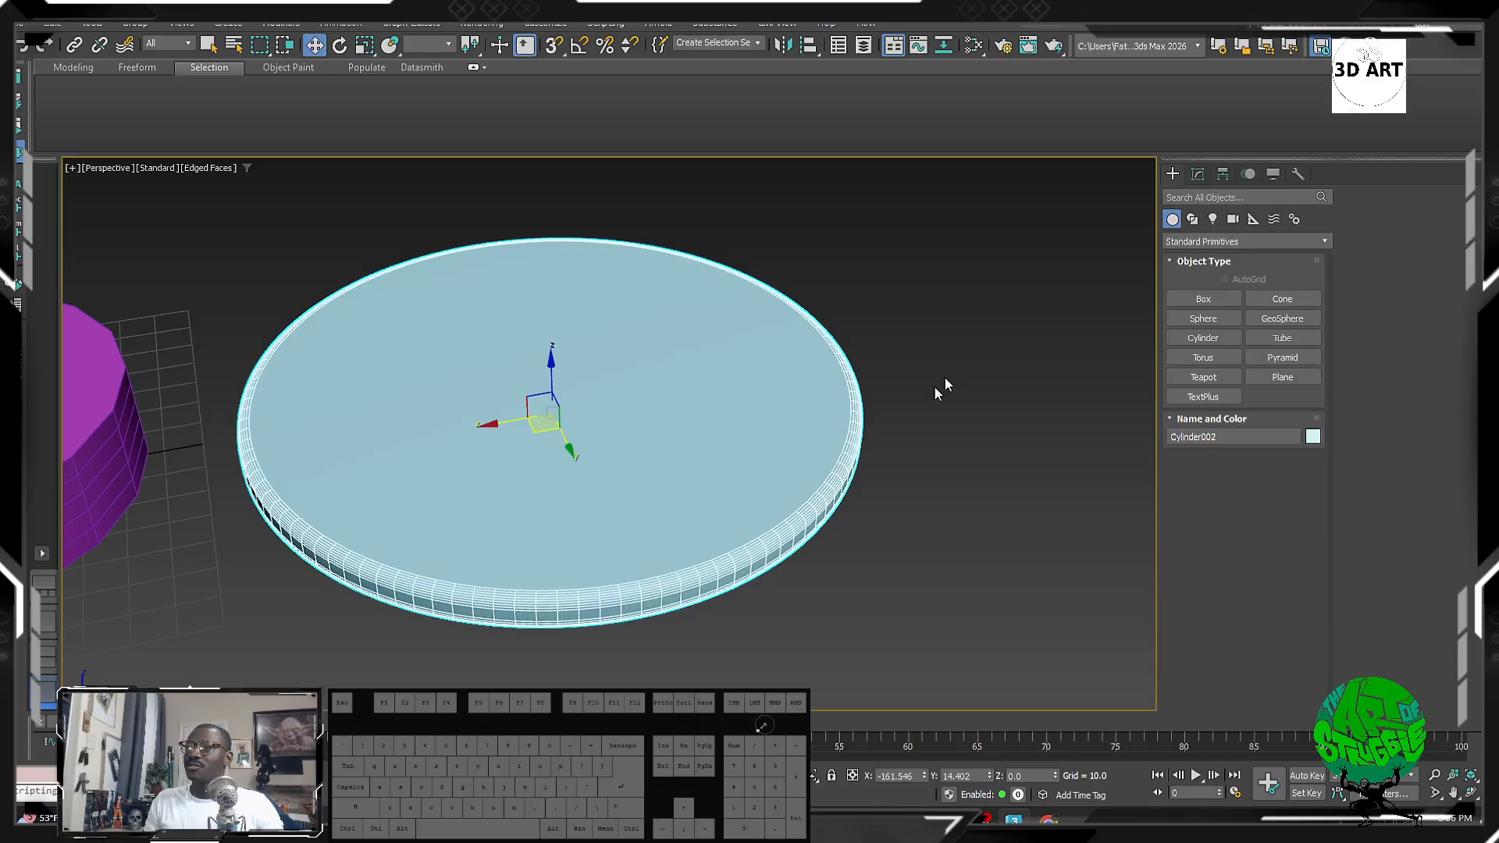
Step: Turn off Edged Faces and reselect the chamfered disc
{"action": "left_click", "coordinate": [922, 406]}
{"action": "key", "text": "F4"}
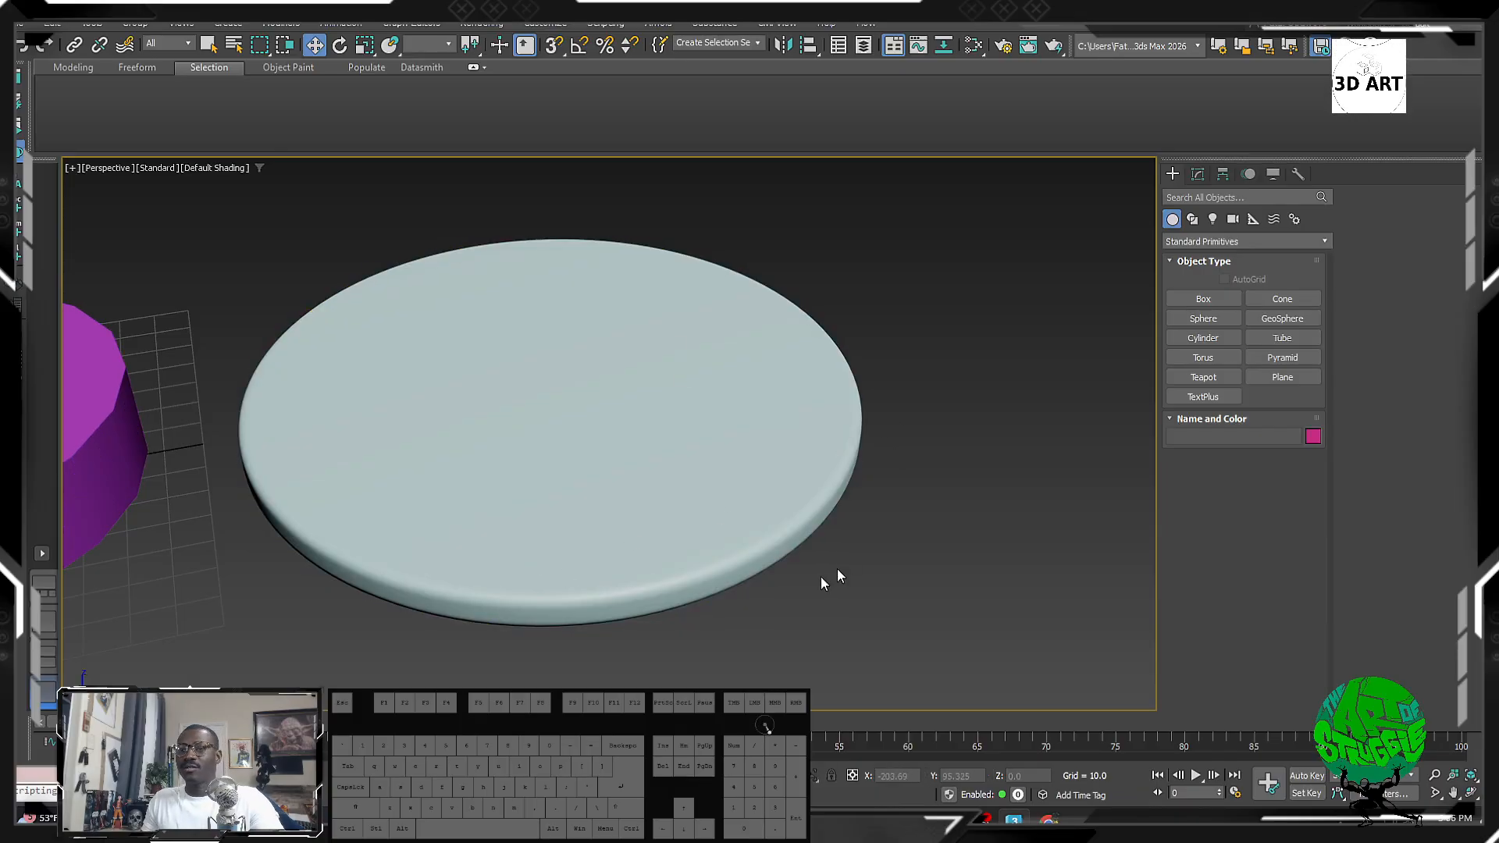
{"action": "middle_click_drag", "start_coordinate": [837, 570], "coordinate": [773, 527], "text": "alt"}
{"action": "middle_click_drag", "start_coordinate": [672, 469], "coordinate": [461, 459]}
{"action": "key", "text": "alt+z"}
{"action": "key", "text": "alt+z"}
{"action": "scroll", "coordinate": [636, 479], "scroll_direction": "down", "scroll_amount": 3}
{"action": "left_click", "coordinate": [655, 442]}
{"action": "scroll", "coordinate": [655, 443], "scroll_direction": "up", "scroll_amount": 2}
{"action": "mouse_move", "coordinate": [460, 459]}
{"action": "middle_mouse_down"}
{"action": "mouse_move", "coordinate": [479, 439]}
{"action": "mouse_move", "coordinate": [510, 447]}
{"action": "mouse_move", "coordinate": [491, 445]}
{"action": "middle_mouse_up"}
{"action": "scroll", "coordinate": [478, 449], "scroll_direction": "up", "scroll_amount": 5}
Step: Shift-clone the disc as an independent Copy named Cylinder003
{"action": "left_click_drag", "start_coordinate": [495, 445], "coordinate": [506, 445], "text": "shift"}
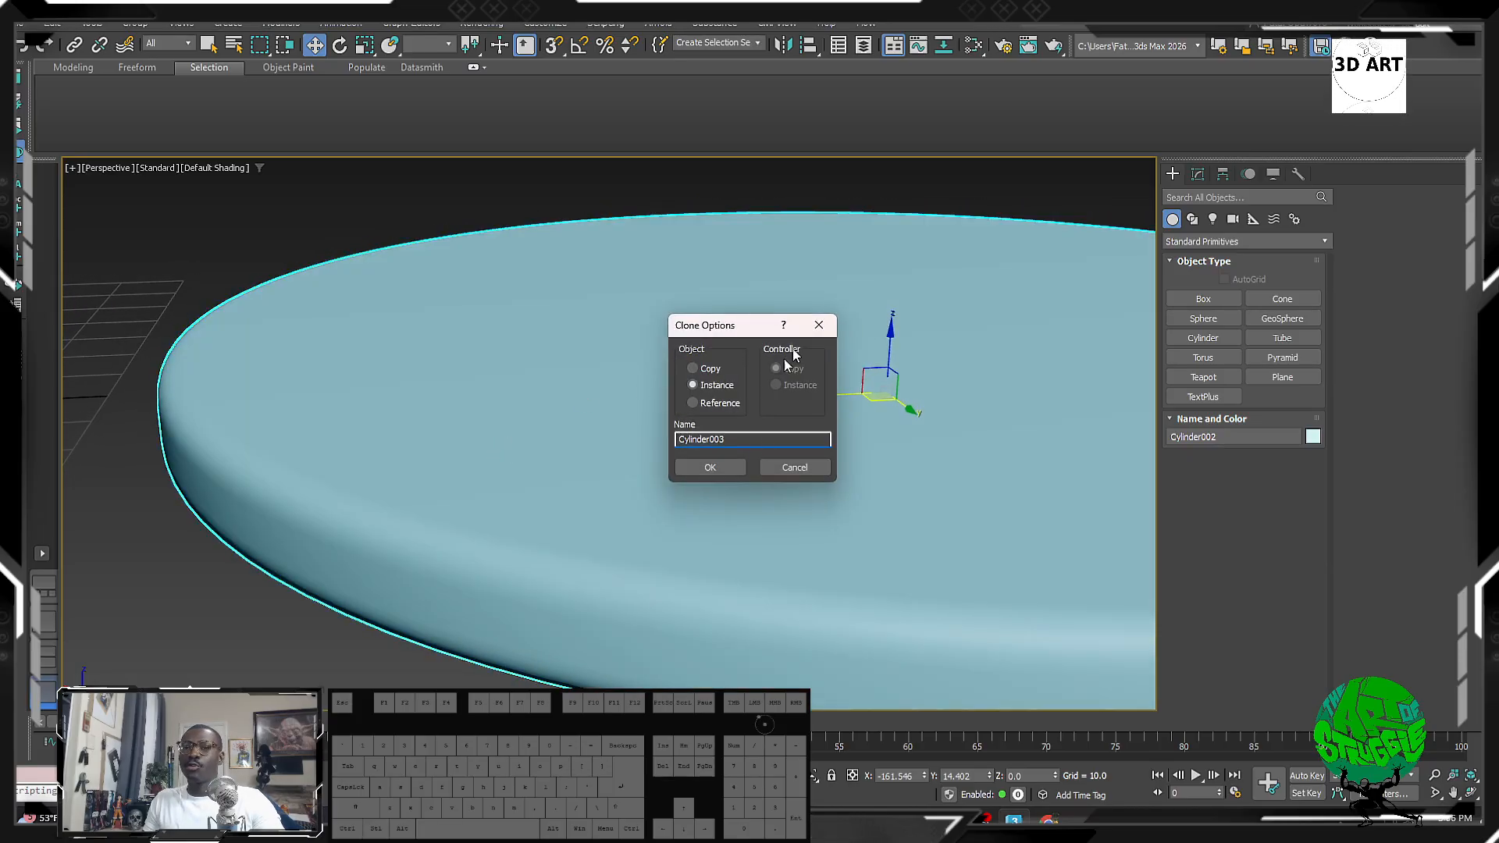
{"action": "left_click", "coordinate": [704, 368]}
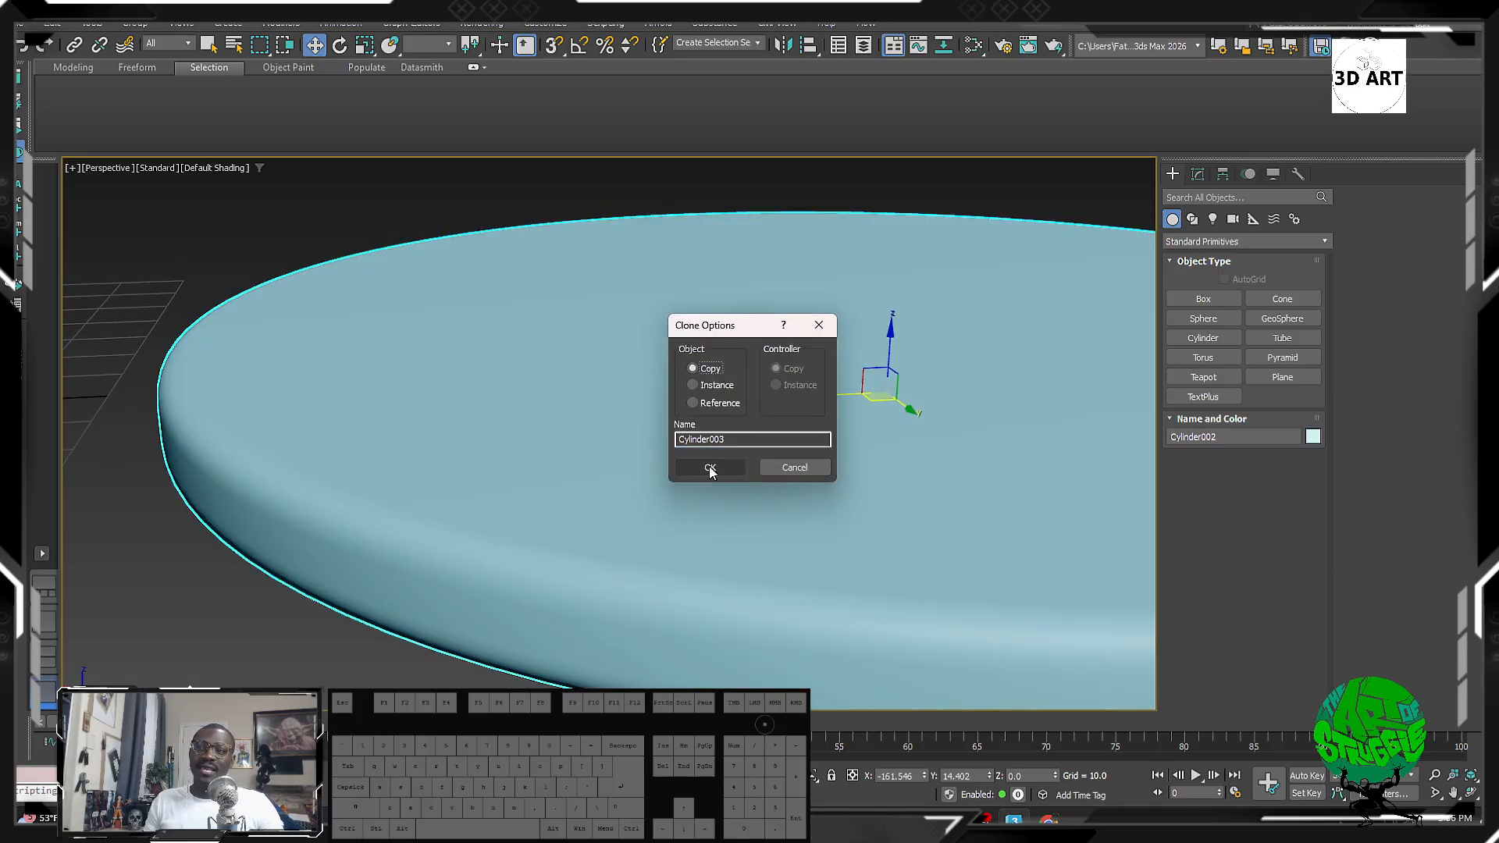
{"action": "left_click", "coordinate": [692, 385]}
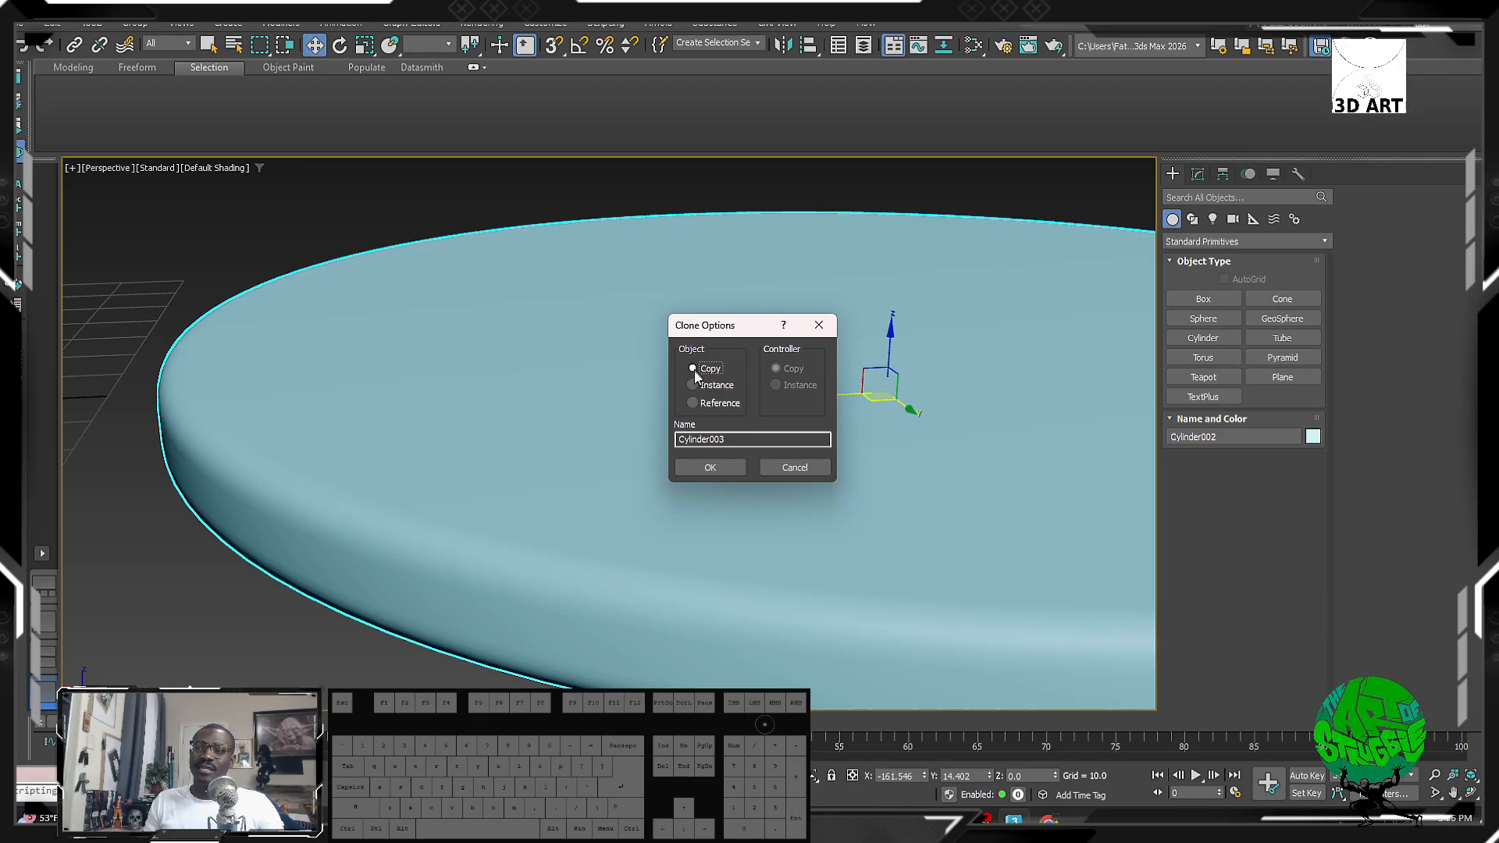
{"action": "left_click", "coordinate": [712, 467]}
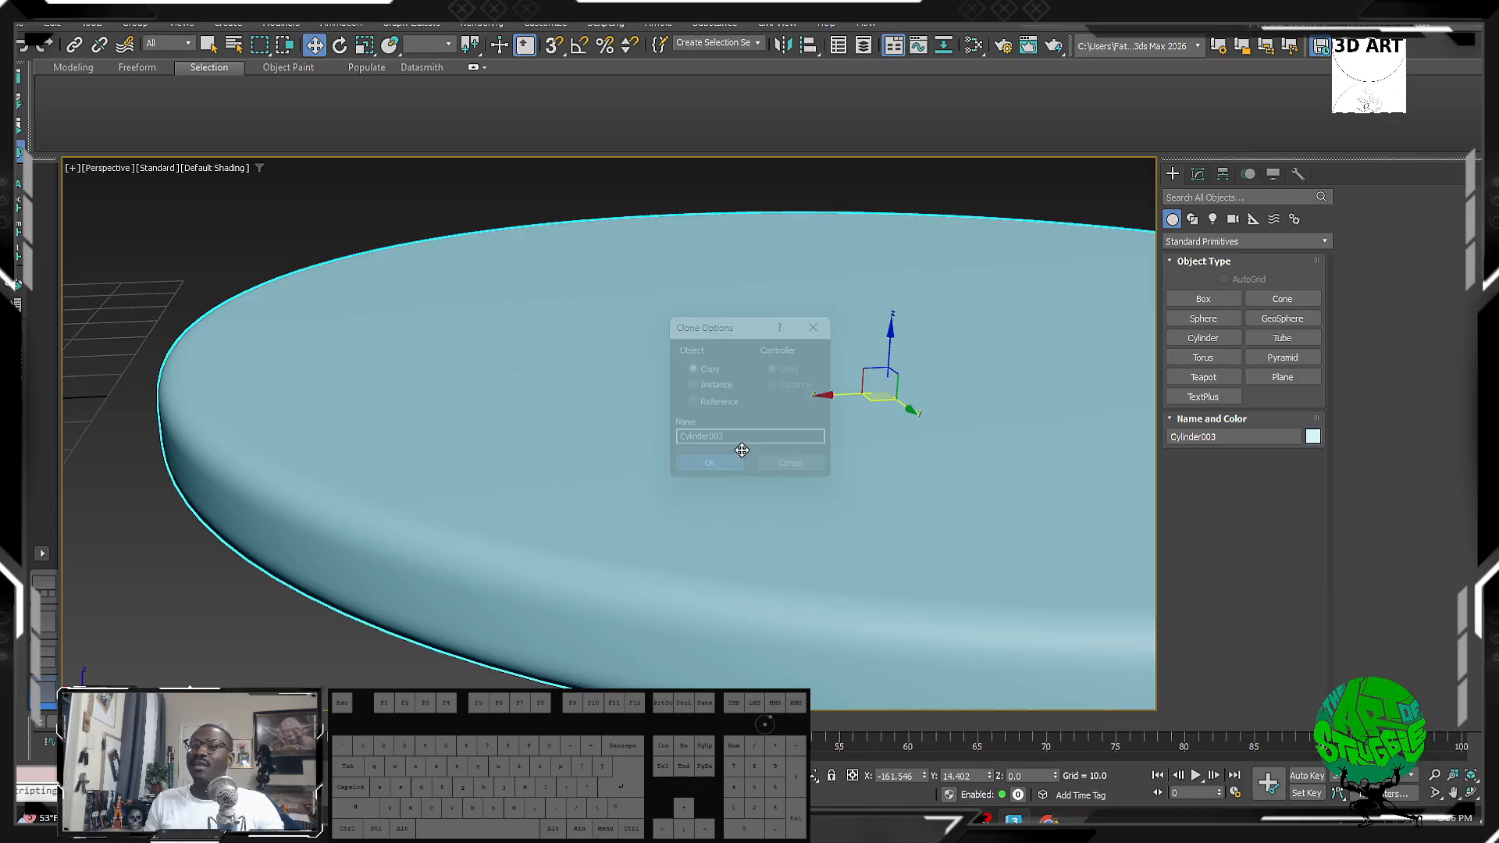
Step: Cut the Edit Poly modifier from Cylinder003's stack
{"action": "left_click", "coordinate": [1198, 175]}
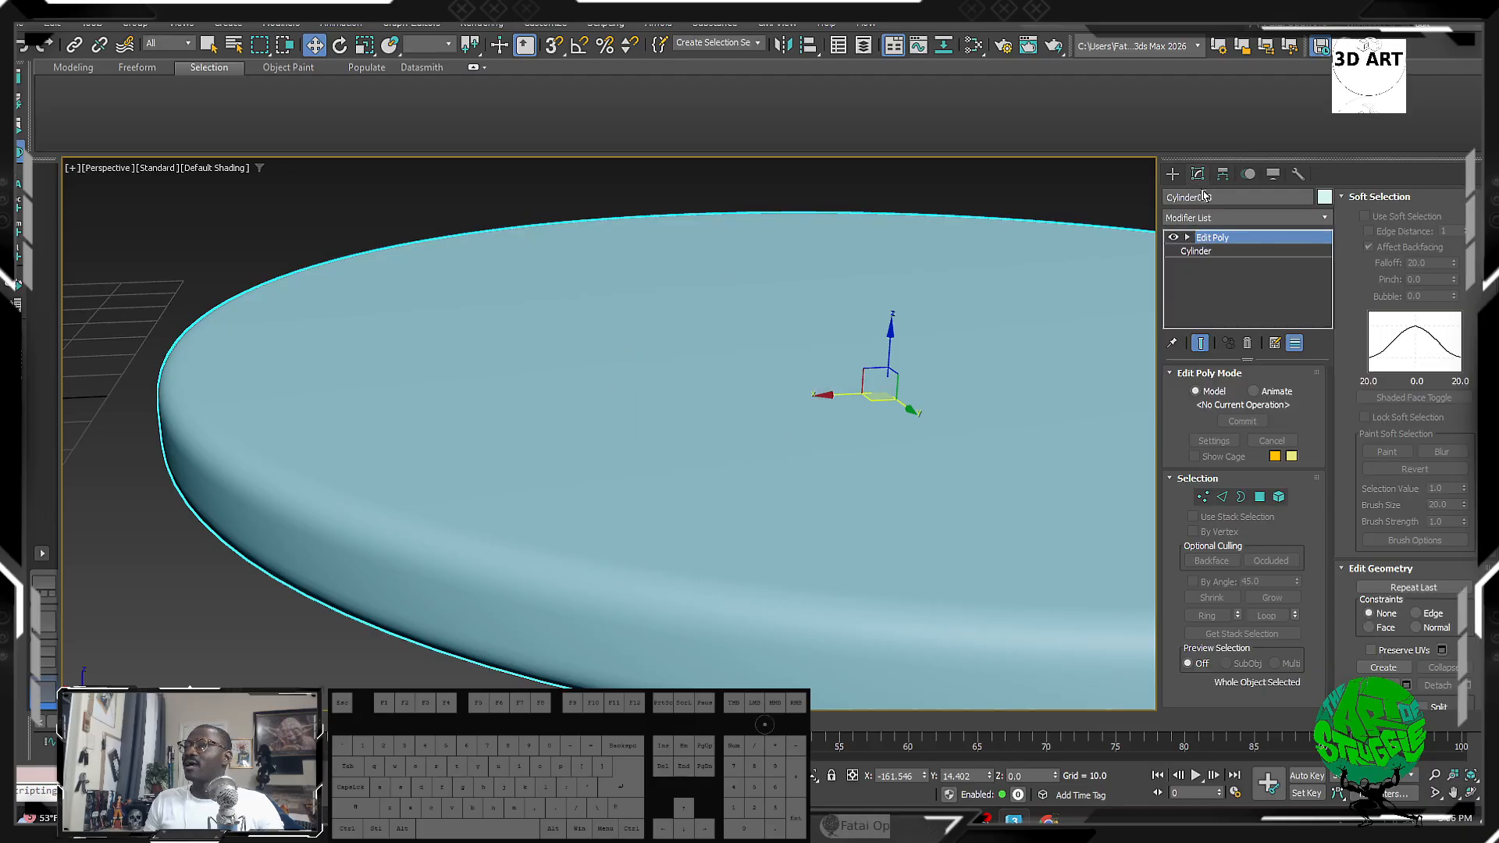
{"action": "right_click", "coordinate": [1210, 240]}
{"action": "left_click", "coordinate": [1244, 297]}
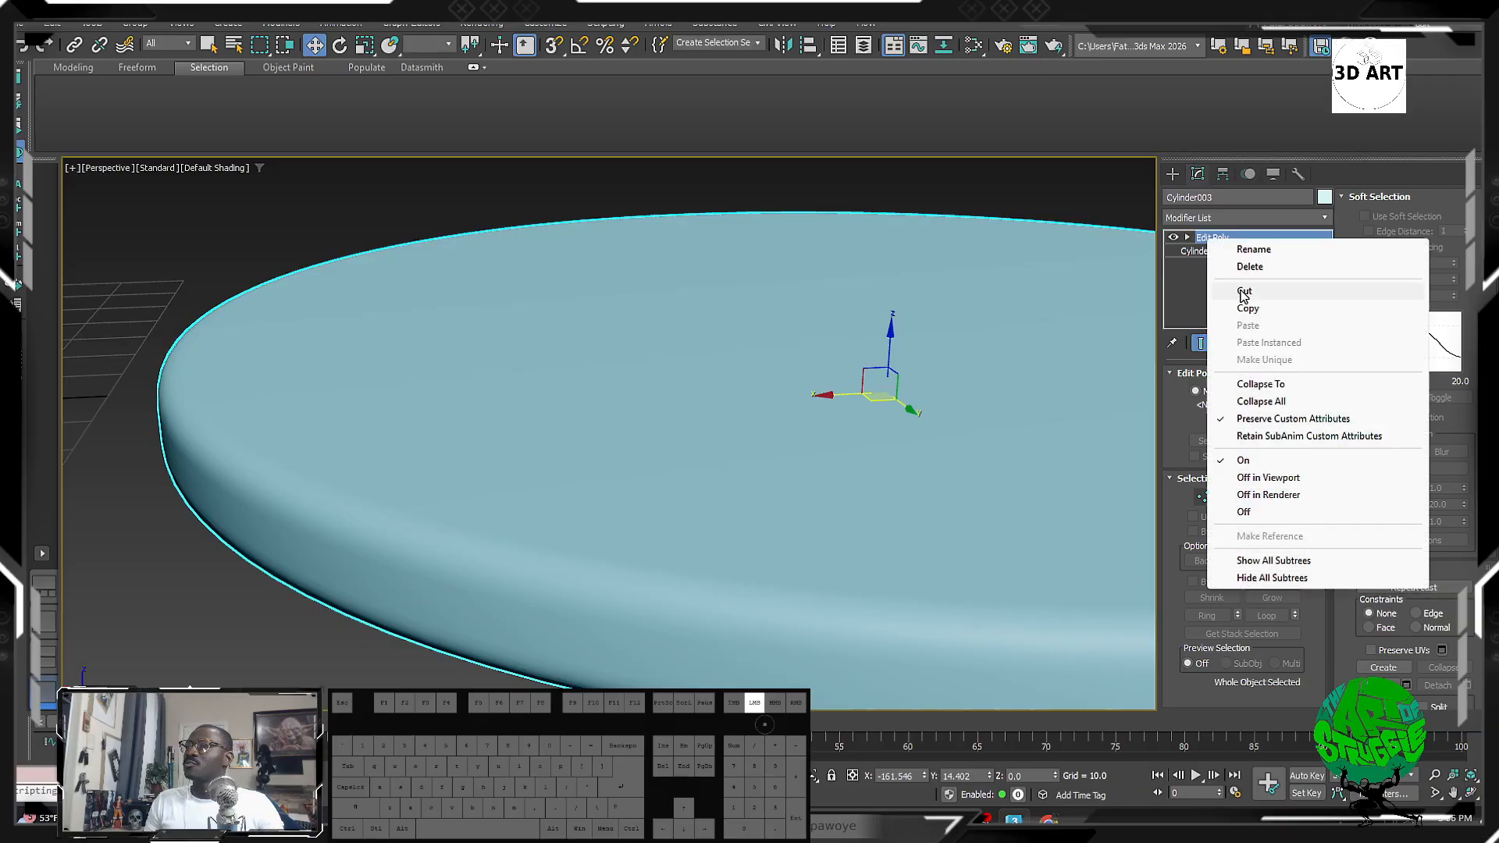
{"action": "scroll", "coordinate": [786, 372], "scroll_direction": "down", "scroll_amount": 5}
{"action": "middle_click_drag", "start_coordinate": [786, 372], "coordinate": [654, 381]}
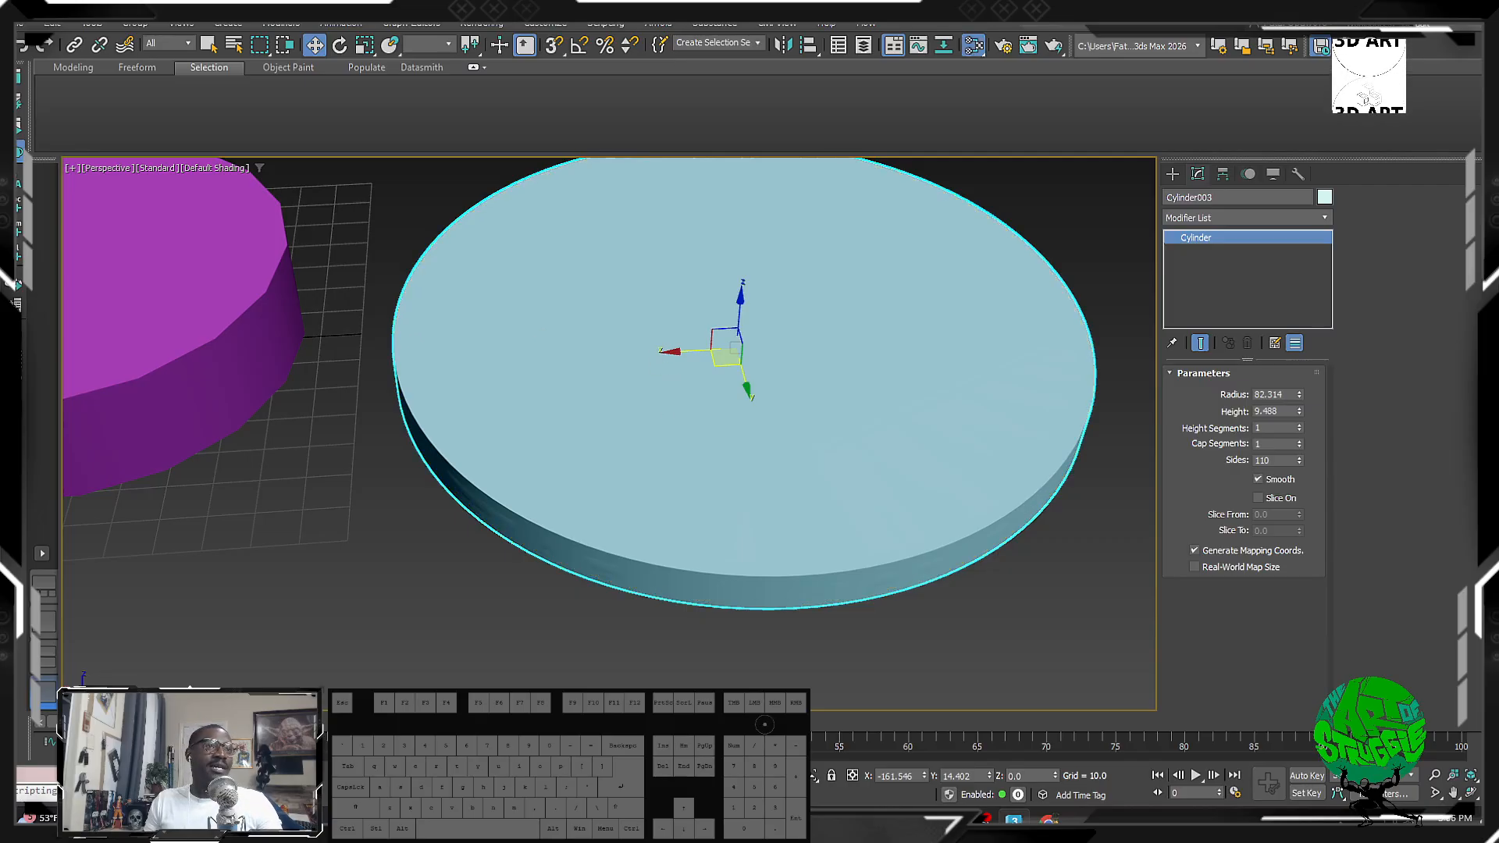
Step: Add a new OpenPBR material, Material #43, in the Slate Material Editor
{"action": "key", "text": "m"}
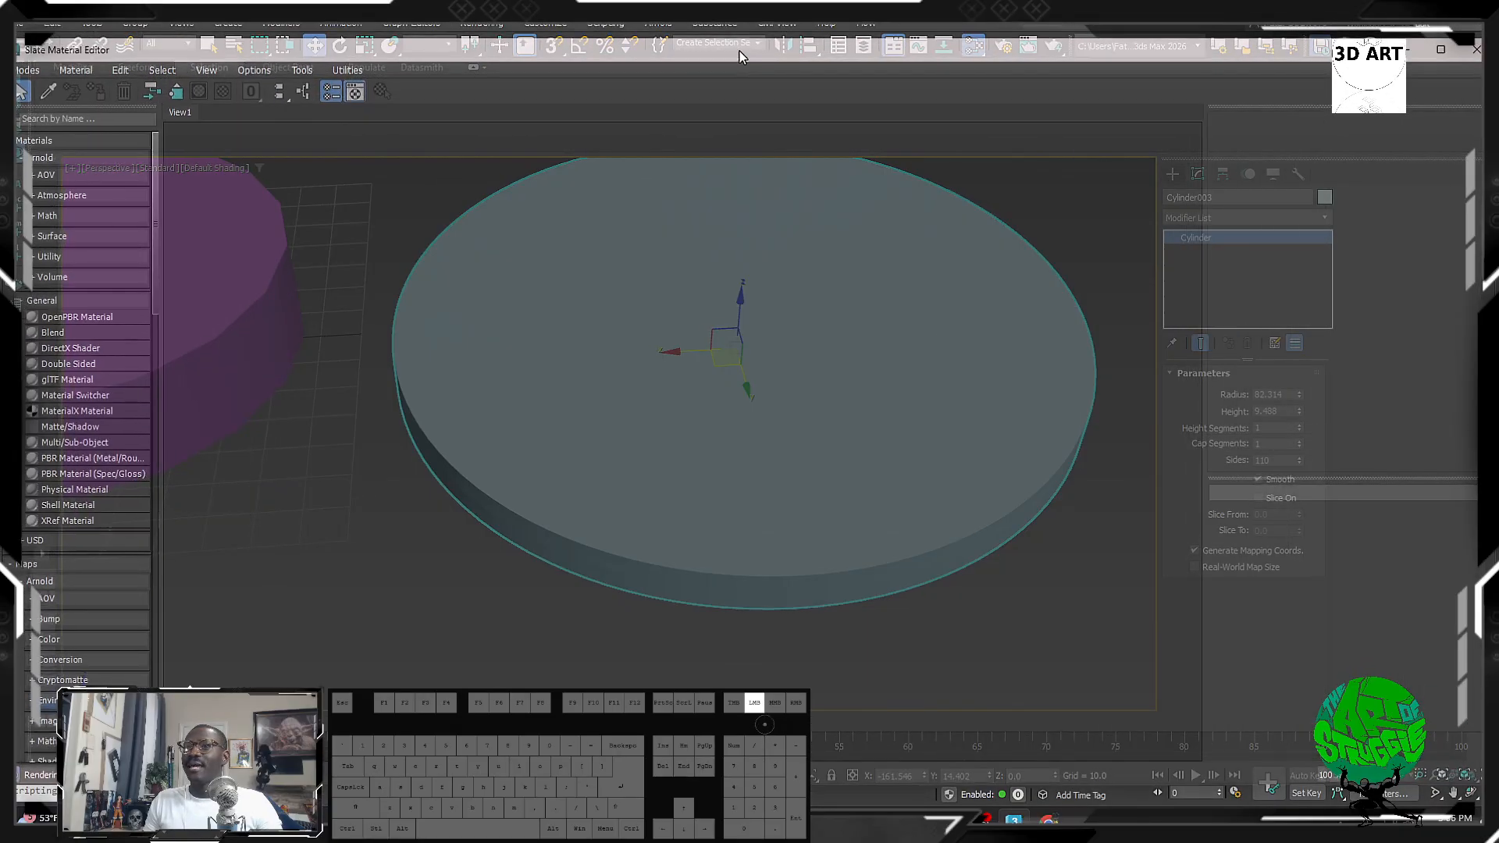
{"action": "left_click_drag", "start_coordinate": [739, 50], "coordinate": [765, 51]}
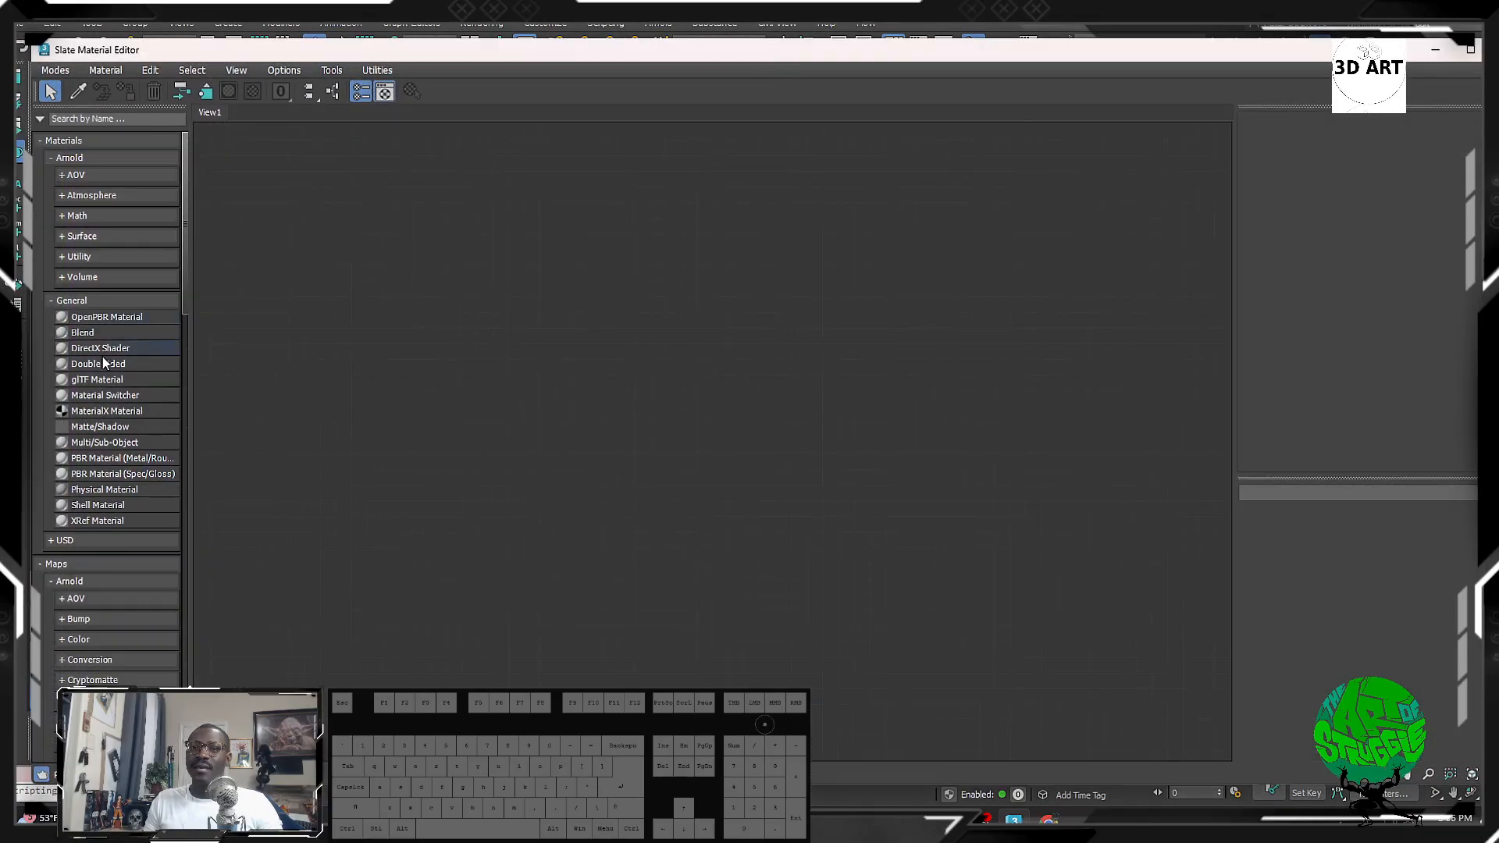
{"action": "left_click_drag", "start_coordinate": [113, 321], "coordinate": [513, 303]}
{"action": "double_click", "coordinate": [514, 303]}
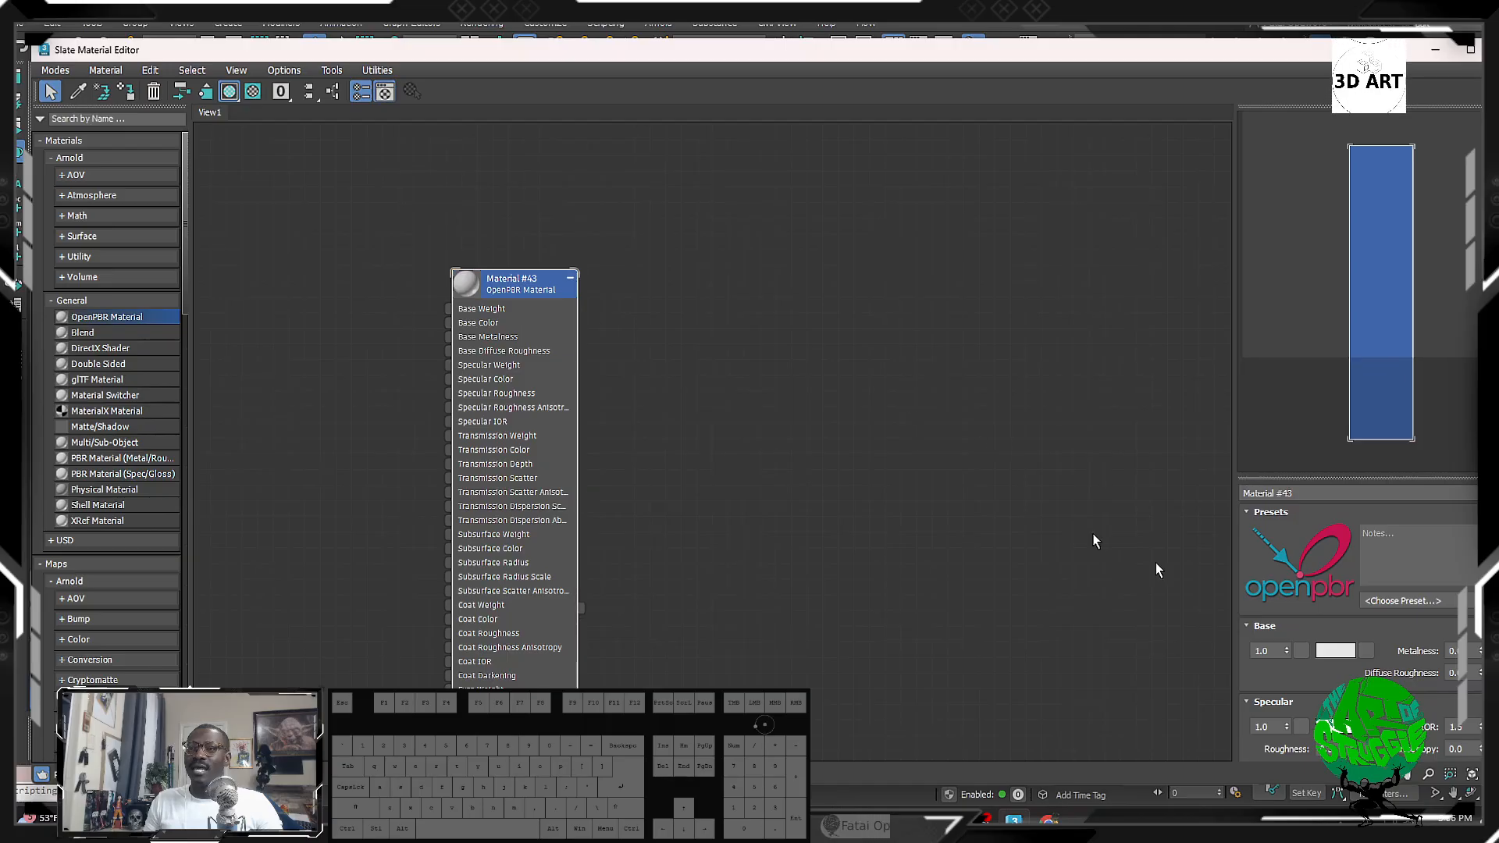
Step: Set Material #43's base colour to red (CE2424)
{"action": "left_click", "coordinate": [1335, 650]}
{"action": "left_click_drag", "start_coordinate": [1031, 493], "coordinate": [951, 510]}
{"action": "left_click_drag", "start_coordinate": [1085, 514], "coordinate": [1085, 504]}
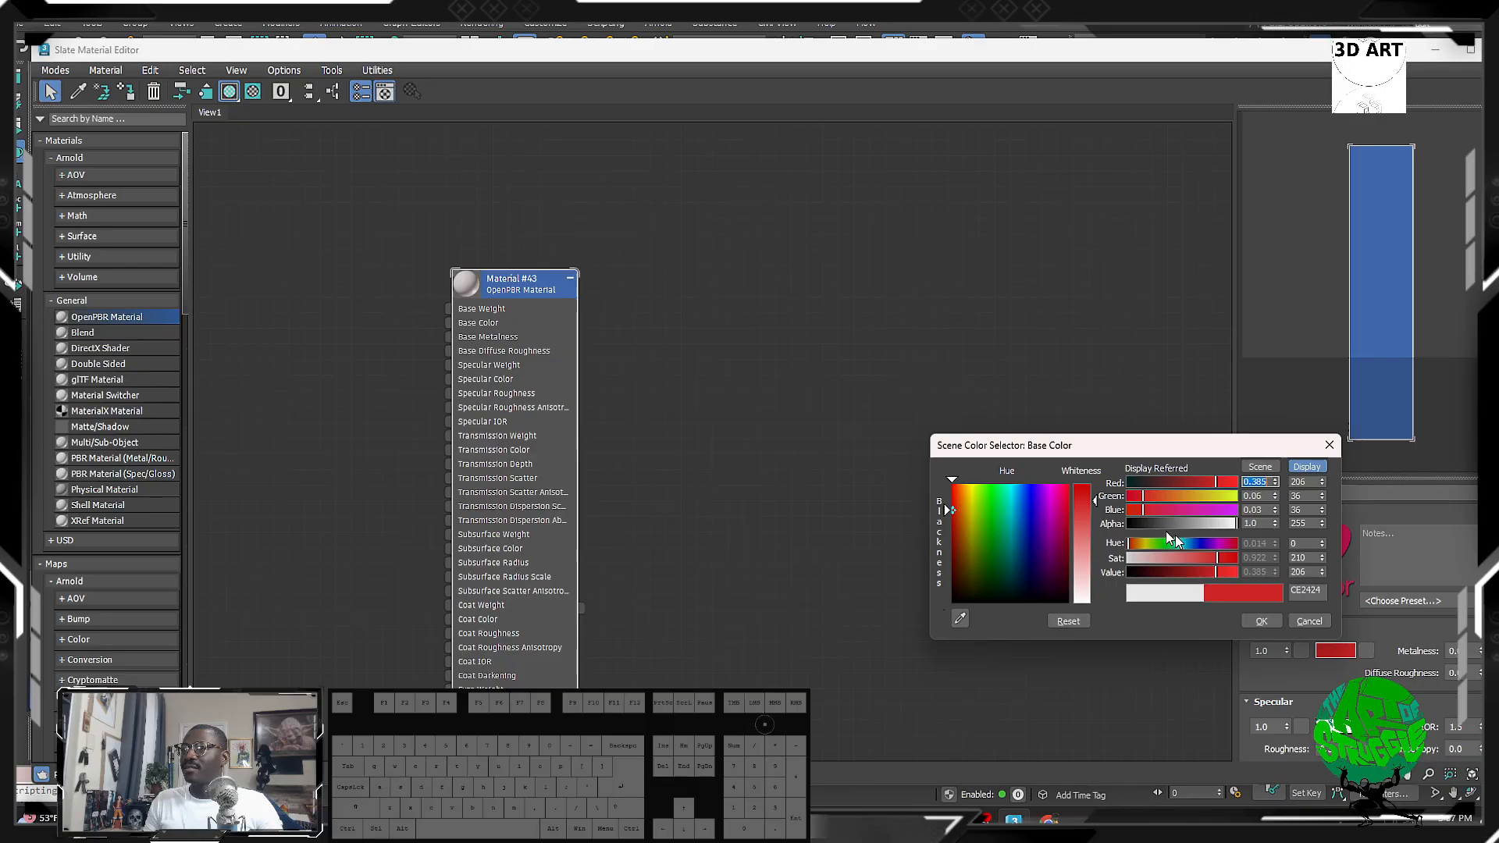
{"action": "left_click", "coordinate": [1265, 623]}
{"action": "left_click_drag", "start_coordinate": [939, 60], "coordinate": [0, 33]}
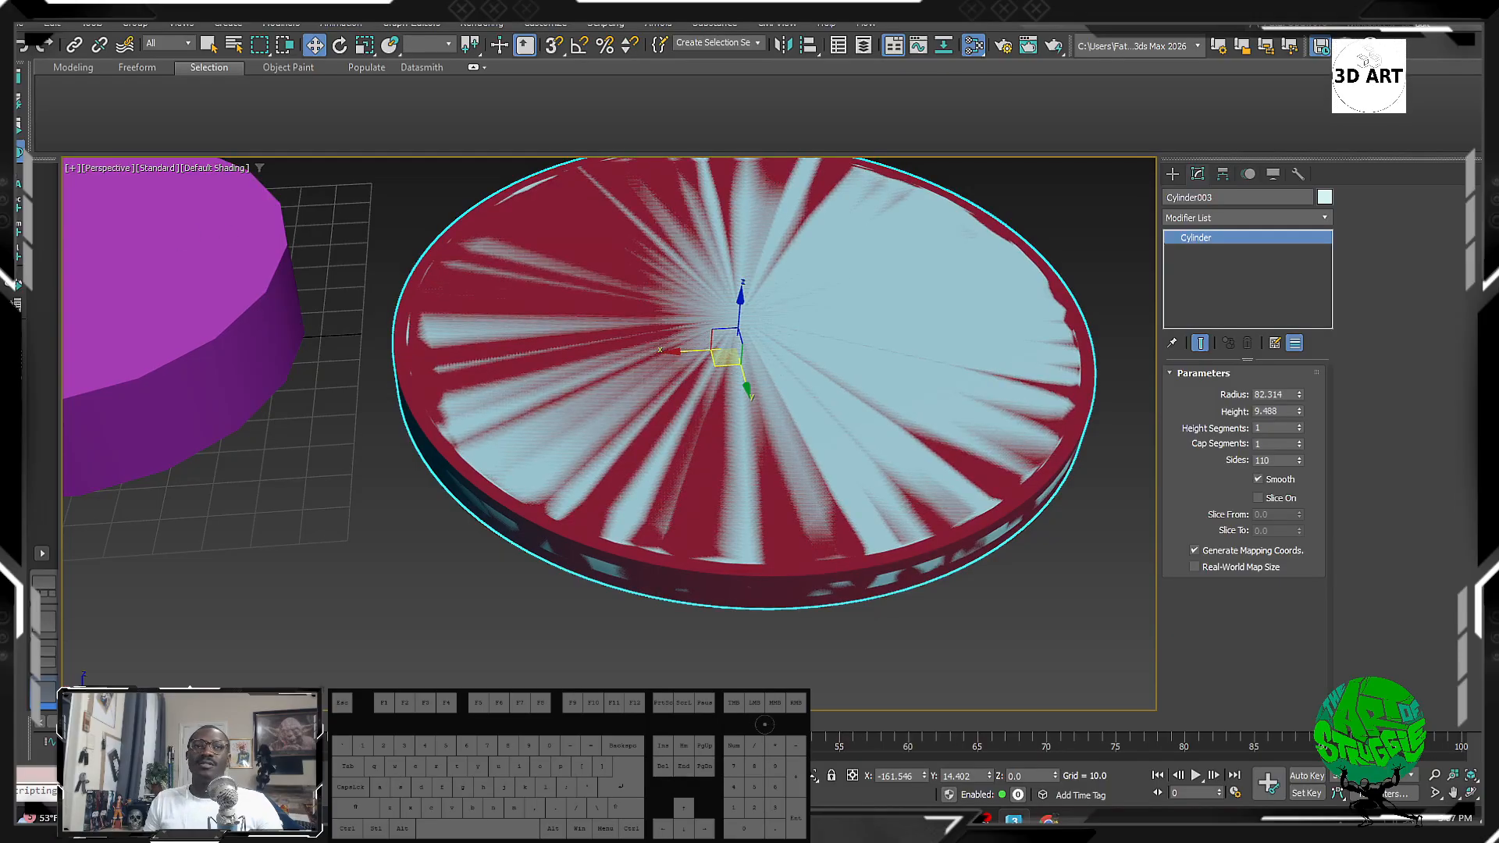
Step: Reduce the red cylinder's sides from 110 to 45 and turn on edged faces
{"action": "left_click", "coordinate": [0, 33]}
{"action": "middle_click_drag", "start_coordinate": [558, 413], "coordinate": [560, 350], "text": "alt"}
{"action": "scroll", "coordinate": [560, 351], "scroll_direction": "up", "scroll_amount": 5}
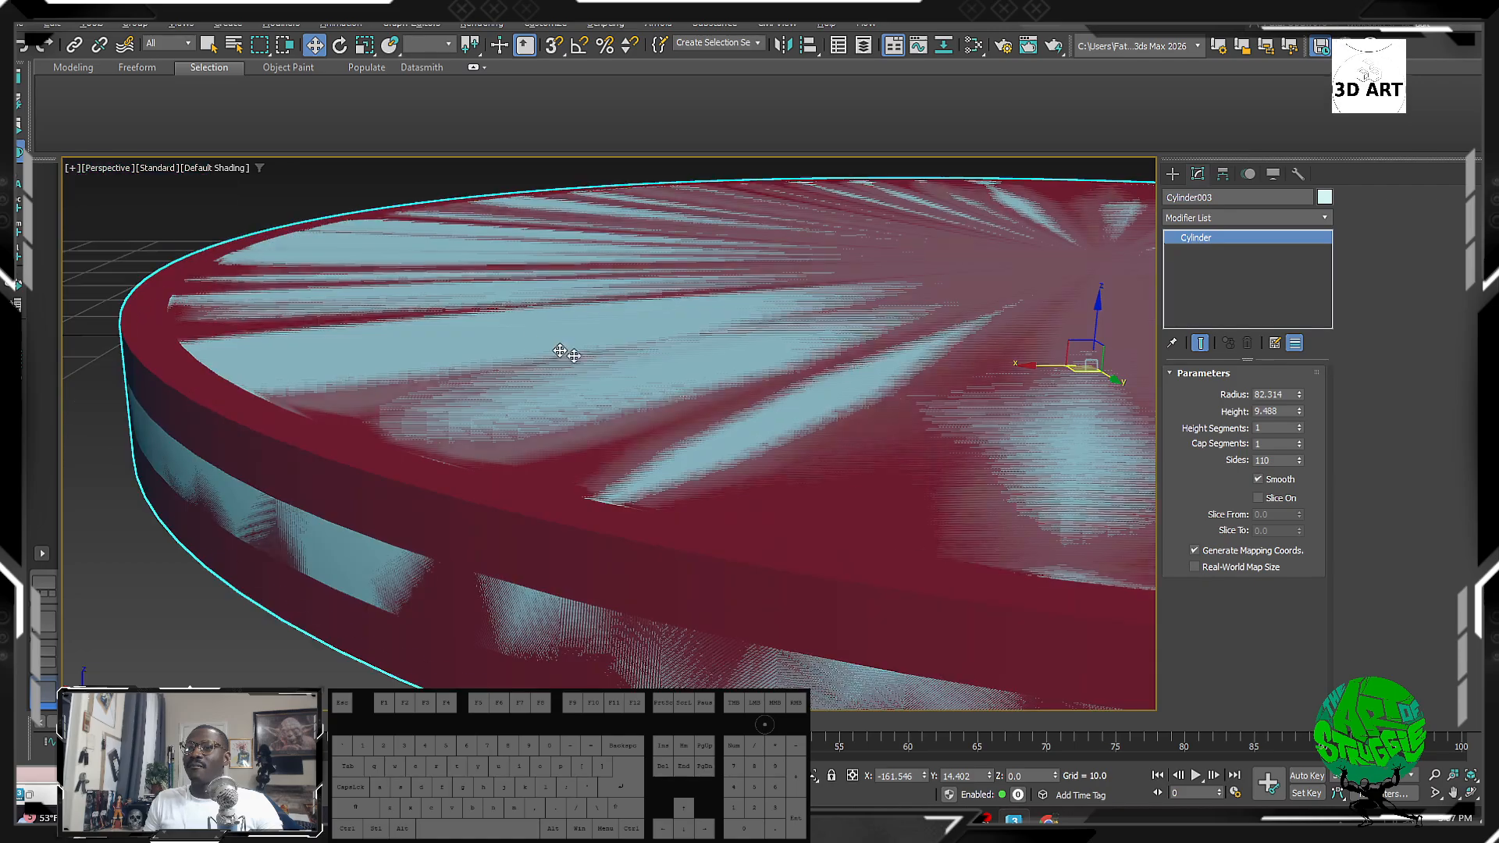
{"action": "scroll", "coordinate": [559, 351], "scroll_direction": "down", "scroll_amount": 8}
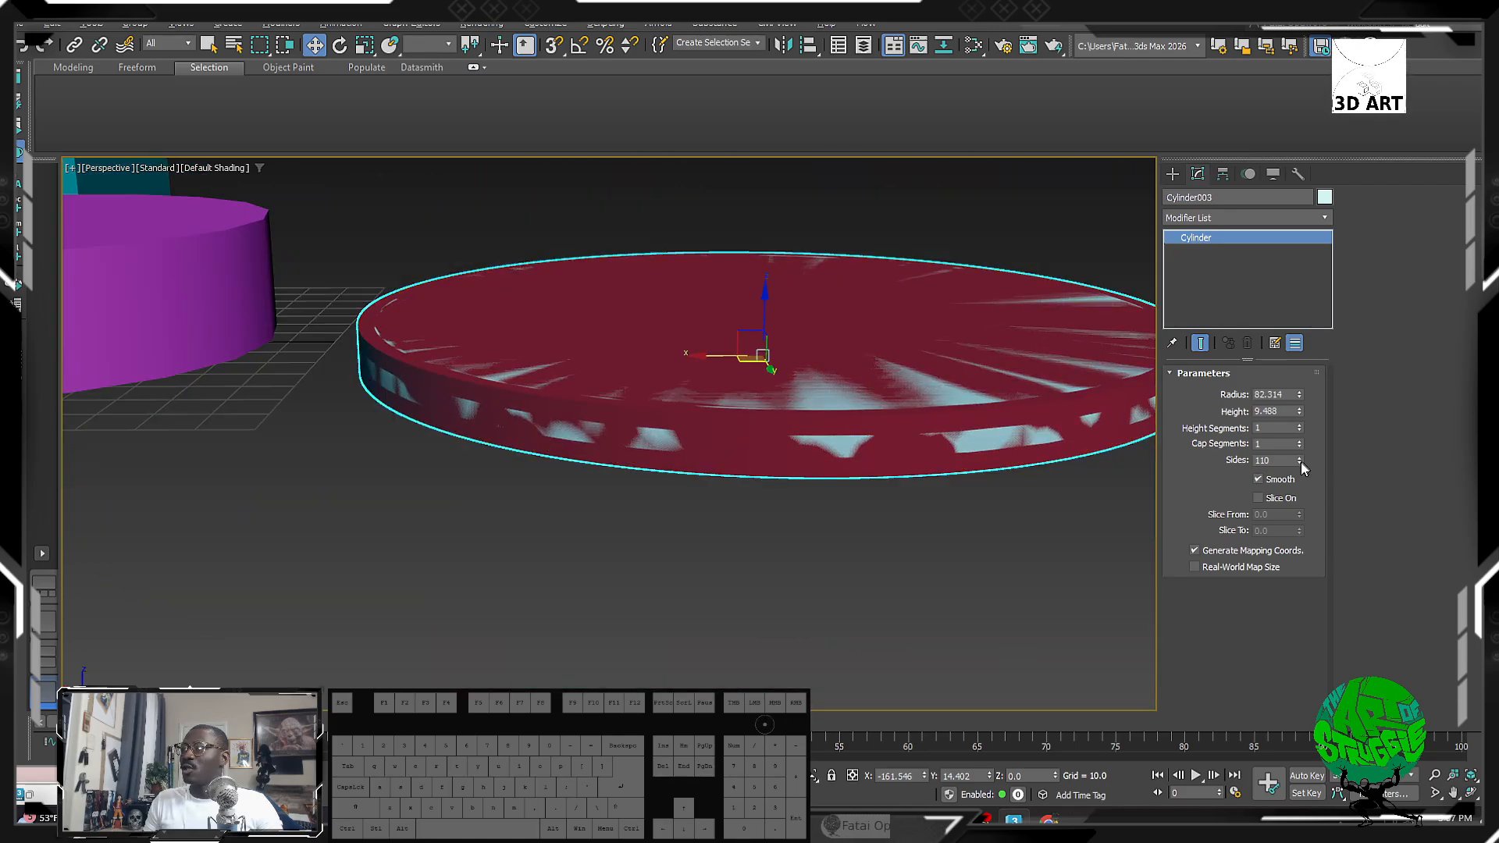
{"action": "left_click_drag", "start_coordinate": [1301, 462], "coordinate": [1298, 522]}
{"action": "middle_click_drag", "start_coordinate": [687, 300], "coordinate": [723, 266], "text": "alt"}
{"action": "key", "text": "F4"}
Step: Select chamfered disc Cylinder002 and try moving it up and along X, undoing both moves
{"action": "scroll", "coordinate": [787, 328], "scroll_direction": "down", "scroll_amount": 5}
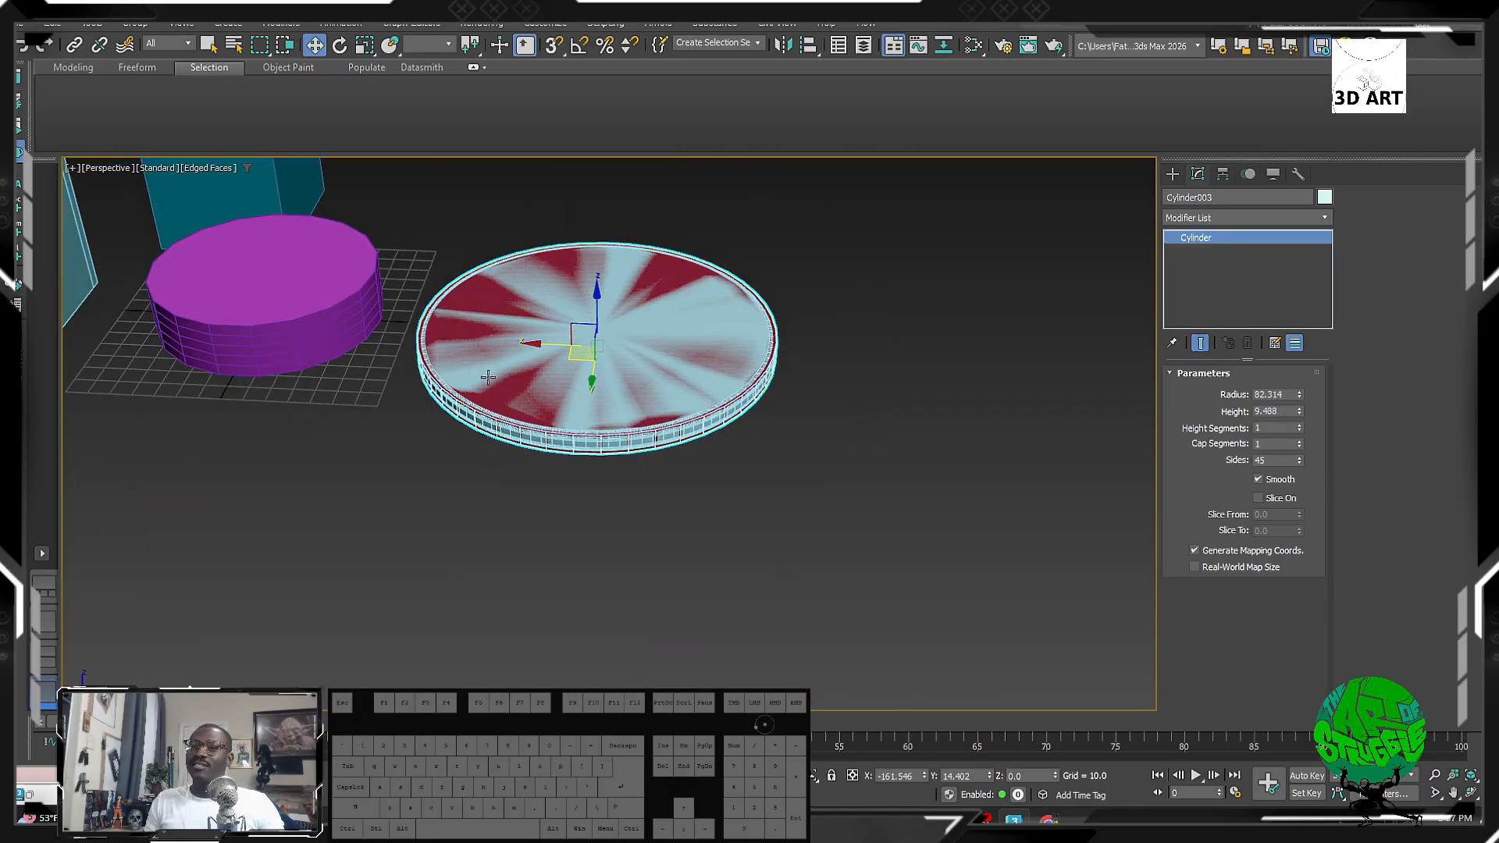
{"action": "scroll", "coordinate": [504, 378], "scroll_direction": "up", "scroll_amount": 6}
{"action": "left_click", "coordinate": [382, 556]}
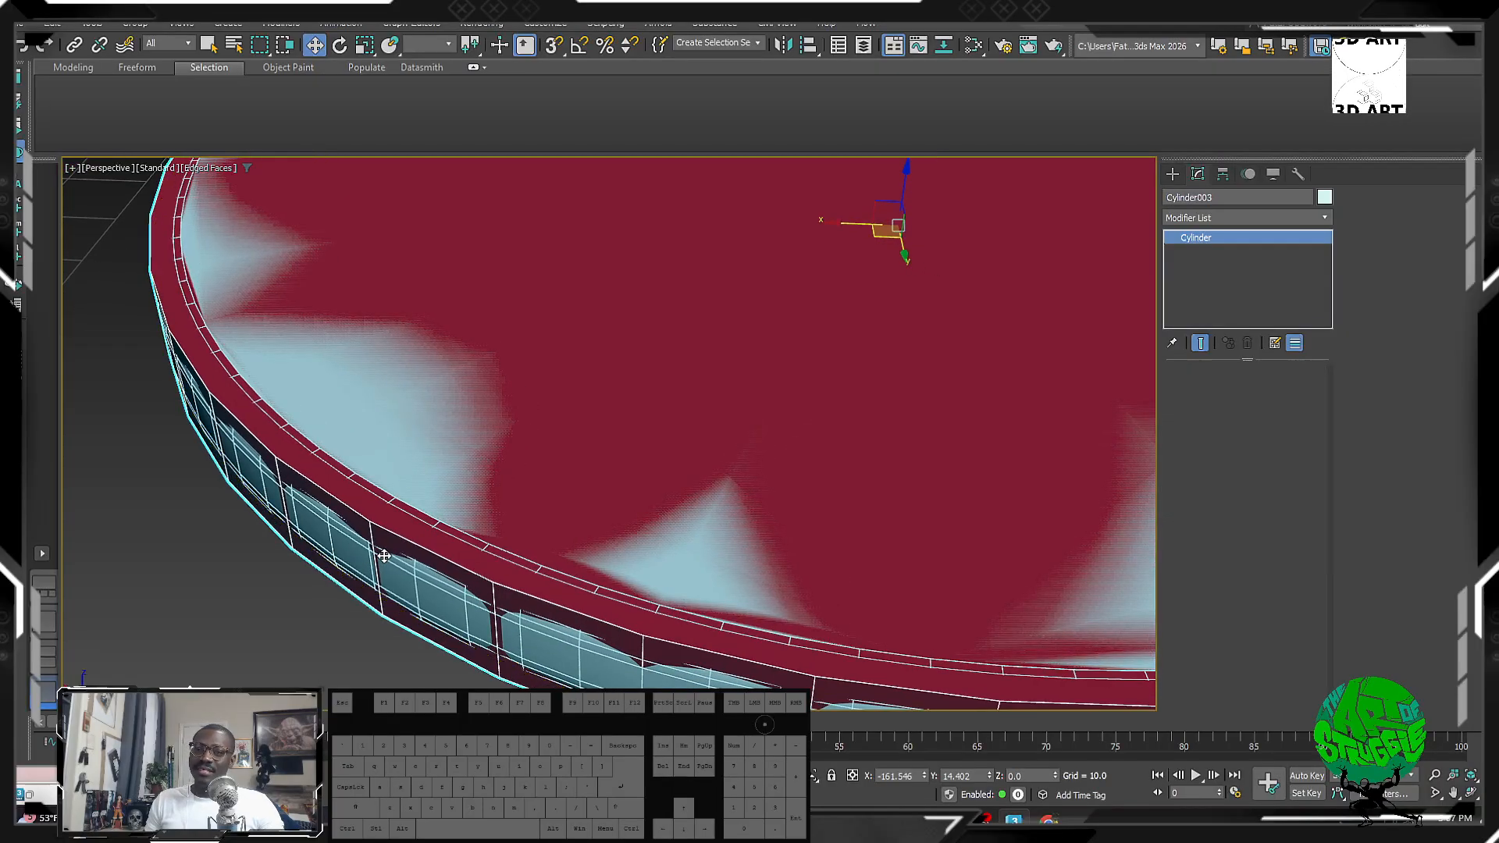
{"action": "scroll", "coordinate": [410, 507], "scroll_direction": "down", "scroll_amount": 6}
{"action": "middle_click_drag", "start_coordinate": [532, 385], "coordinate": [541, 376]}
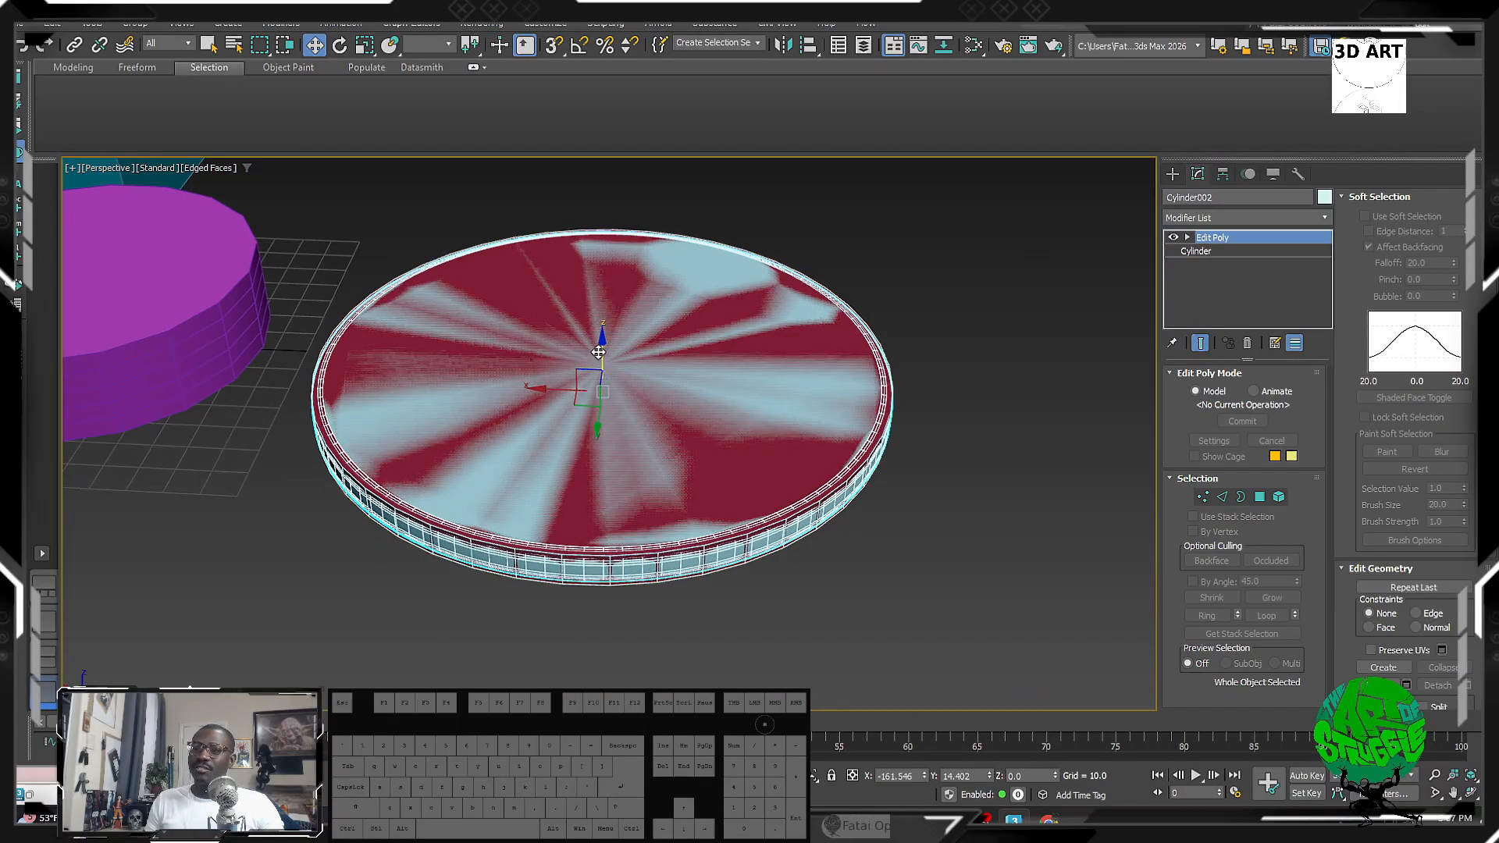
{"action": "left_click_drag", "start_coordinate": [541, 376], "coordinate": [592, 287]}
{"action": "key", "text": "ctrl+z"}
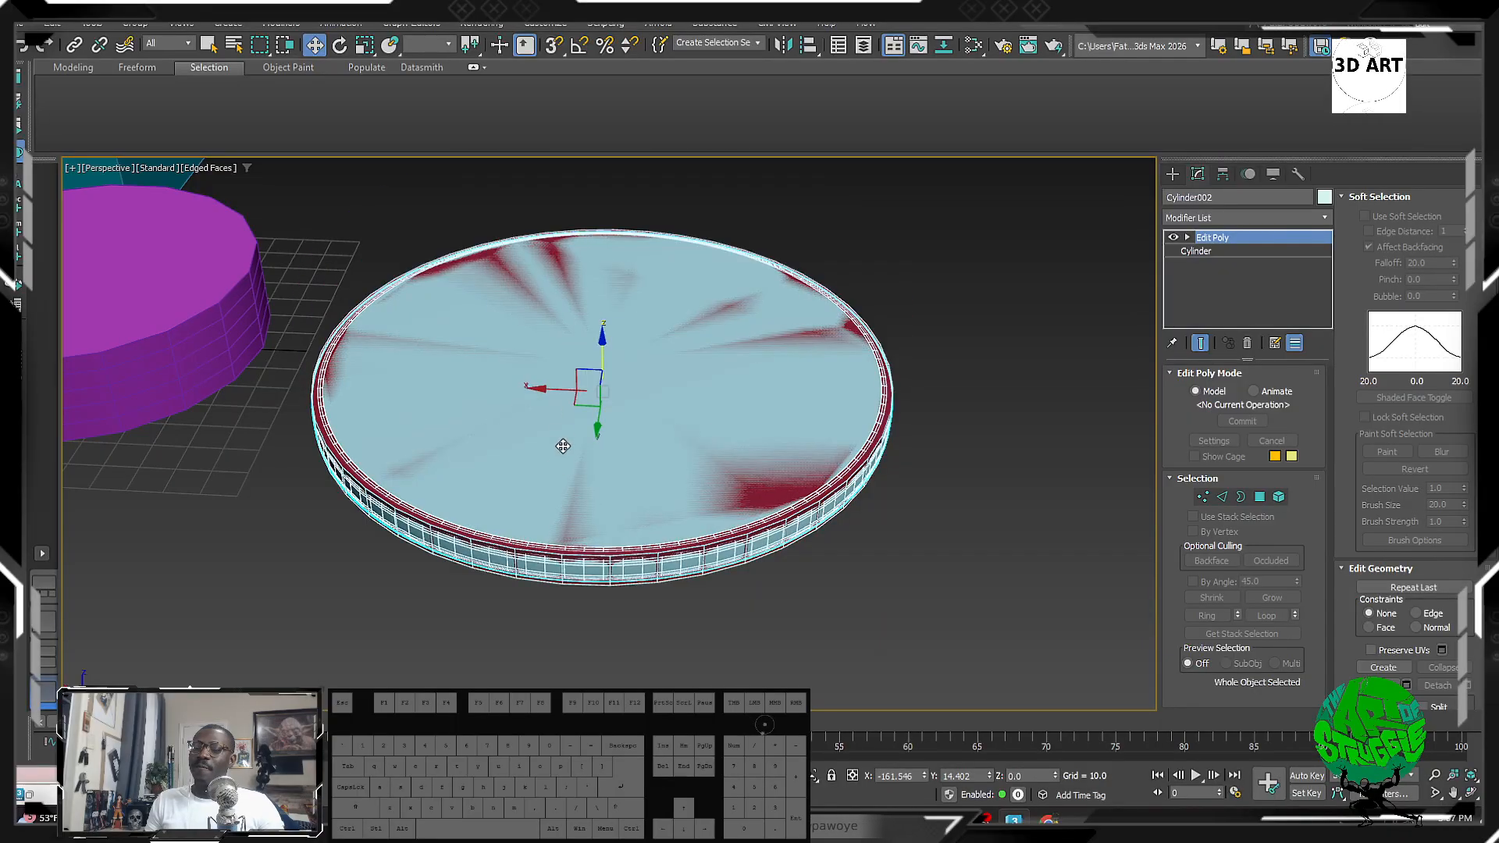
{"action": "scroll", "coordinate": [367, 500], "scroll_direction": "up", "scroll_amount": 5}
{"action": "scroll", "coordinate": [365, 505], "scroll_direction": "down", "scroll_amount": 3}
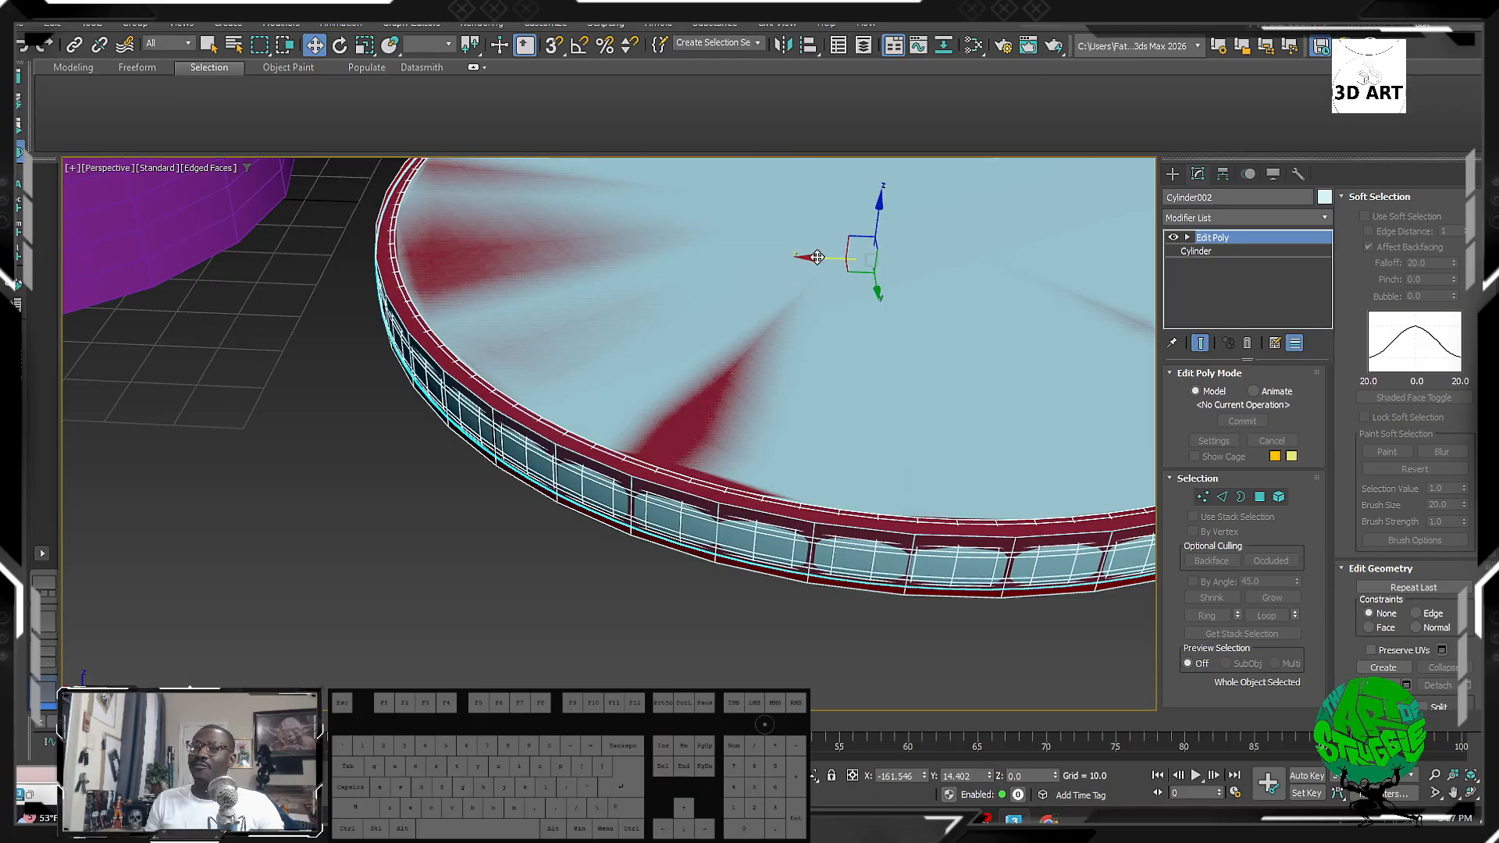
{"action": "left_click_drag", "start_coordinate": [818, 257], "coordinate": [1456, 274]}
{"action": "middle_click_drag", "start_coordinate": [913, 373], "coordinate": [671, 394]}
{"action": "scroll", "coordinate": [656, 401], "scroll_direction": "down", "scroll_amount": 5}
{"action": "key", "text": "ctrl+z"}
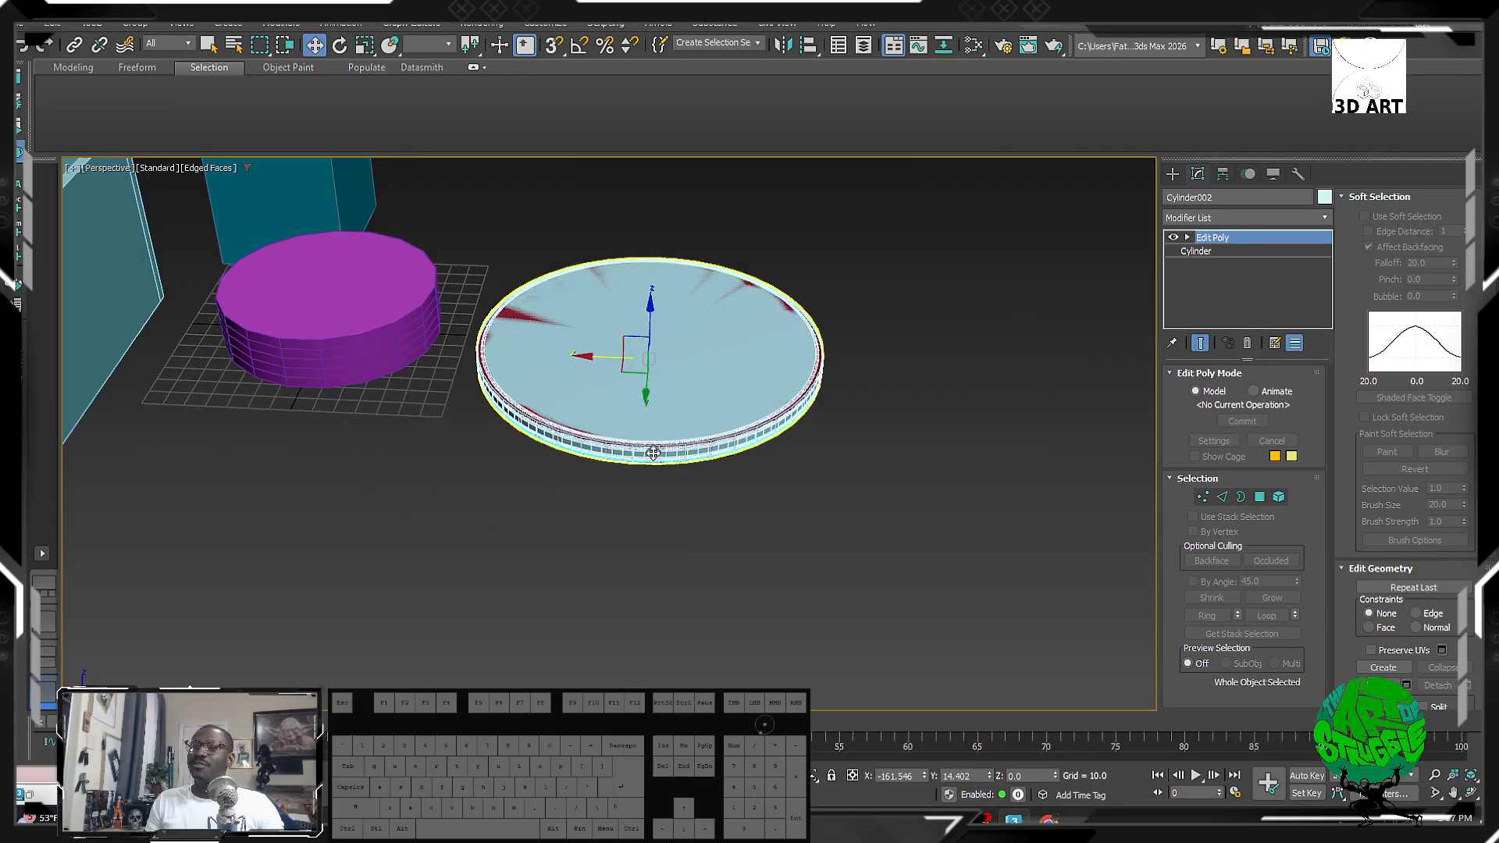
{"action": "scroll", "coordinate": [653, 453], "scroll_direction": "up", "scroll_amount": 5}
Step: Hide Cylinder002 and select the red cylinder, viewing it from above
{"action": "right_click", "coordinate": [801, 419]}
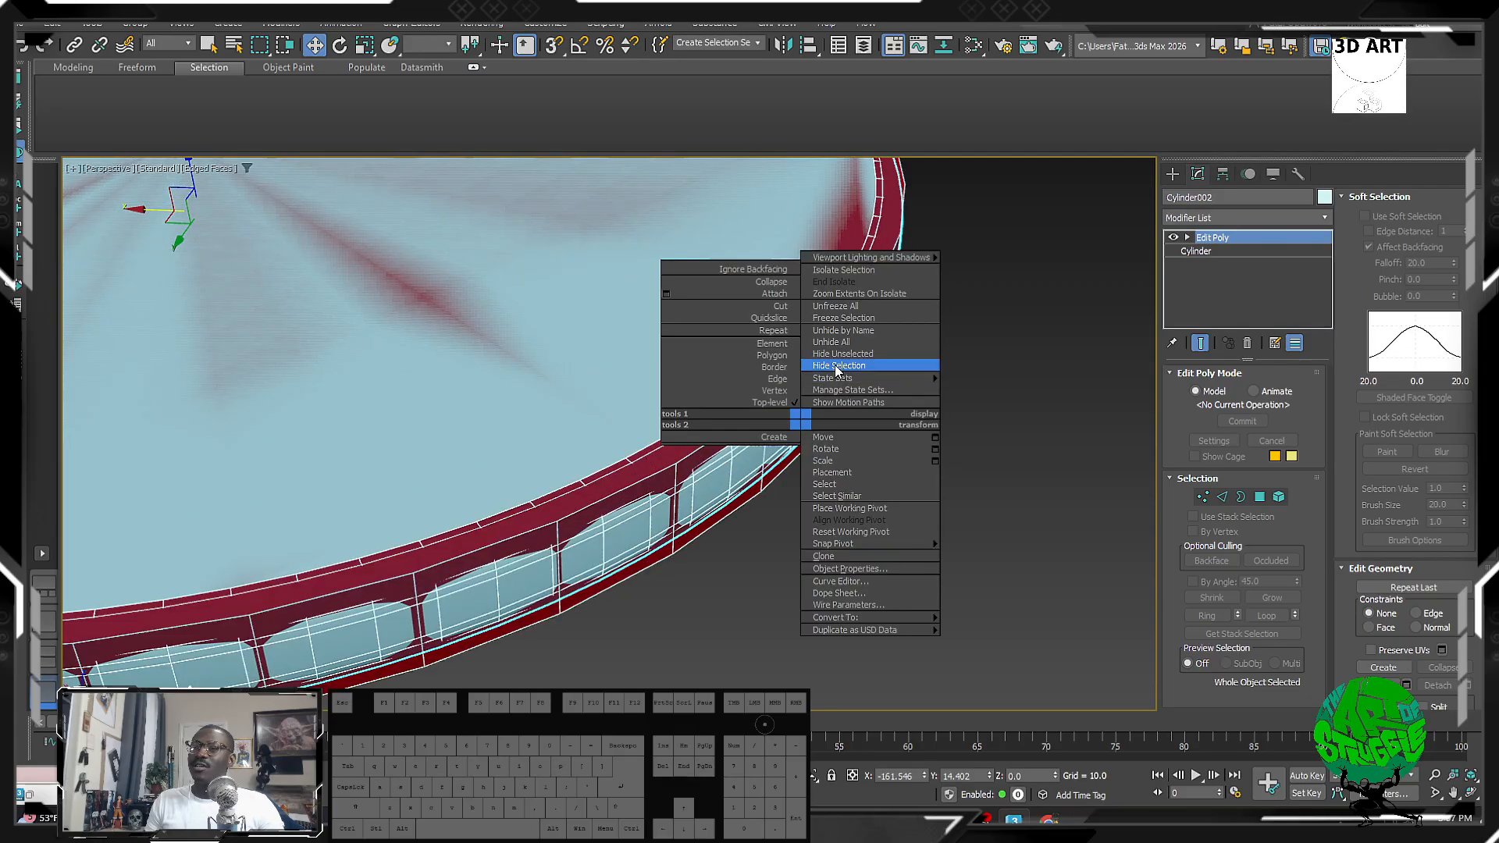
{"action": "left_click", "coordinate": [836, 365]}
{"action": "left_click", "coordinate": [823, 344]}
{"action": "scroll", "coordinate": [676, 414], "scroll_direction": "down", "scroll_amount": 5}
{"action": "scroll", "coordinate": [676, 415], "scroll_direction": "up", "scroll_amount": 2}
{"action": "middle_click_drag", "start_coordinate": [677, 415], "coordinate": [679, 472], "text": "alt"}
Step: Show the viewport poly-count statistics and bring the cube and box into view
{"action": "middle_click_drag", "start_coordinate": [672, 413], "coordinate": [671, 438], "text": "alt"}
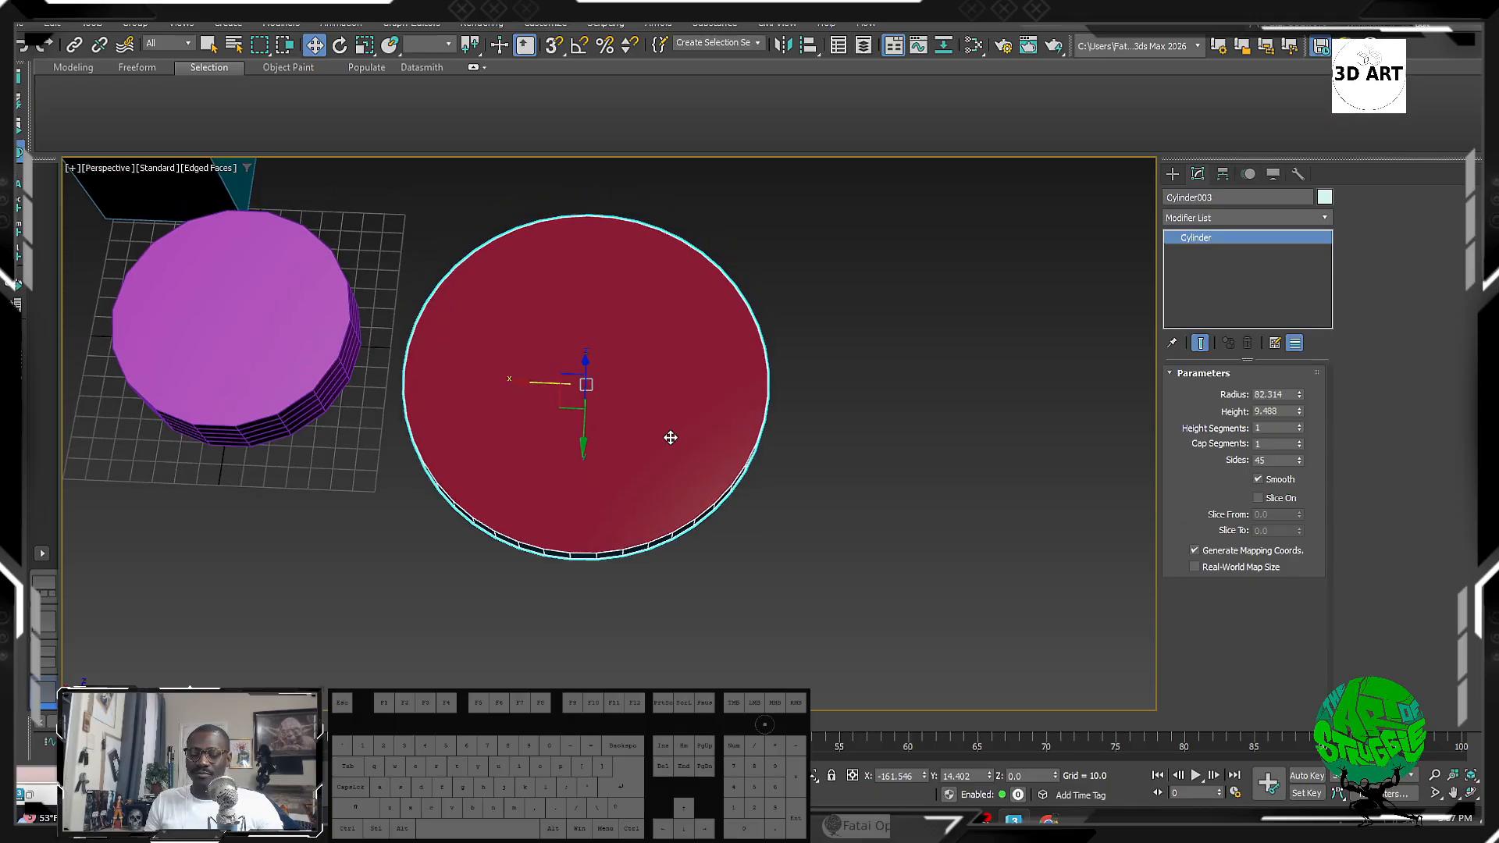
{"action": "key", "text": "7"}
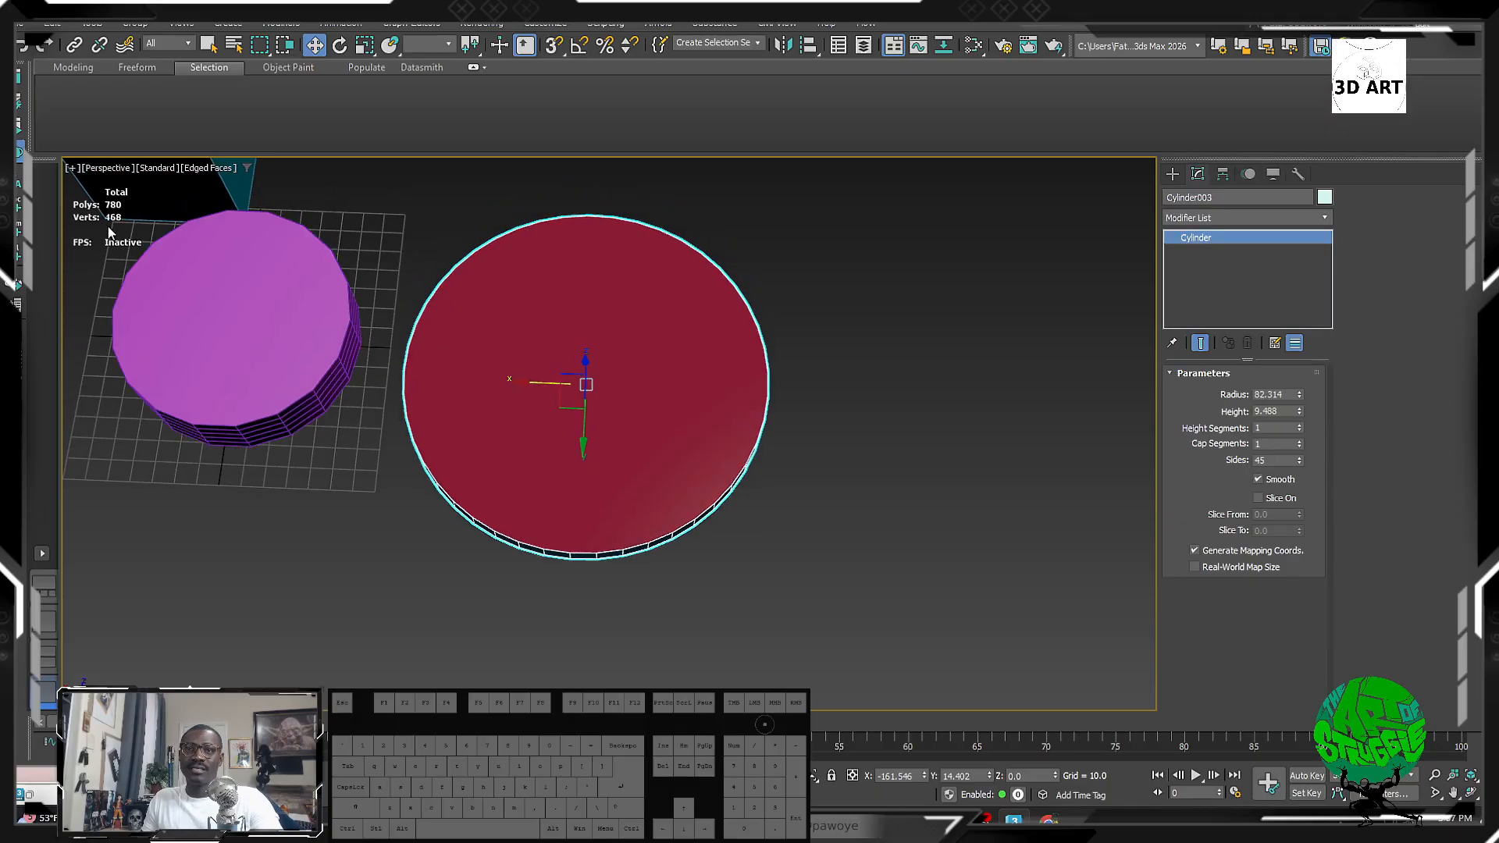
{"action": "middle_click_drag", "start_coordinate": [100, 219], "coordinate": [301, 274]}
{"action": "middle_click_drag", "start_coordinate": [442, 324], "coordinate": [405, 317]}
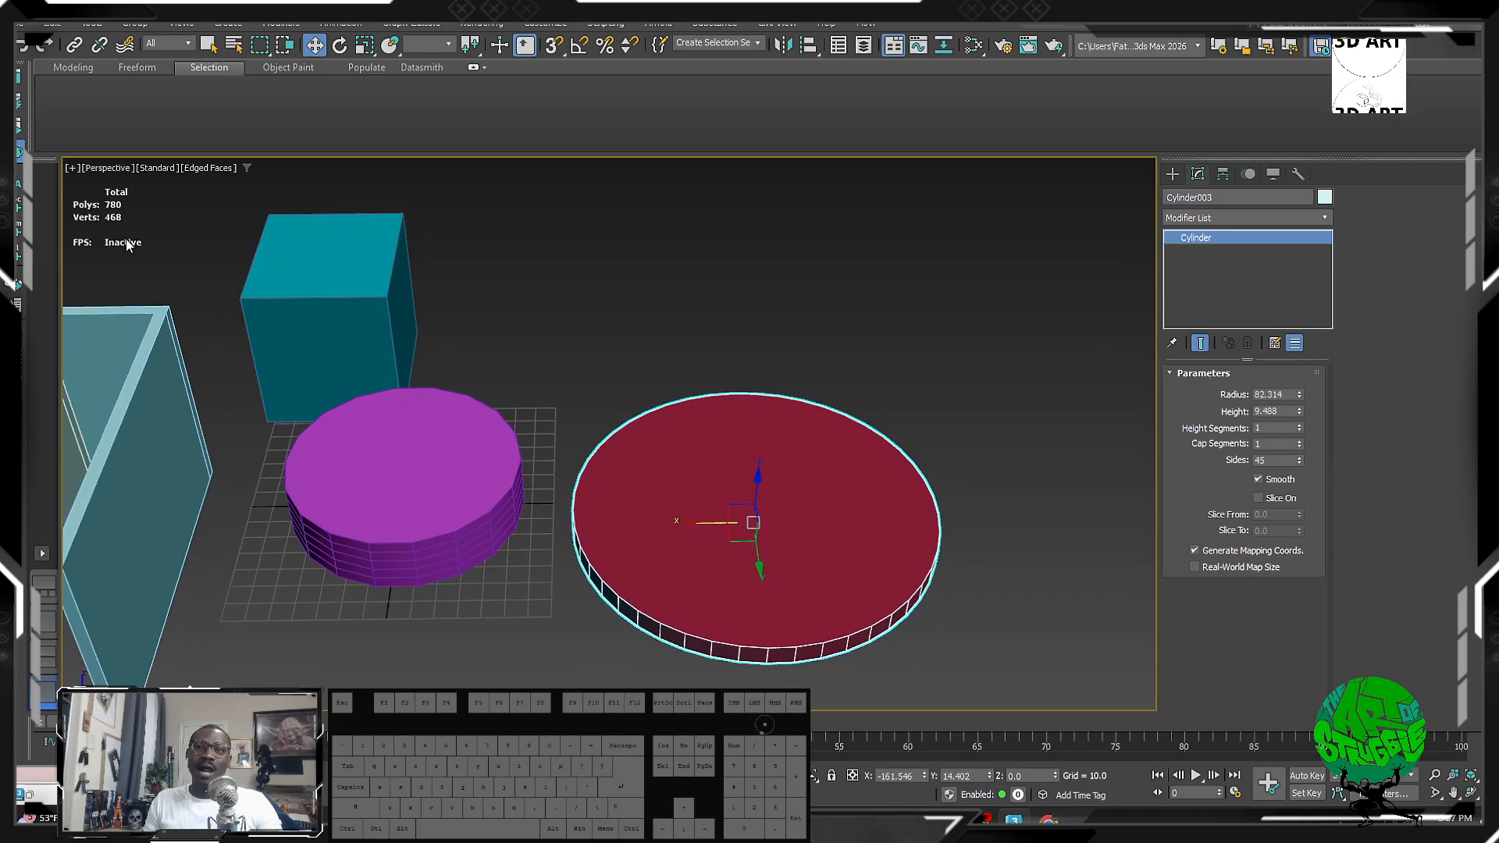
Step: Set the viewport statistics to show Total + Selection and apply the change
{"action": "left_click", "coordinate": [70, 169]}
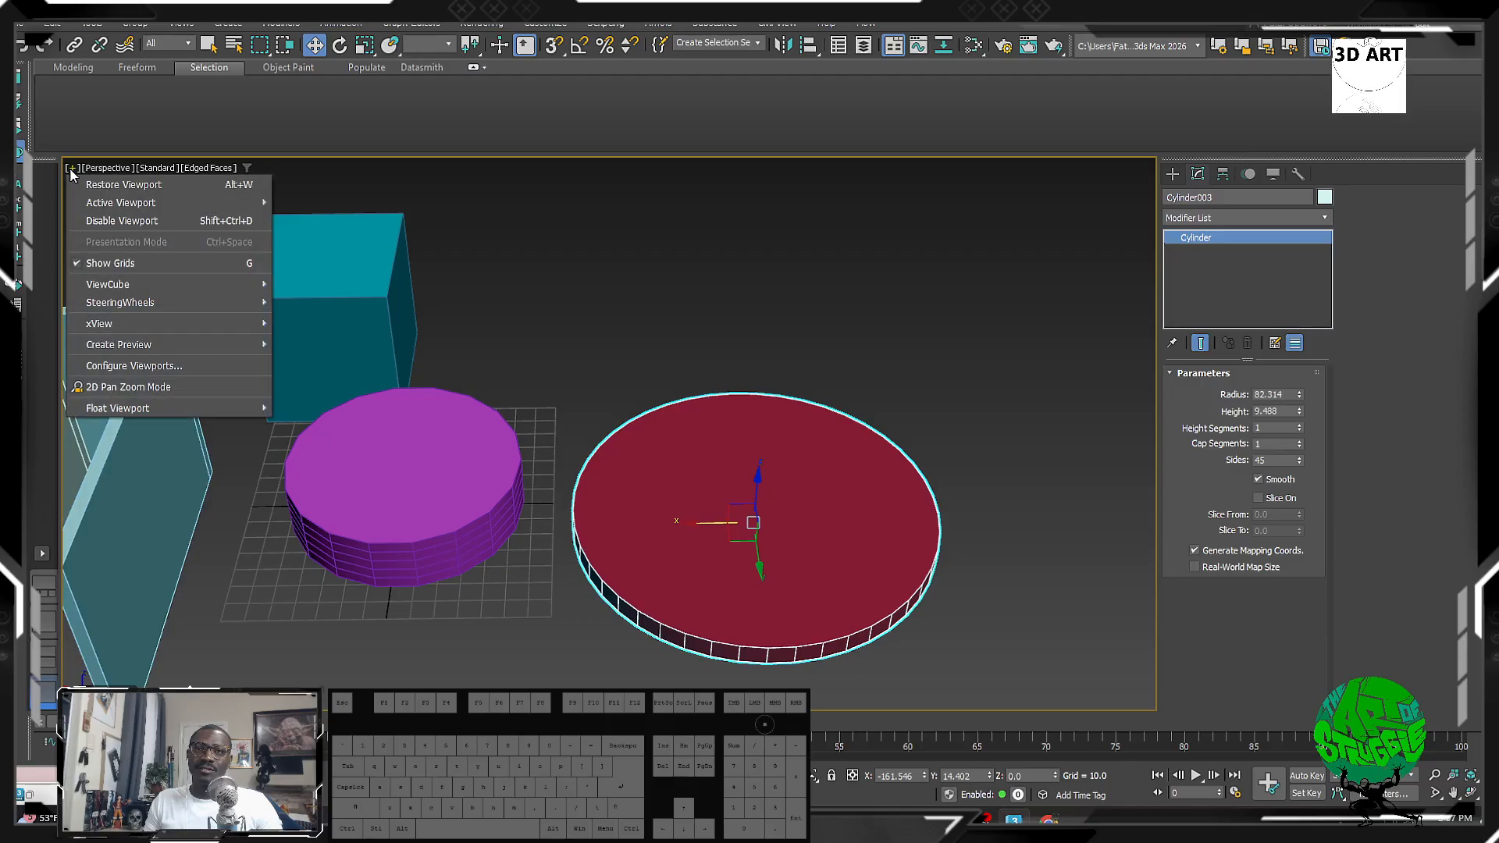
{"action": "left_click", "coordinate": [175, 366]}
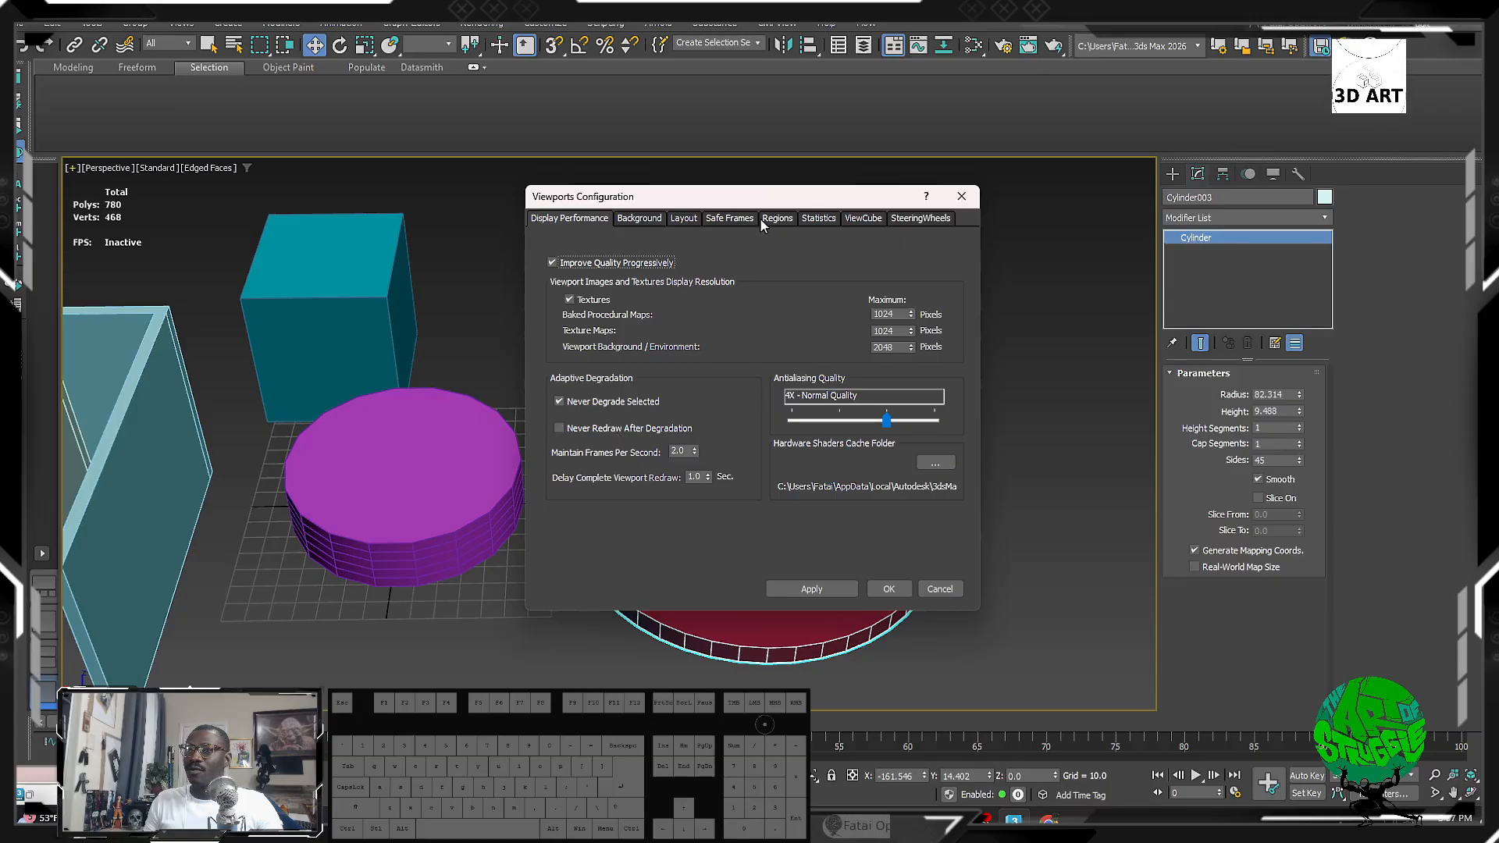
{"action": "left_click", "coordinate": [818, 219]}
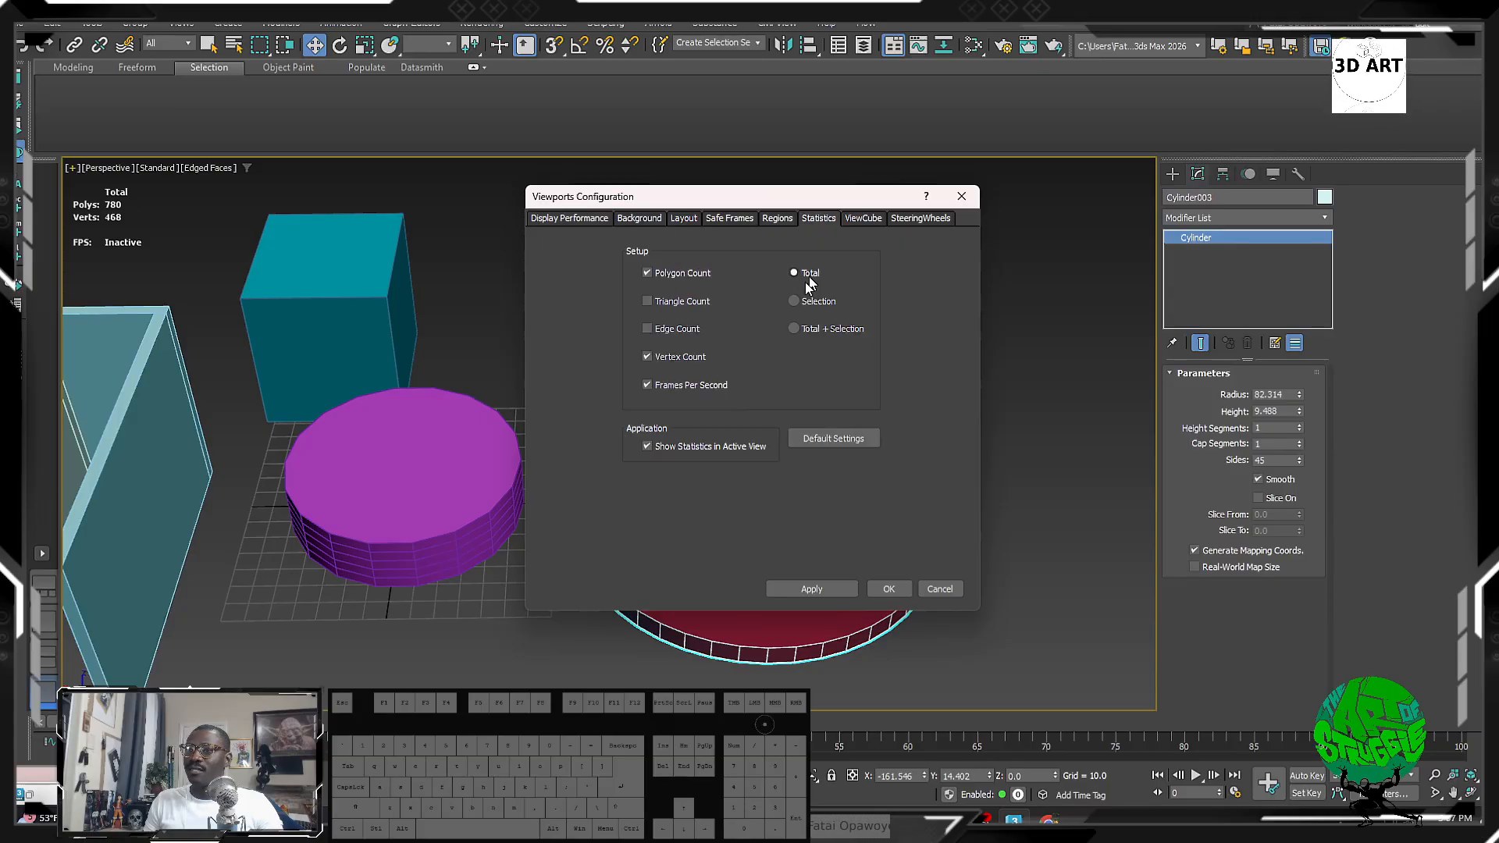
{"action": "left_click", "coordinate": [795, 328]}
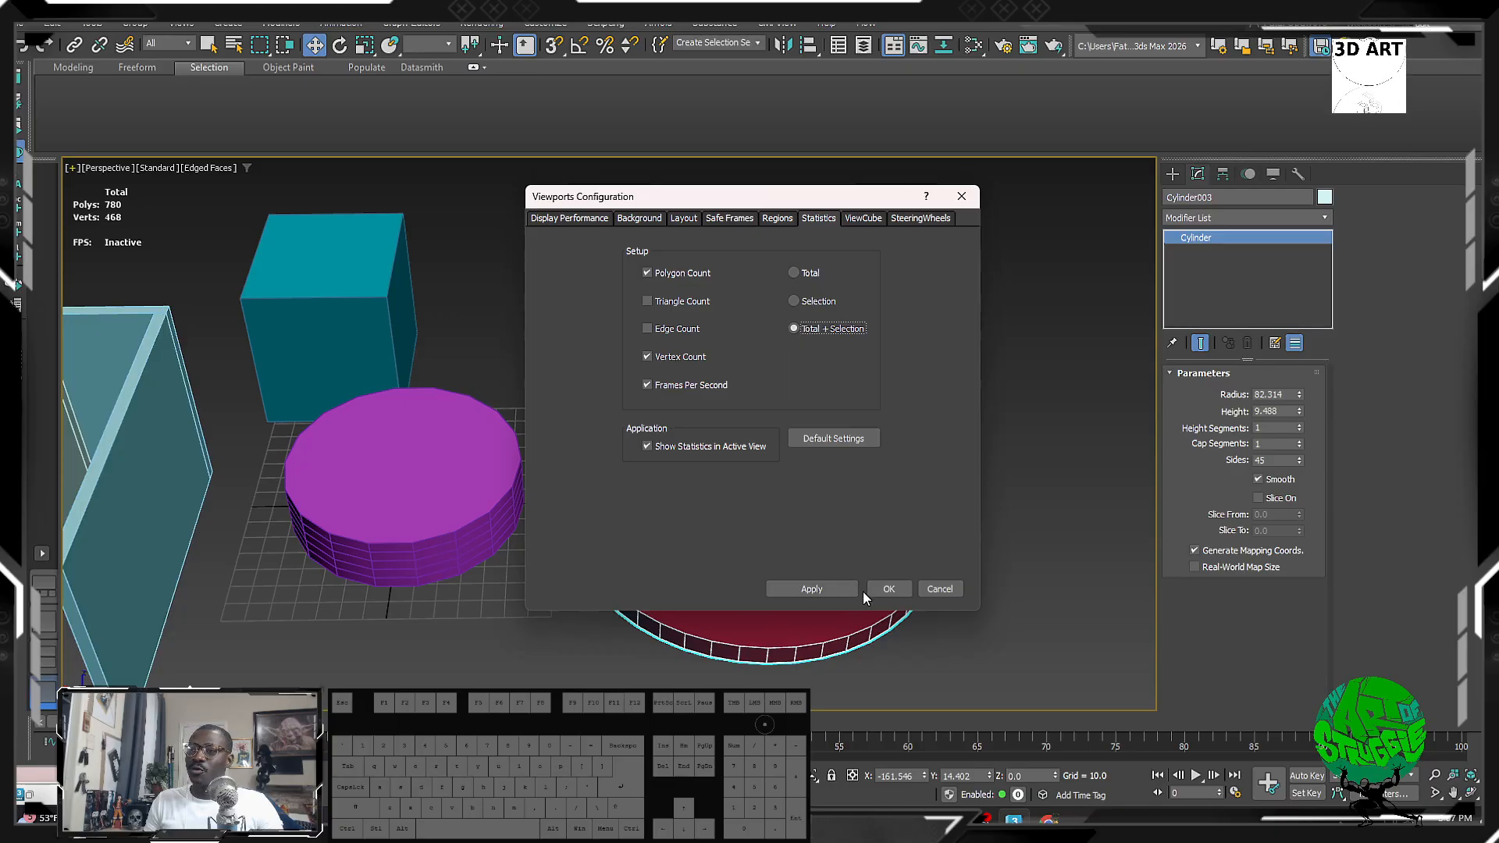
{"action": "left_click", "coordinate": [832, 586]}
{"action": "left_click", "coordinate": [889, 588]}
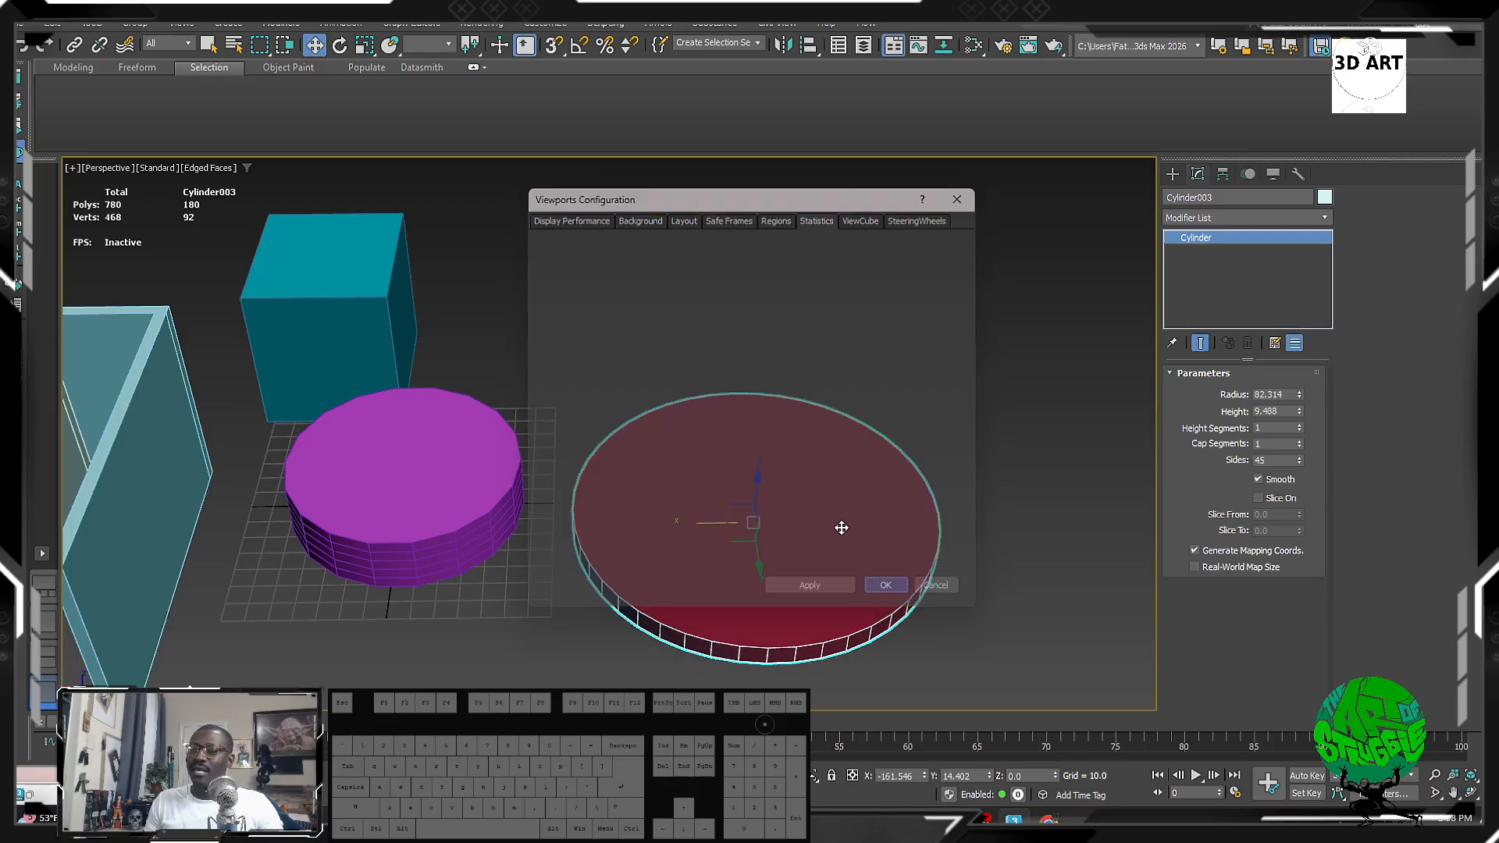
Step: Unhide all objects and frame the chamfered disc Cylinder002 in the view
{"action": "right_click", "coordinate": [976, 373]}
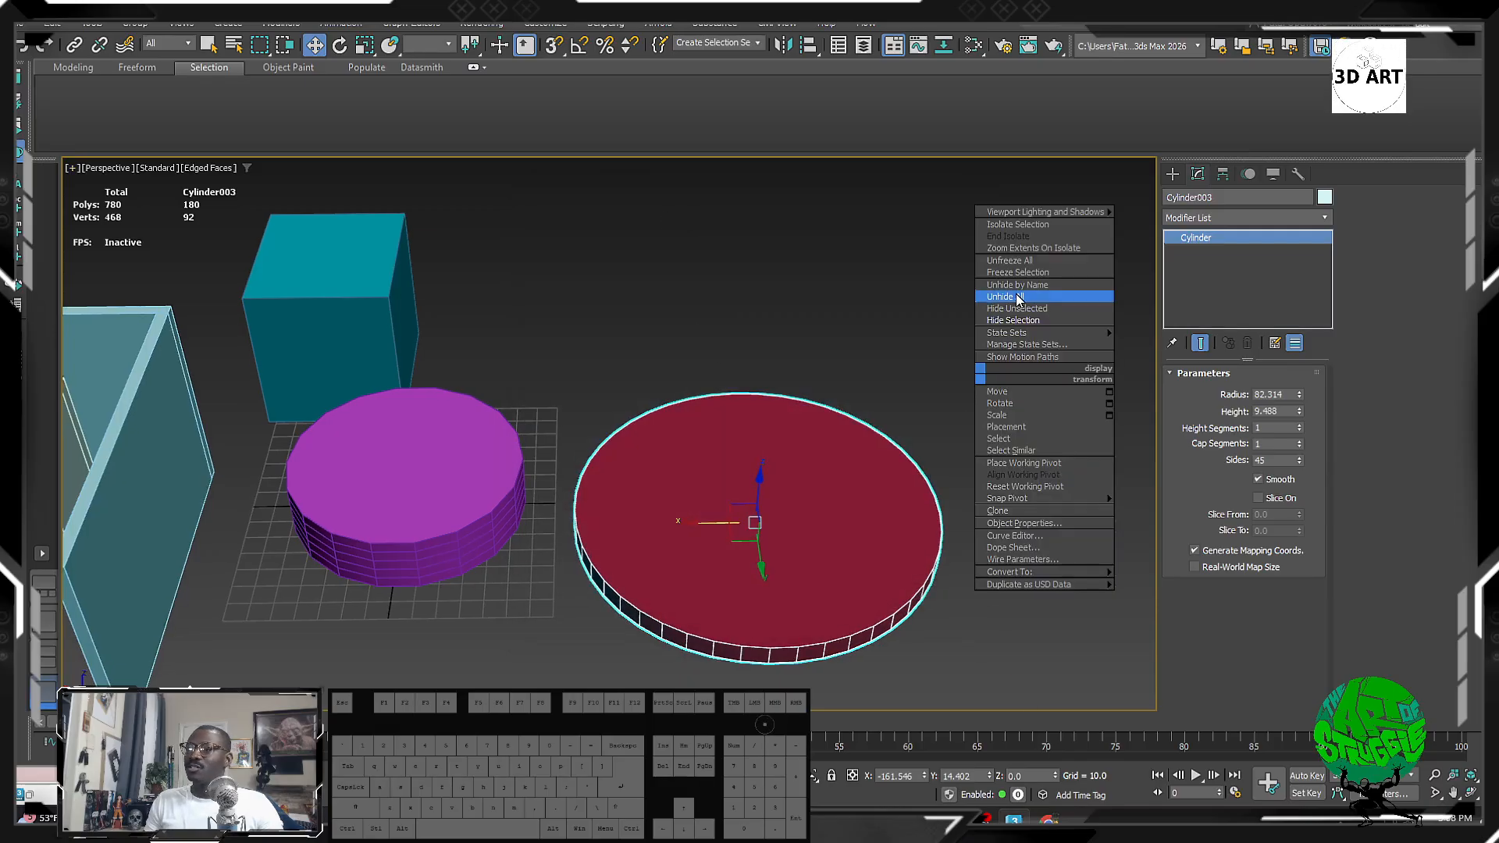
{"action": "left_click", "coordinate": [1015, 296]}
{"action": "middle_click_drag", "start_coordinate": [898, 624], "coordinate": [803, 615]}
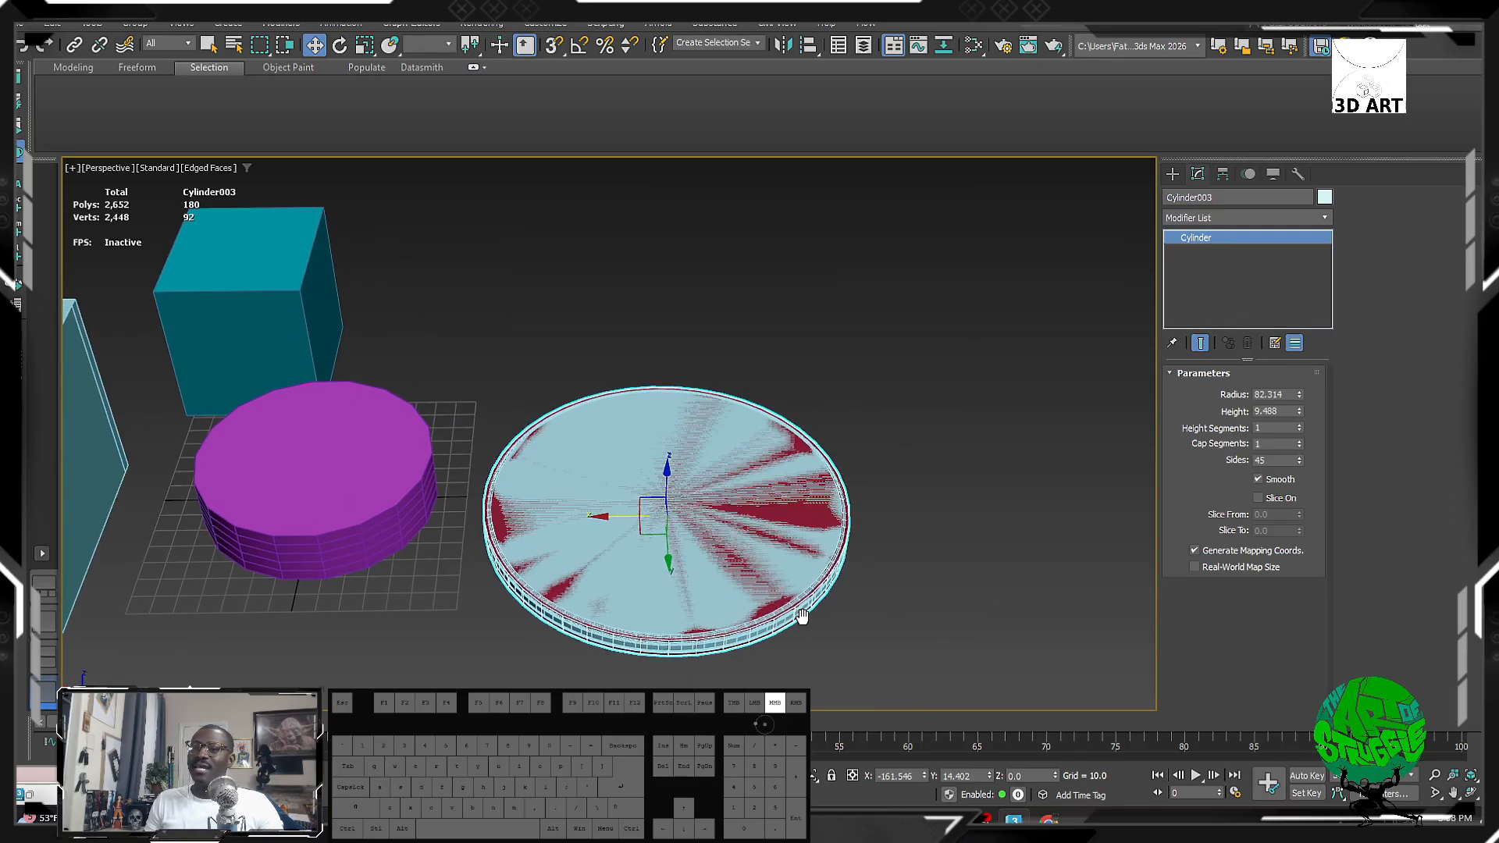
{"action": "left_click", "coordinate": [995, 378]}
{"action": "scroll", "coordinate": [583, 402], "scroll_direction": "up", "scroll_amount": 4}
{"action": "left_click", "coordinate": [648, 385]}
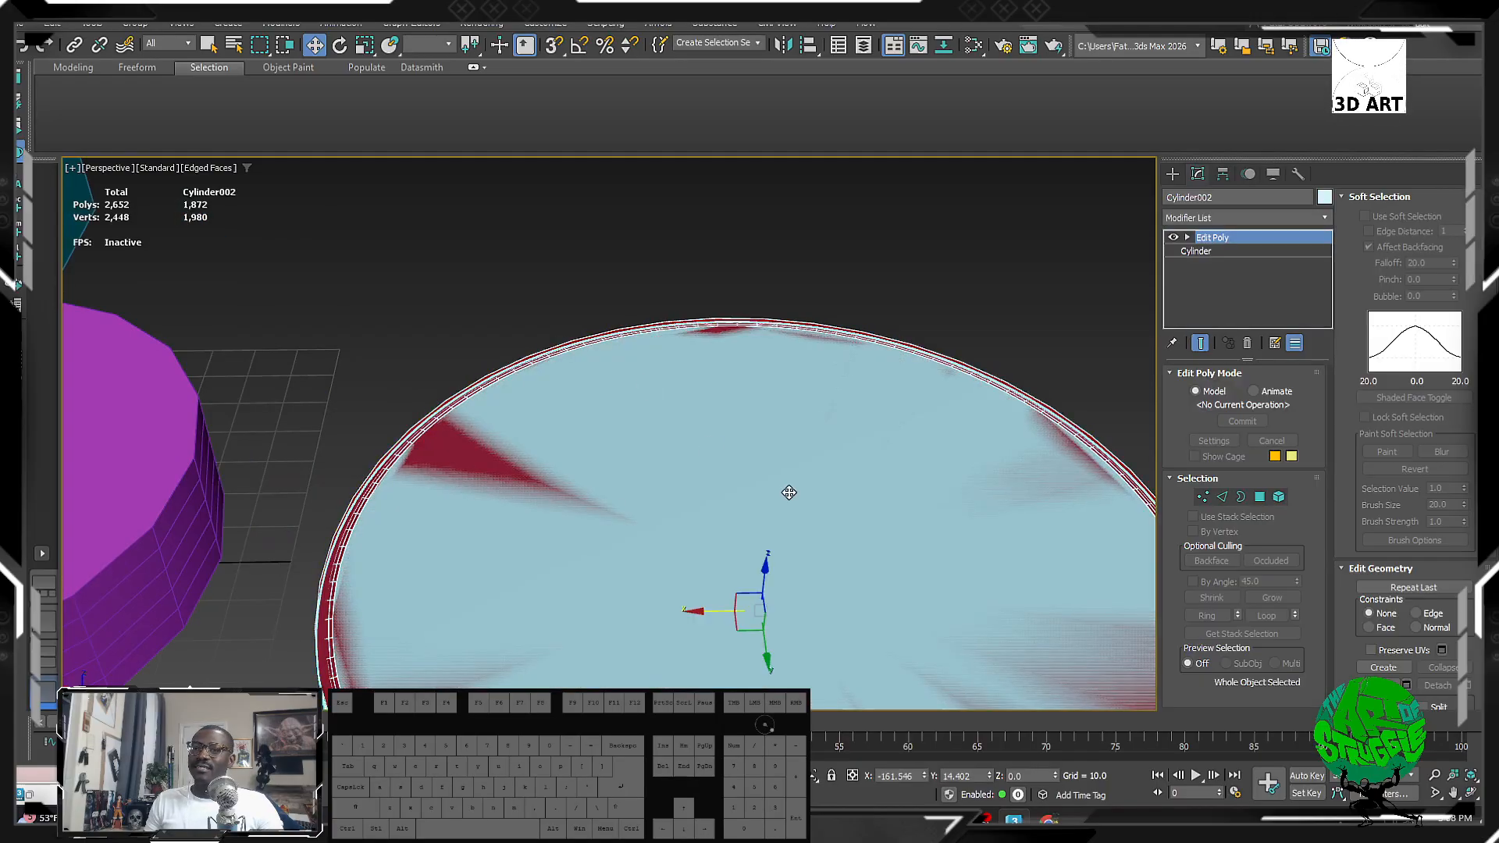
{"action": "scroll", "coordinate": [786, 496], "scroll_direction": "down", "scroll_amount": 5}
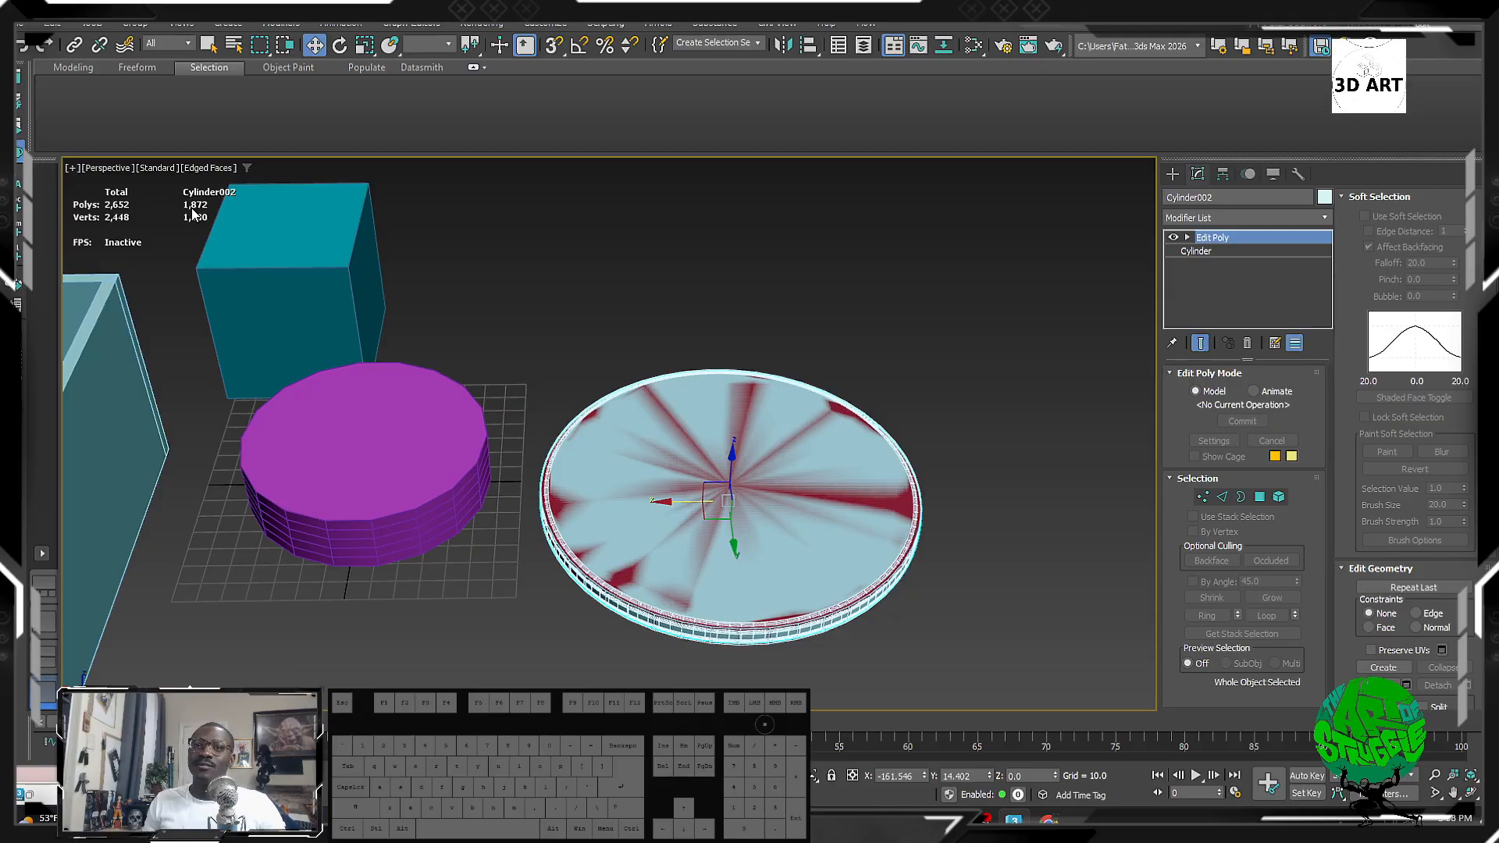
{"action": "key", "text": "z"}
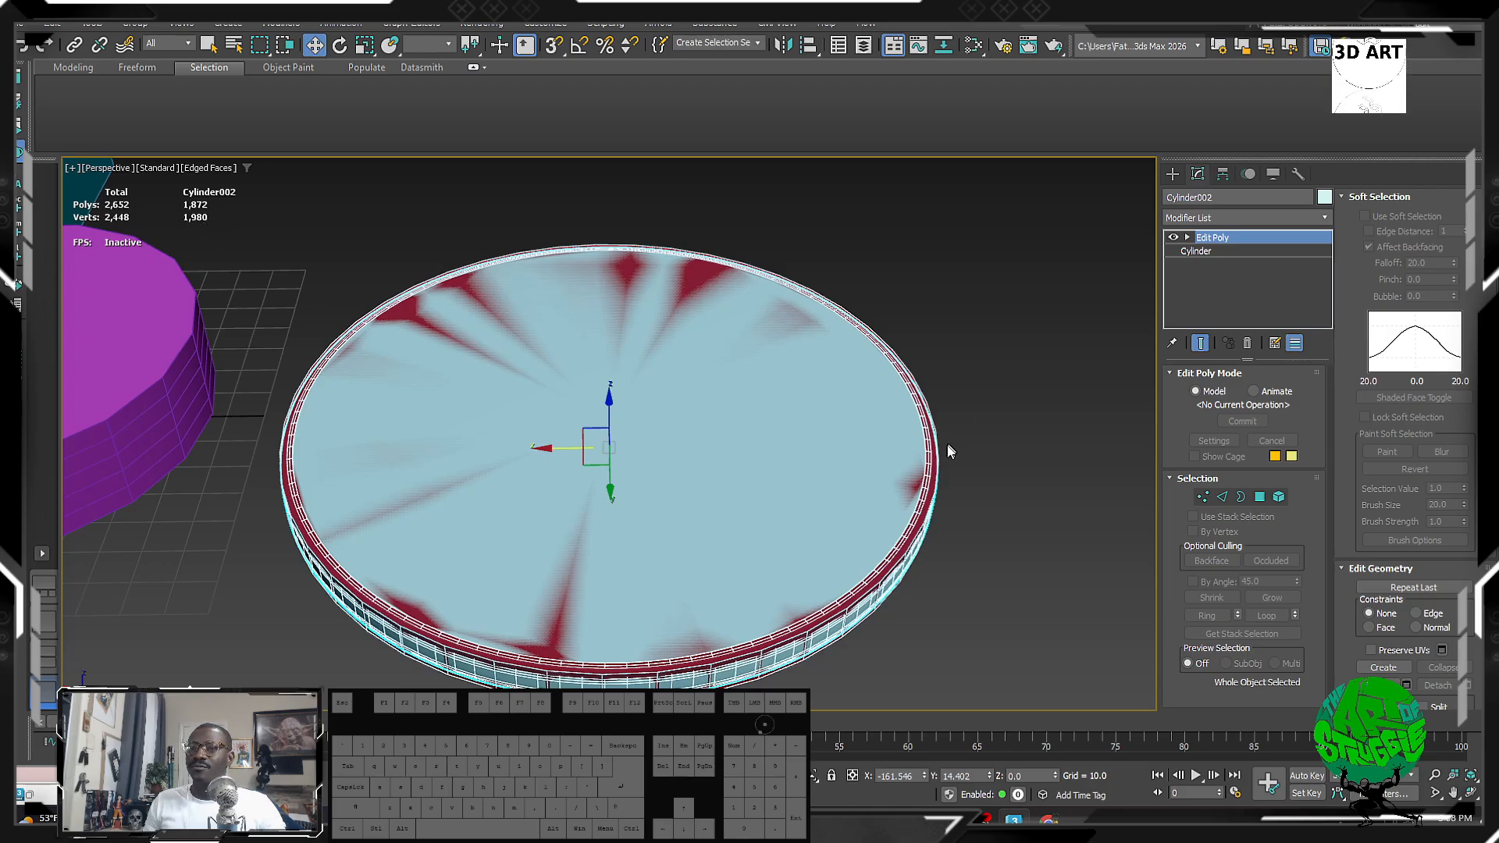
Step: Move Cylinder003 along X so it sits to the right of the chamfered disc
{"action": "left_click", "coordinate": [935, 462]}
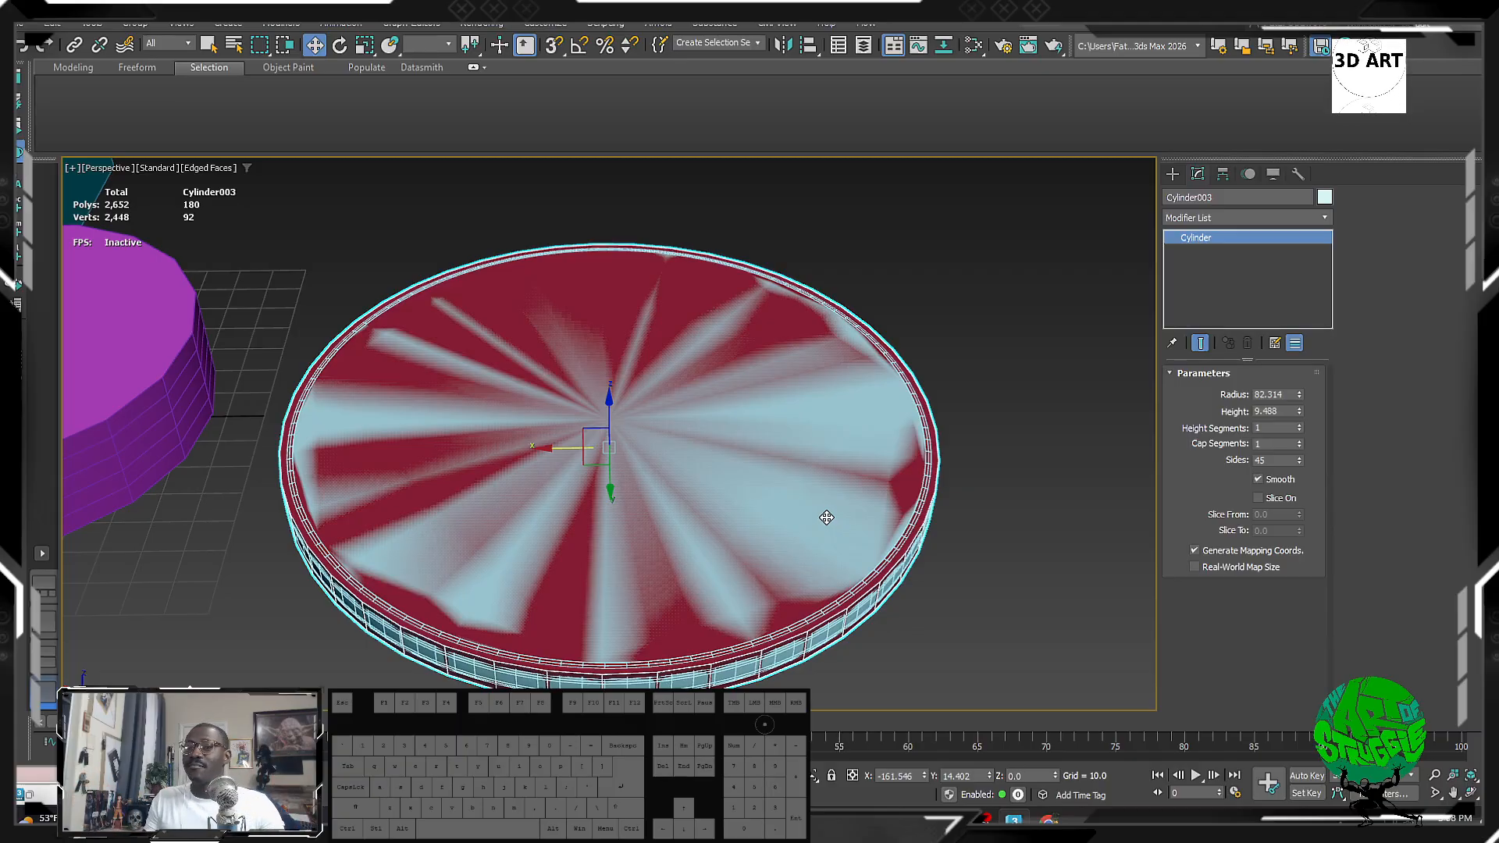
{"action": "middle_click_drag", "start_coordinate": [663, 448], "coordinate": [593, 448]}
{"action": "scroll", "coordinate": [593, 448], "scroll_direction": "down", "scroll_amount": 4}
{"action": "scroll", "coordinate": [588, 448], "scroll_direction": "up", "scroll_amount": 4}
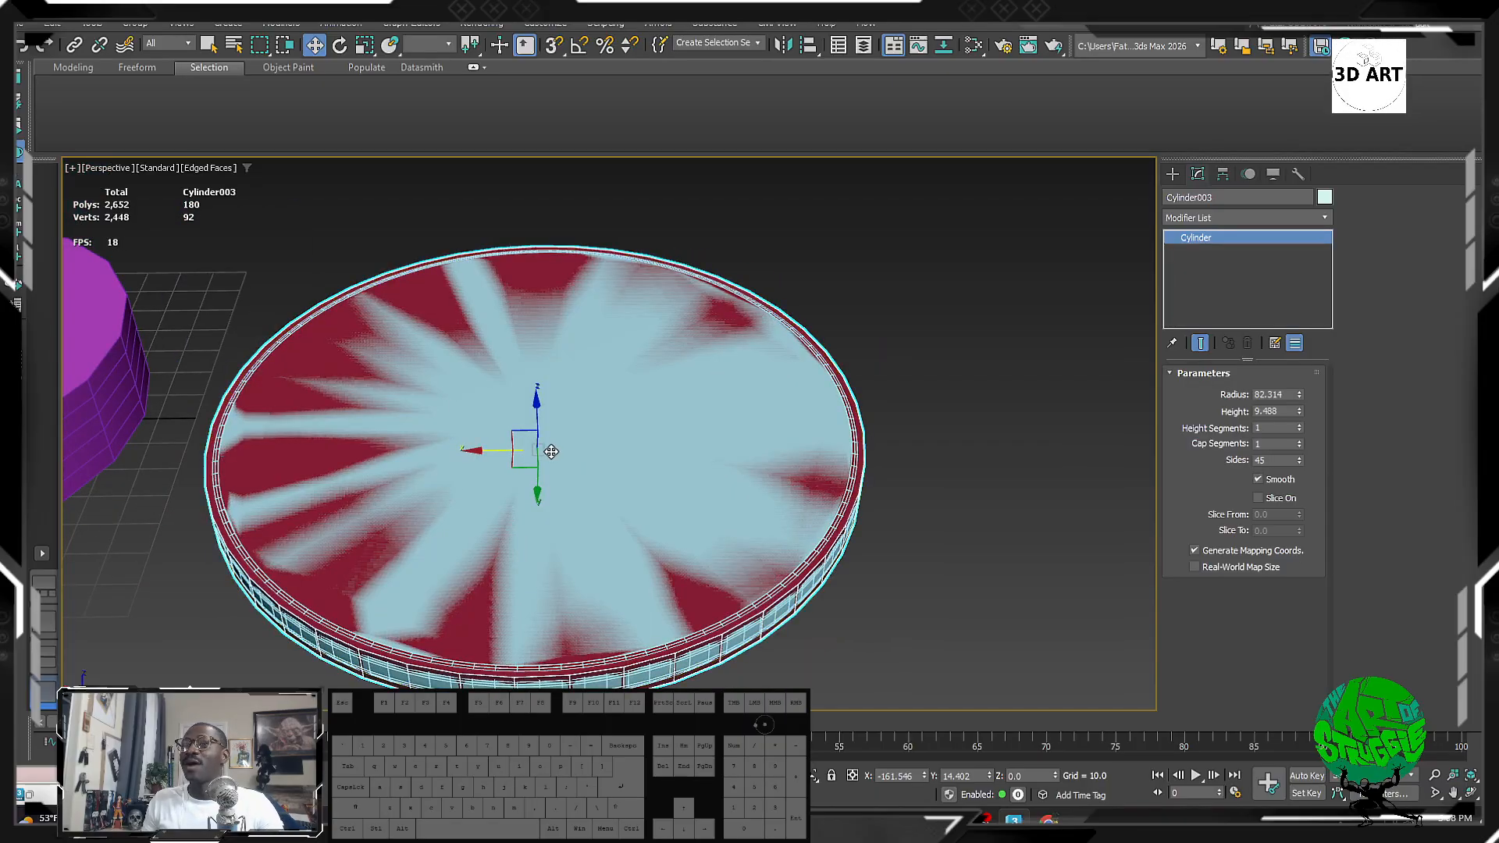
{"action": "scroll", "coordinate": [501, 451], "scroll_direction": "up", "scroll_amount": 2}
{"action": "left_click_drag", "start_coordinate": [501, 451], "coordinate": [1484, 443]}
{"action": "middle_click_drag", "start_coordinate": [1048, 462], "coordinate": [716, 455]}
{"action": "scroll", "coordinate": [716, 455], "scroll_direction": "down", "scroll_amount": 6}
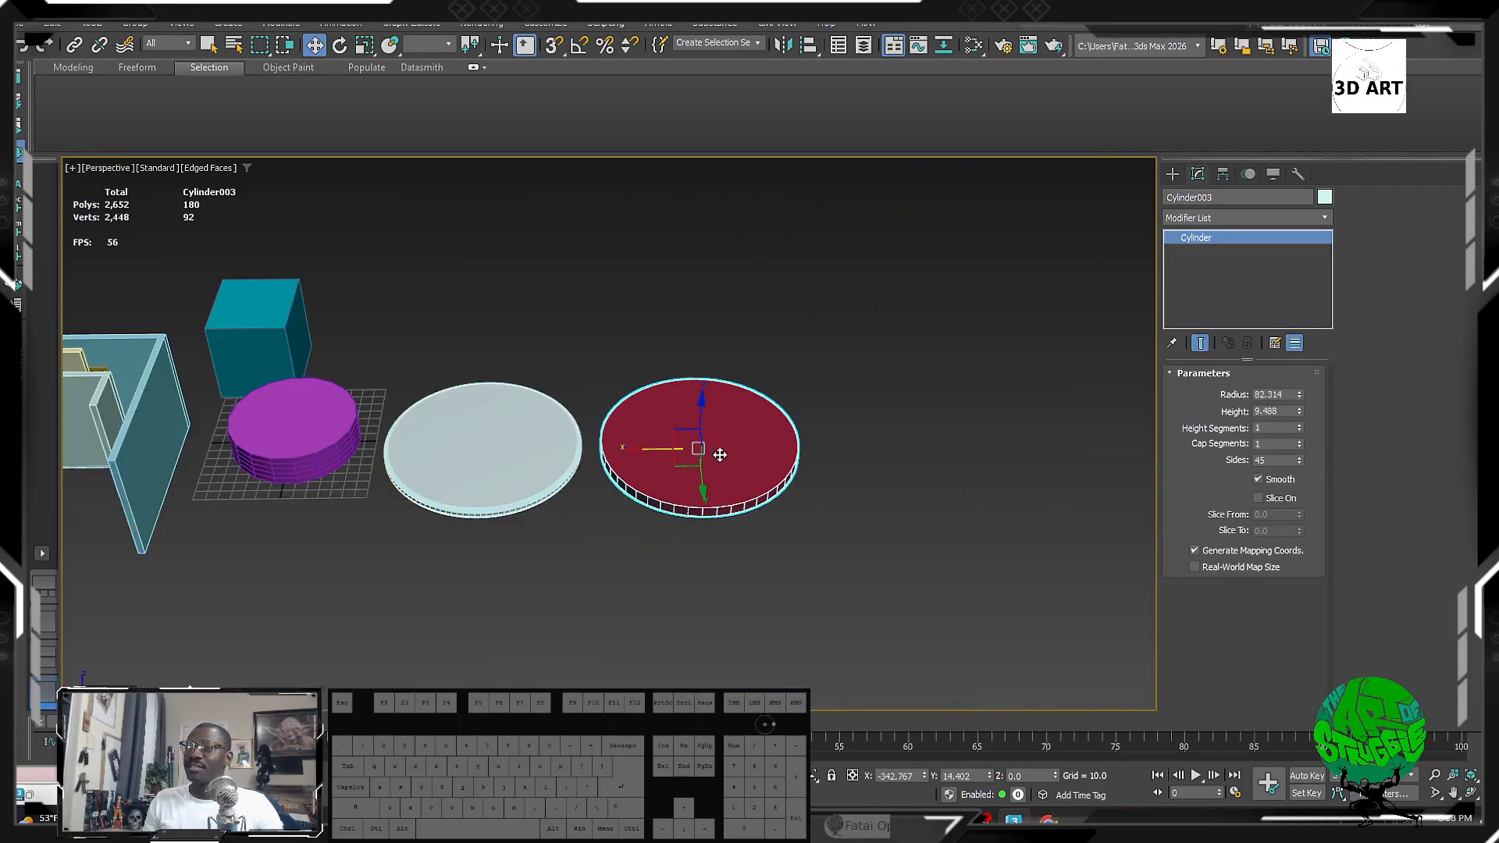
Step: Select each disc in turn, comparing Cylinder002's 1,872 polys with Cylinder003's 180 polys
{"action": "left_click", "coordinate": [561, 435]}
{"action": "middle_click_drag", "start_coordinate": [582, 545], "coordinate": [625, 474], "text": "alt"}
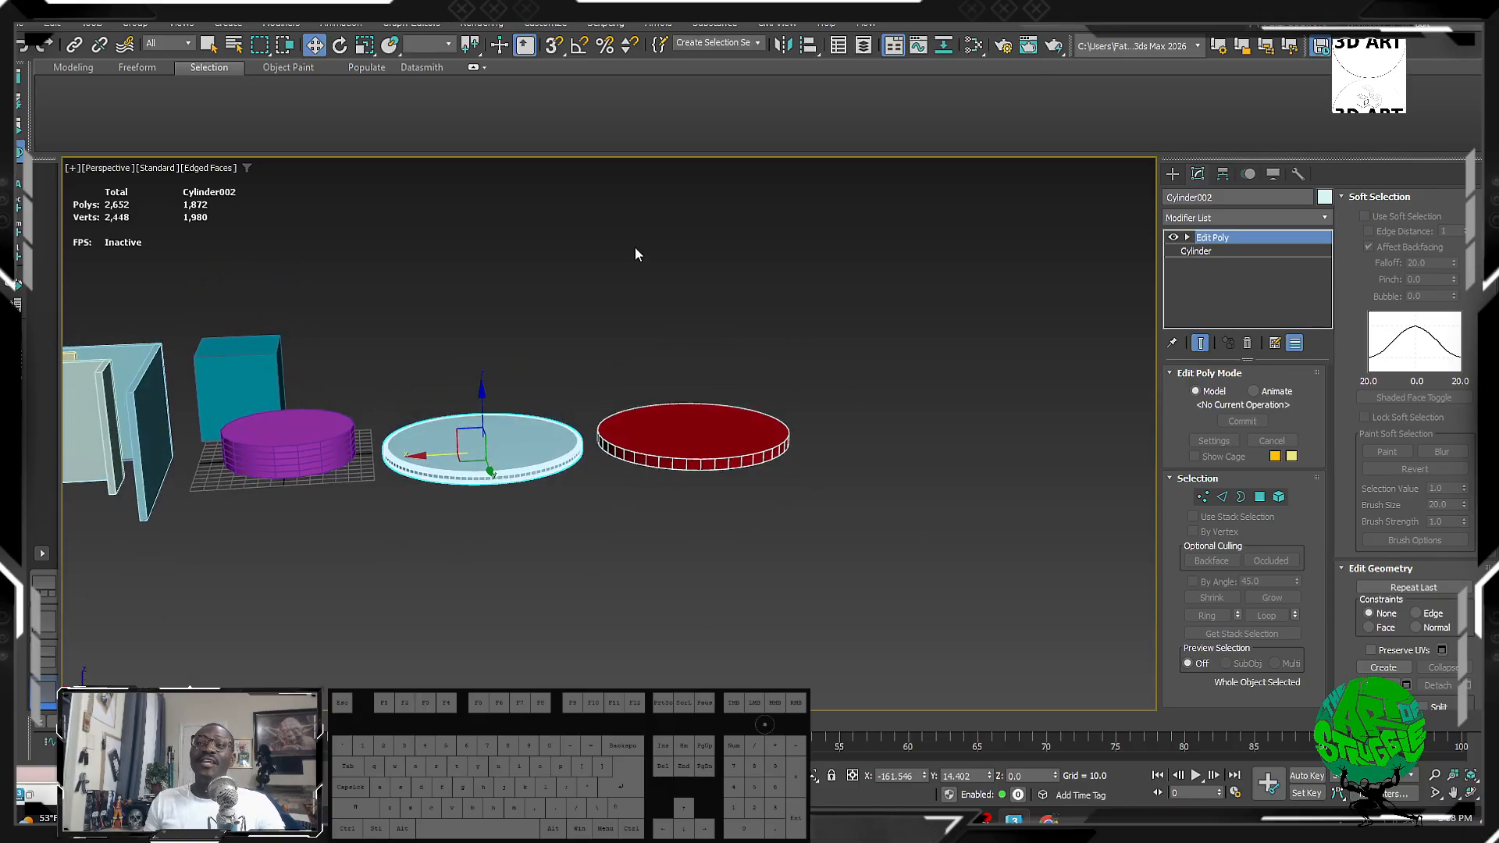
{"action": "left_click_drag", "start_coordinate": [677, 285], "coordinate": [698, 298]}
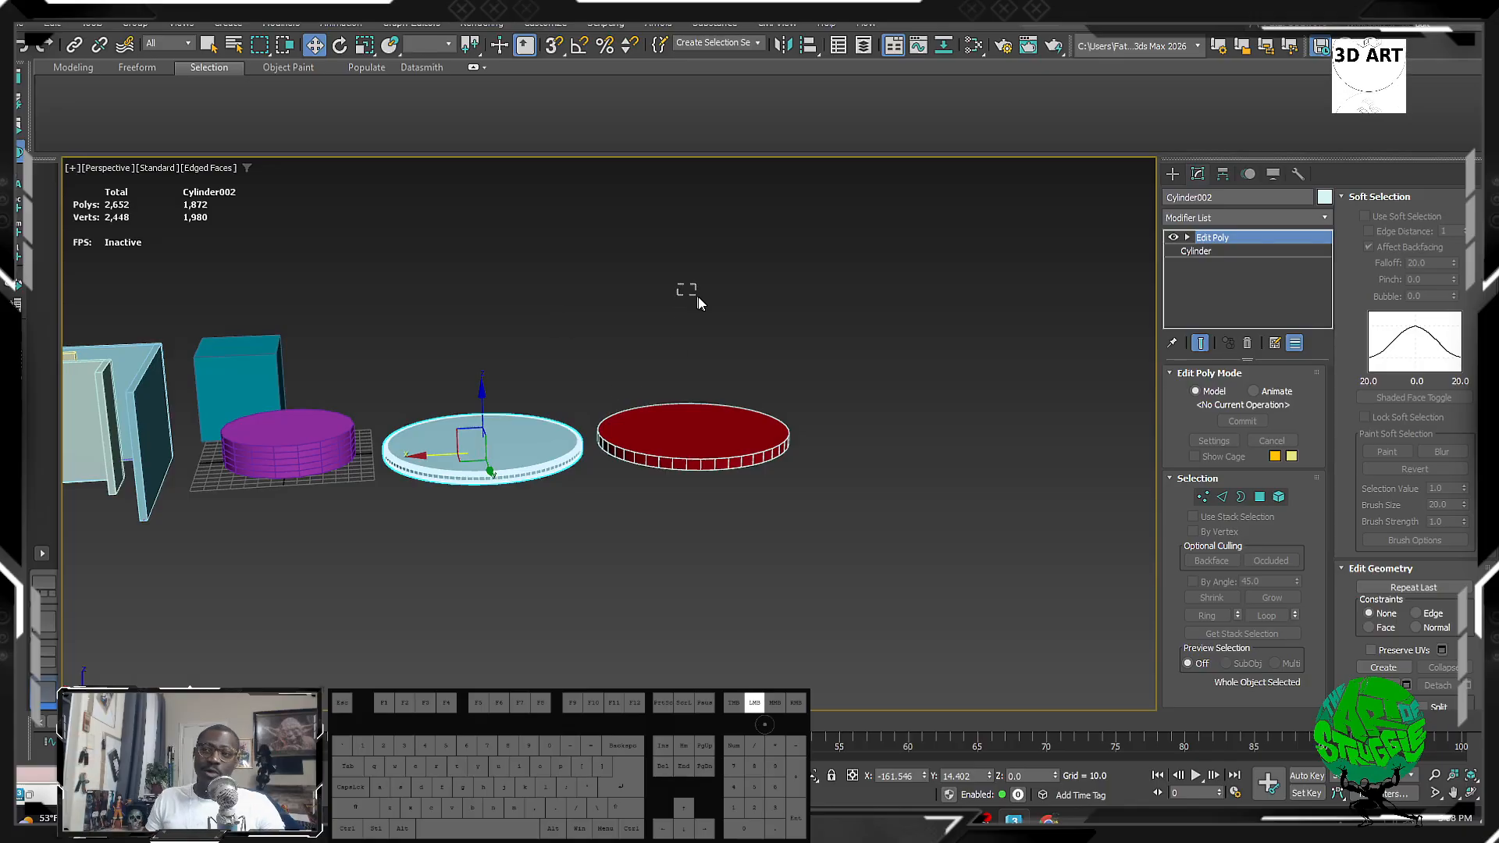
{"action": "left_click_drag", "start_coordinate": [649, 556], "coordinate": [634, 595]}
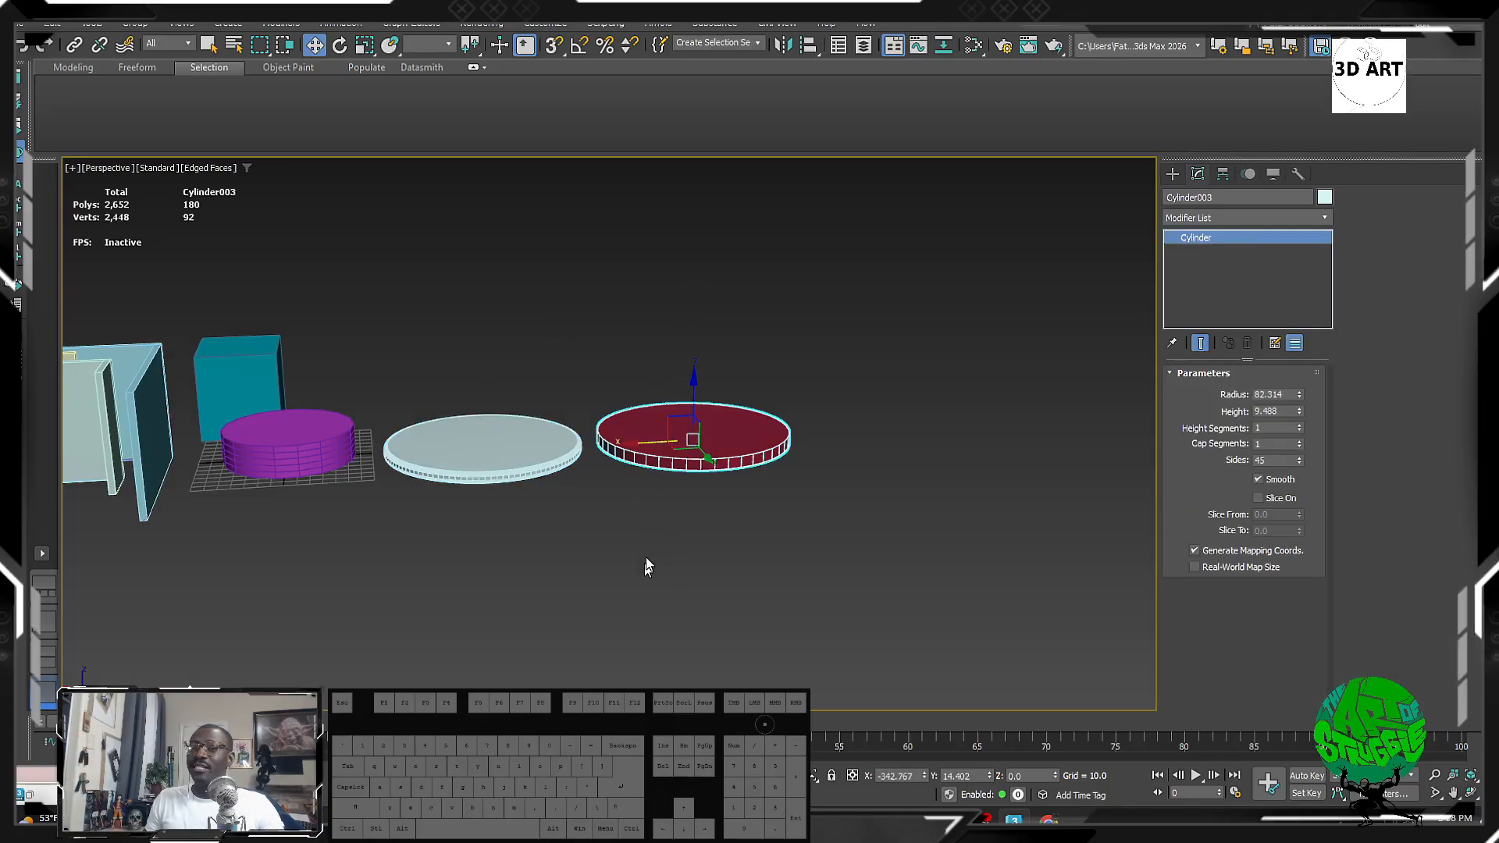
{"action": "left_click_drag", "start_coordinate": [636, 281], "coordinate": [611, 254]}
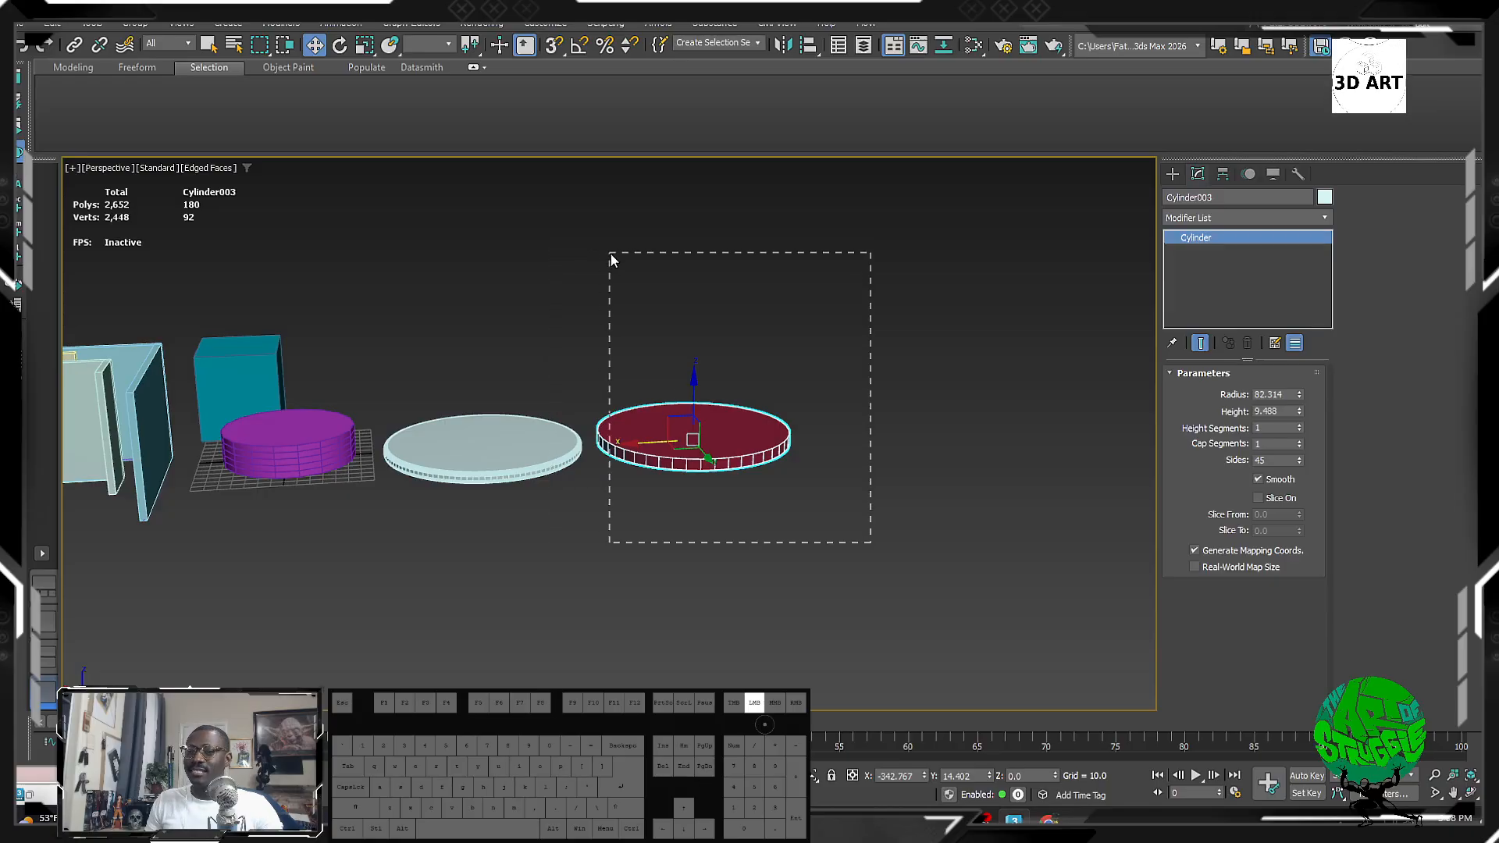
{"action": "scroll", "coordinate": [501, 445], "scroll_direction": "up", "scroll_amount": 4}
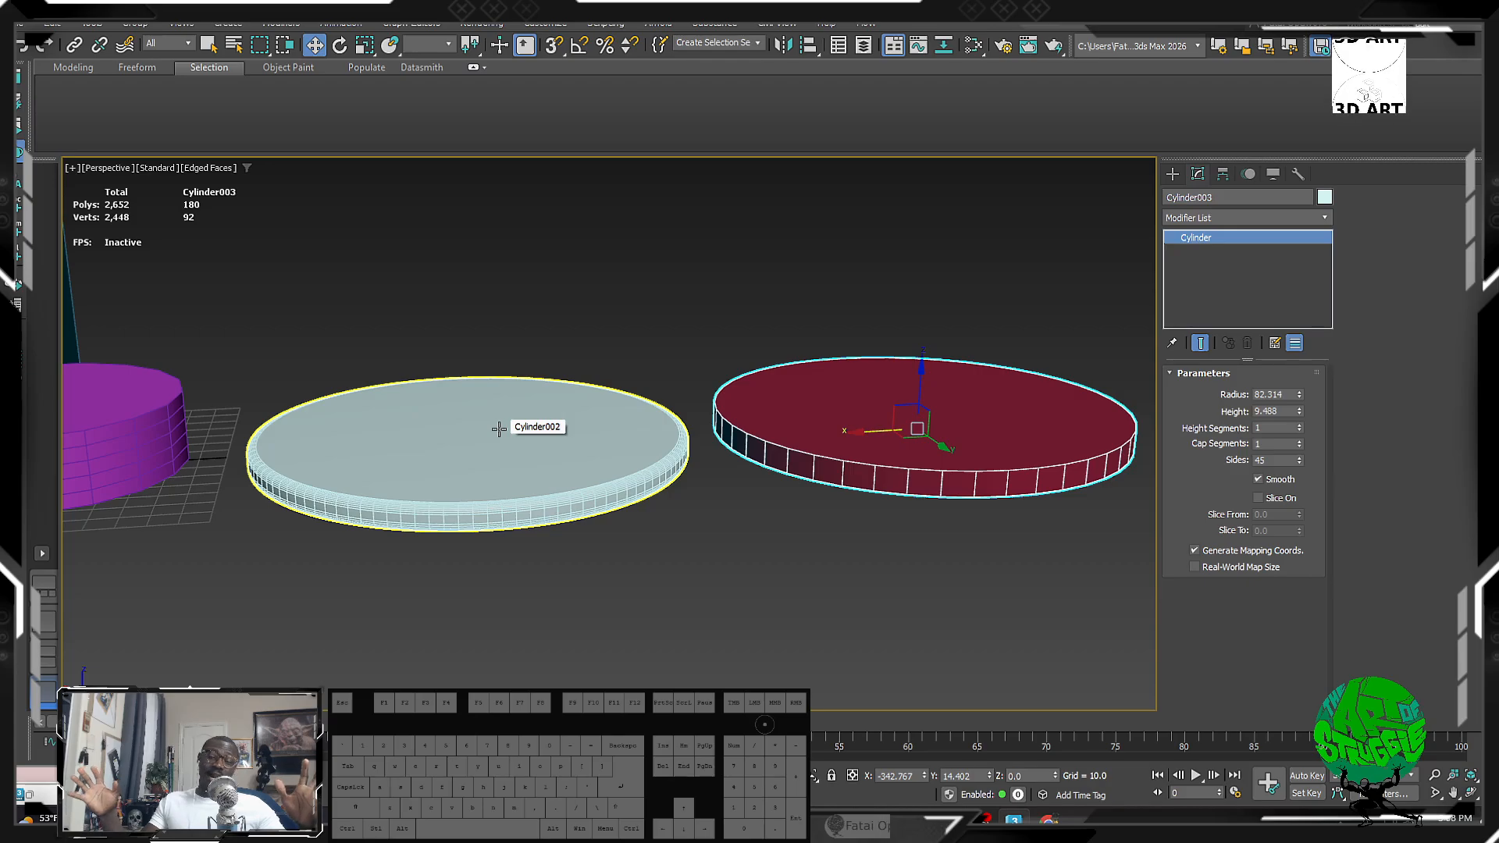
{"action": "left_click_drag", "start_coordinate": [475, 329], "coordinate": [501, 636]}
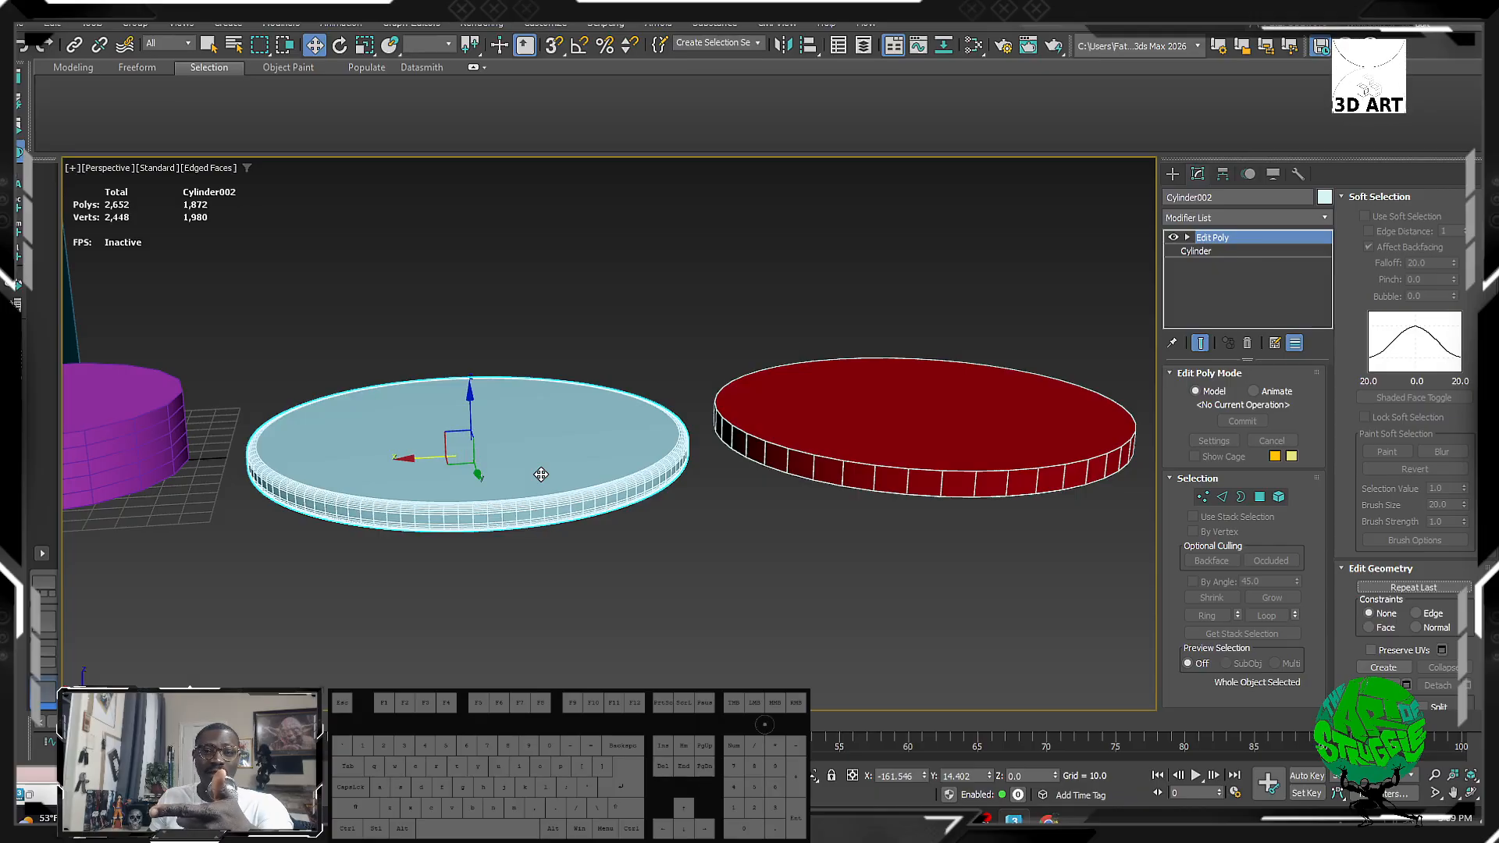
{"action": "left_click_drag", "start_coordinate": [414, 312], "coordinate": [494, 480]}
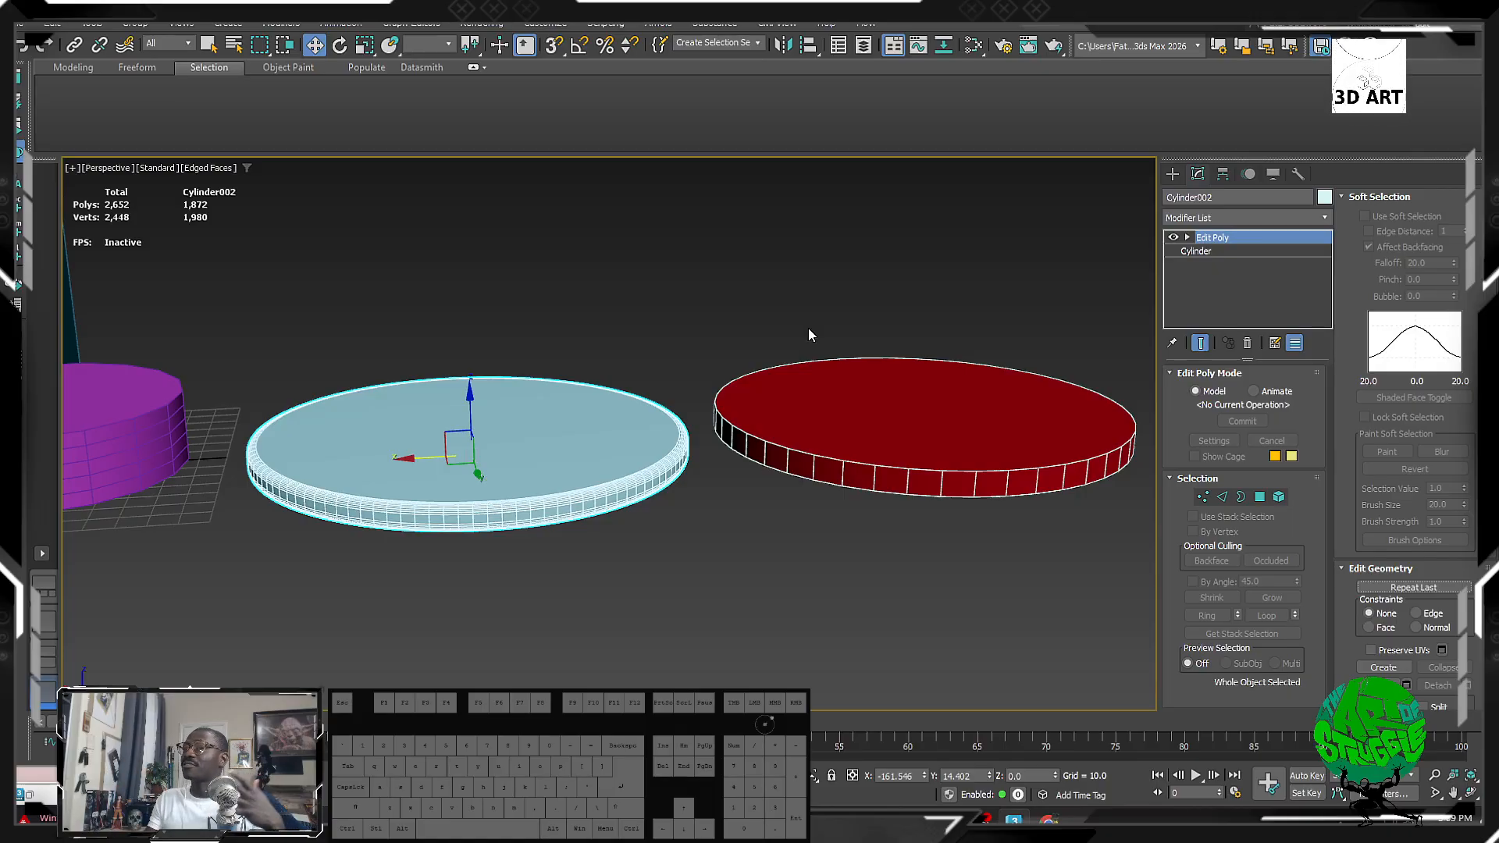
{"action": "left_click_drag", "start_coordinate": [813, 261], "coordinate": [869, 793]}
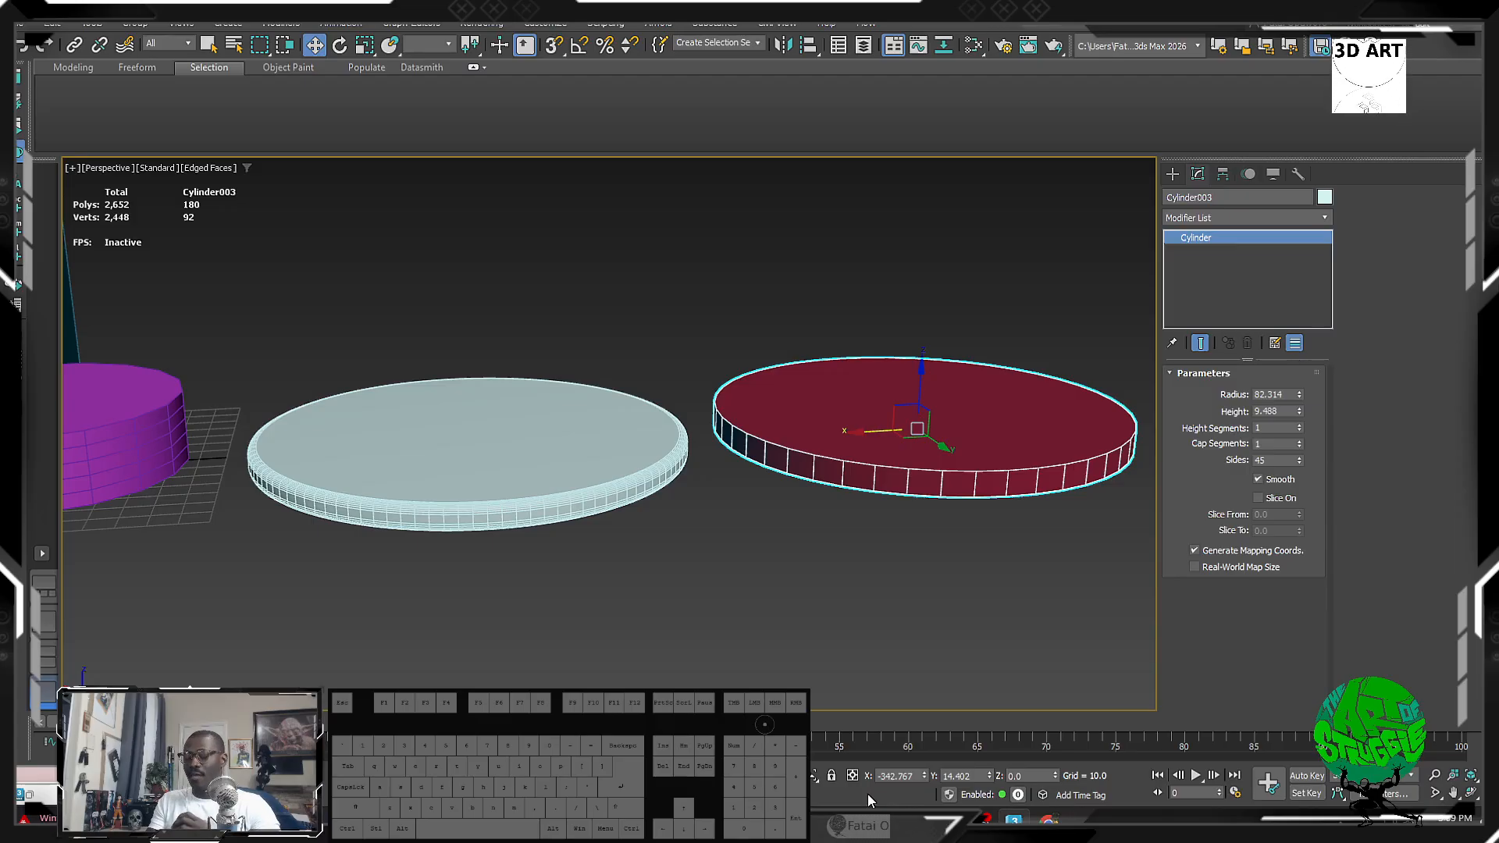
{"action": "left_click_drag", "start_coordinate": [447, 252], "coordinate": [425, 703]}
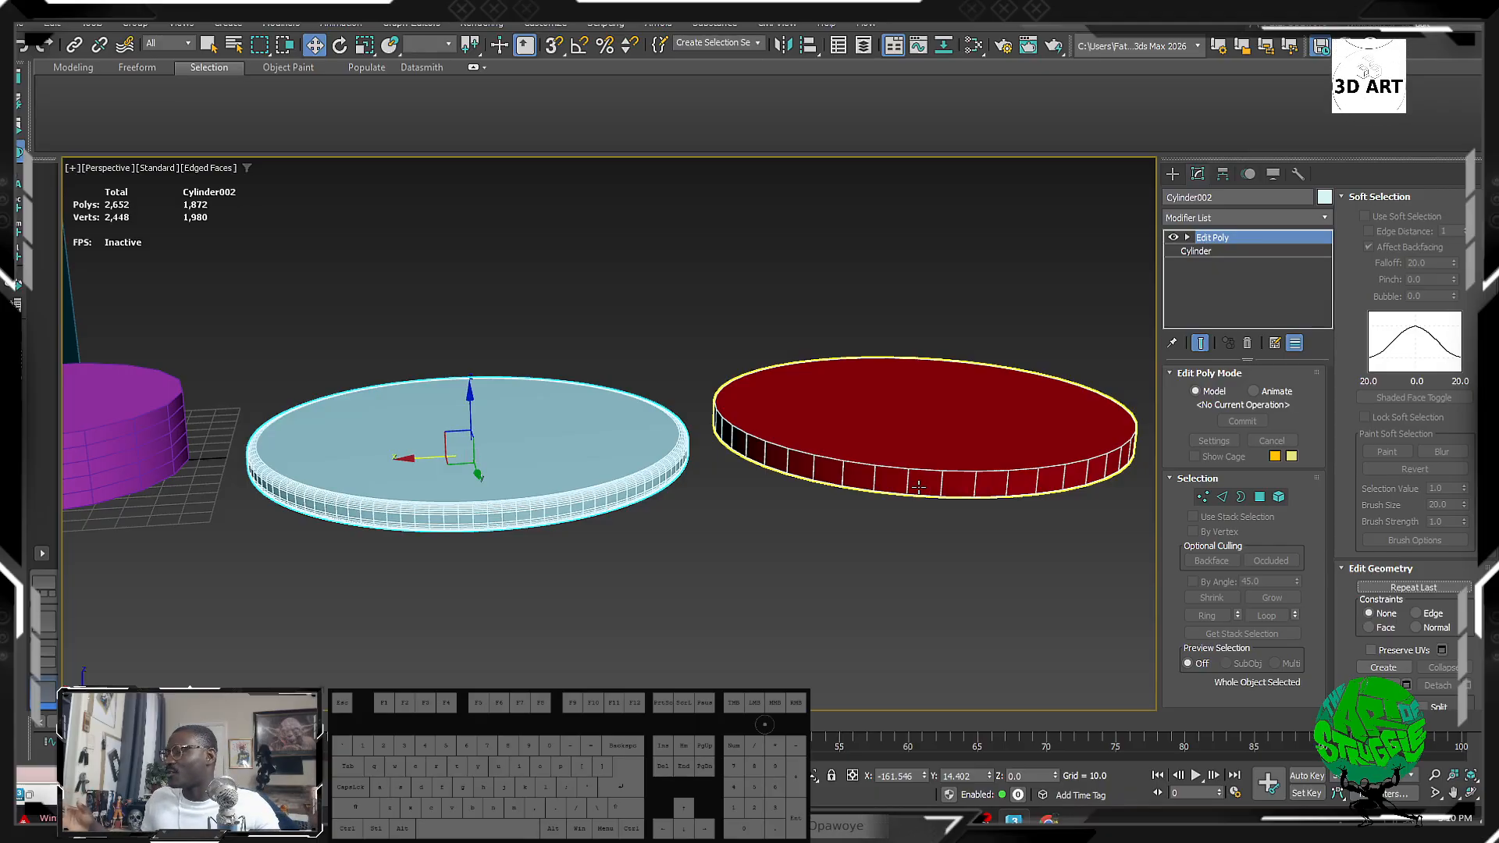
{"action": "left_click_drag", "start_coordinate": [579, 312], "coordinate": [540, 659]}
{"action": "left_click_drag", "start_coordinate": [837, 281], "coordinate": [931, 429]}
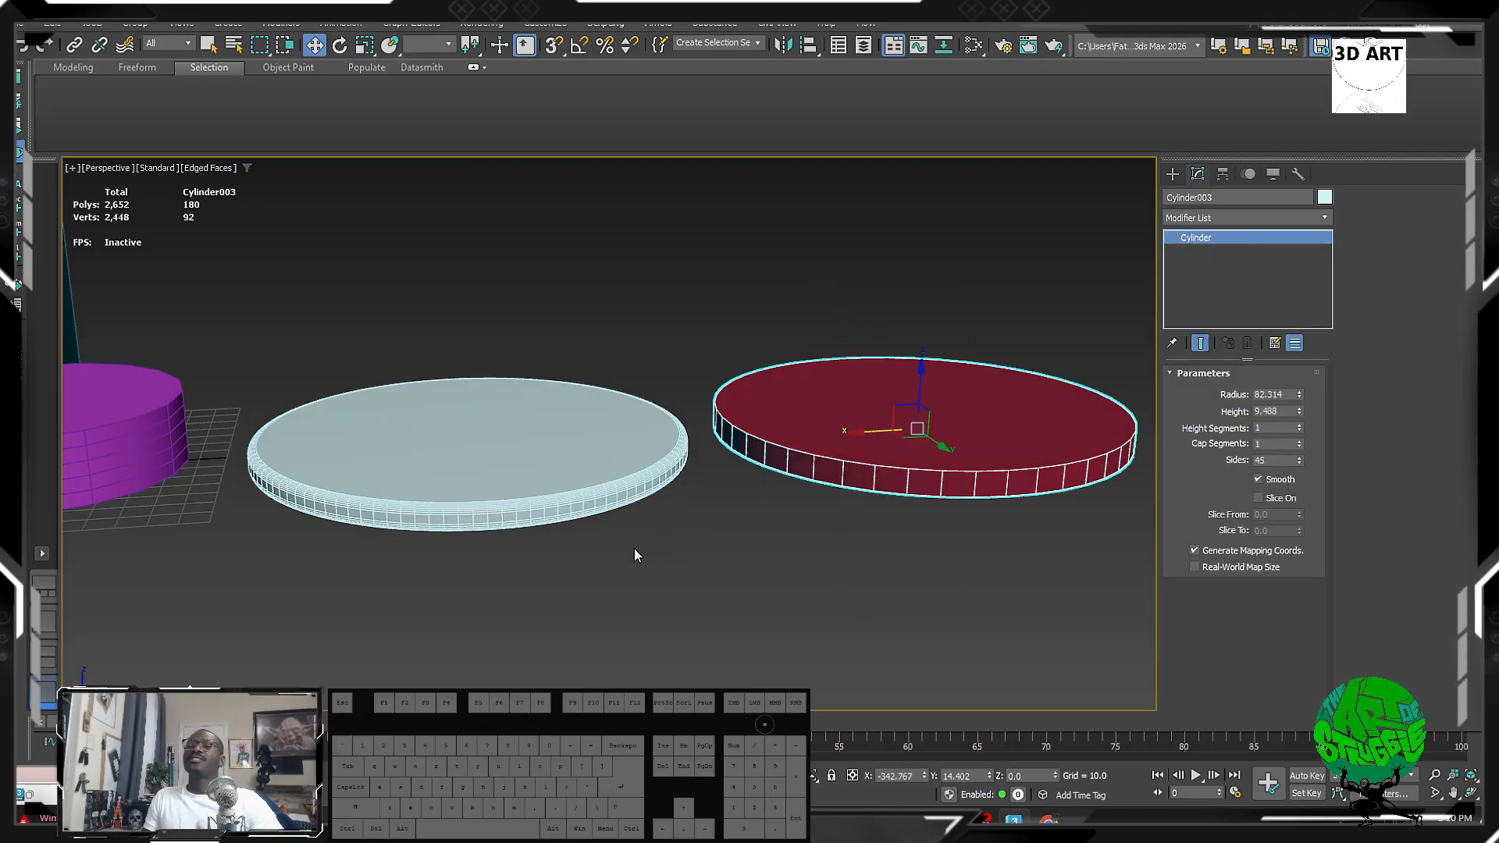
{"action": "left_click_drag", "start_coordinate": [685, 575], "coordinate": [457, 461]}
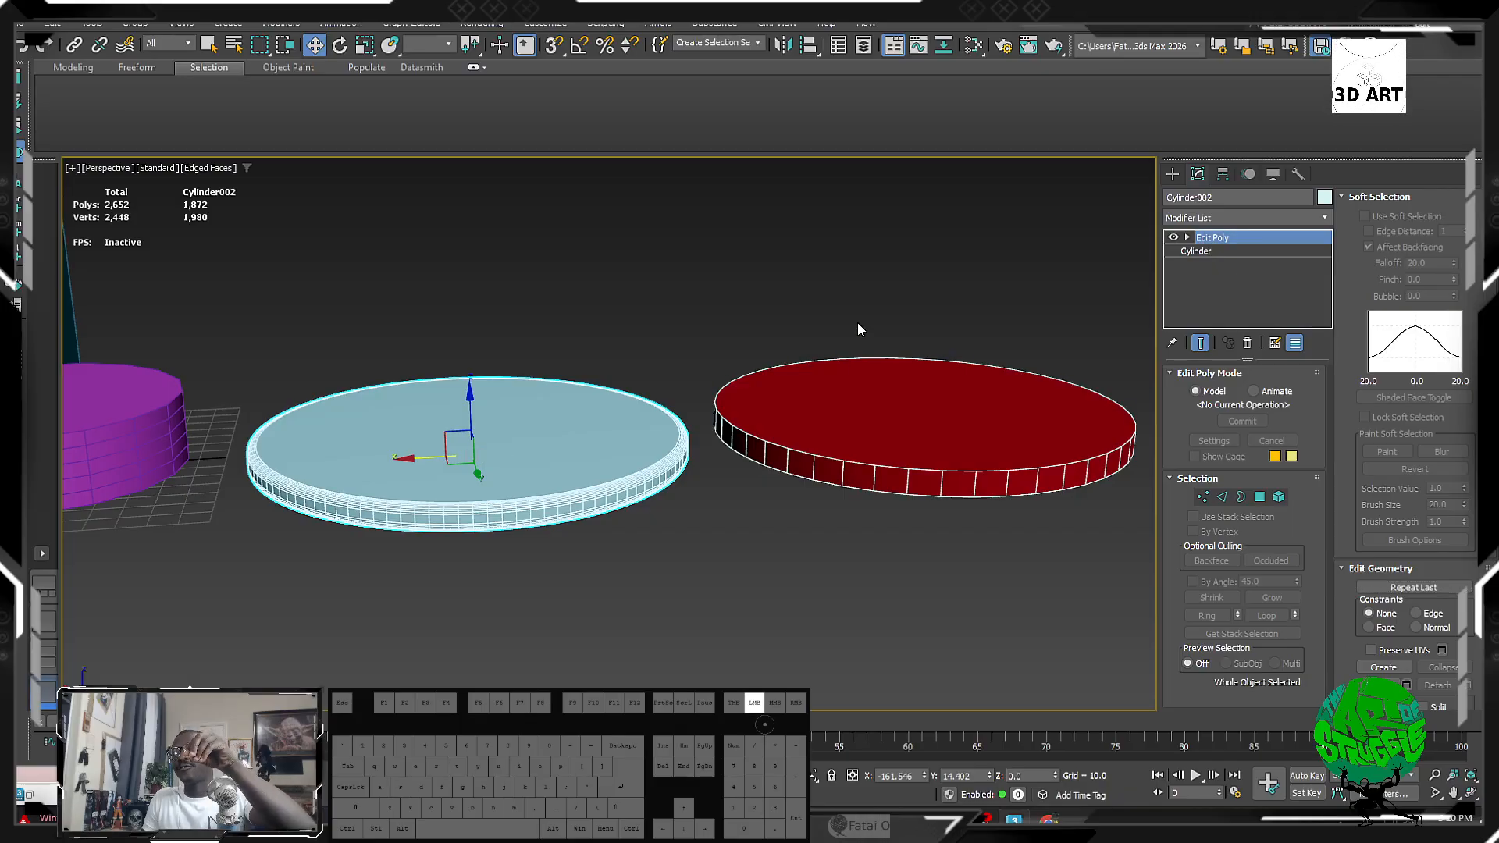
{"action": "left_click", "coordinate": [905, 488]}
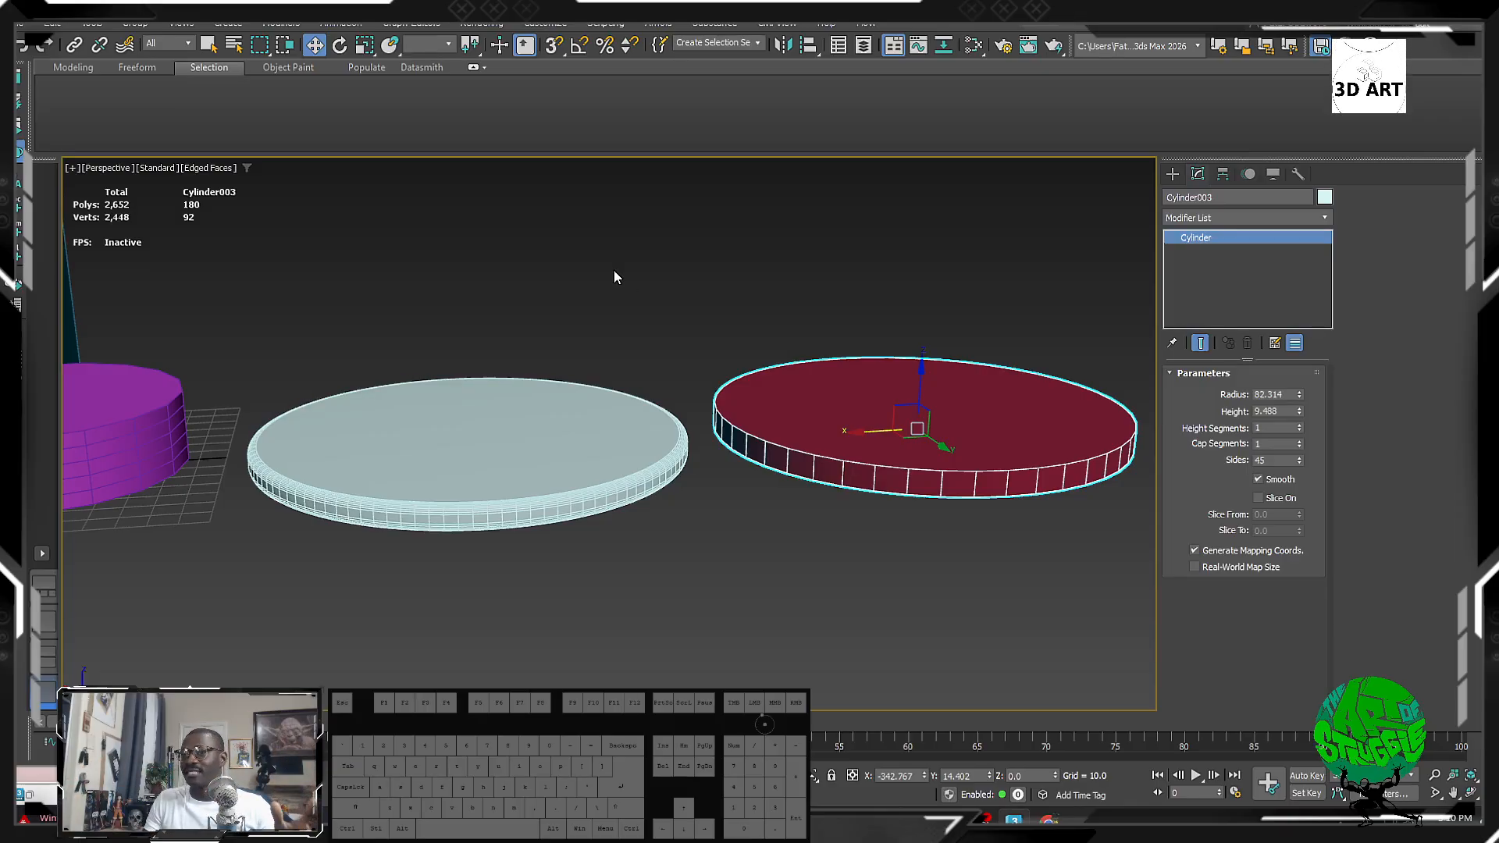
{"action": "left_click_drag", "start_coordinate": [612, 268], "coordinate": [525, 431]}
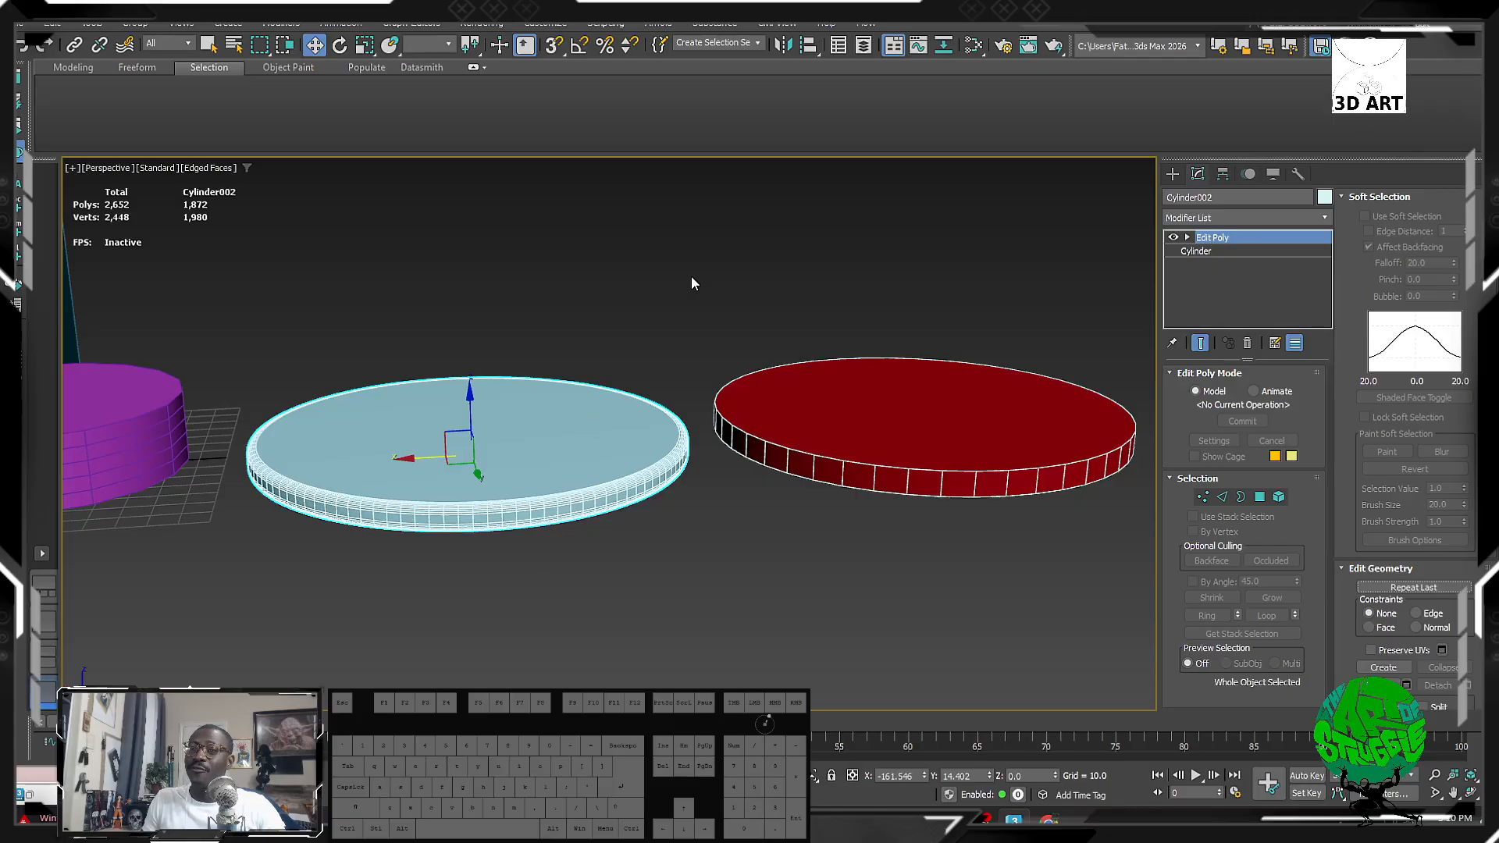
{"action": "left_click_drag", "start_coordinate": [866, 239], "coordinate": [903, 664]}
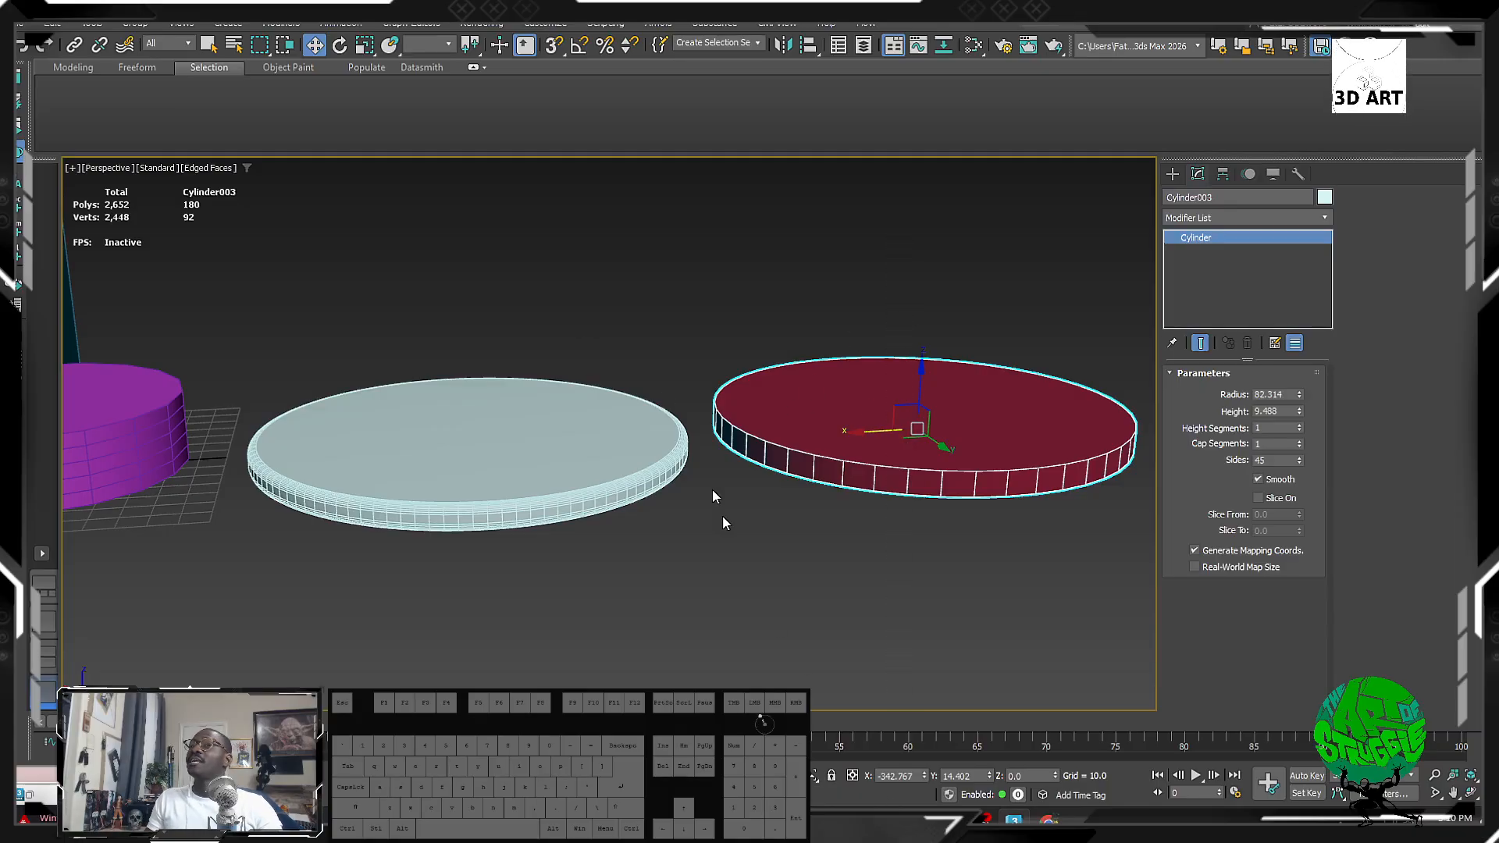
{"action": "left_click_drag", "start_coordinate": [428, 225], "coordinate": [299, 583]}
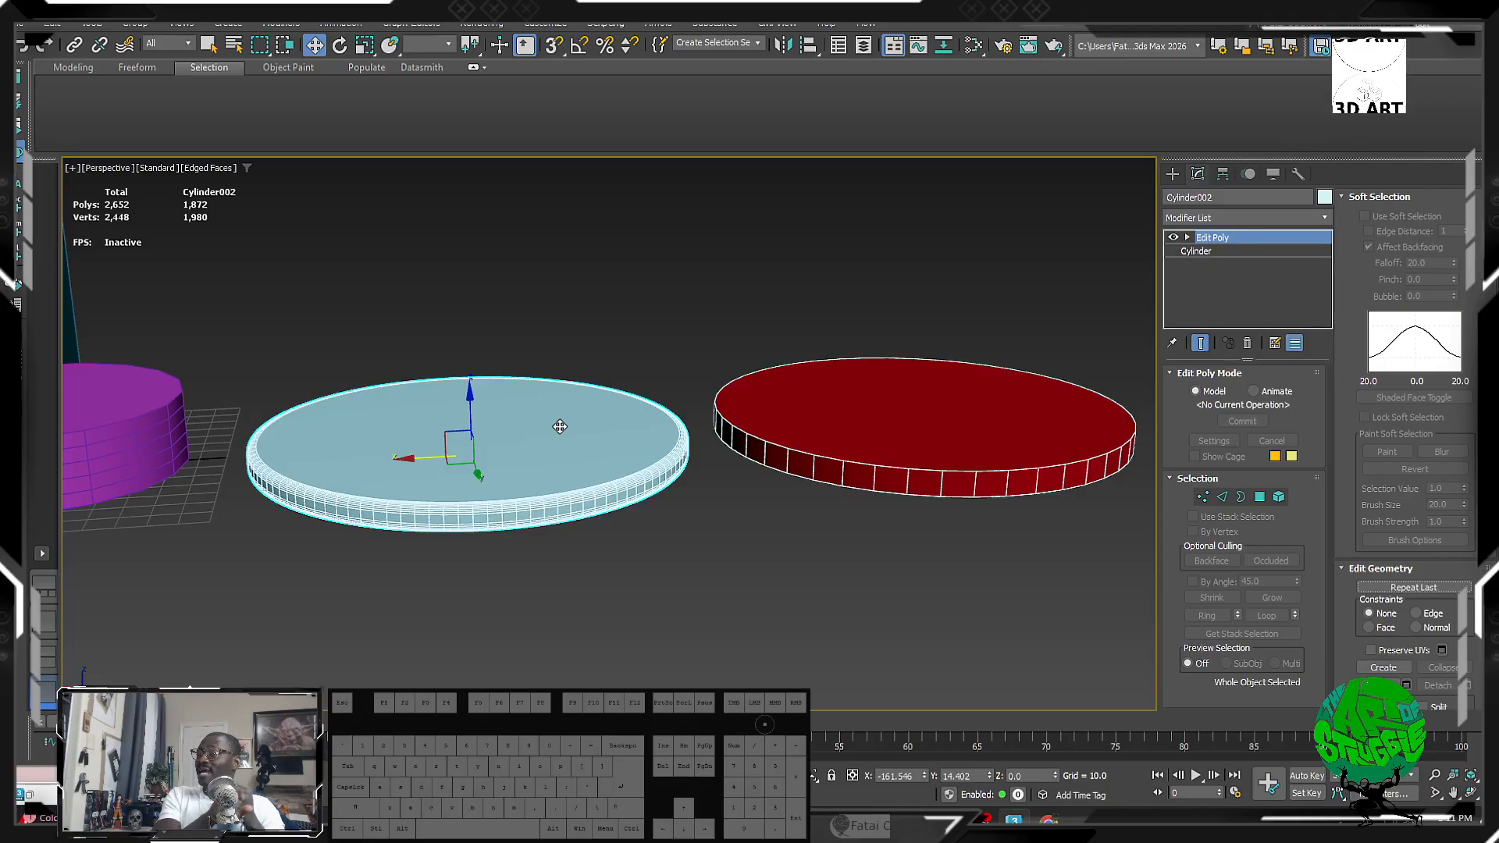
{"action": "left_click_drag", "start_coordinate": [496, 251], "coordinate": [550, 662]}
{"action": "left_click_drag", "start_coordinate": [832, 251], "coordinate": [879, 662]}
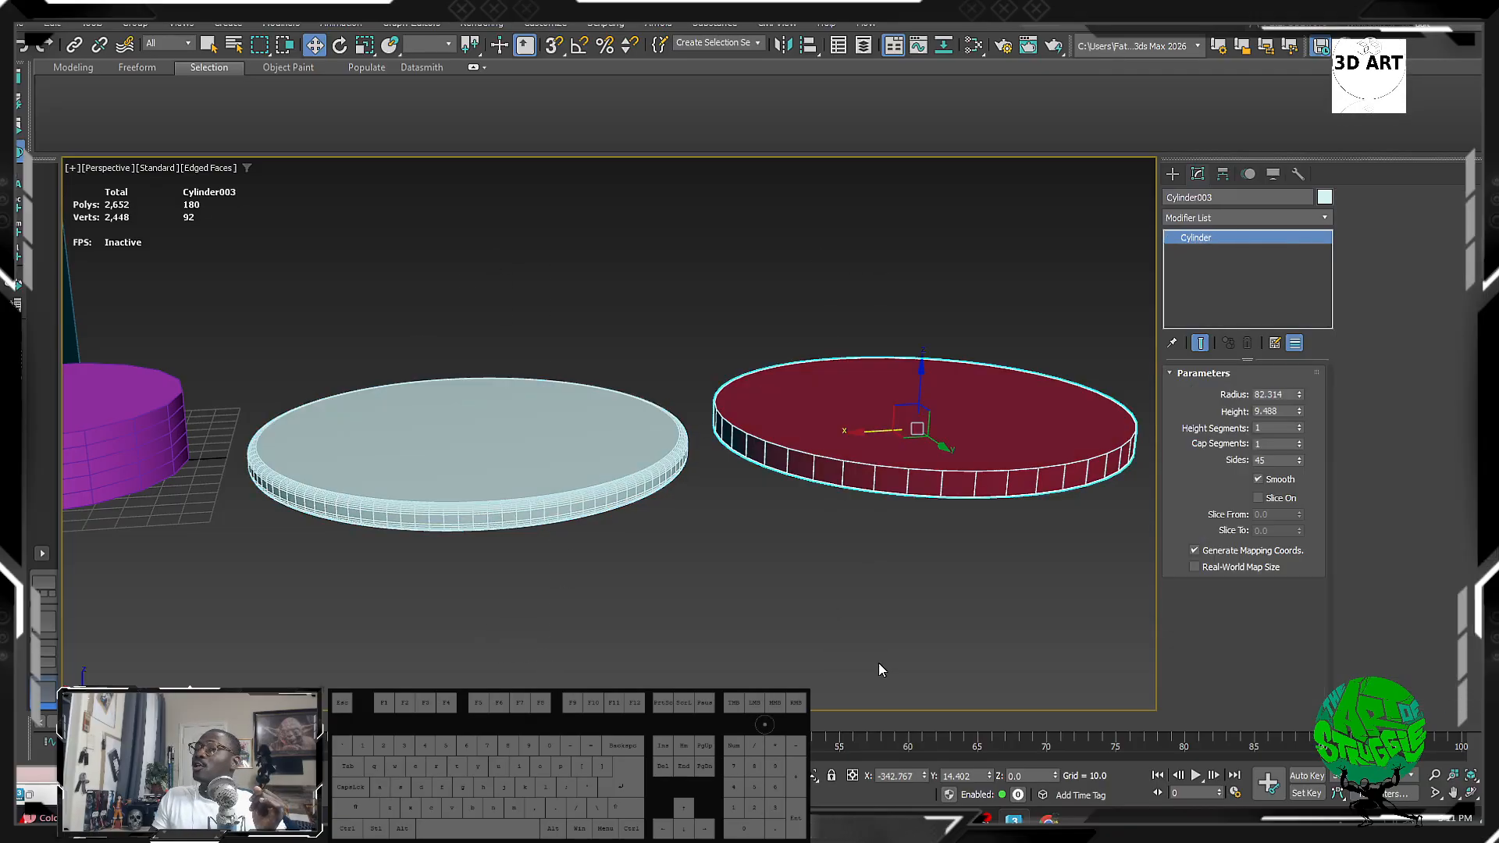
{"action": "left_click_drag", "start_coordinate": [494, 213], "coordinate": [395, 648]}
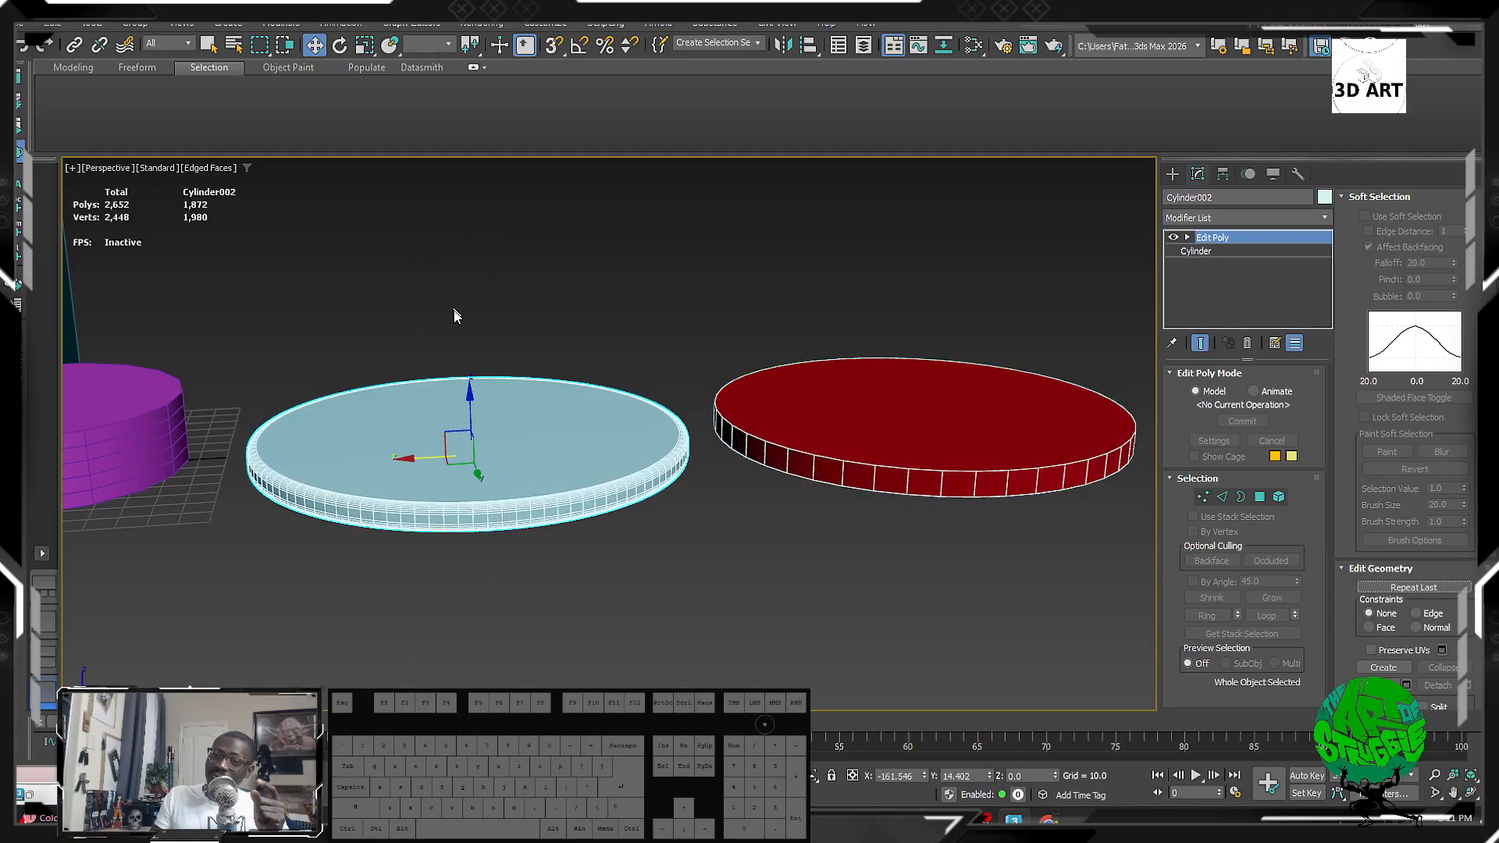
{"action": "left_click_drag", "start_coordinate": [889, 238], "coordinate": [847, 649]}
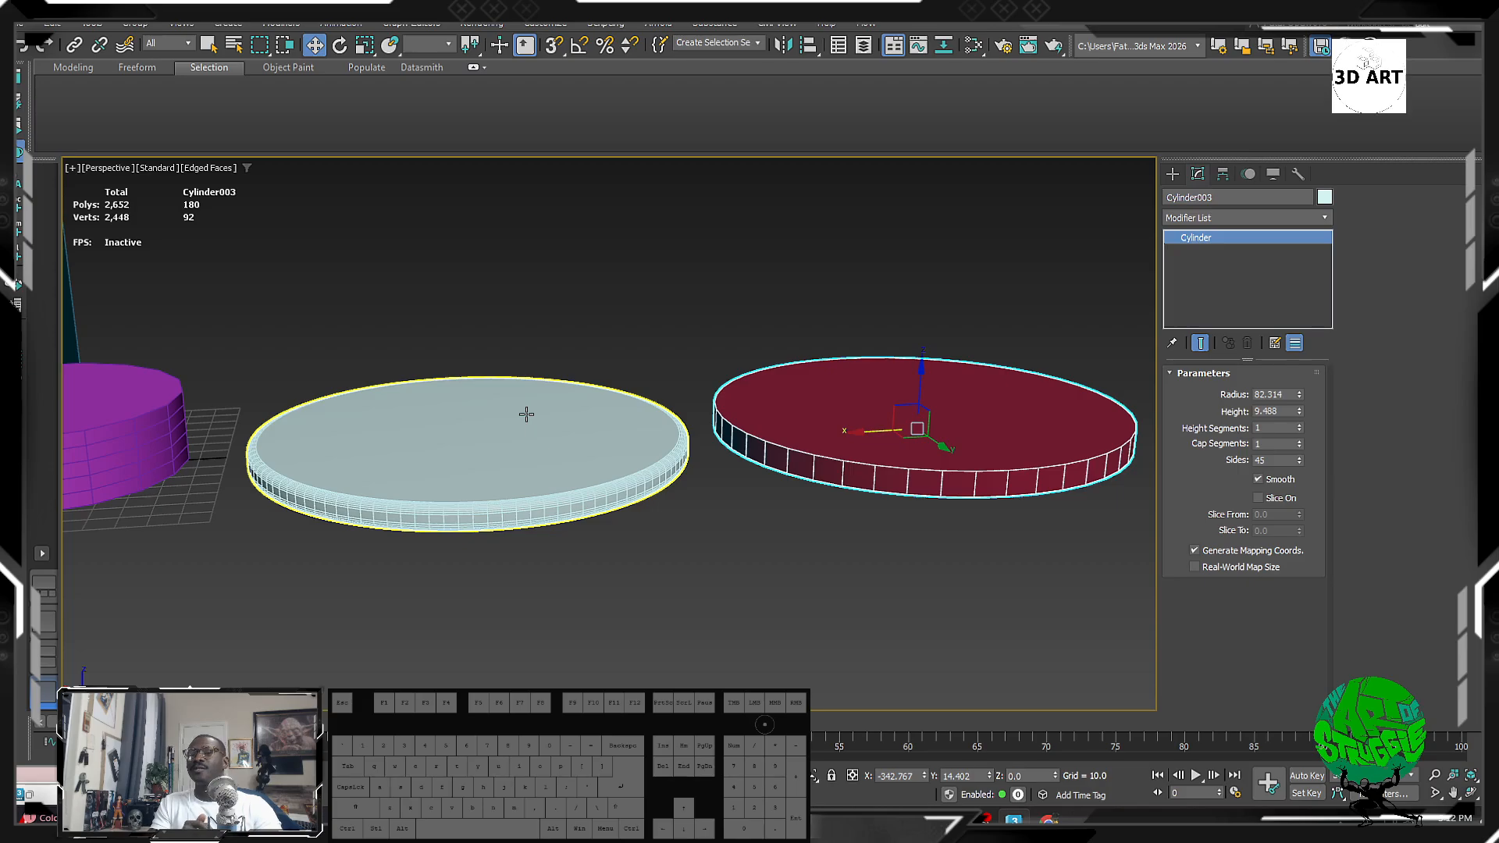
Step: Frame the whole scene, then select Box001 and Cylinder001 (216 polys, 110 verts)
{"action": "left_click_drag", "start_coordinate": [534, 302], "coordinate": [897, 625]}
{"action": "middle_click_drag", "start_coordinate": [195, 486], "coordinate": [513, 441]}
{"action": "scroll", "coordinate": [422, 465], "scroll_direction": "down", "scroll_amount": 5}
{"action": "scroll", "coordinate": [427, 478], "scroll_direction": "up", "scroll_amount": 2}
{"action": "left_click", "coordinate": [457, 377]}
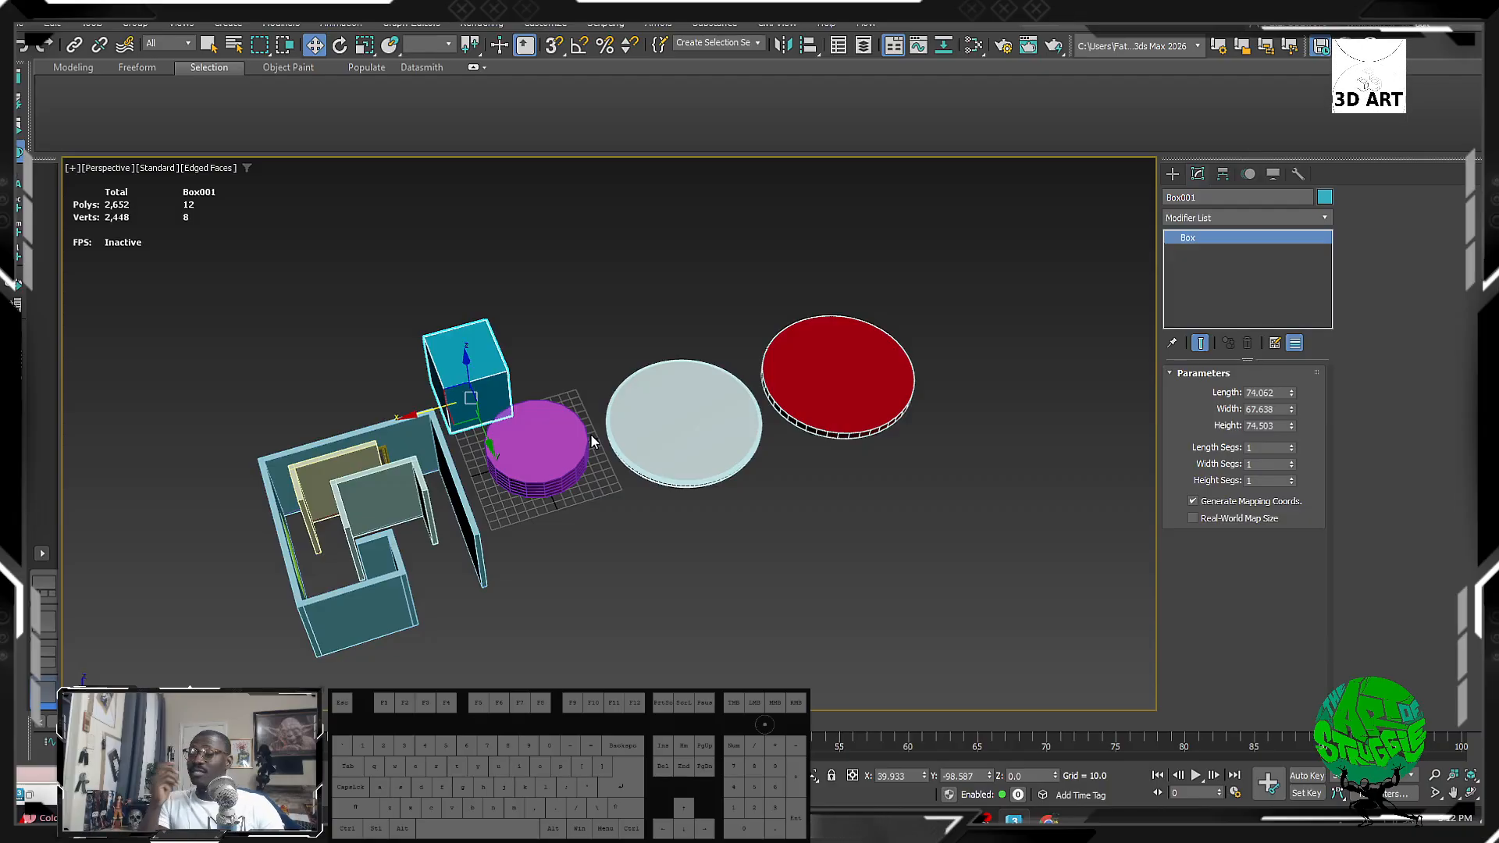
{"action": "left_click", "coordinate": [564, 445]}
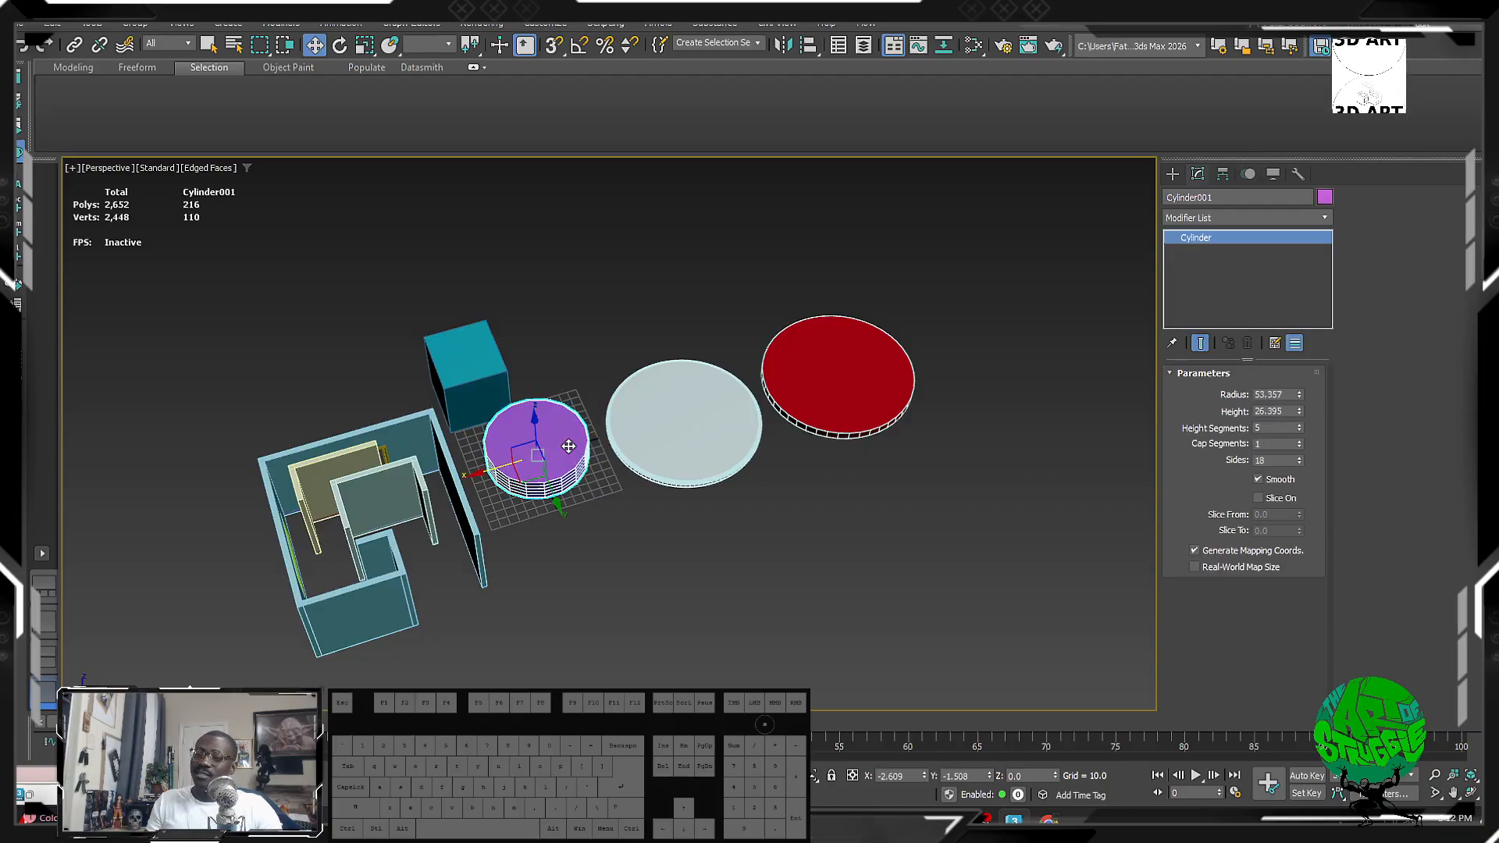